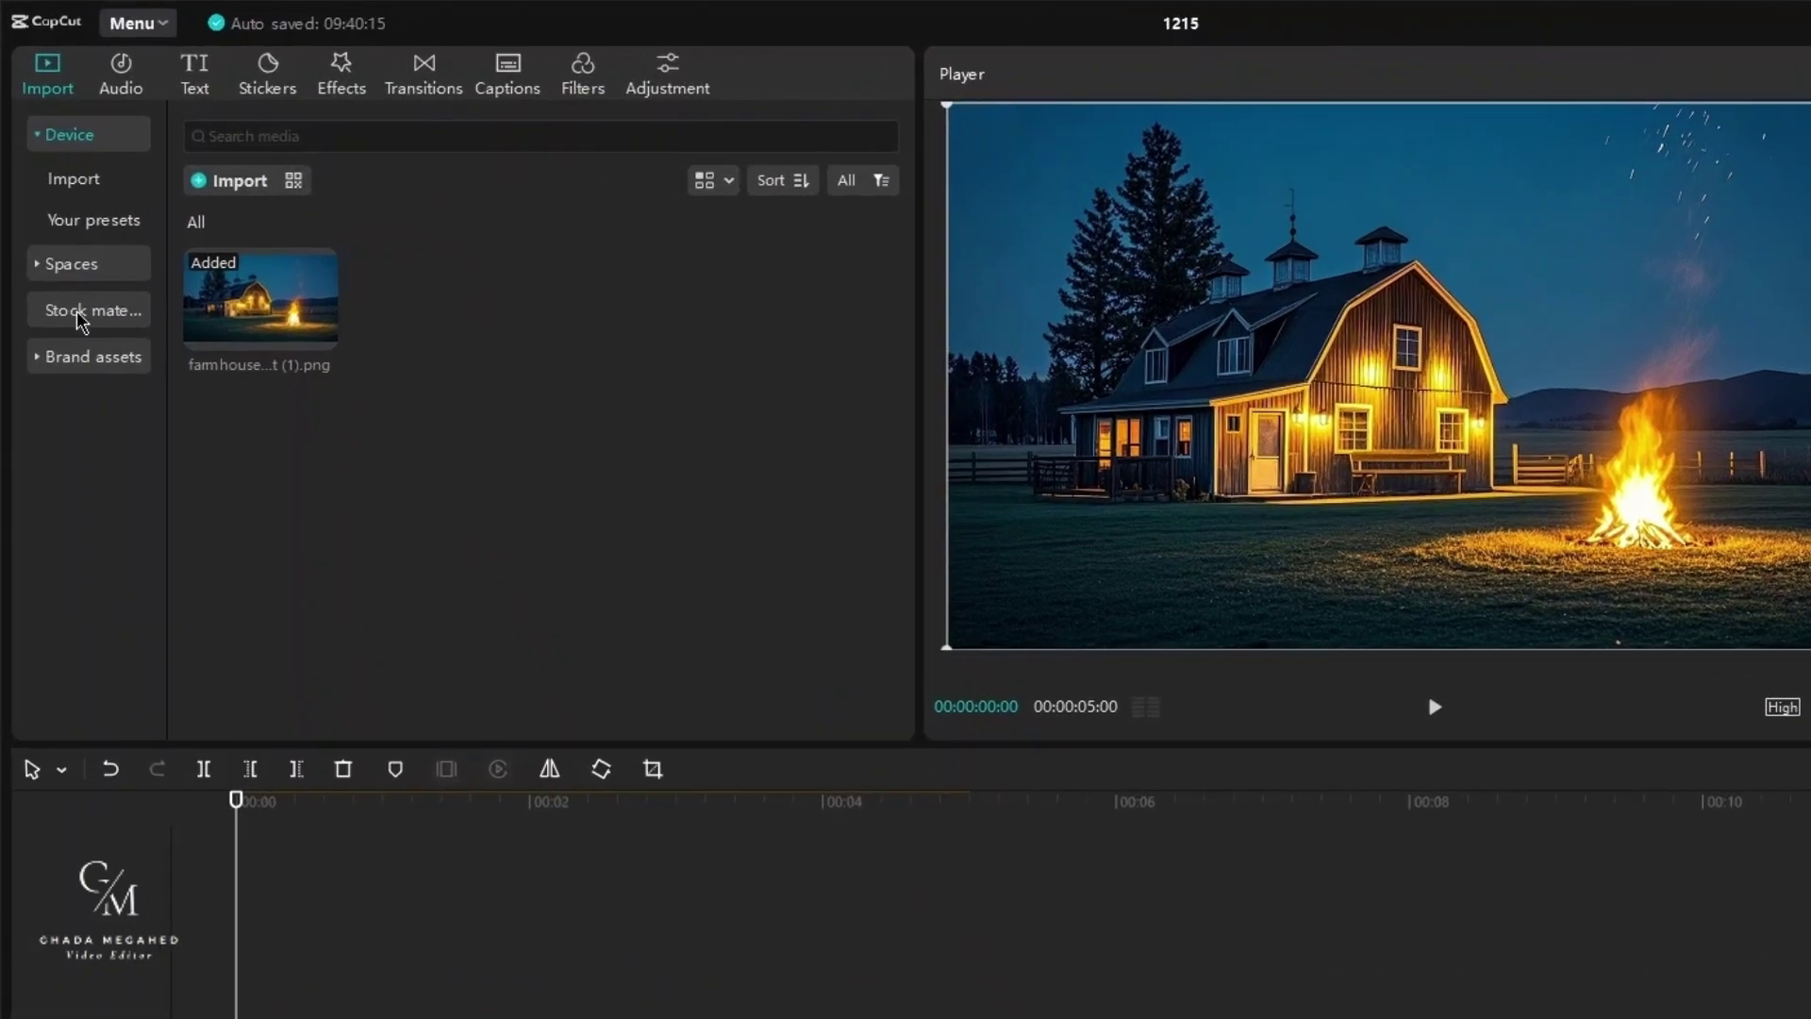
Step: Search the stock materials for fire and place the green-screen campfire clip above the farmhouse image at the timeline start
left_click(81, 316)
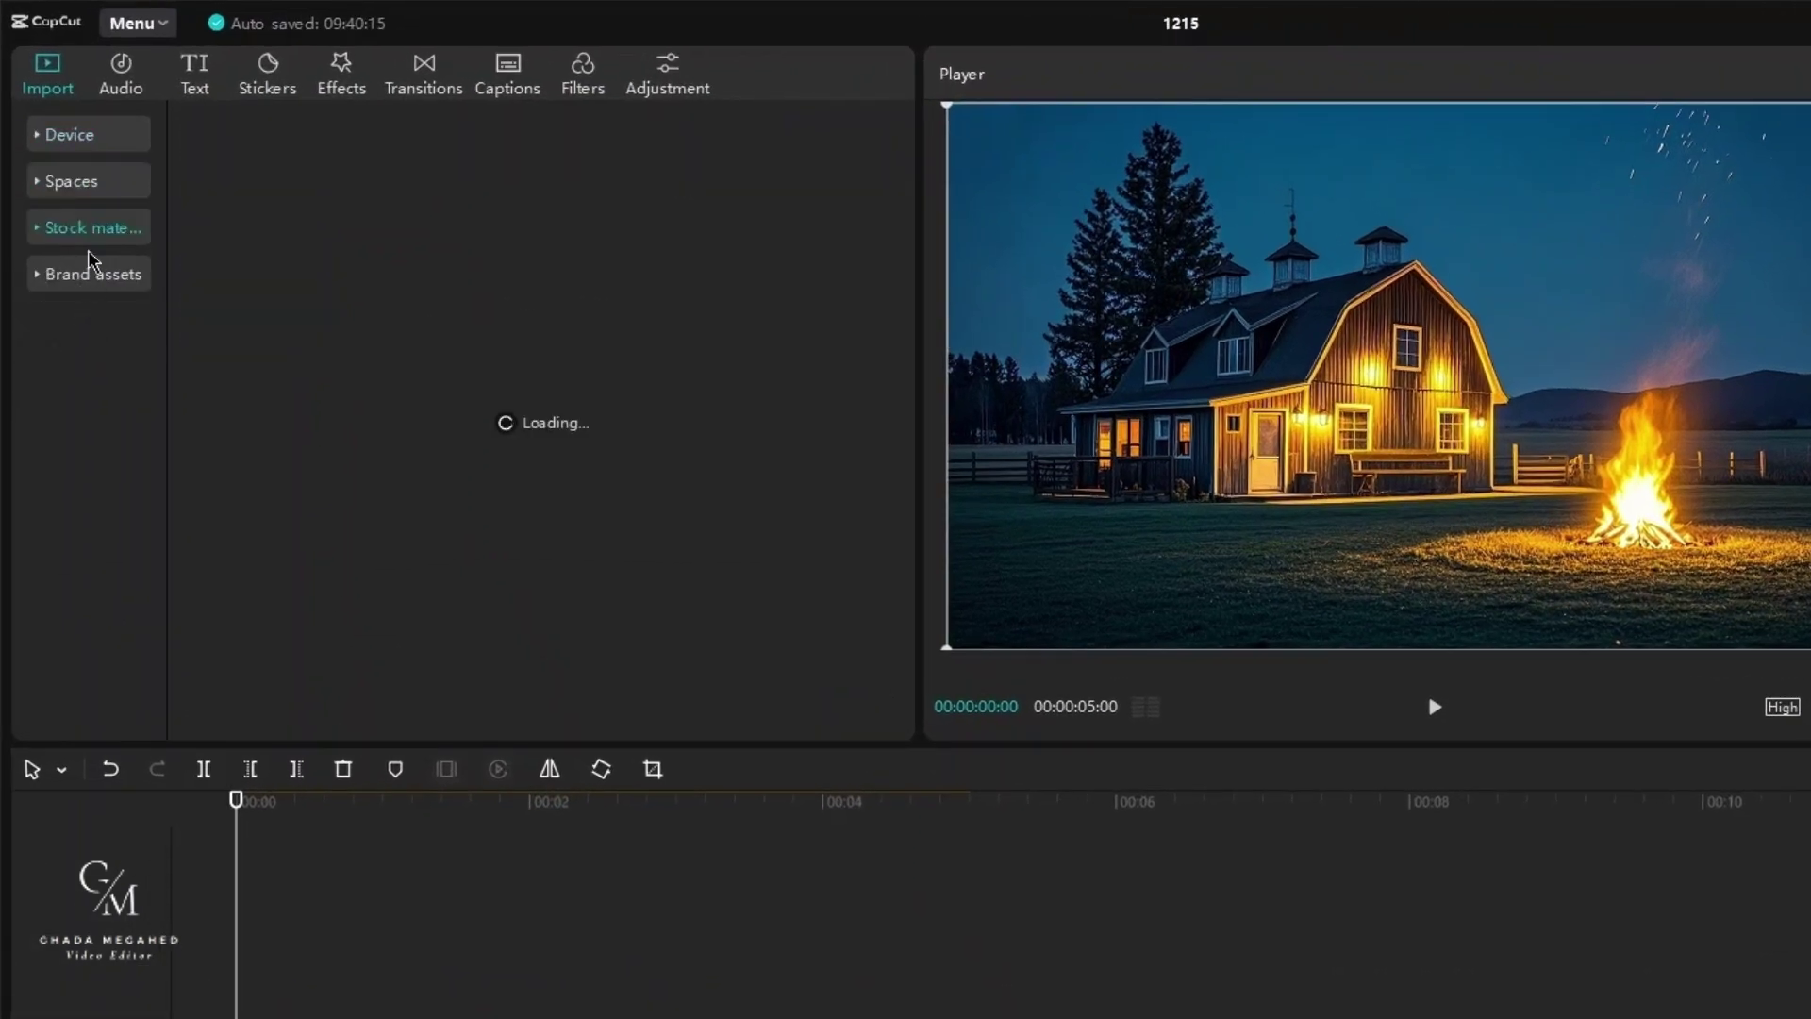
left_click(344, 126)
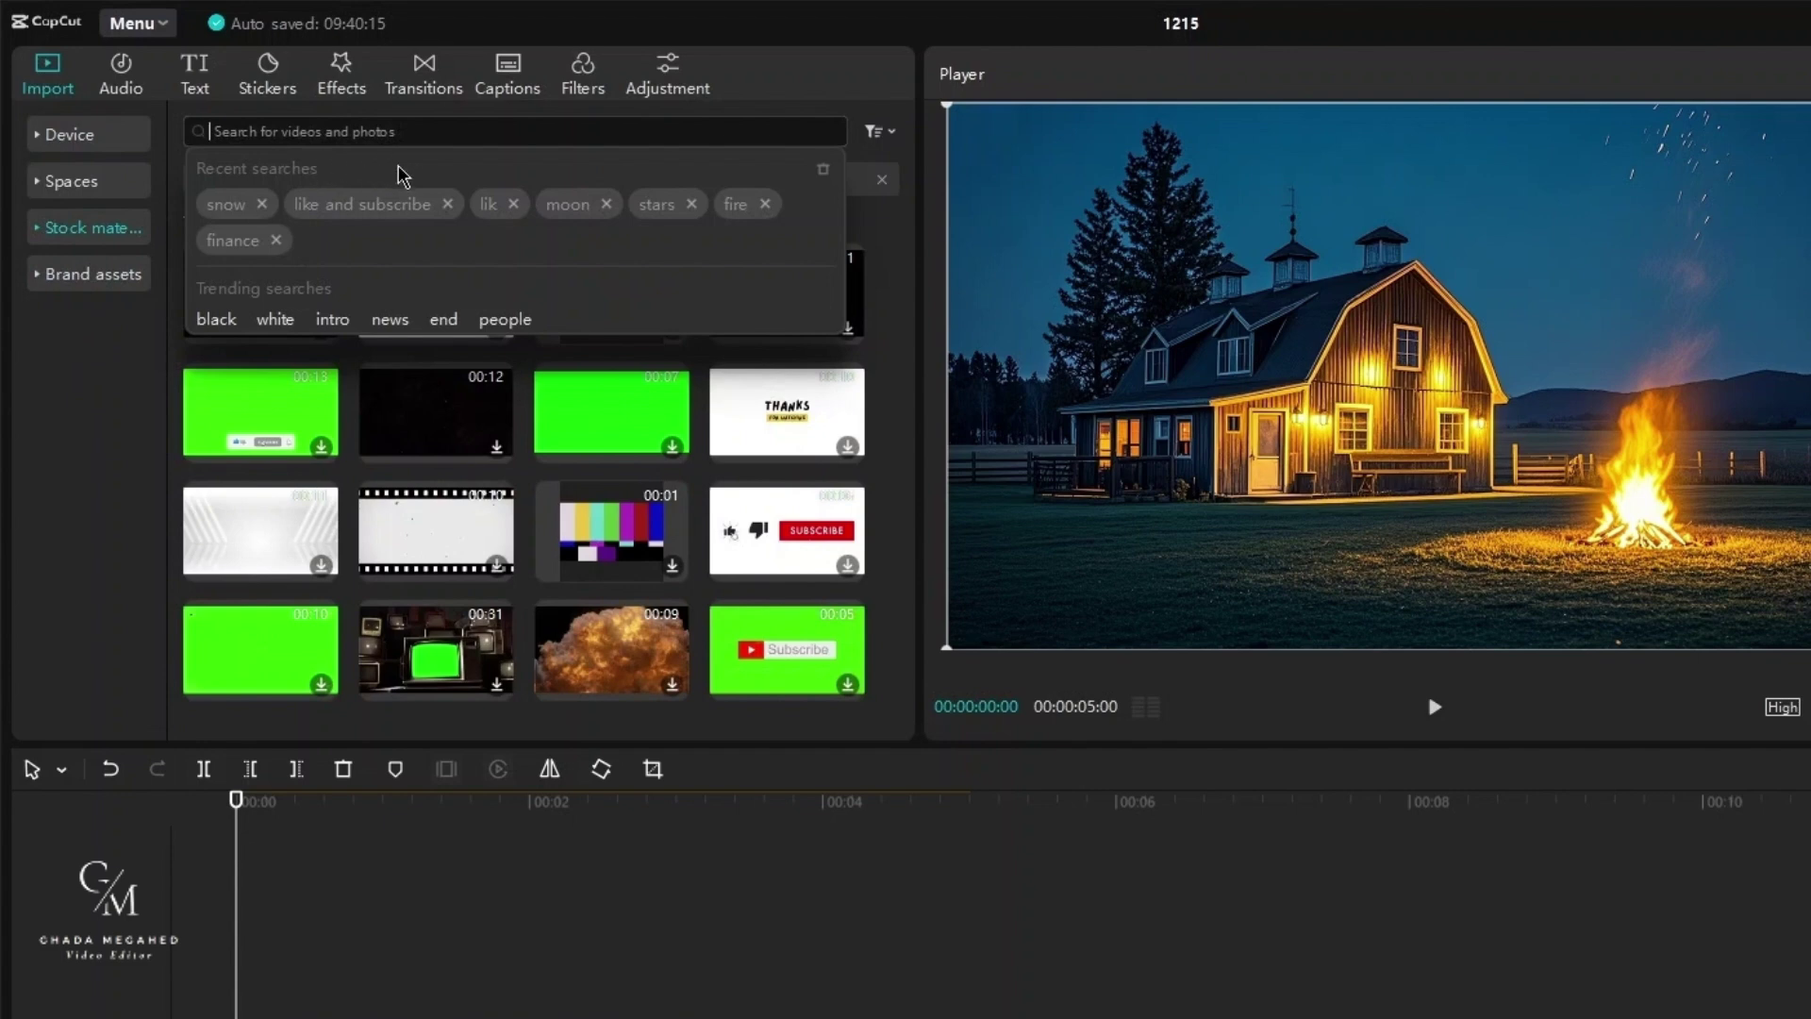
left_click(735, 204)
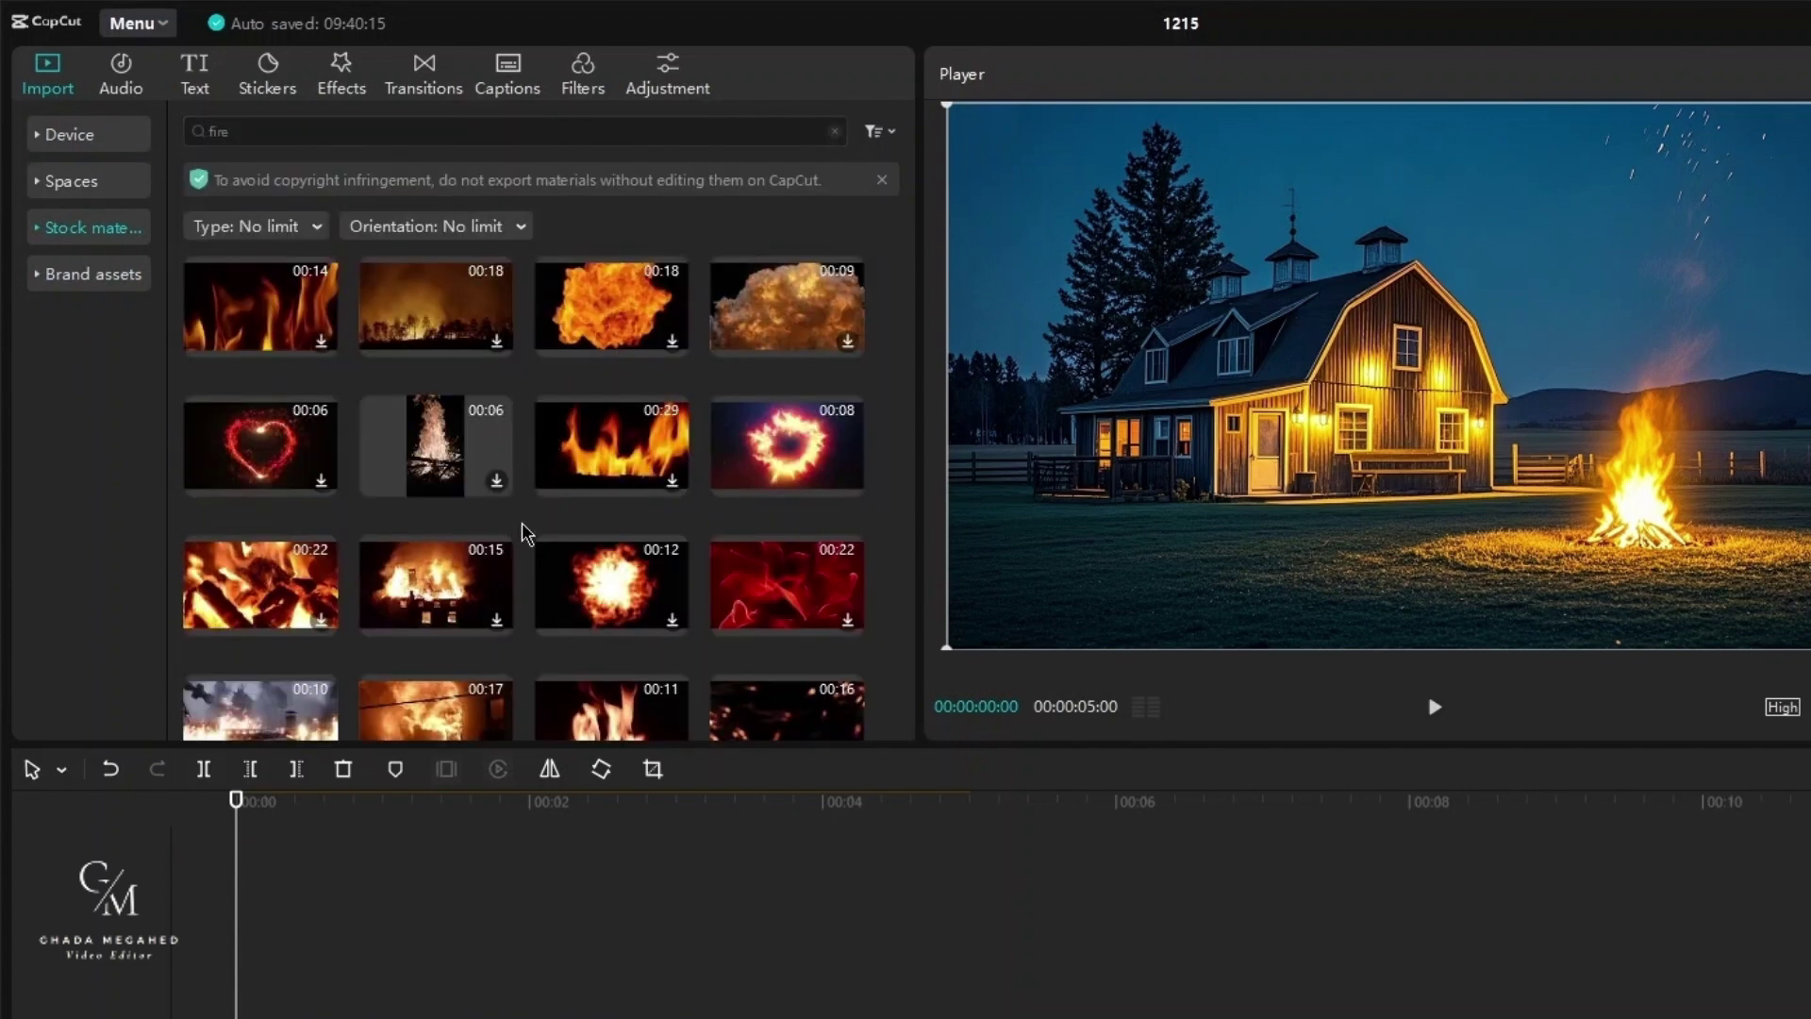
scroll(453, 573, "down", 5)
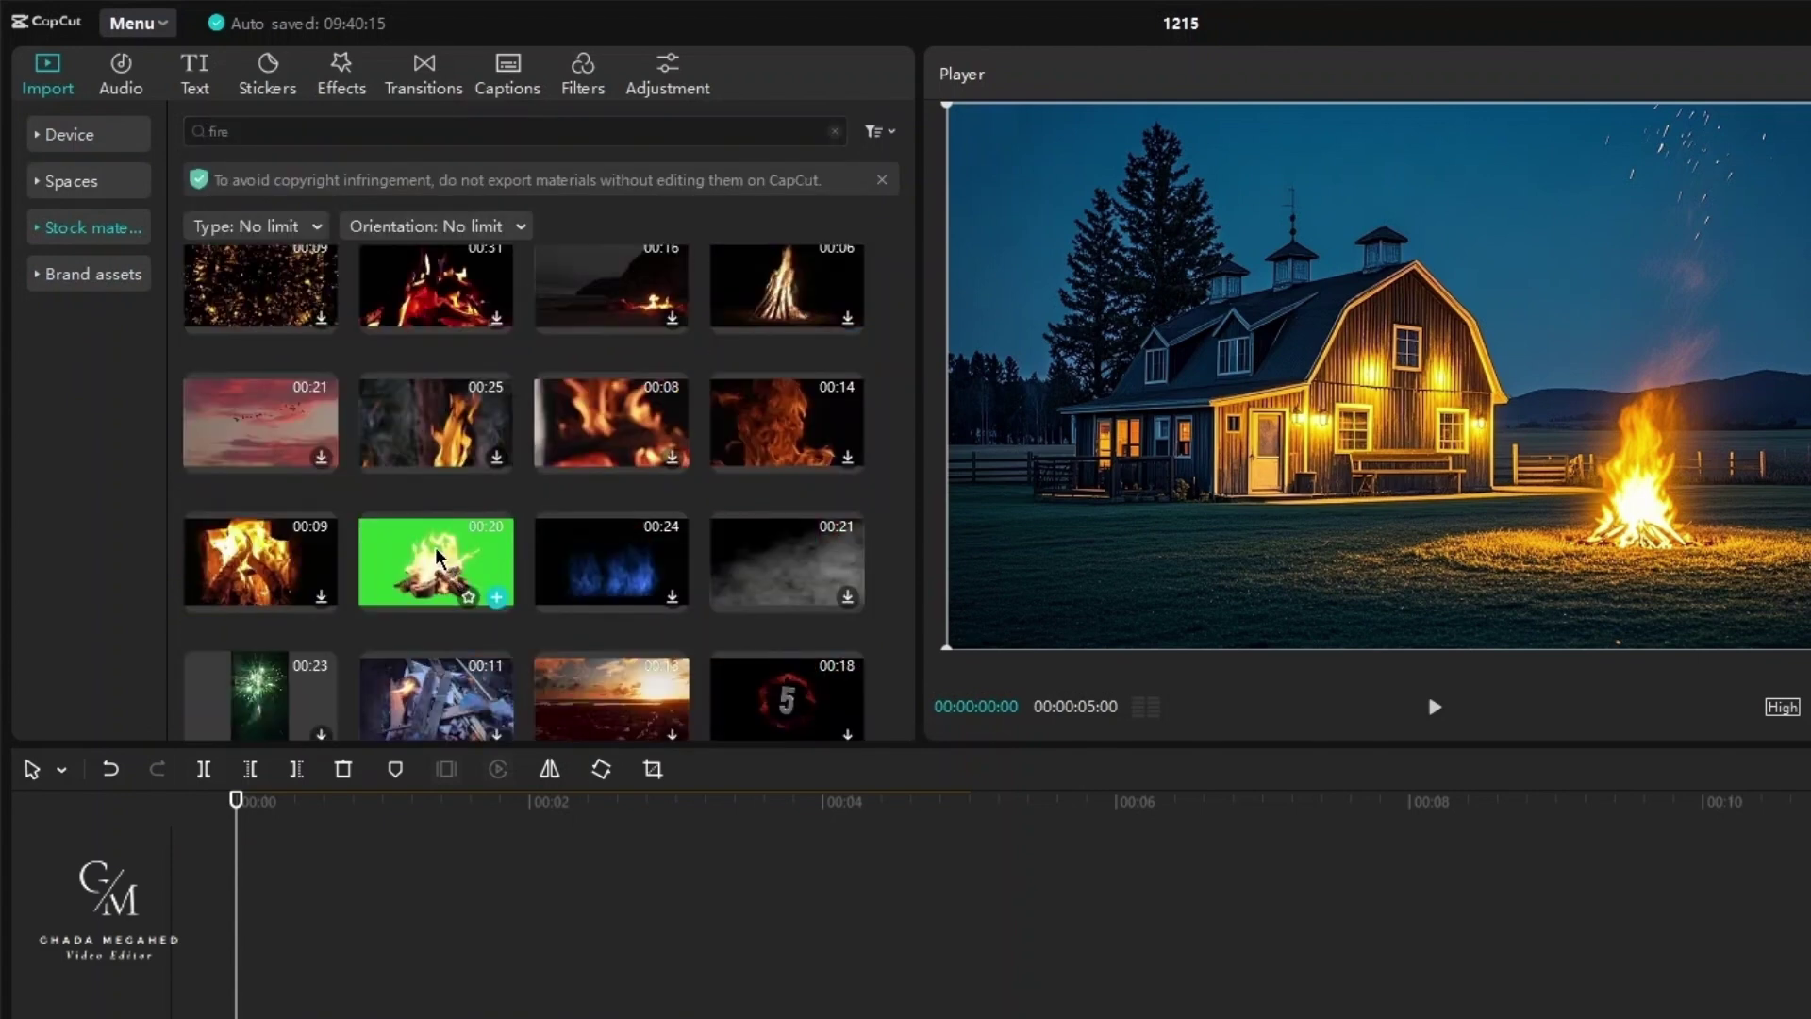
left_click(436, 556)
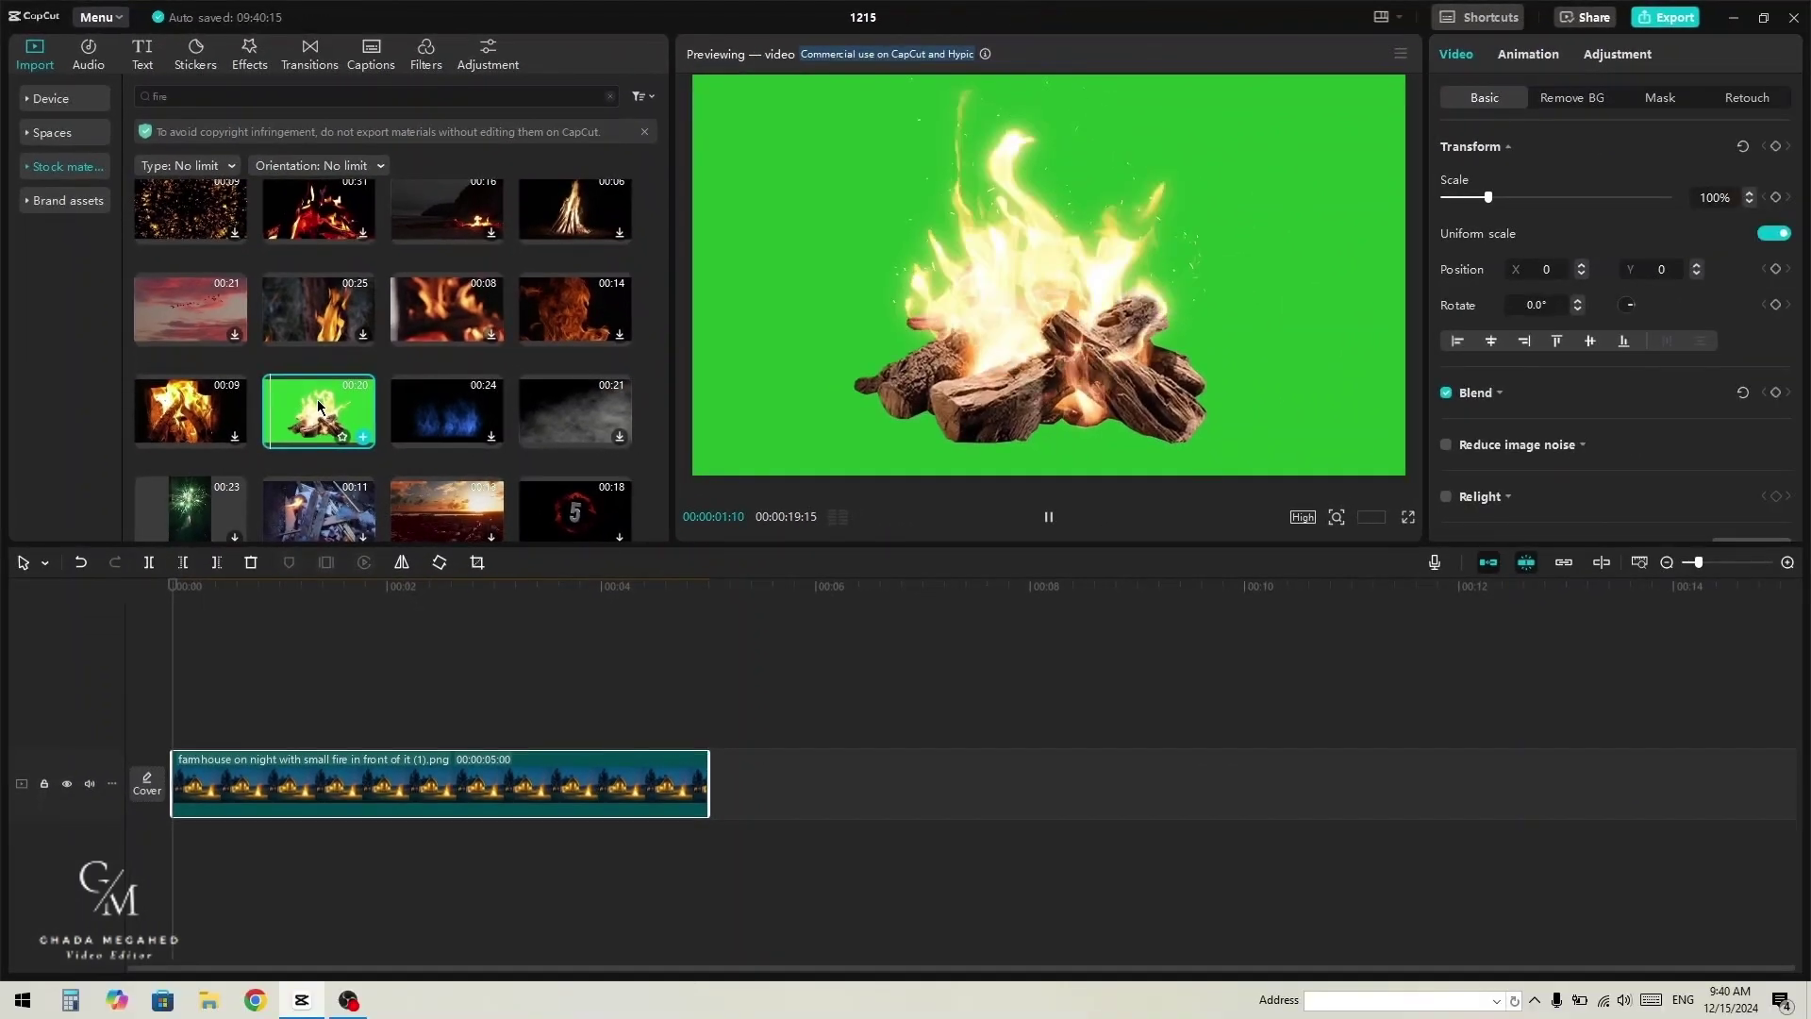
left_click_drag(313, 398, 173, 720)
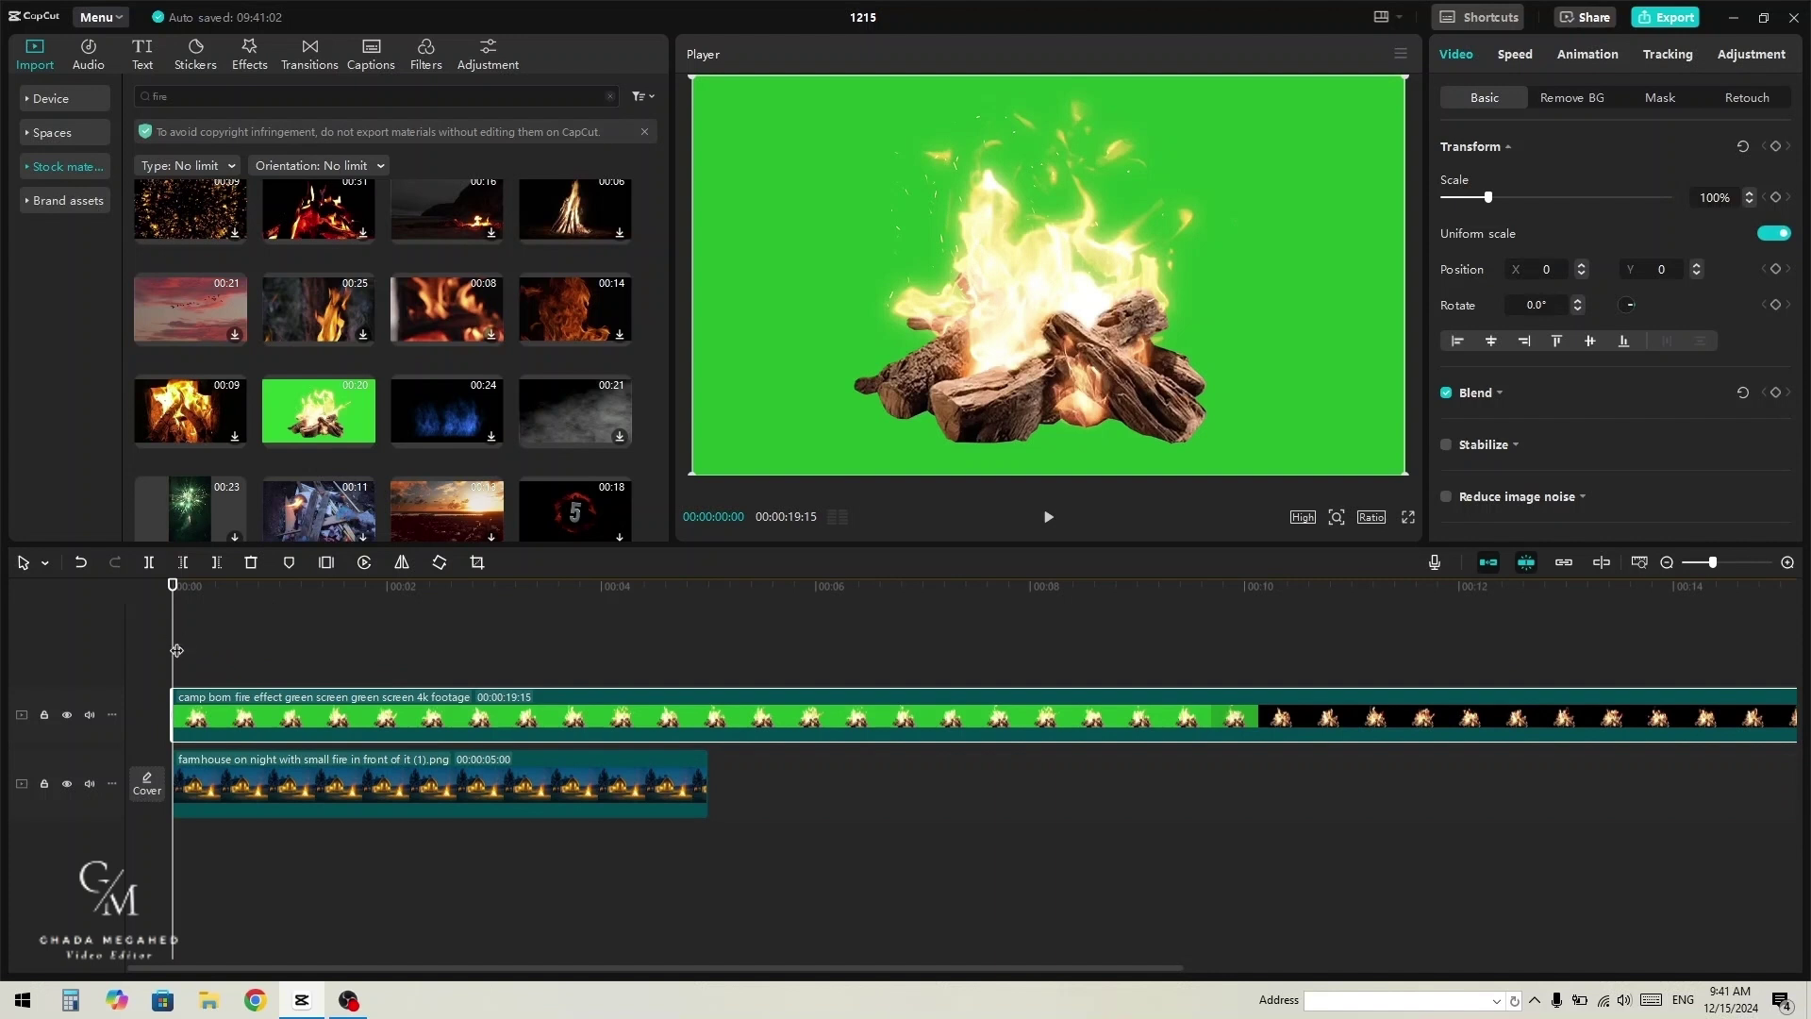
Step: Trim off the campfire clip's green-screen section before 00:00:10:04 and move the black-background remainder to the timeline start
left_click_drag(174, 650, 1258, 671)
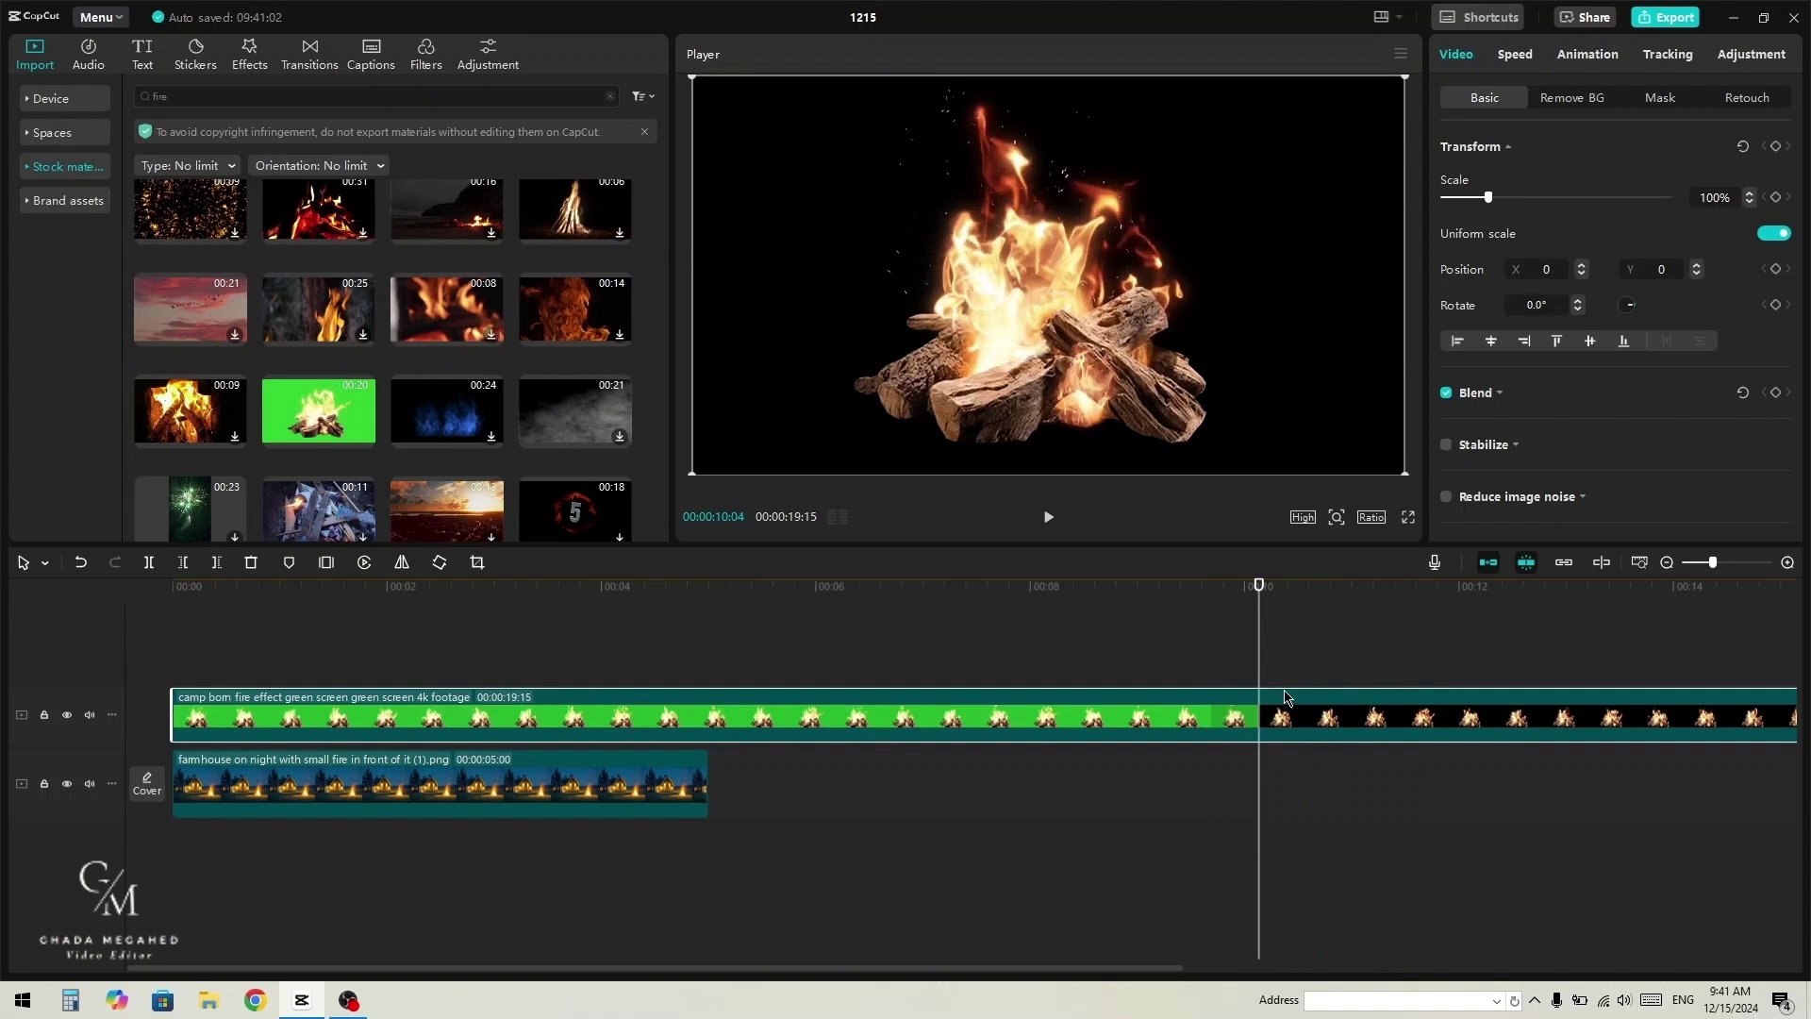
key("q")
left_click_drag(1285, 696, 253, 703)
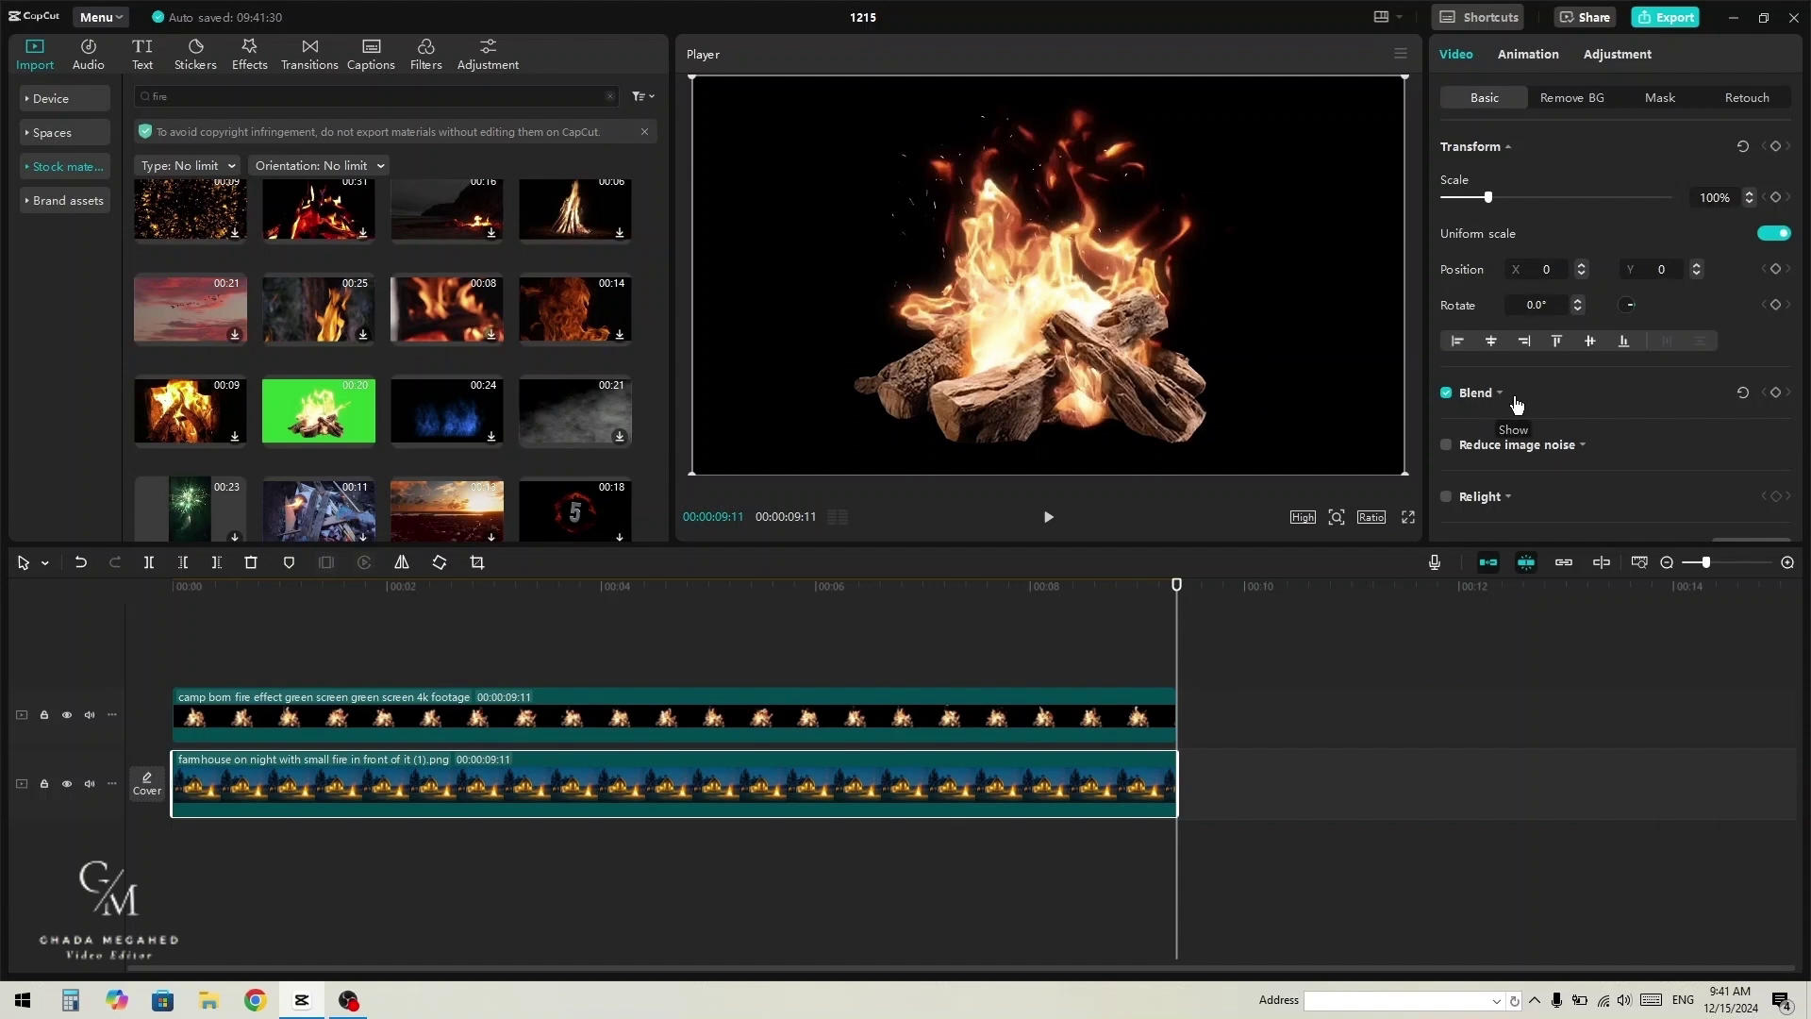
Step: Set the campfire clip's blend mode to Screen
left_click(958, 717)
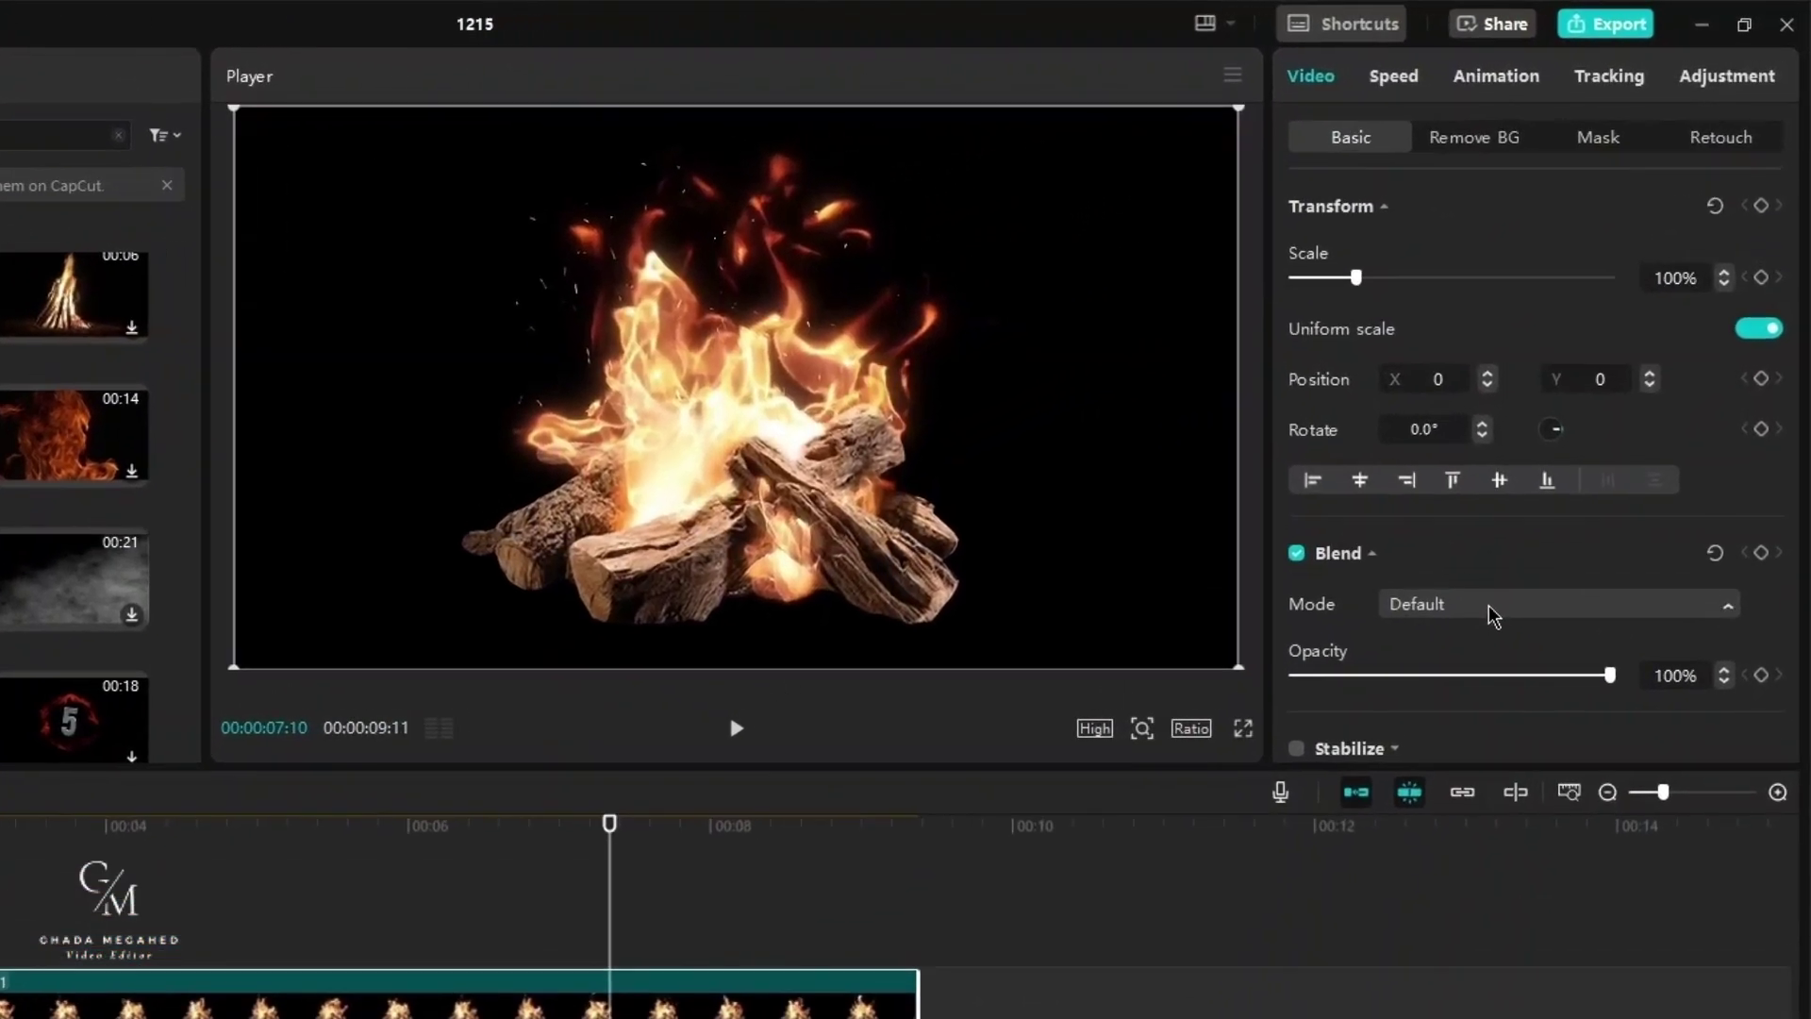
left_click(1588, 432)
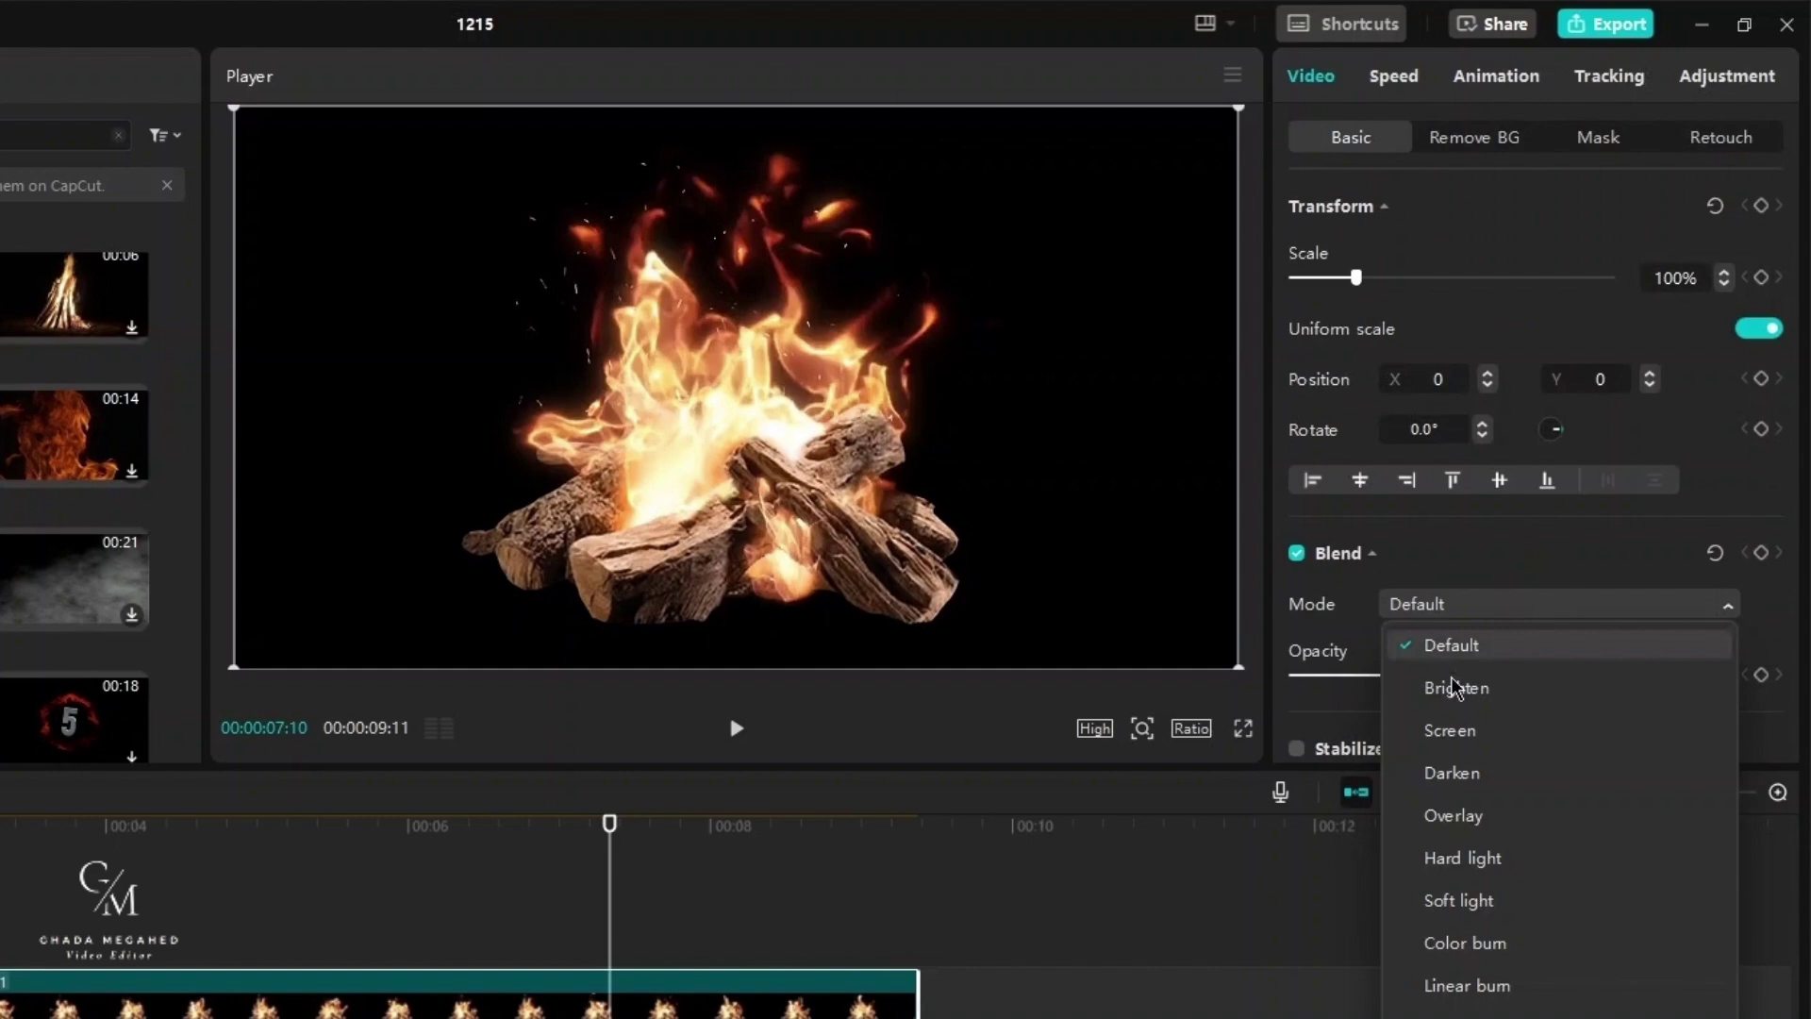
left_click(1451, 730)
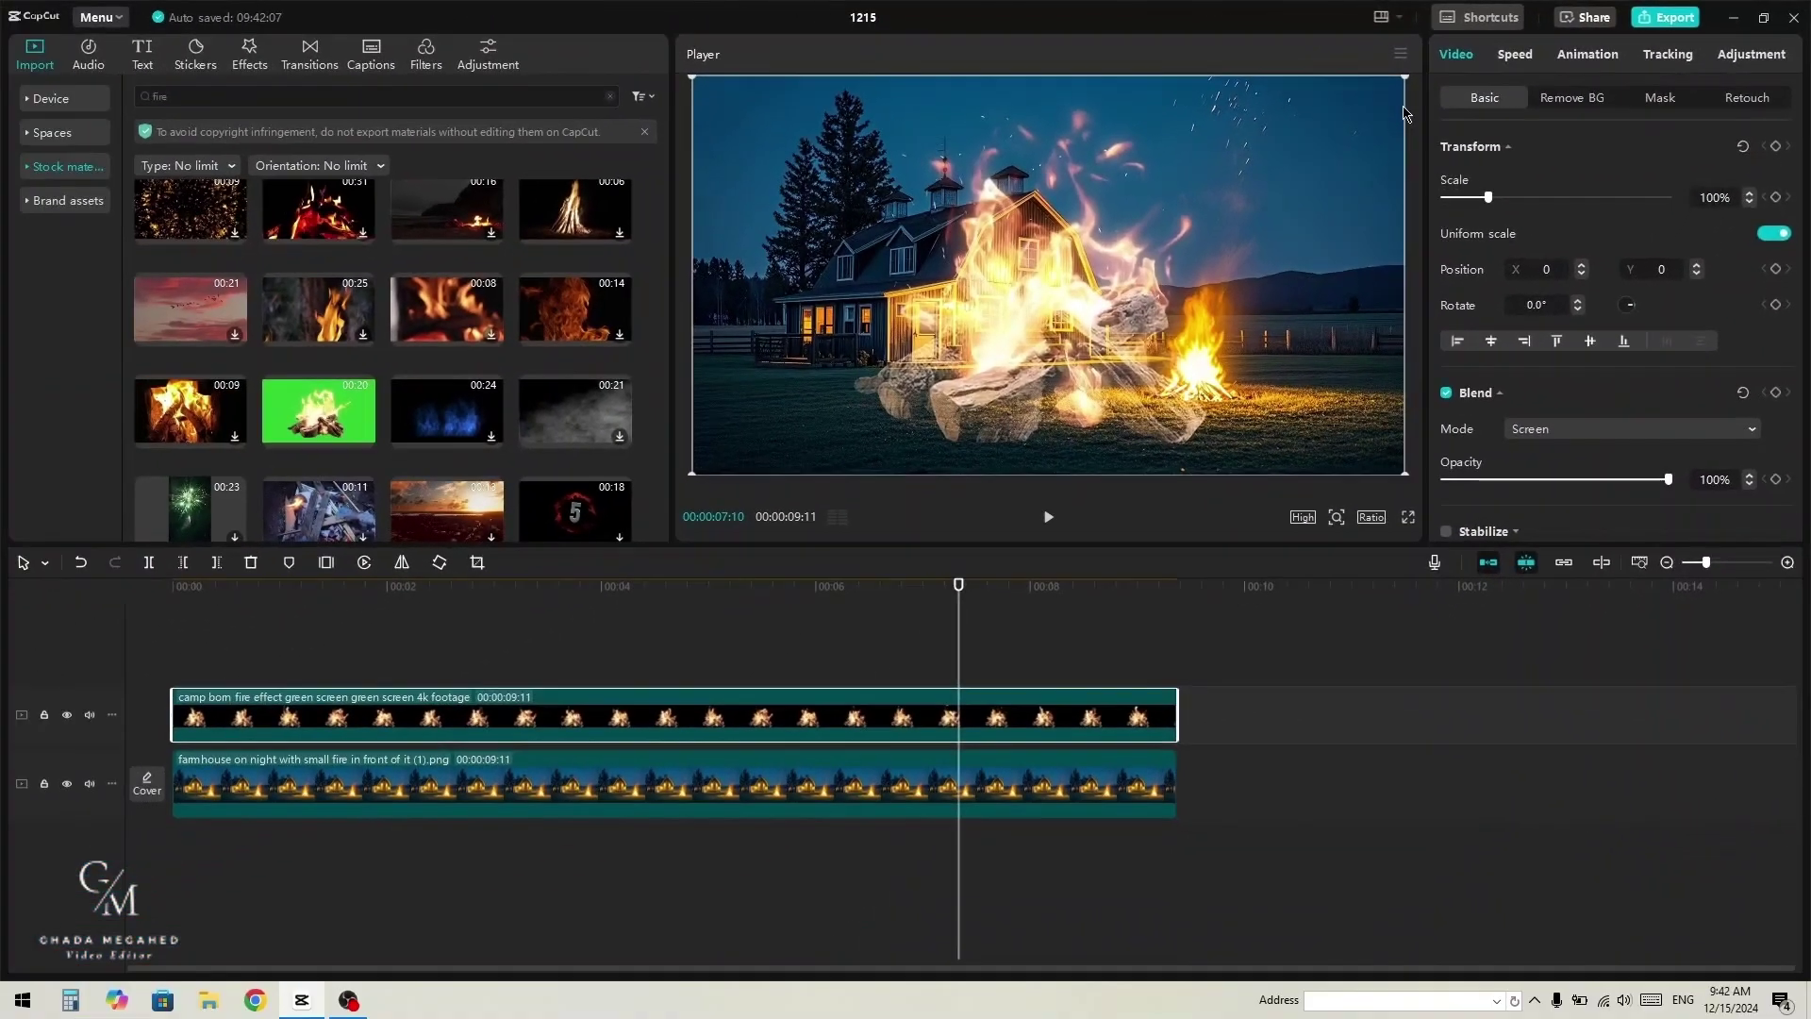
Step: Scale the campfire overlay down to about 33% and position it over the picture's small fire at about X 795, Y -424
left_click_drag(1402, 83, 1219, 179)
left_click_drag(1061, 267, 1179, 327)
left_click_drag(1002, 427, 1128, 420)
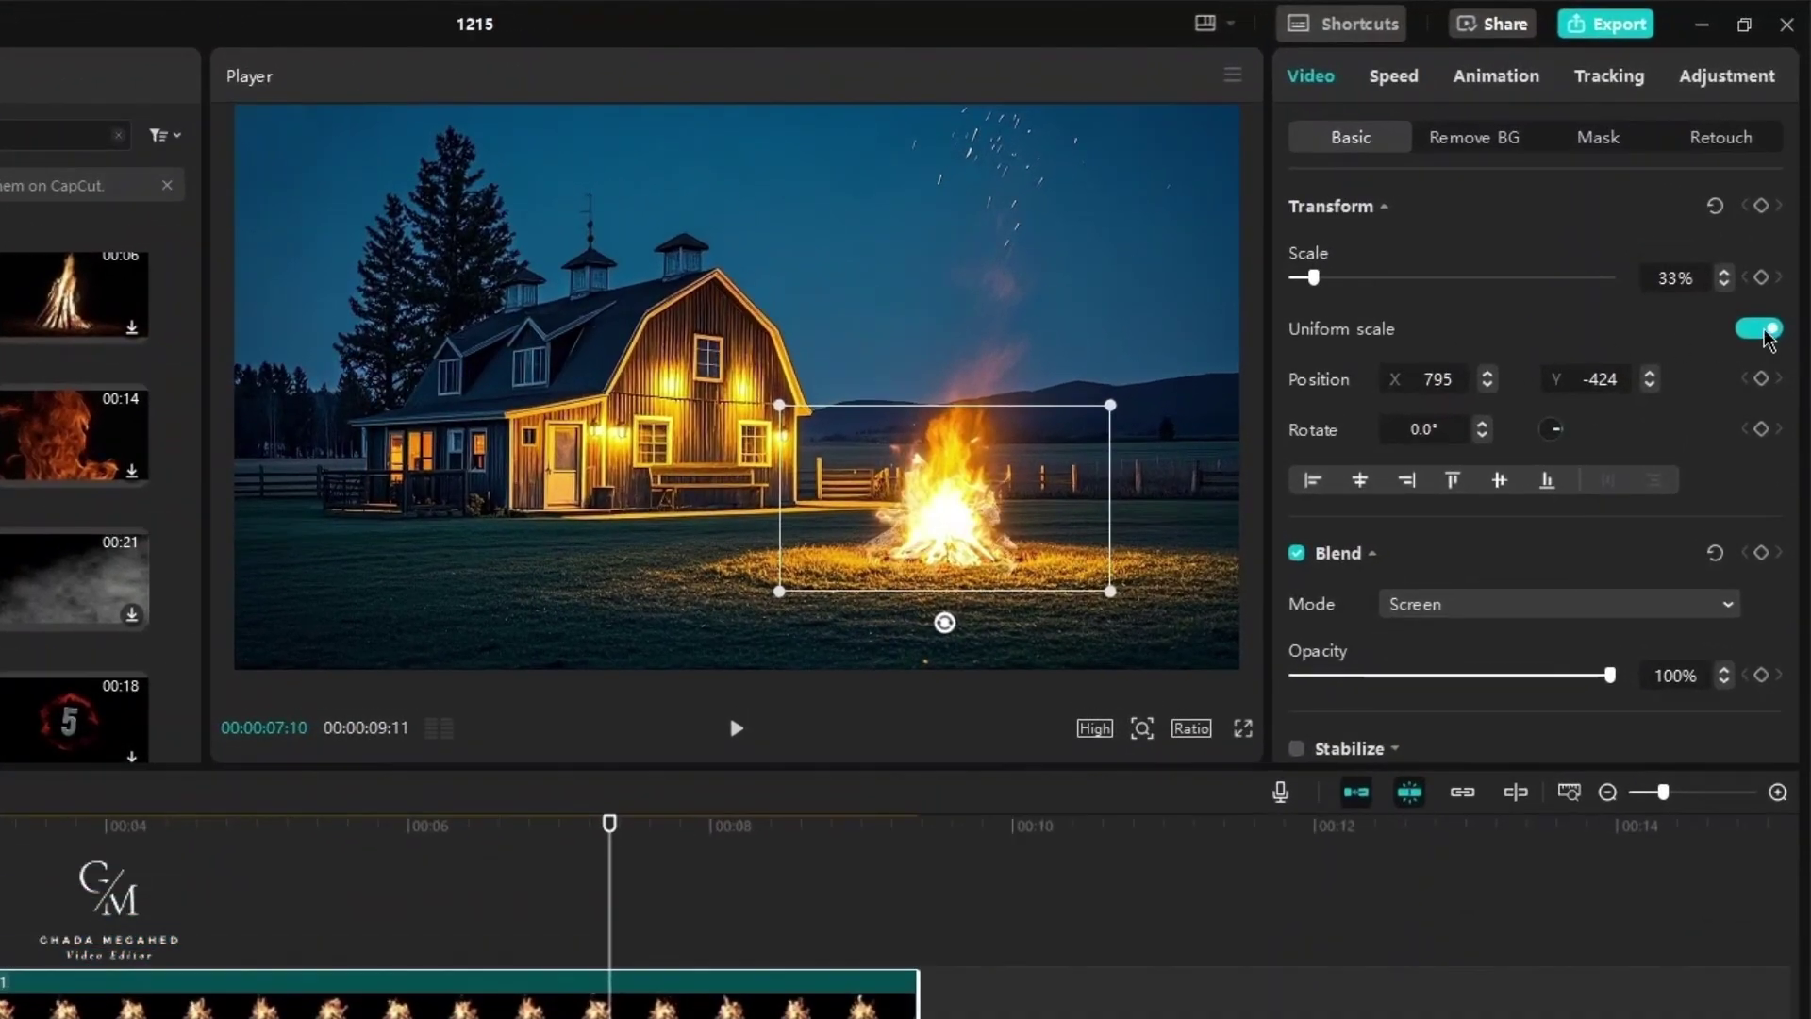
Step: Disable uniform scale and fit the campfire over the picture's fire at about 24% width, 50% height, X 846, Y -285
left_click(1766, 332)
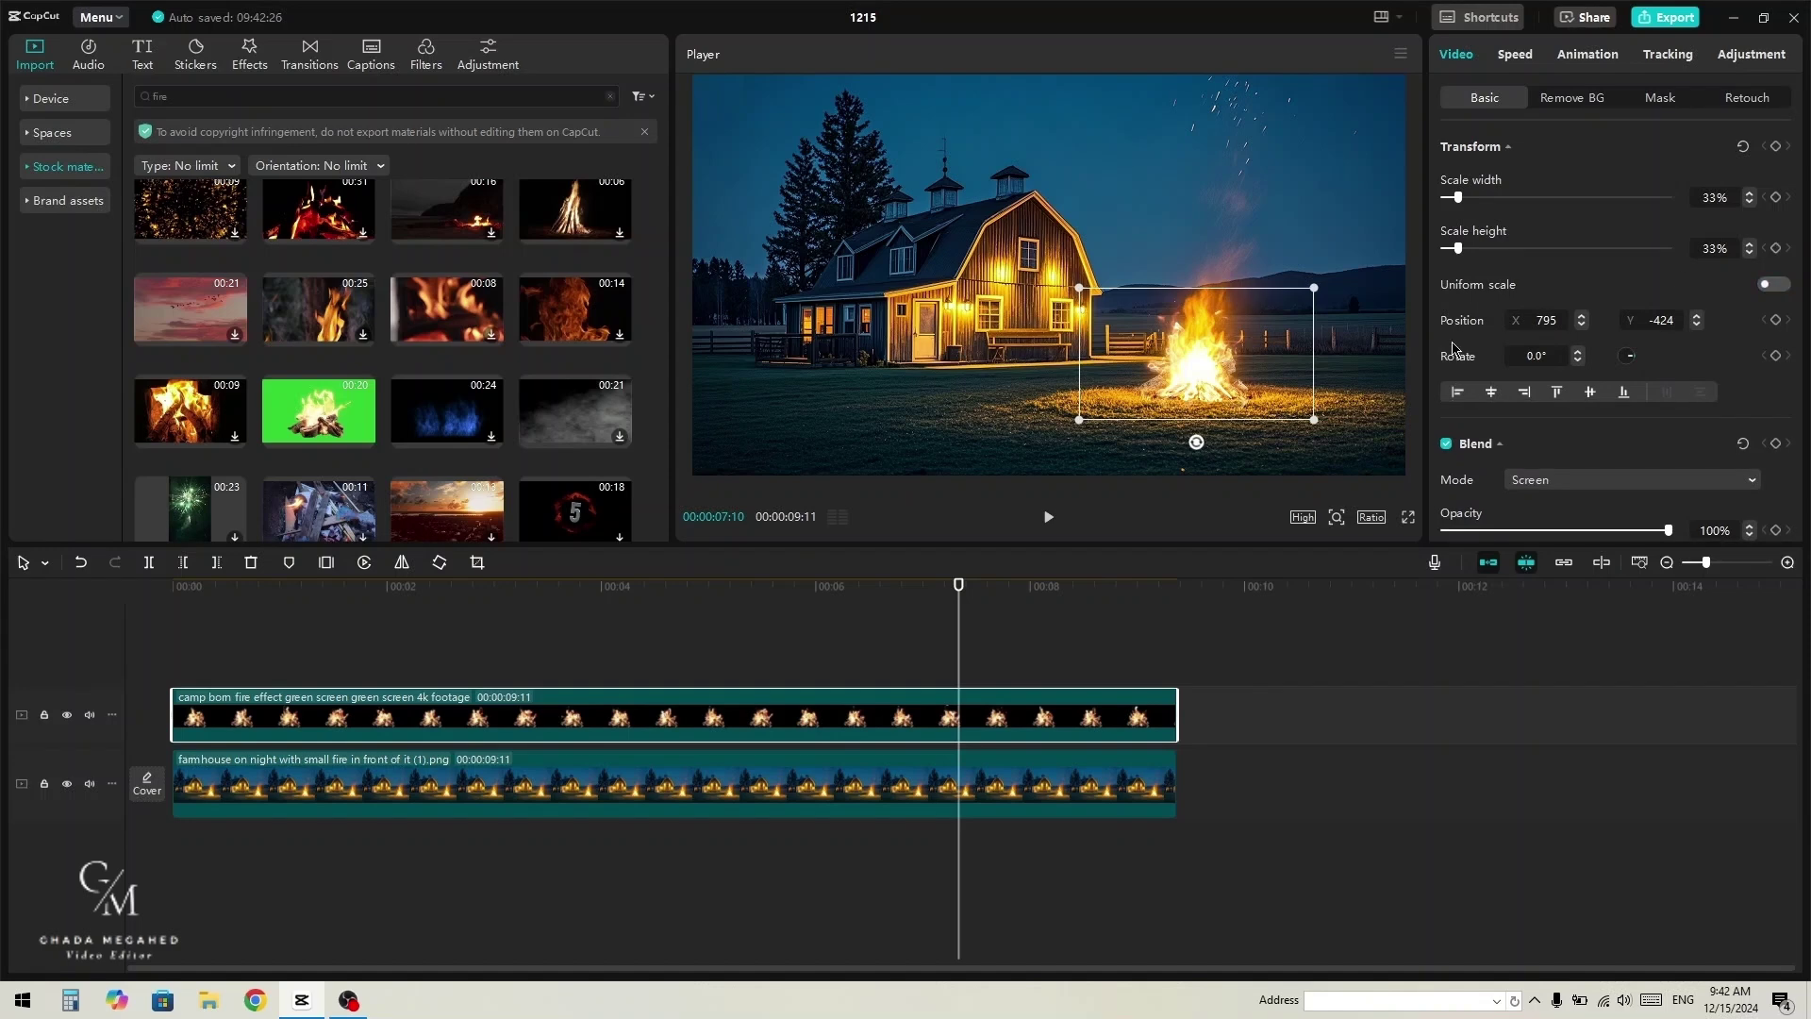
left_click_drag(1318, 302, 1293, 256)
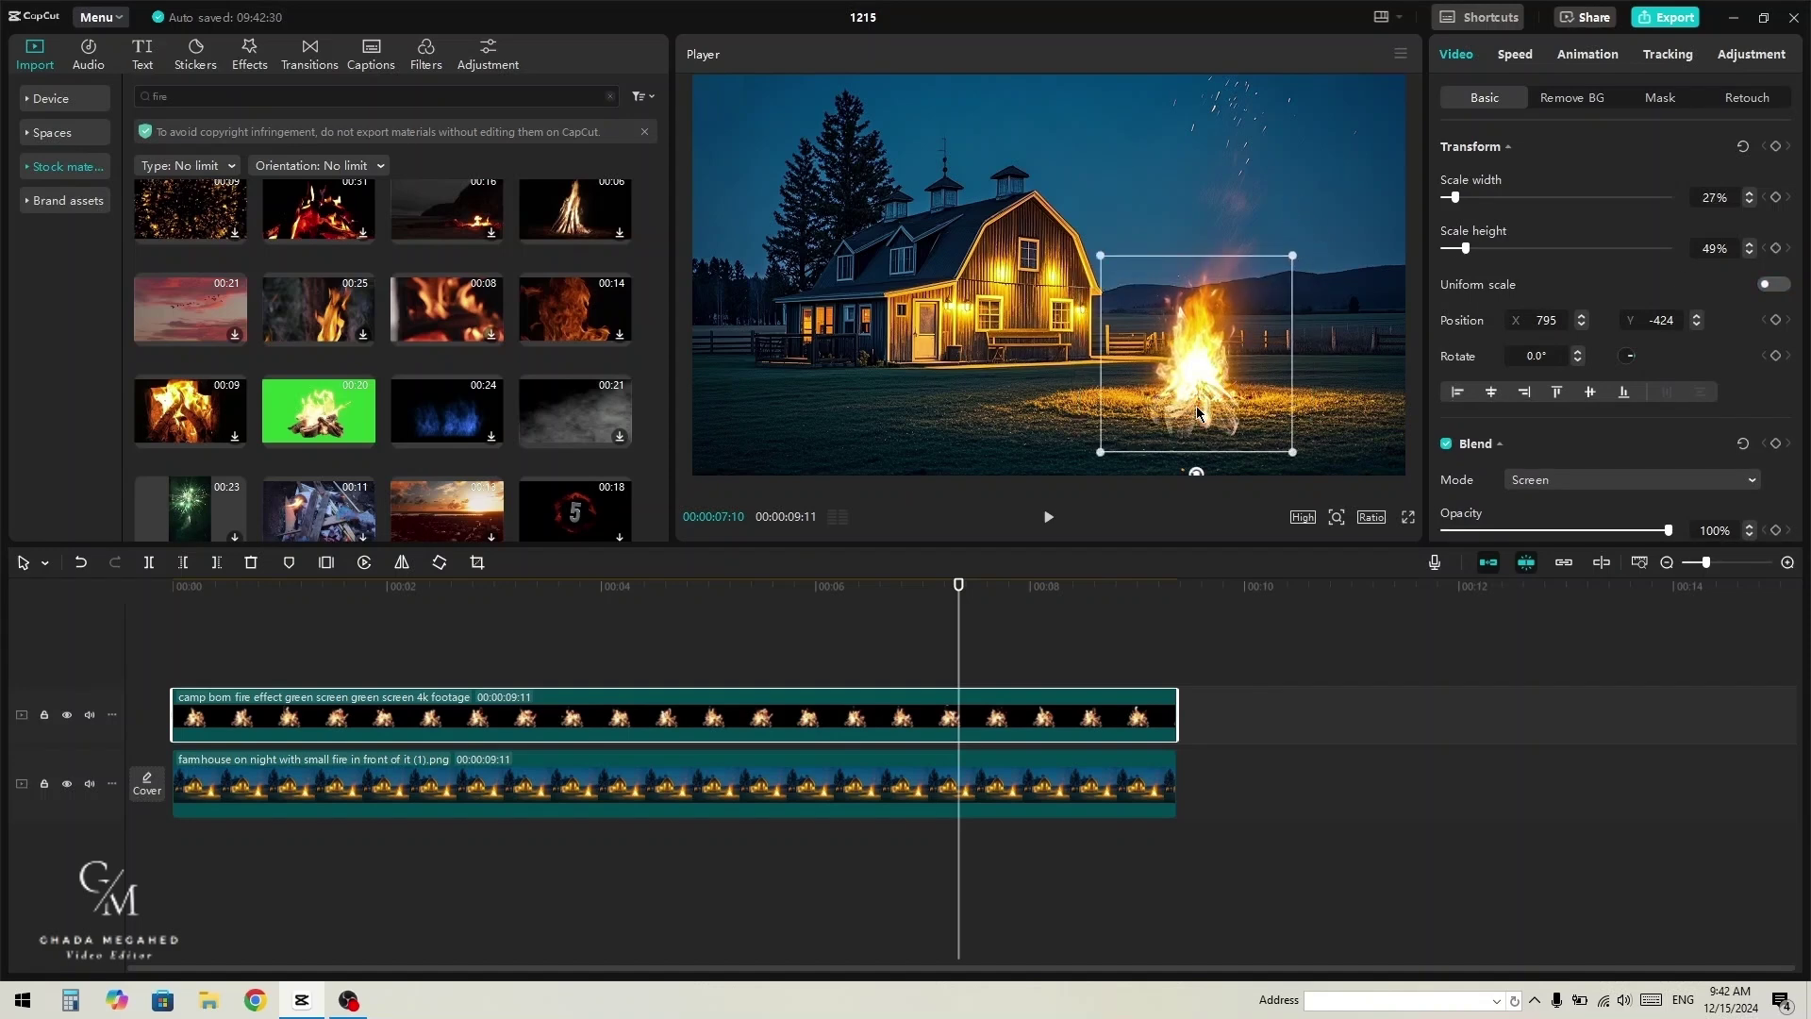
left_click_drag(1197, 408, 1200, 387)
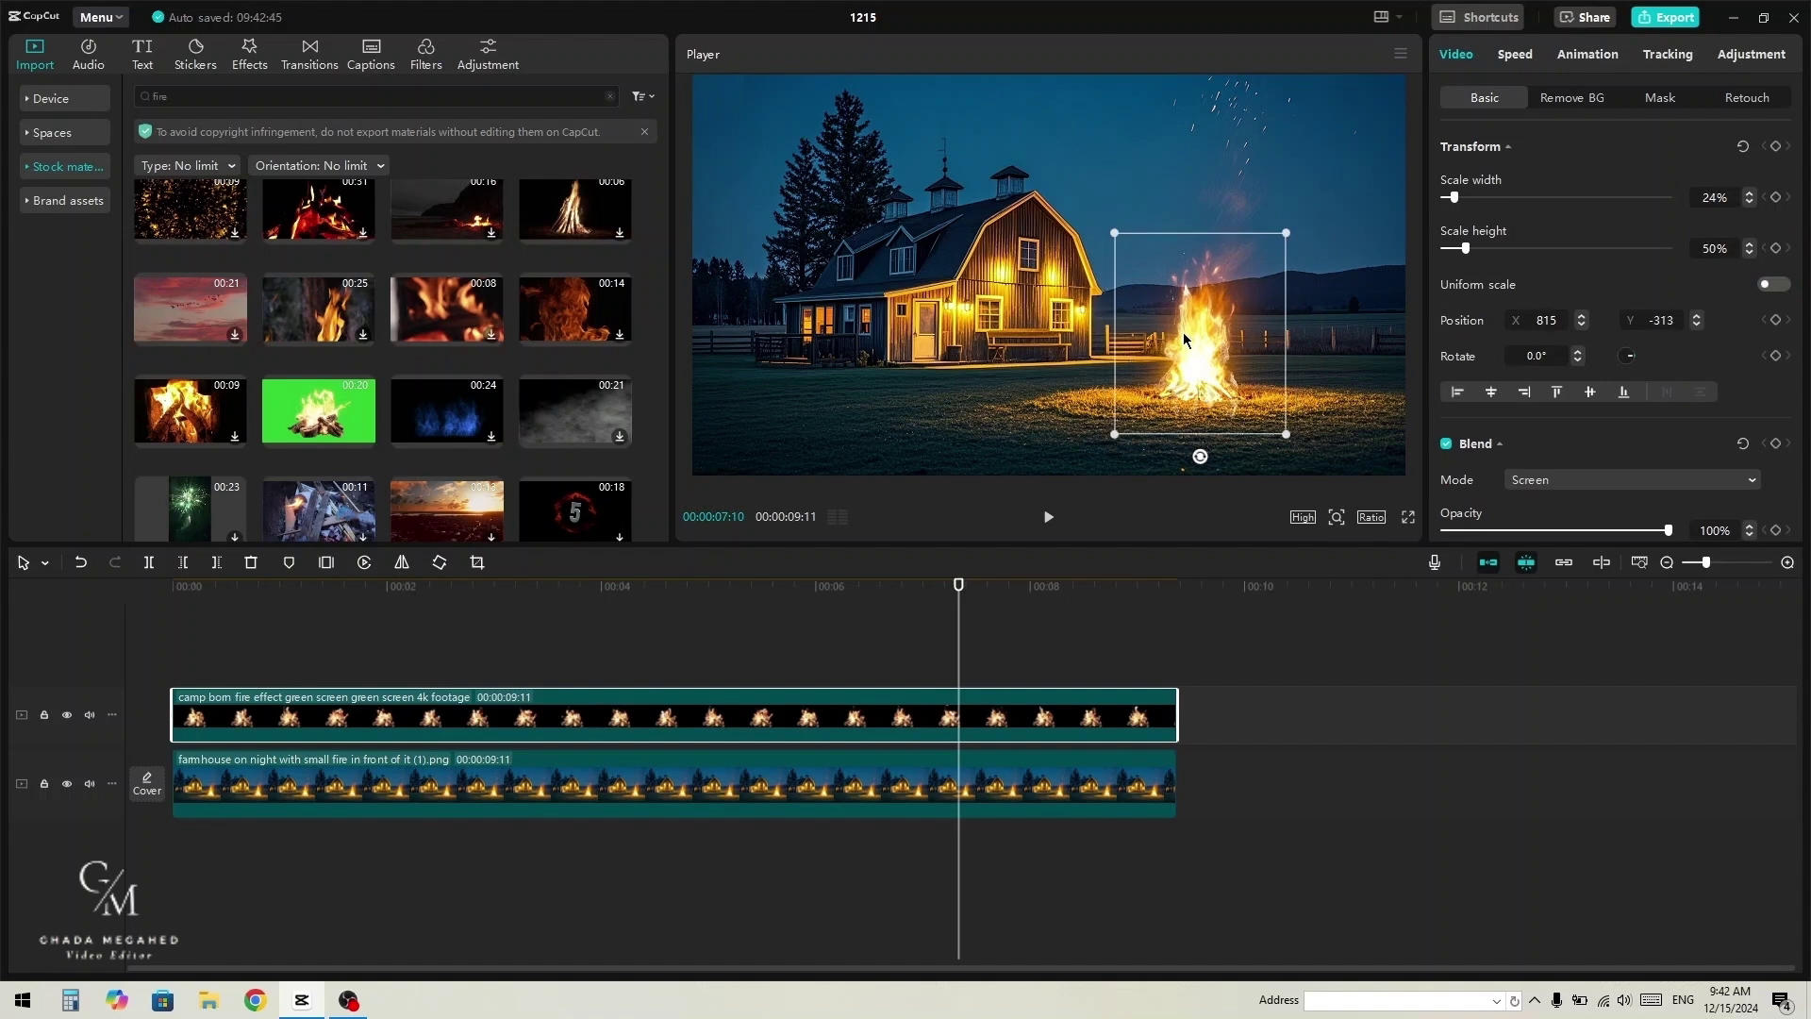
mouse_move(1183, 332)
left_mouse_down()
mouse_move(1204, 359)
mouse_move(1212, 344)
mouse_move(1188, 327)
left_mouse_up()
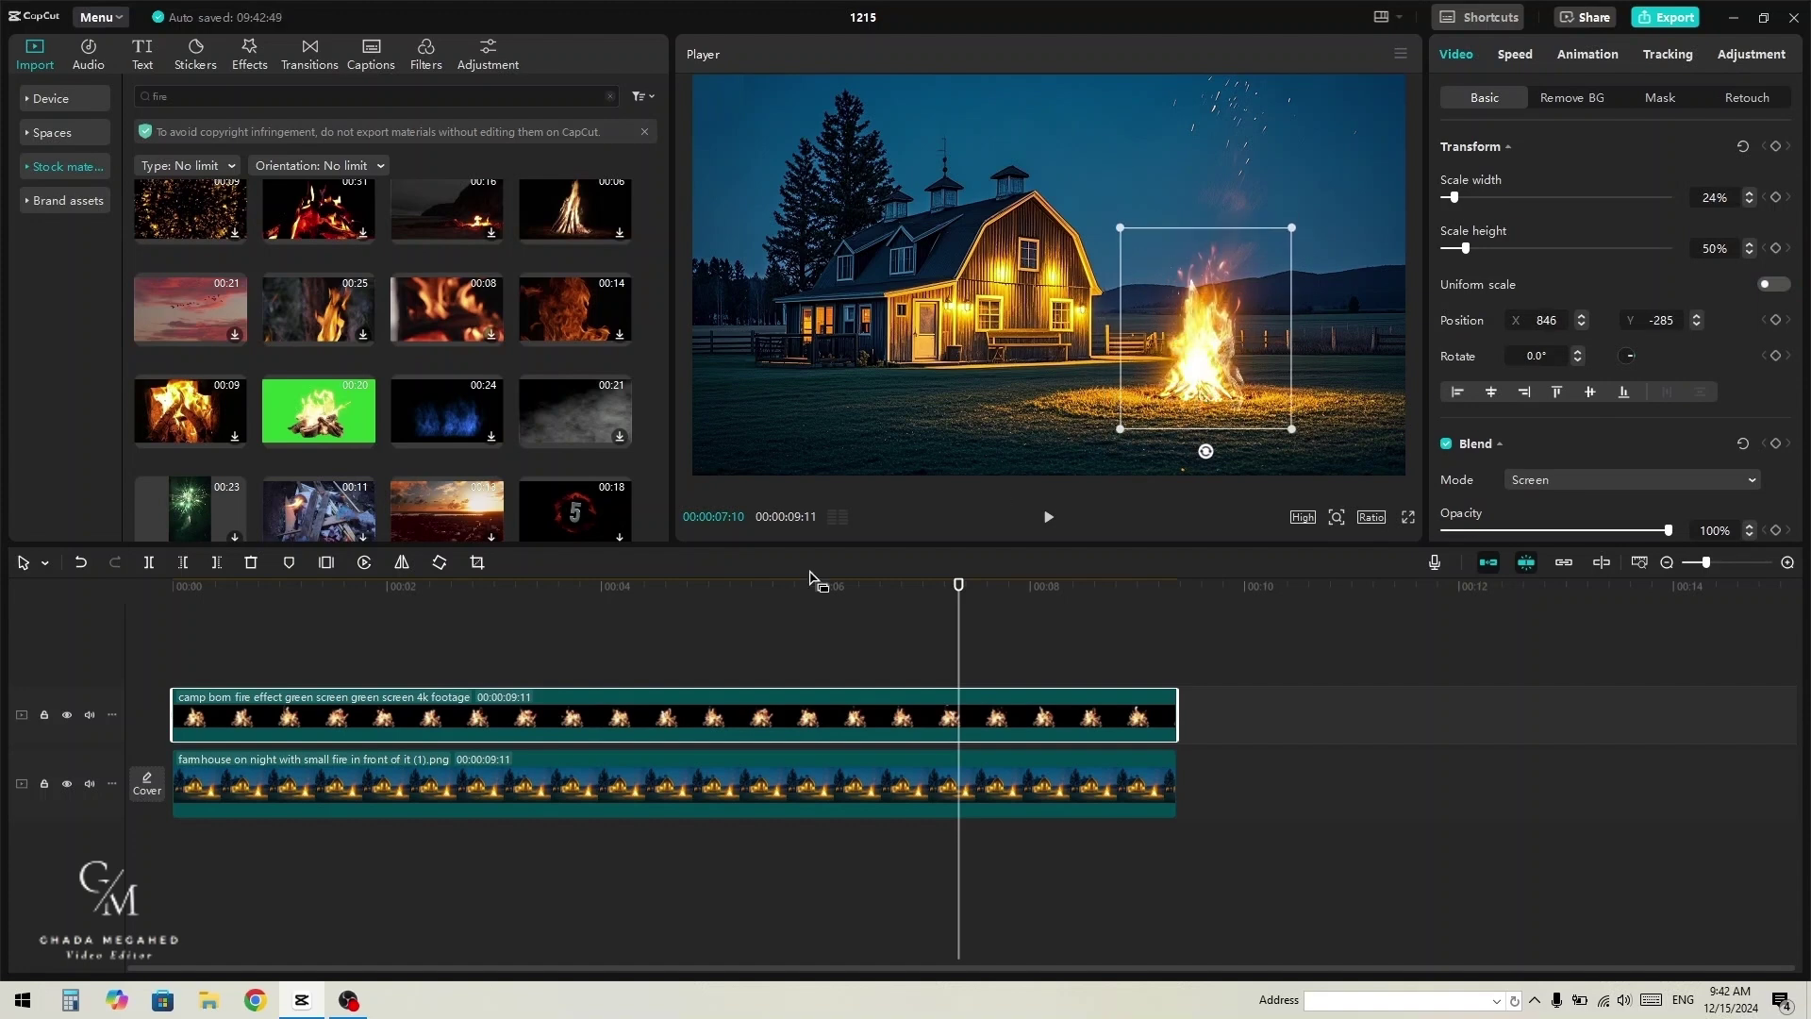
Step: Play the composite from the beginning to check how the campfire blends with the farmhouse picture
left_click(180, 661)
left_click(185, 652)
key("space")
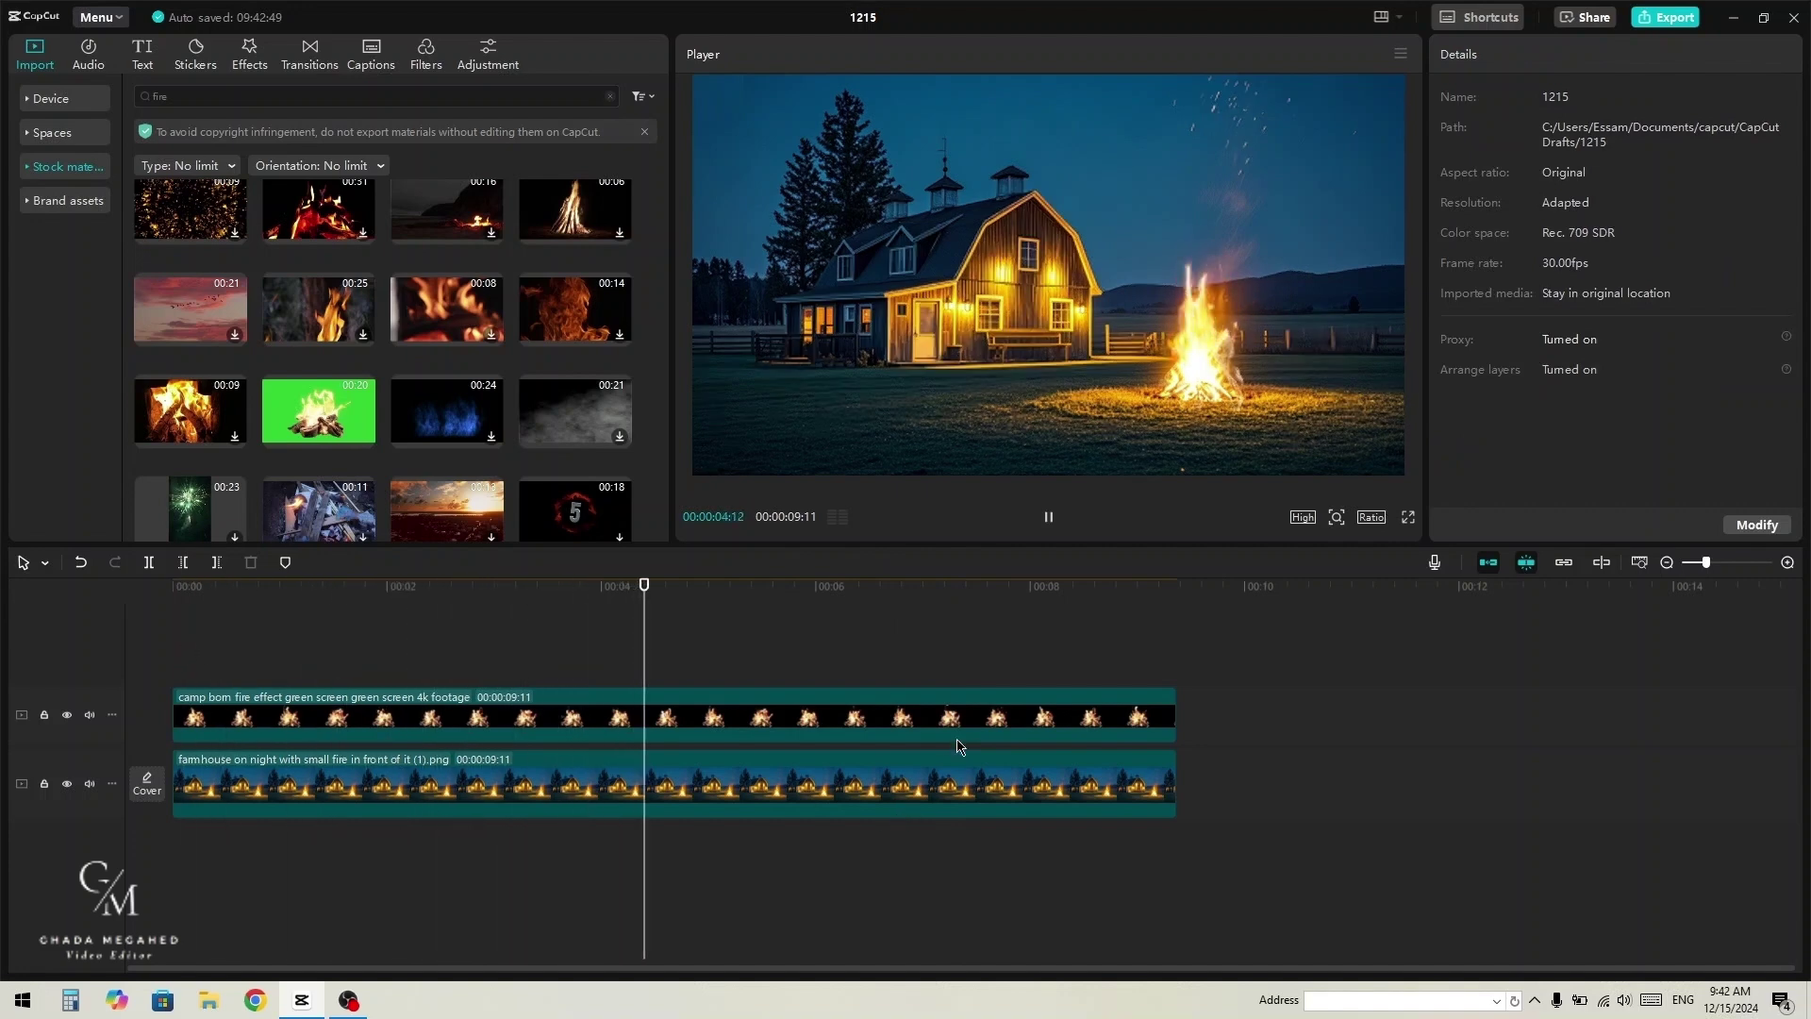
key("space")
Step: Raise the campfire clip's saturation to 9
left_click(989, 703)
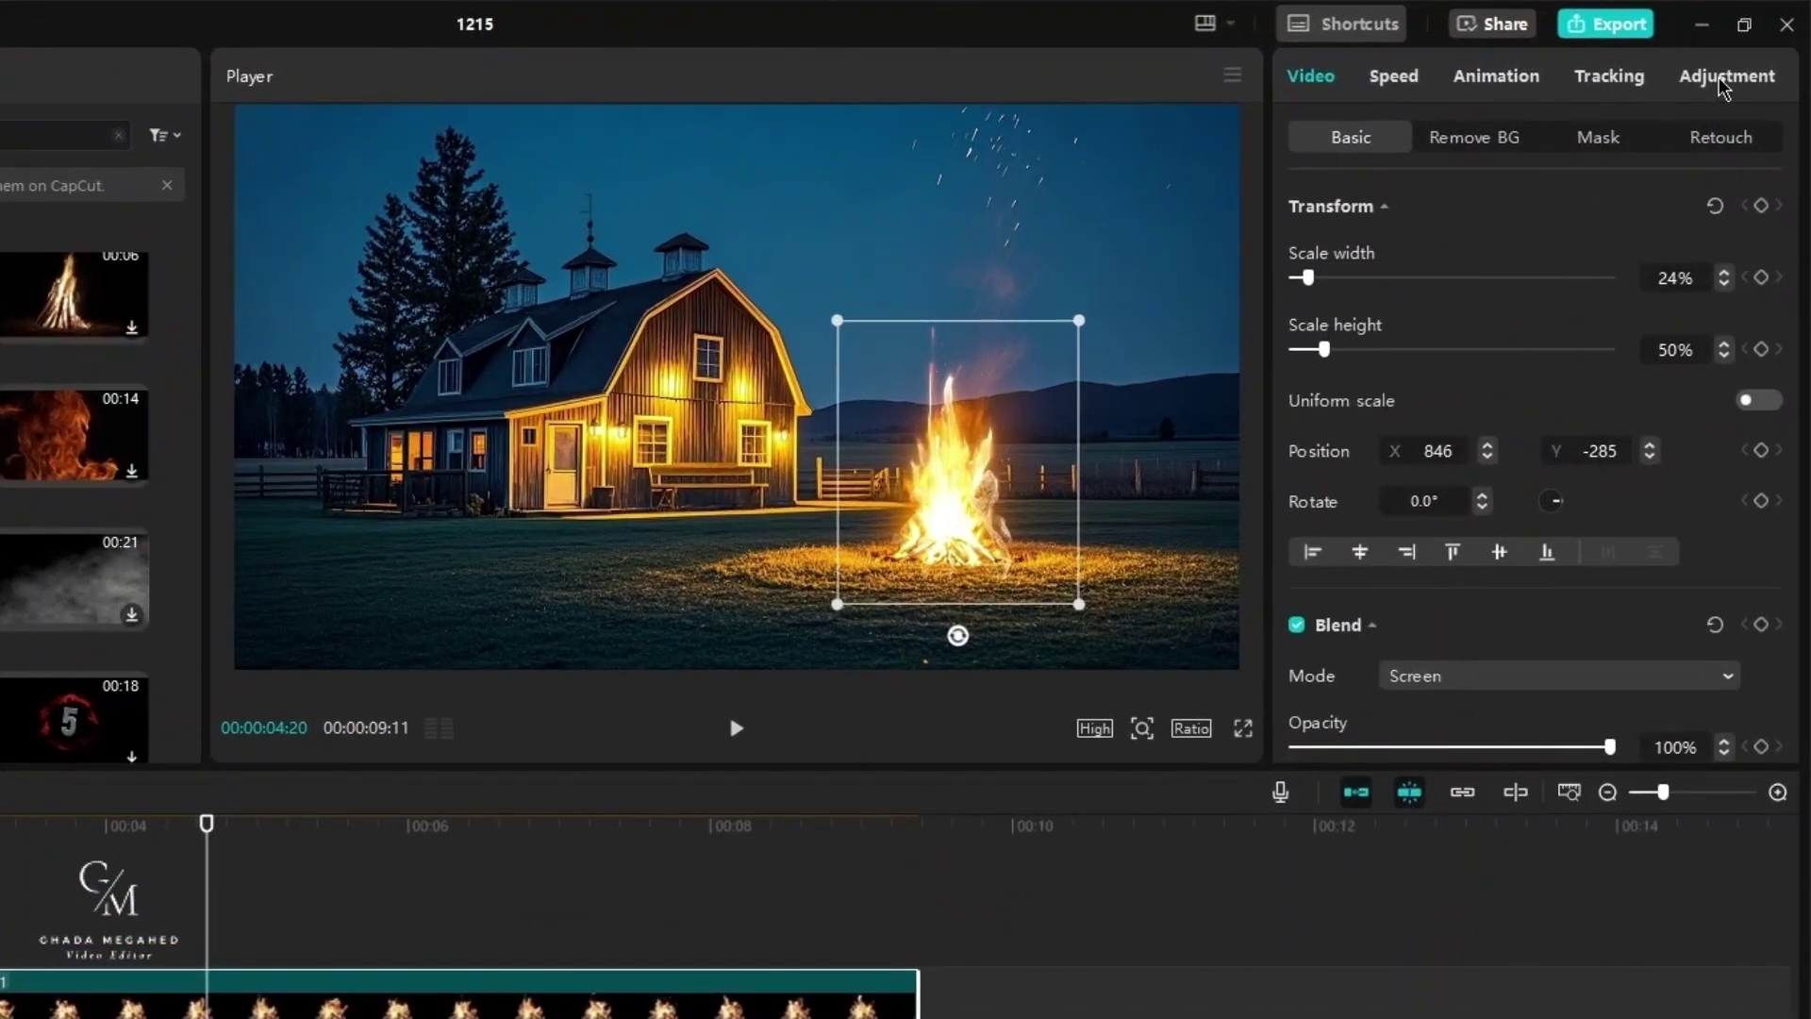
left_click(1746, 57)
left_click_drag(1452, 441, 1480, 441)
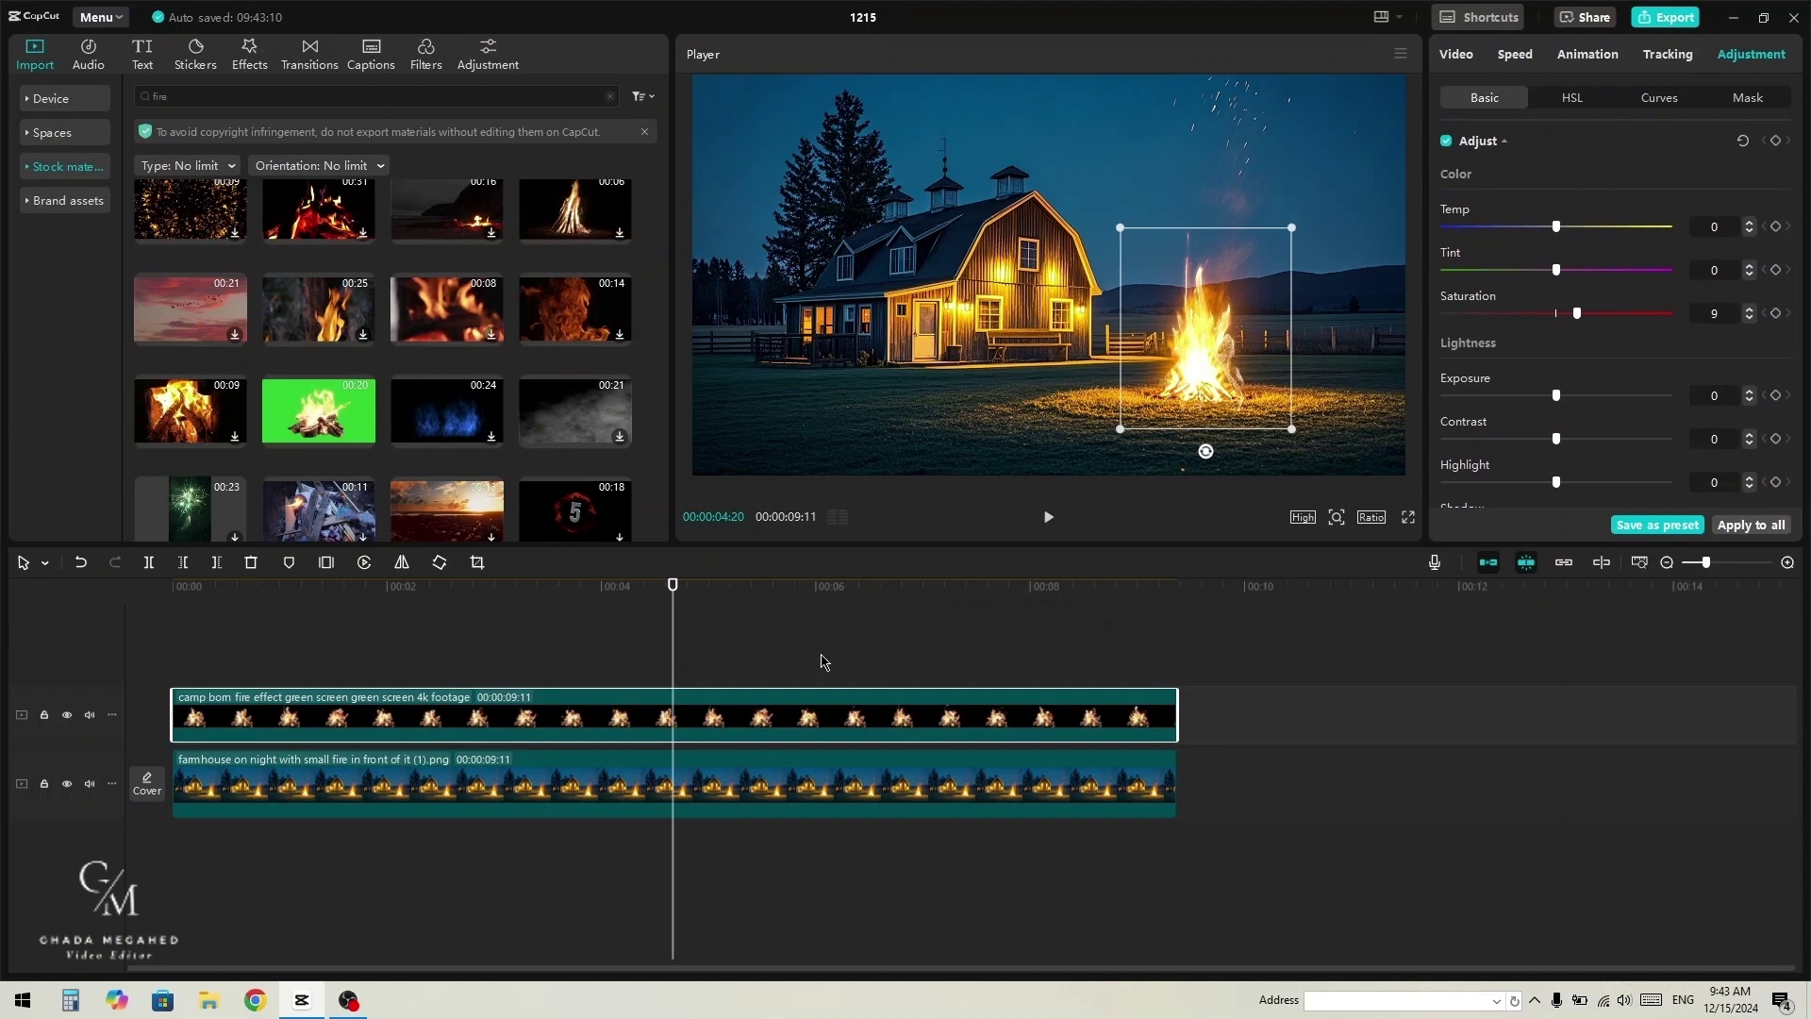
Step: Replay the timeline to review the color-adjusted campfire against the farmhouse scene
left_click(509, 642)
key("space")
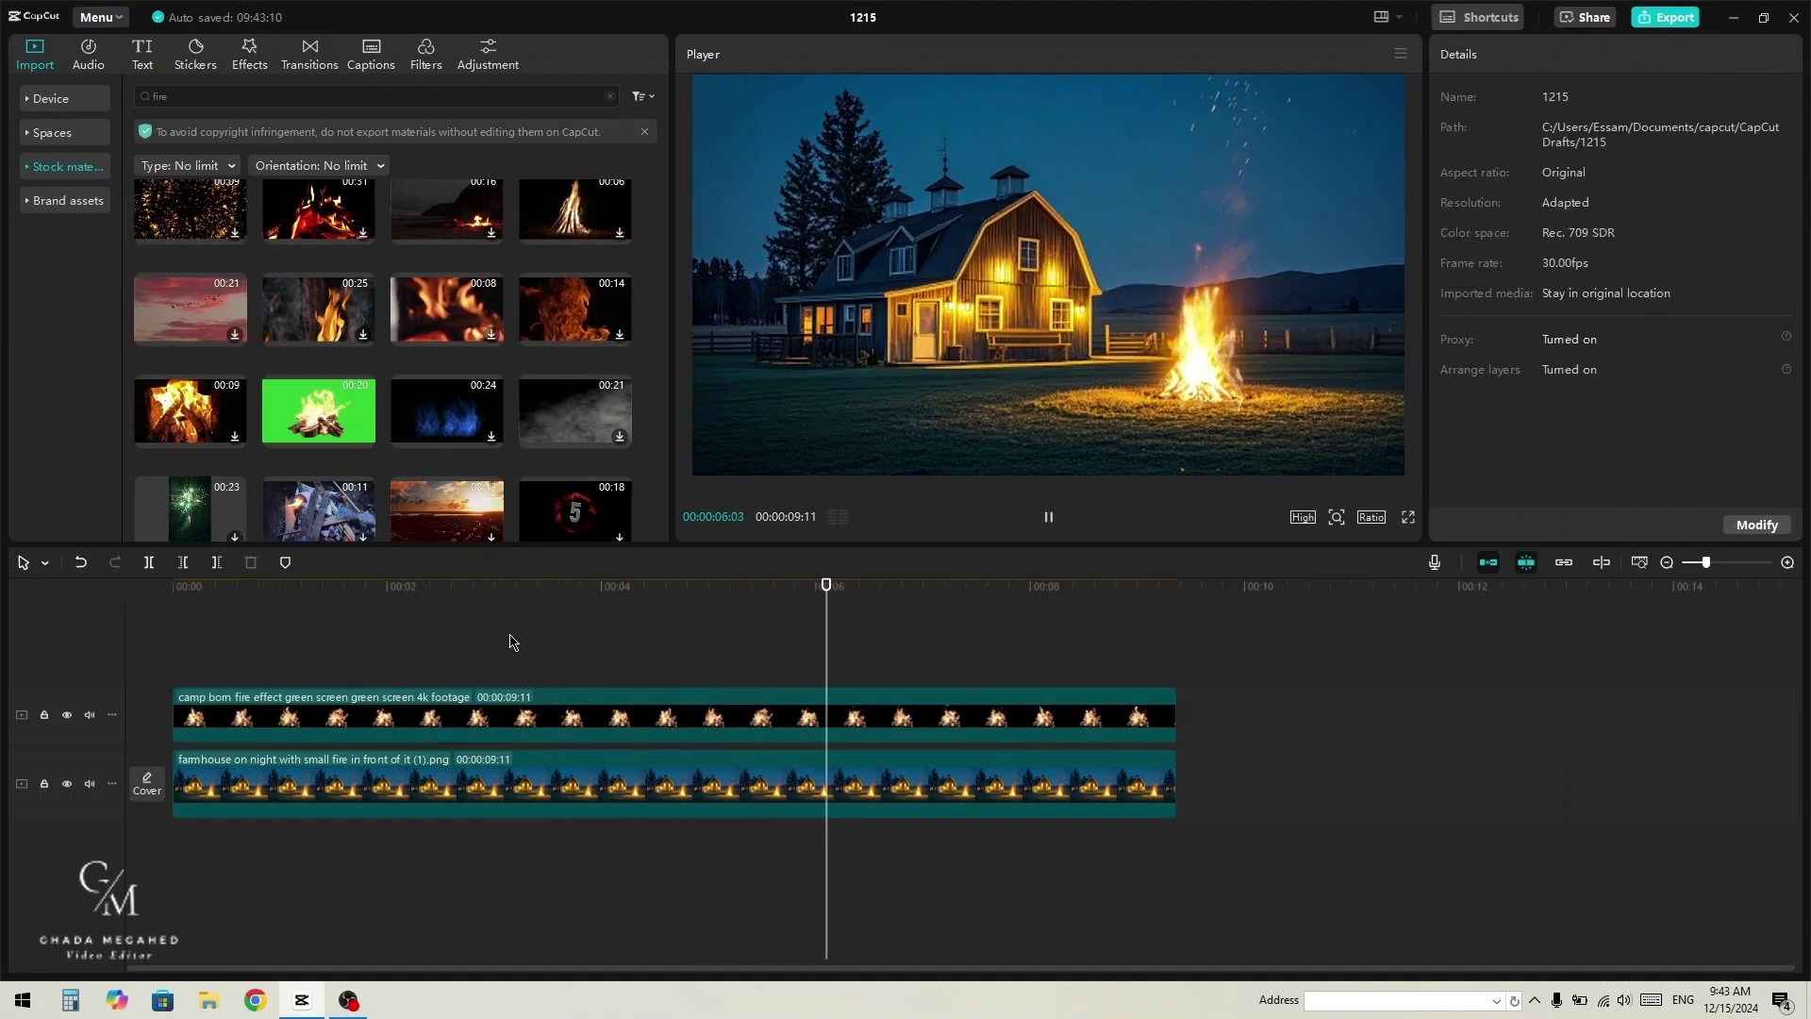
key("Home")
key("space")
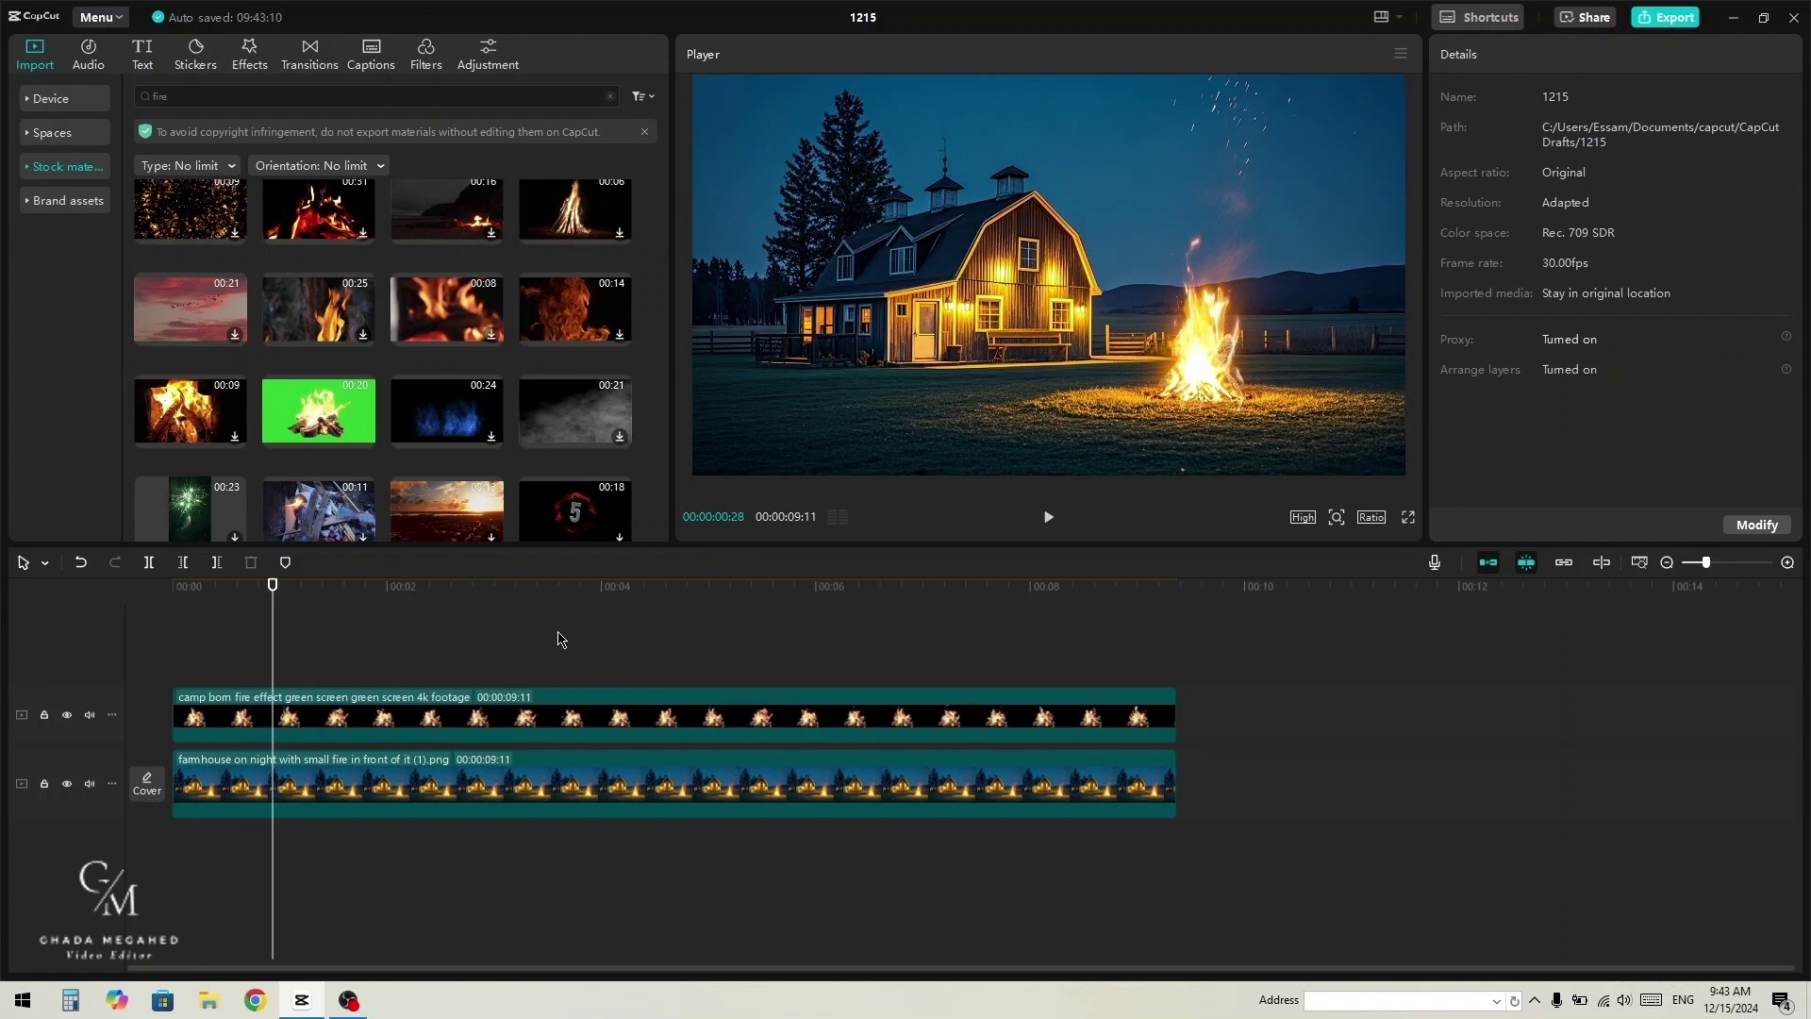
key("End")
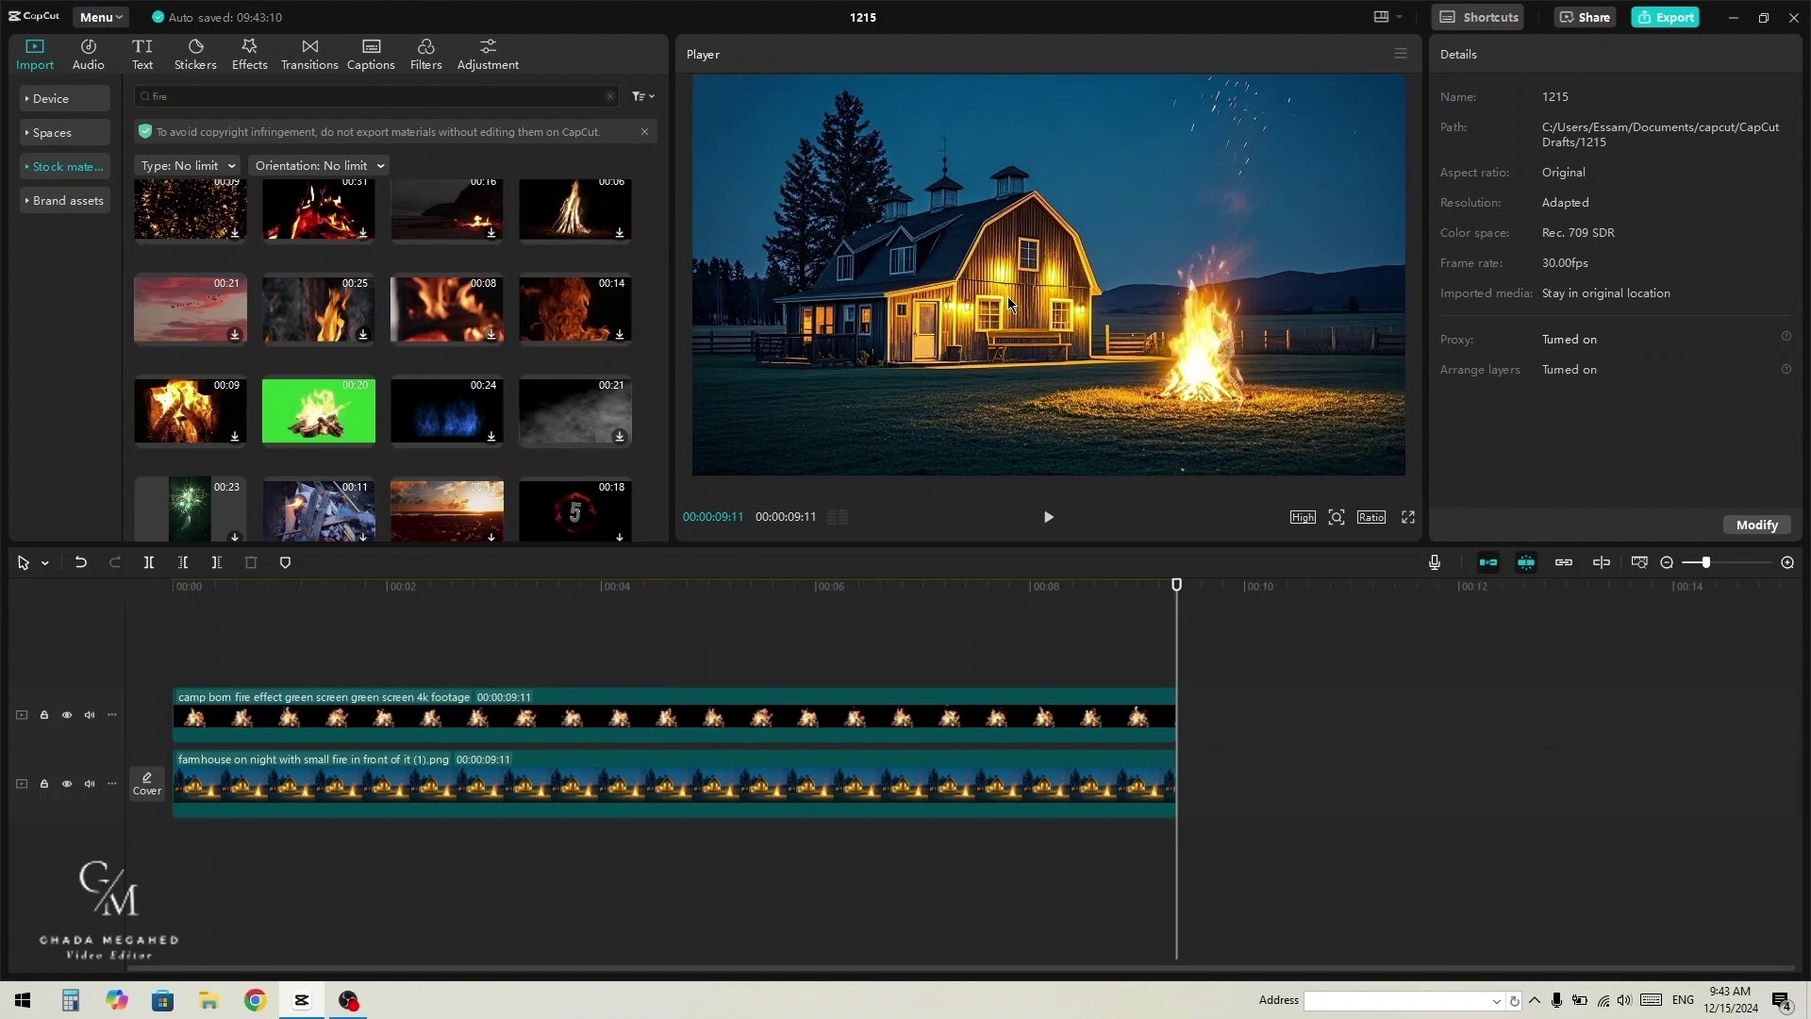
key("space")
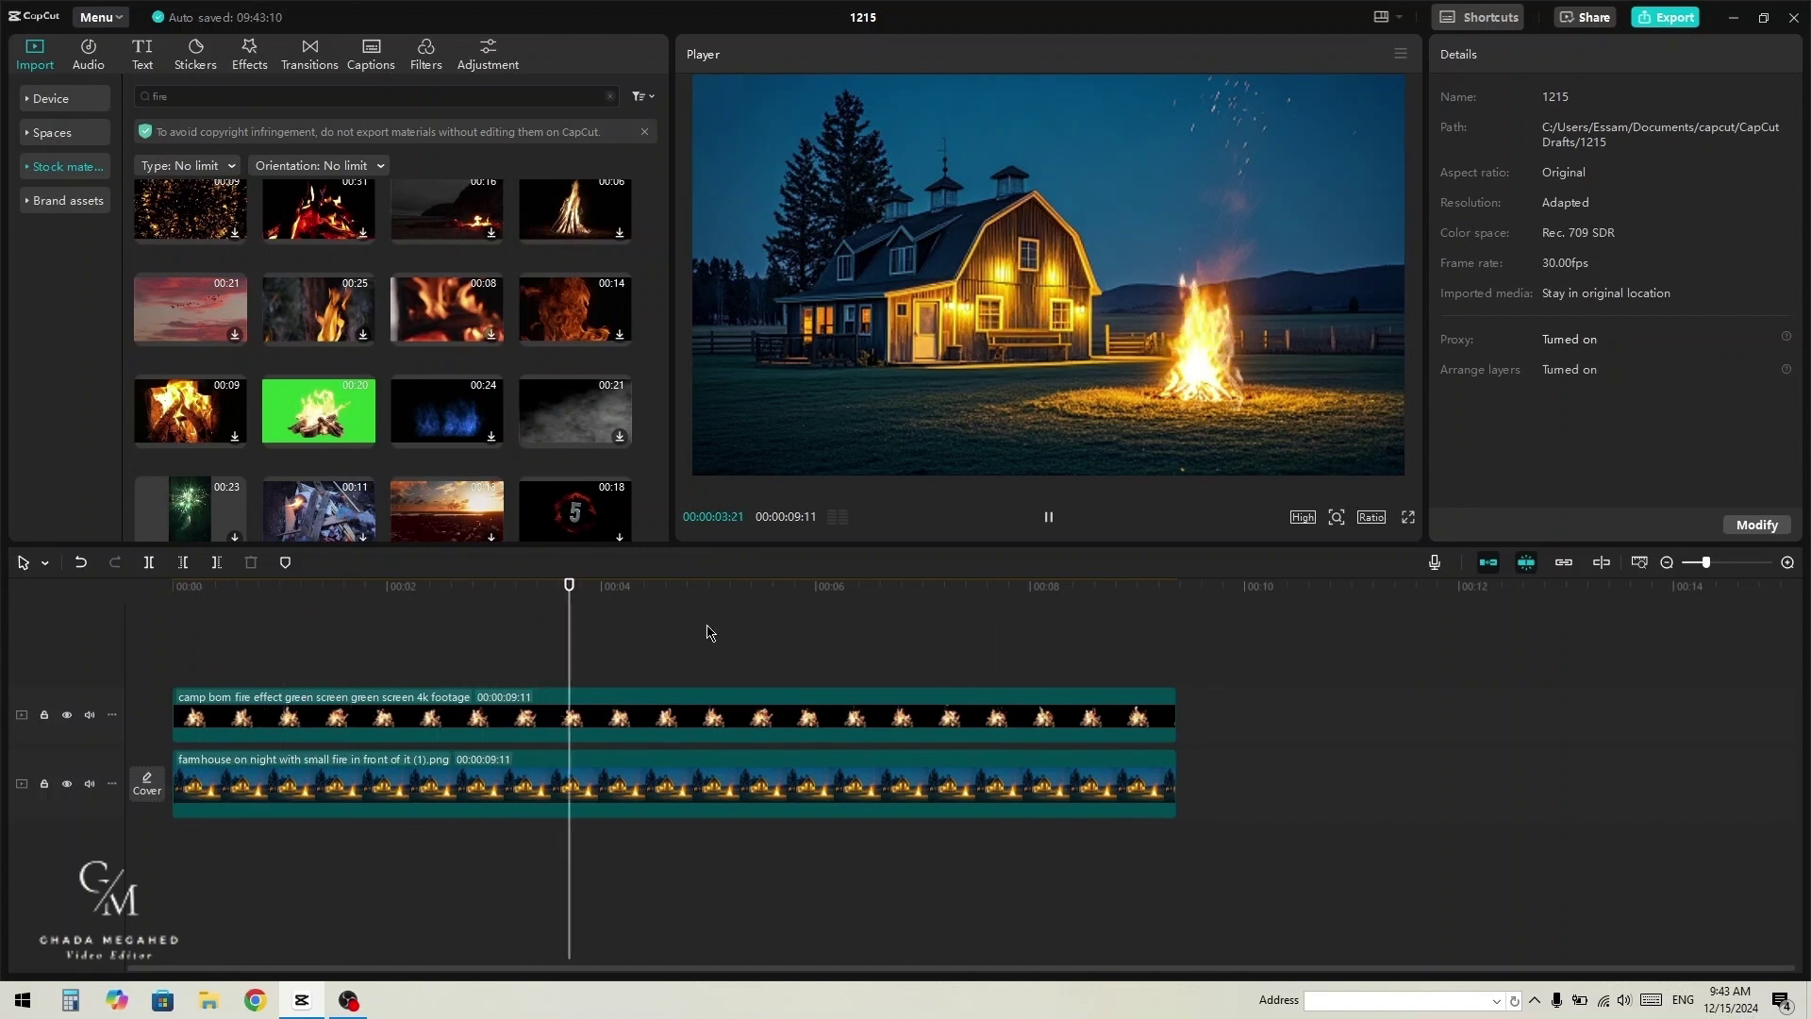
key("space")
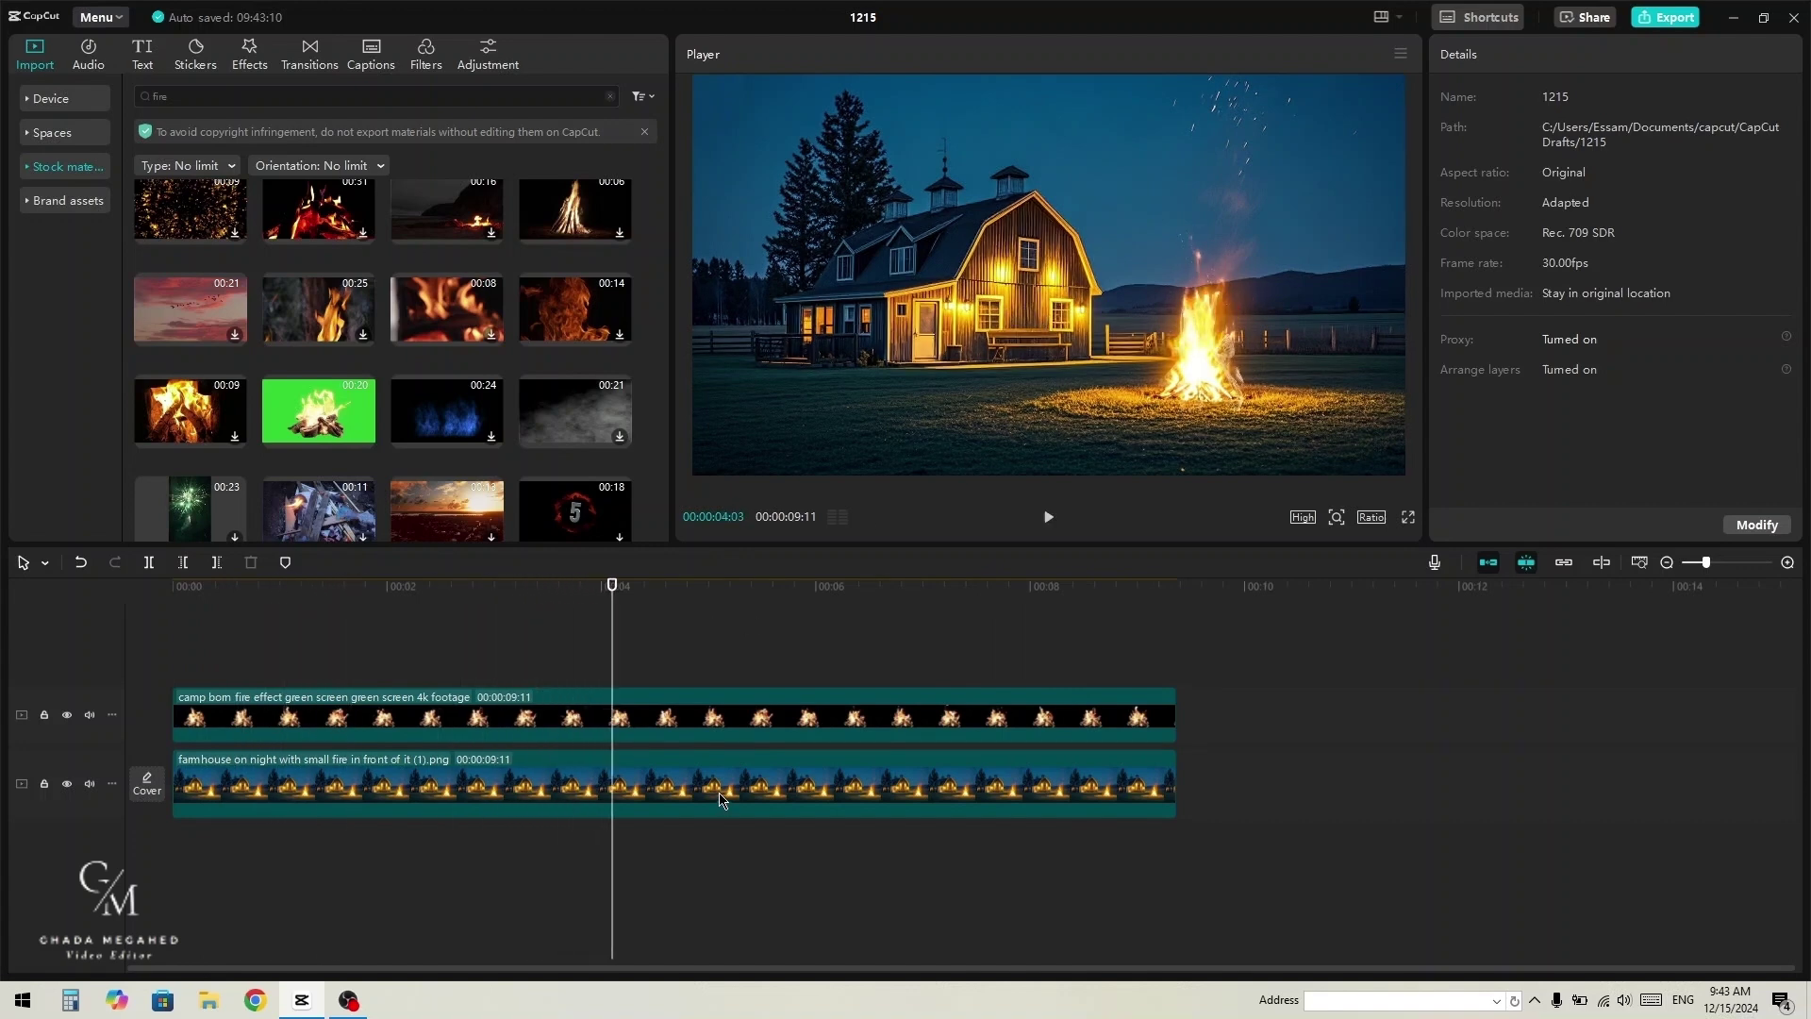
Step: Duplicate the farmhouse image onto a track between the original and the campfire clip, and apply a Circle mask to the copy
left_click_drag(721, 799, 734, 719)
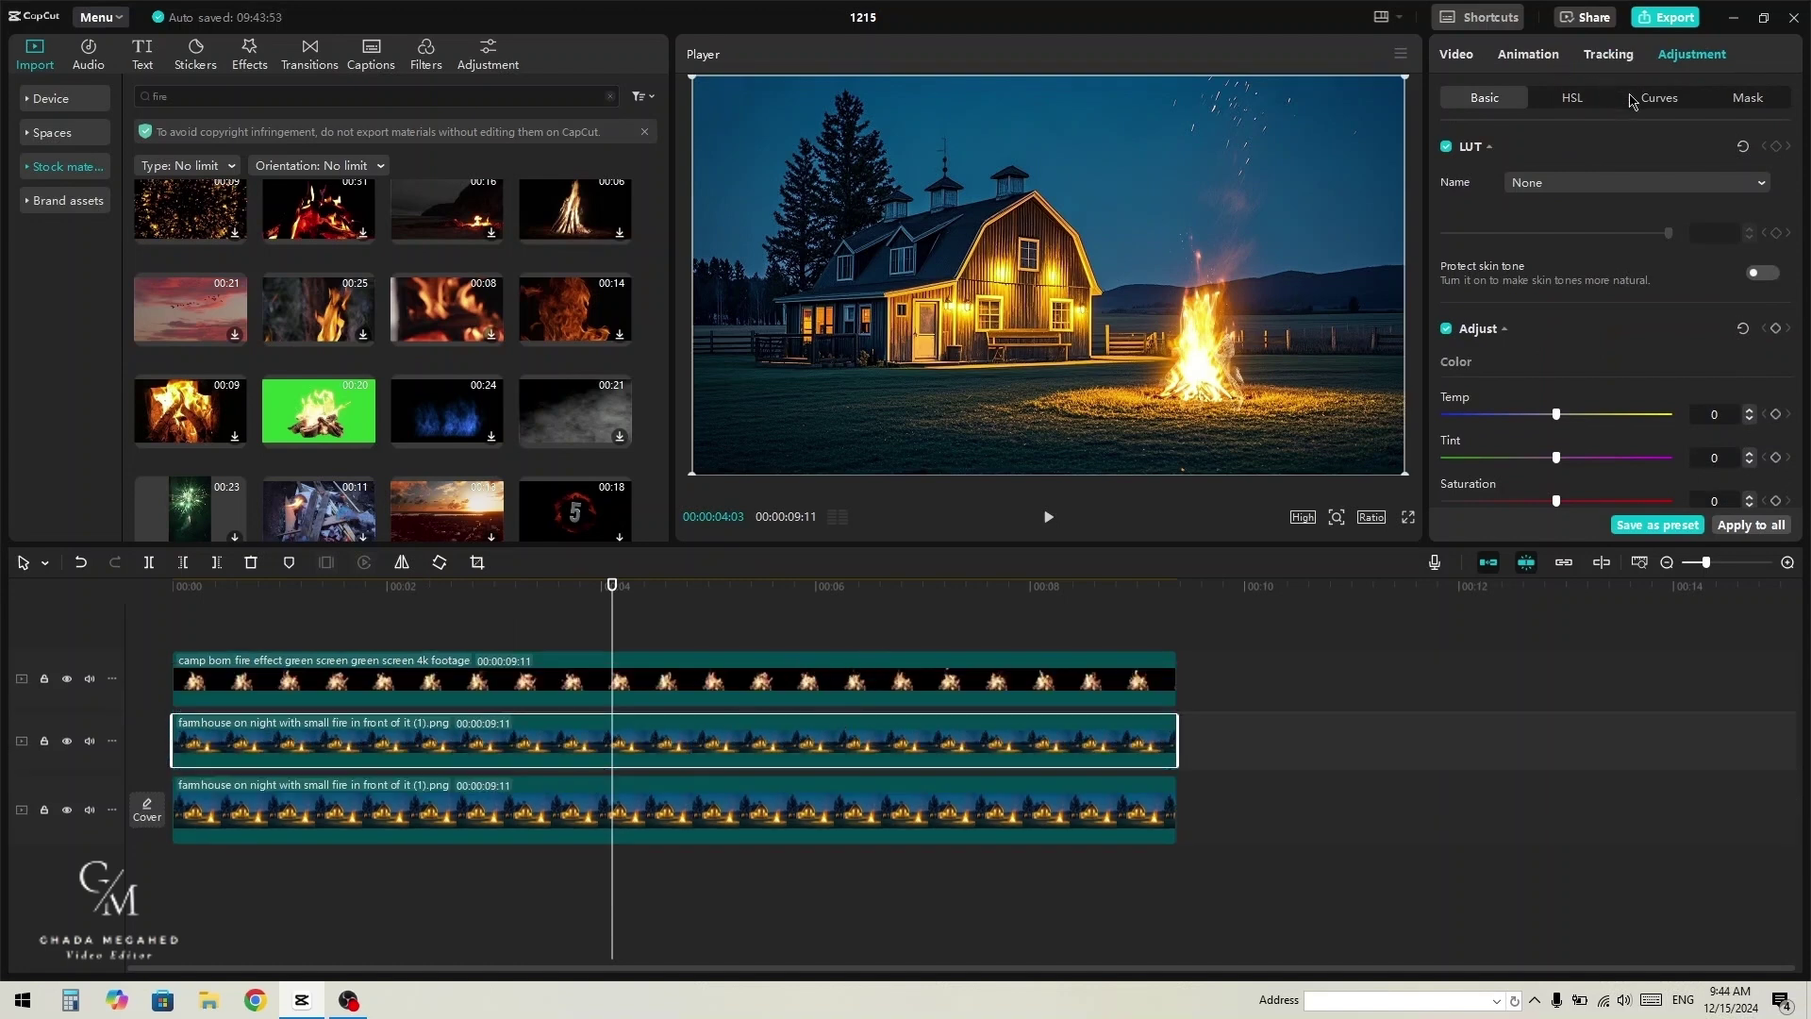
left_click(1746, 99)
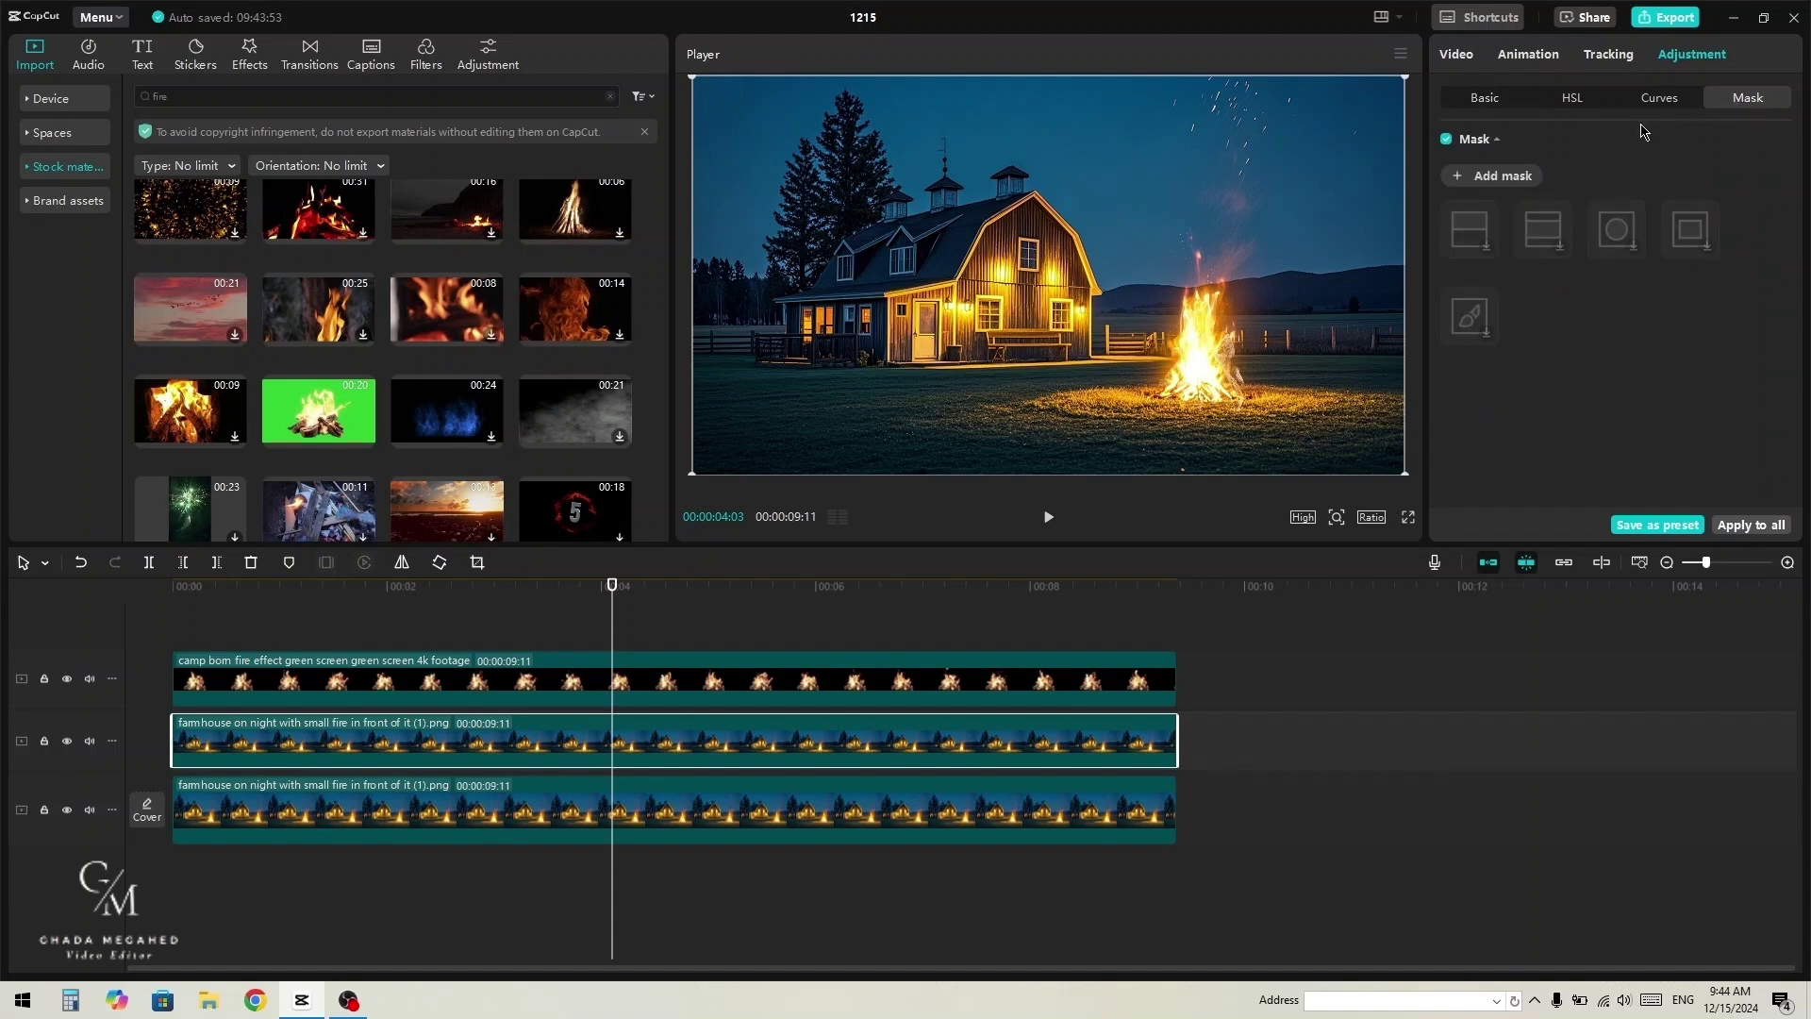
left_click(976, 745)
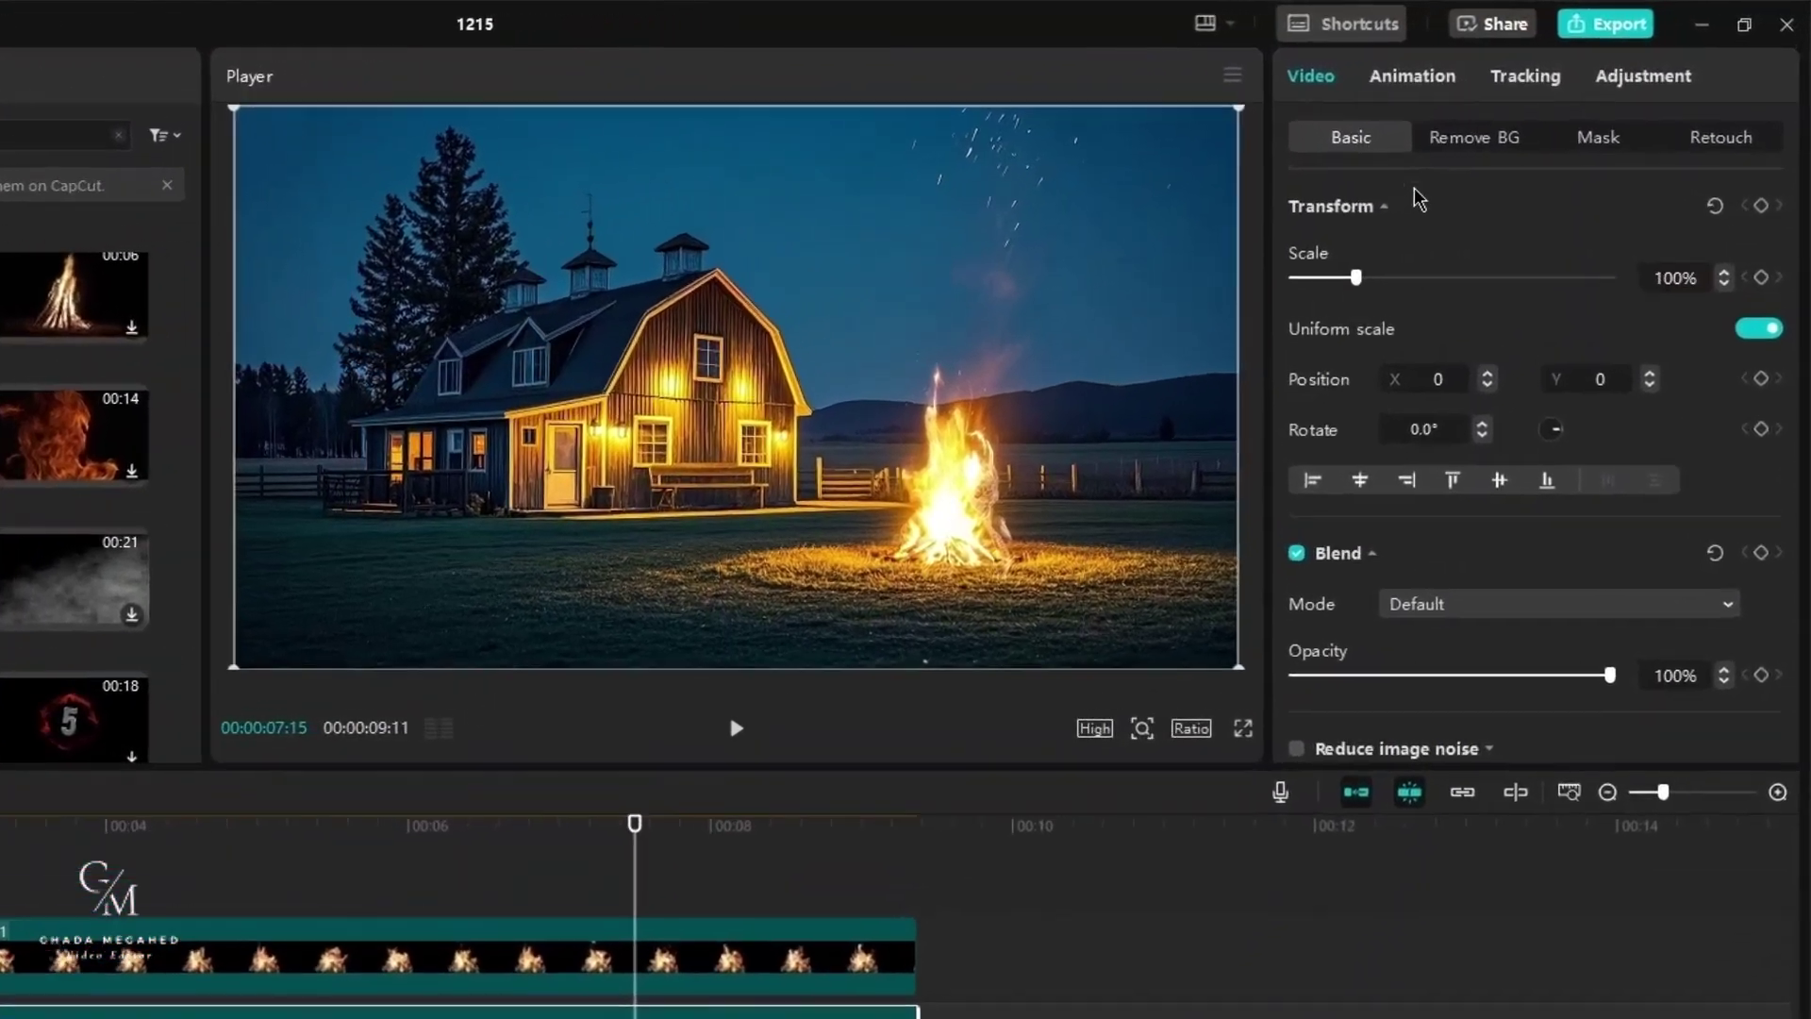
left_click(1637, 145)
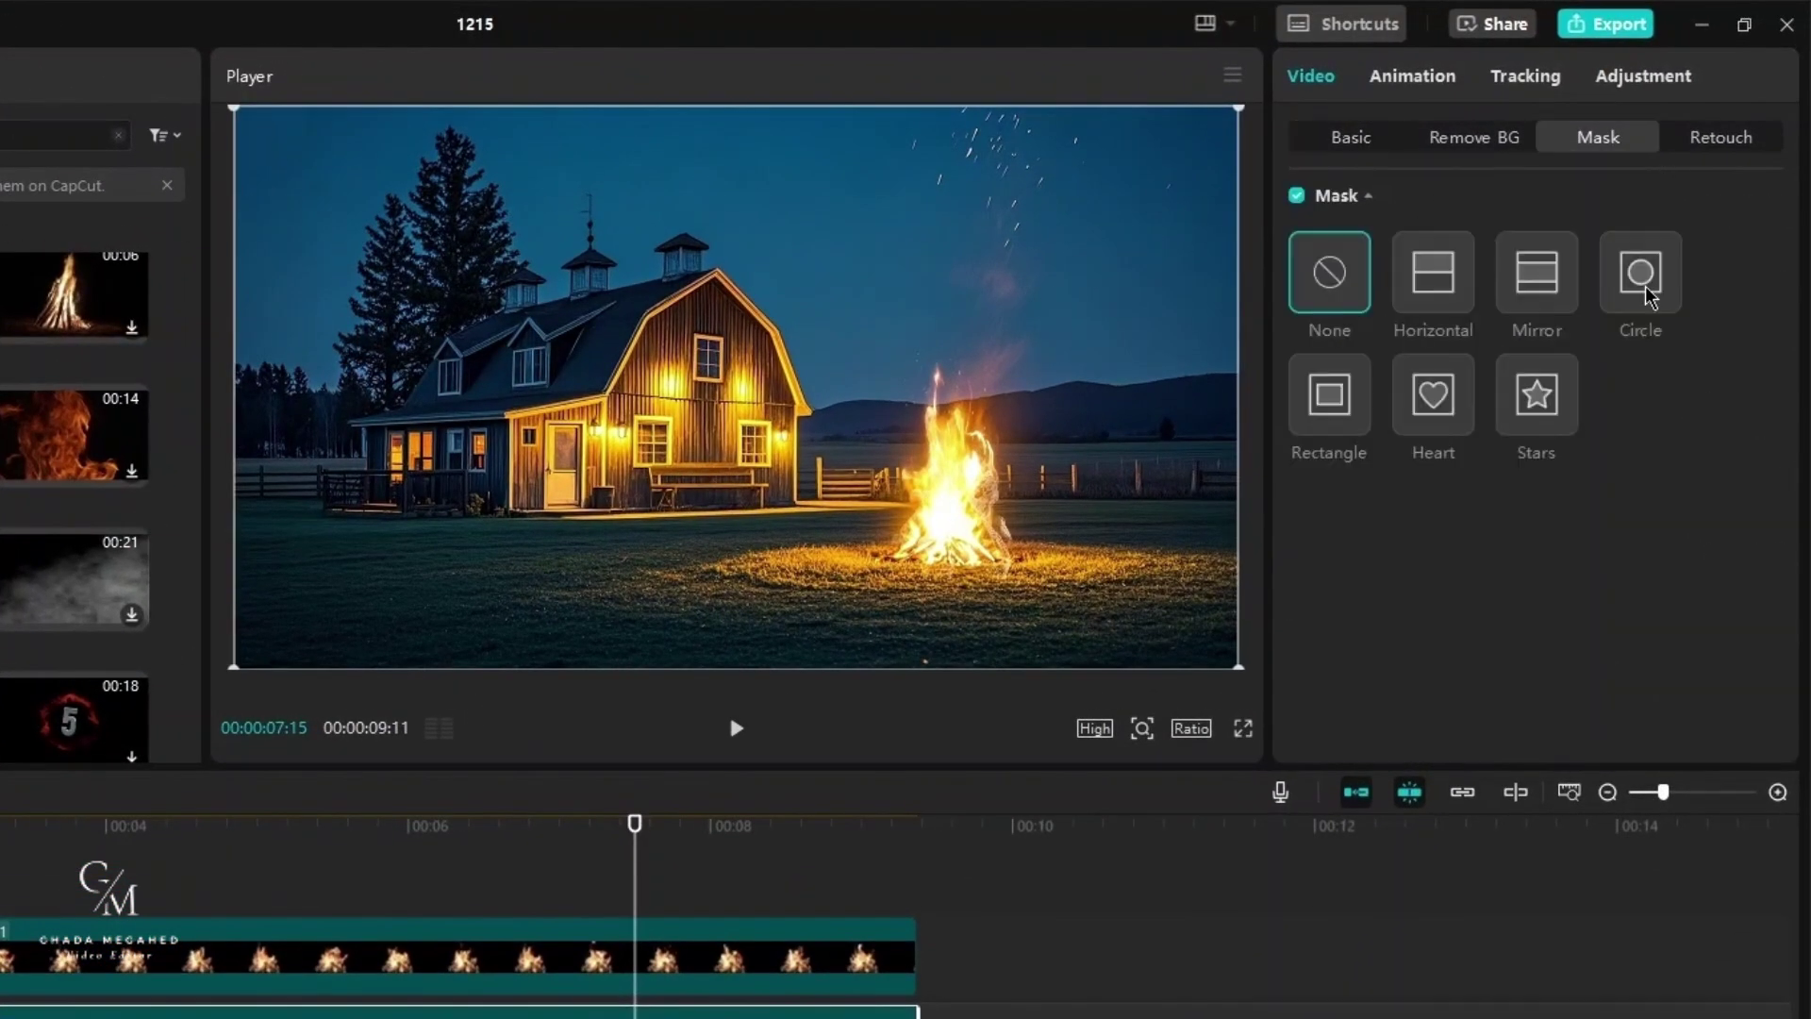
left_click(1646, 287)
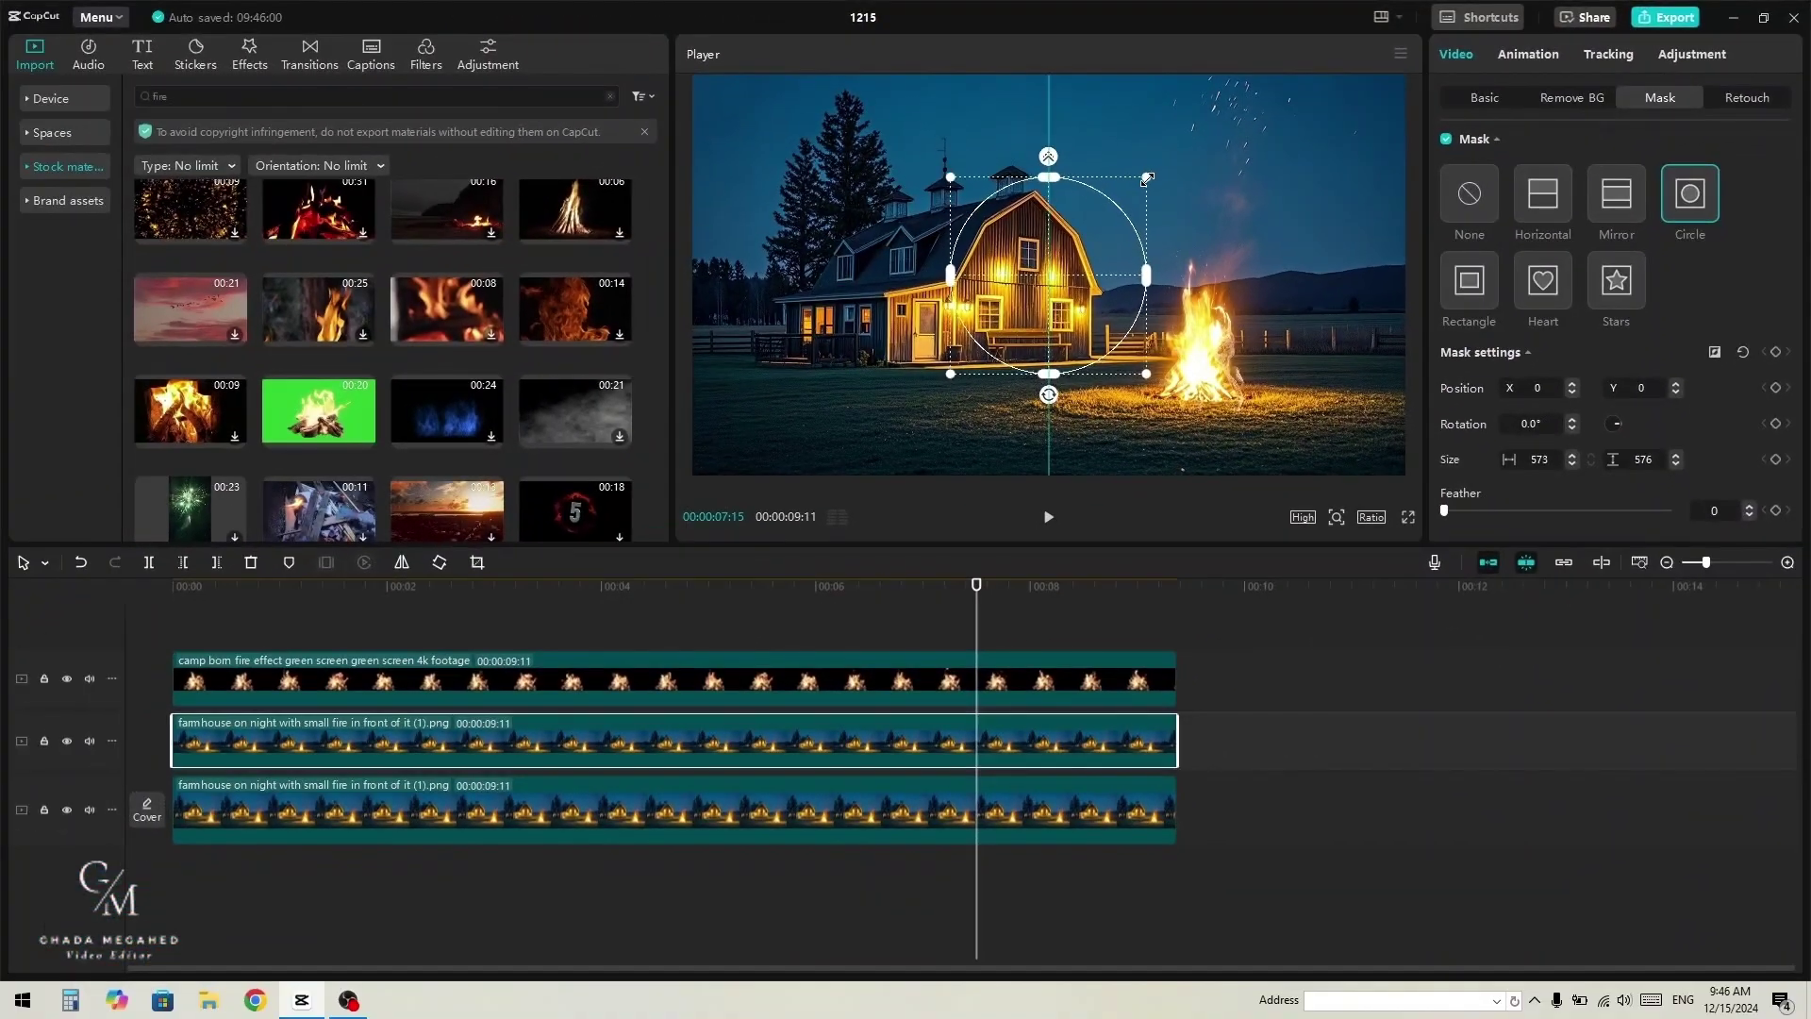
Step: Shrink the circle mask to about 259 by 260 and center it on the barn's front wall at about X -65, Y -54
left_click_drag(1147, 178, 1111, 215)
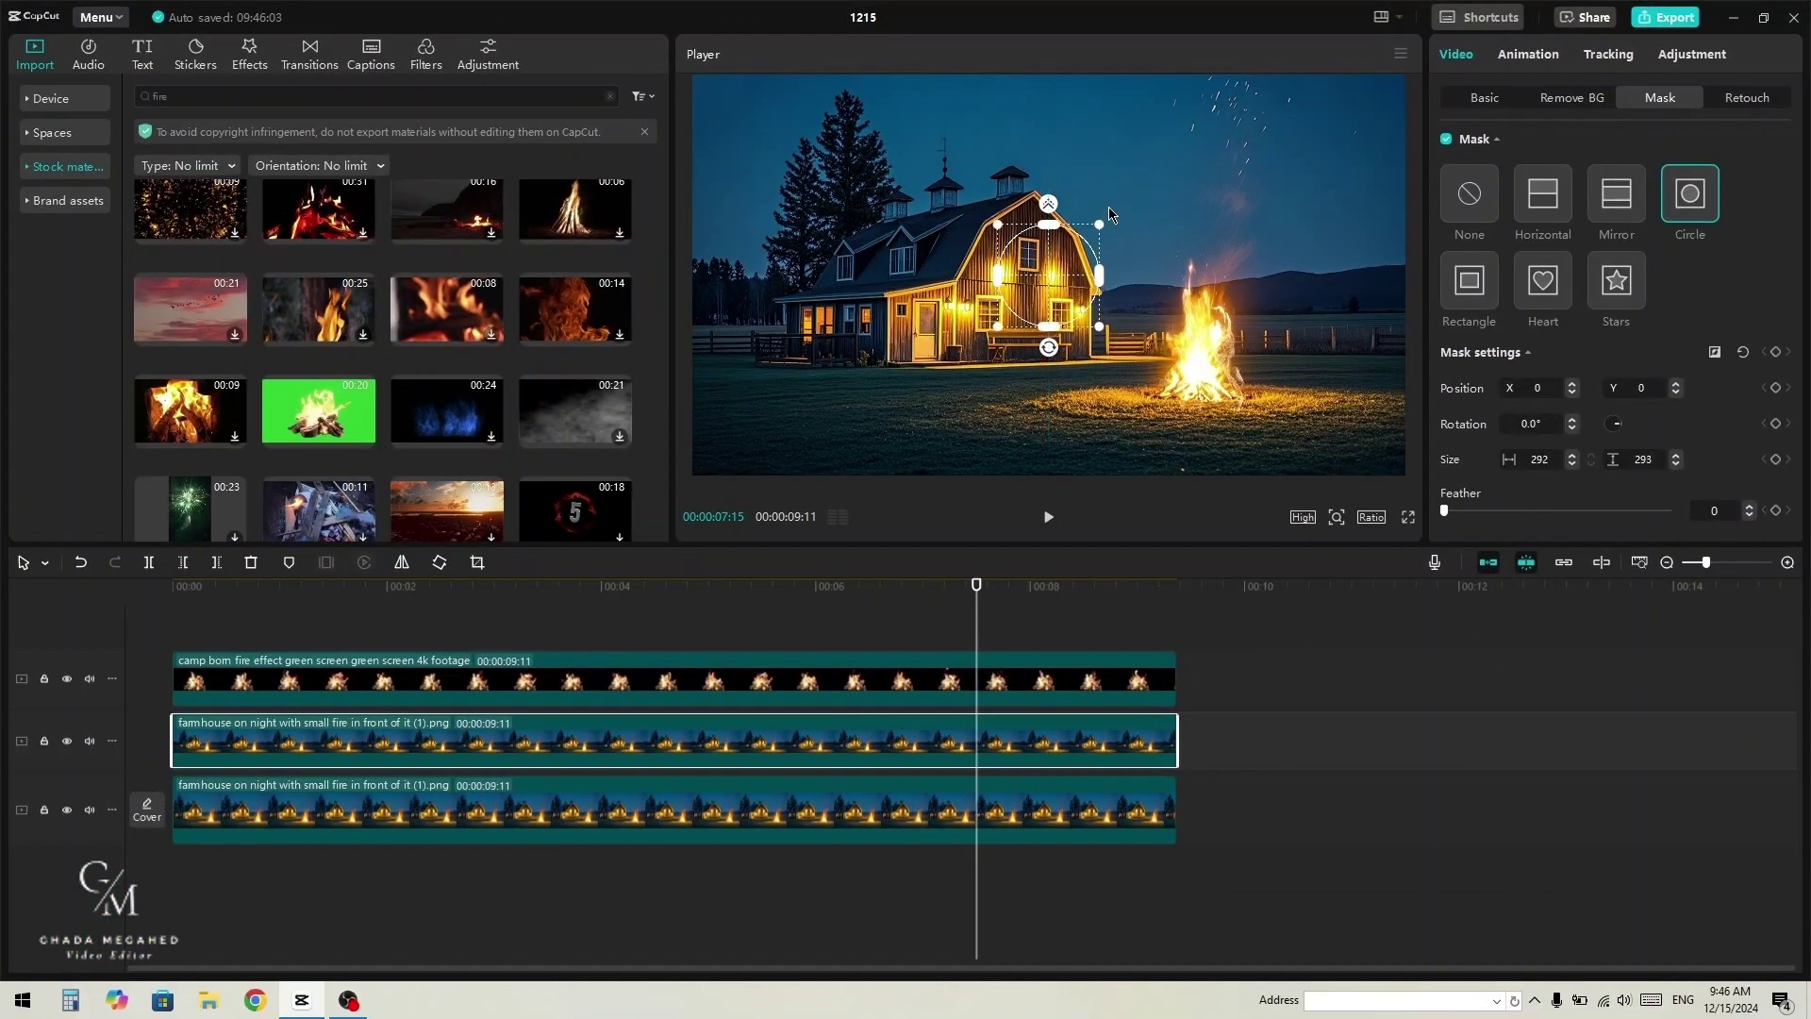
left_click_drag(1043, 280, 1021, 307)
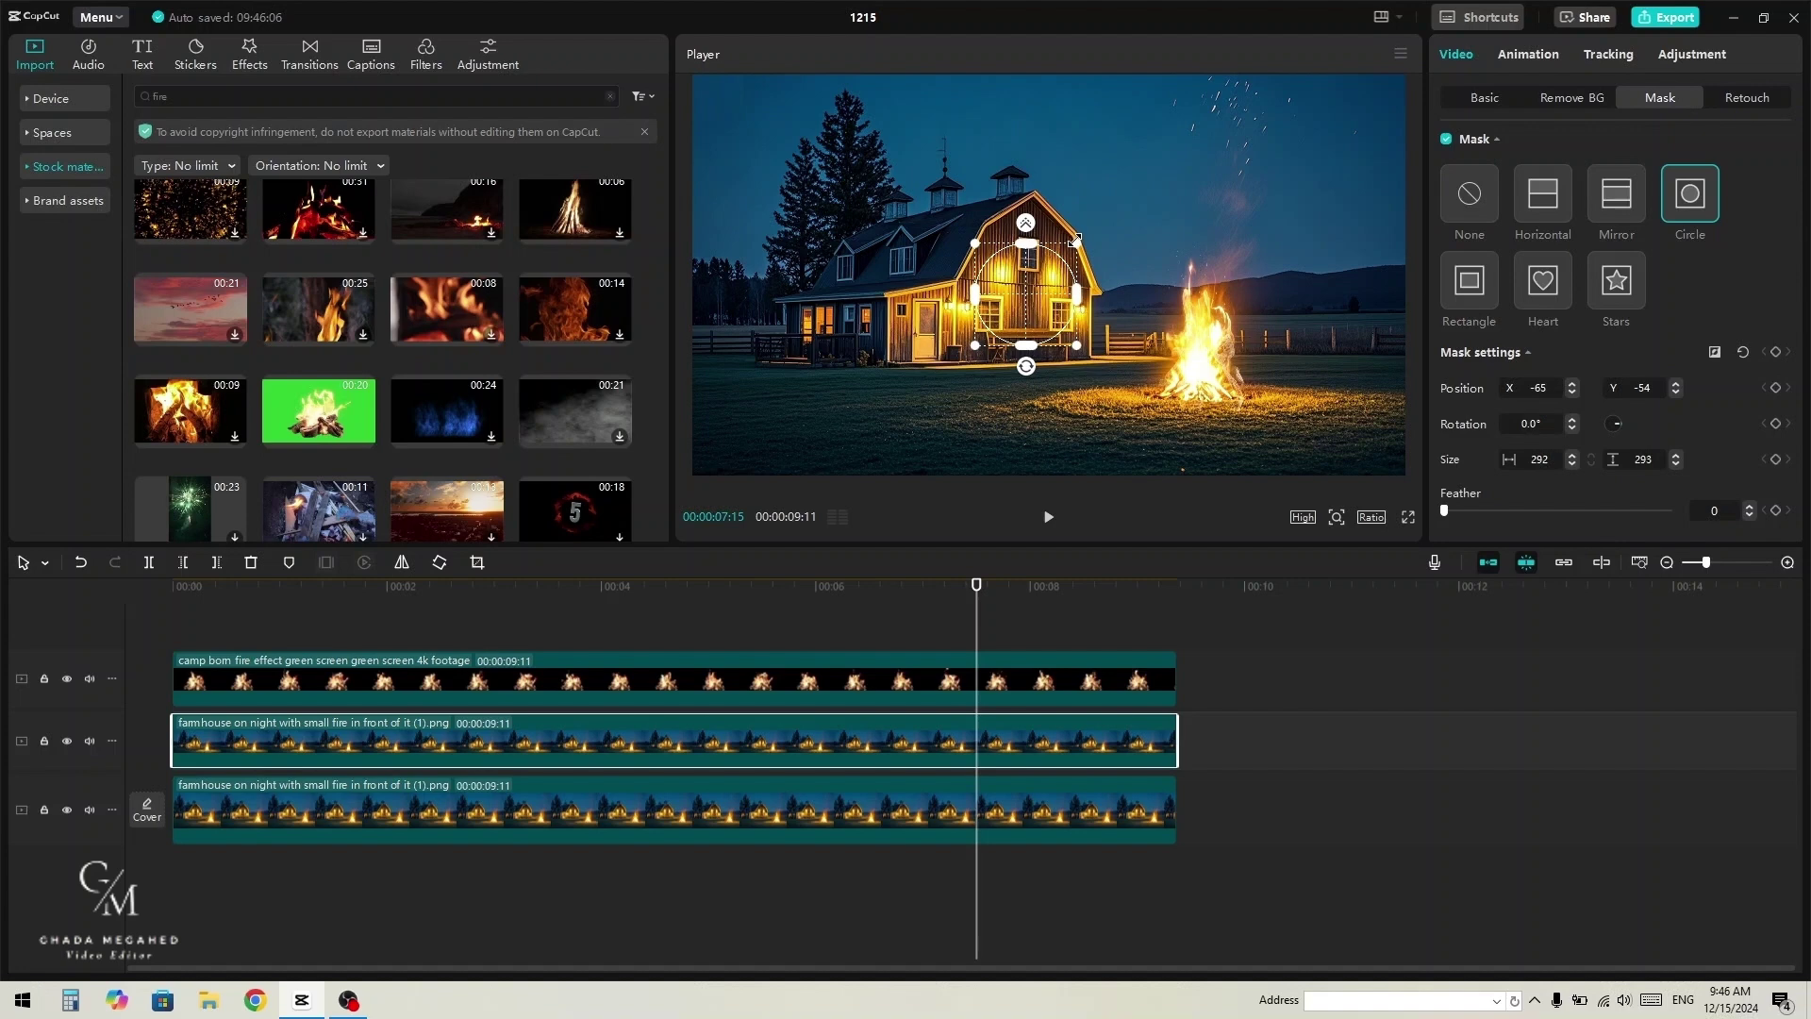
left_click_drag(1075, 239, 1072, 247)
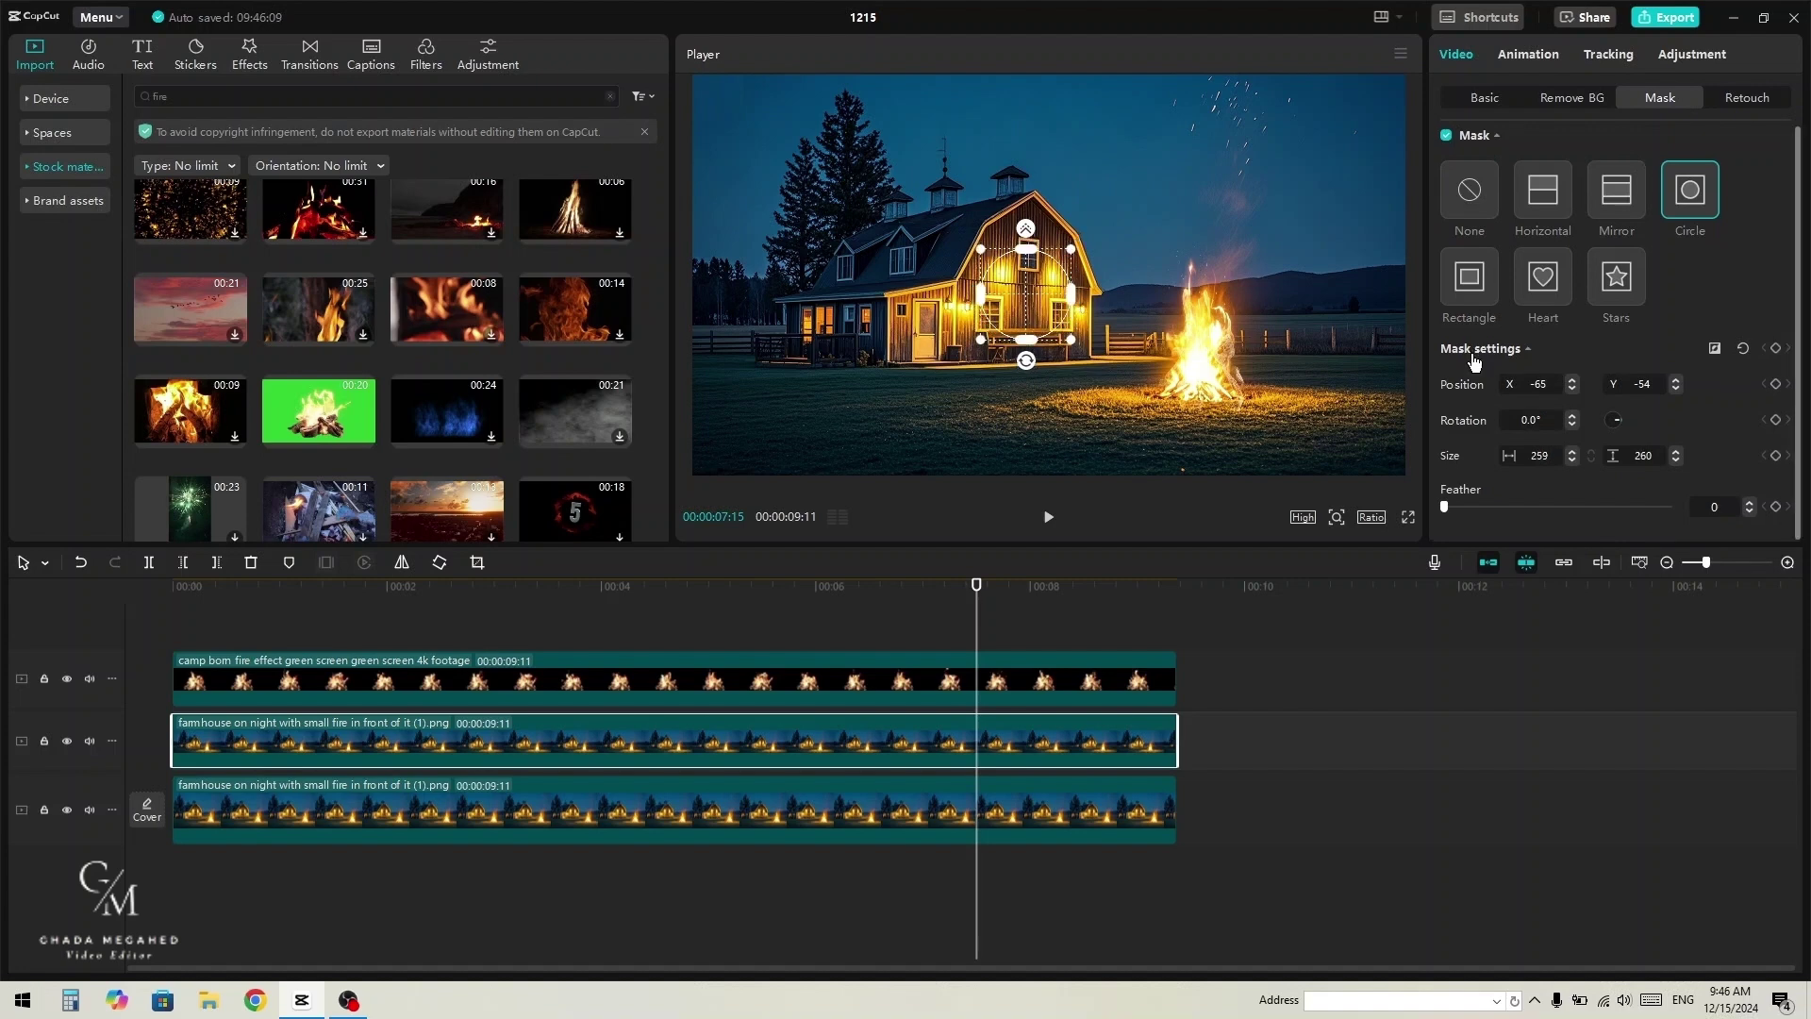
Step: Set the circle mask's feather to 12
scroll(1467, 377, "down", 1)
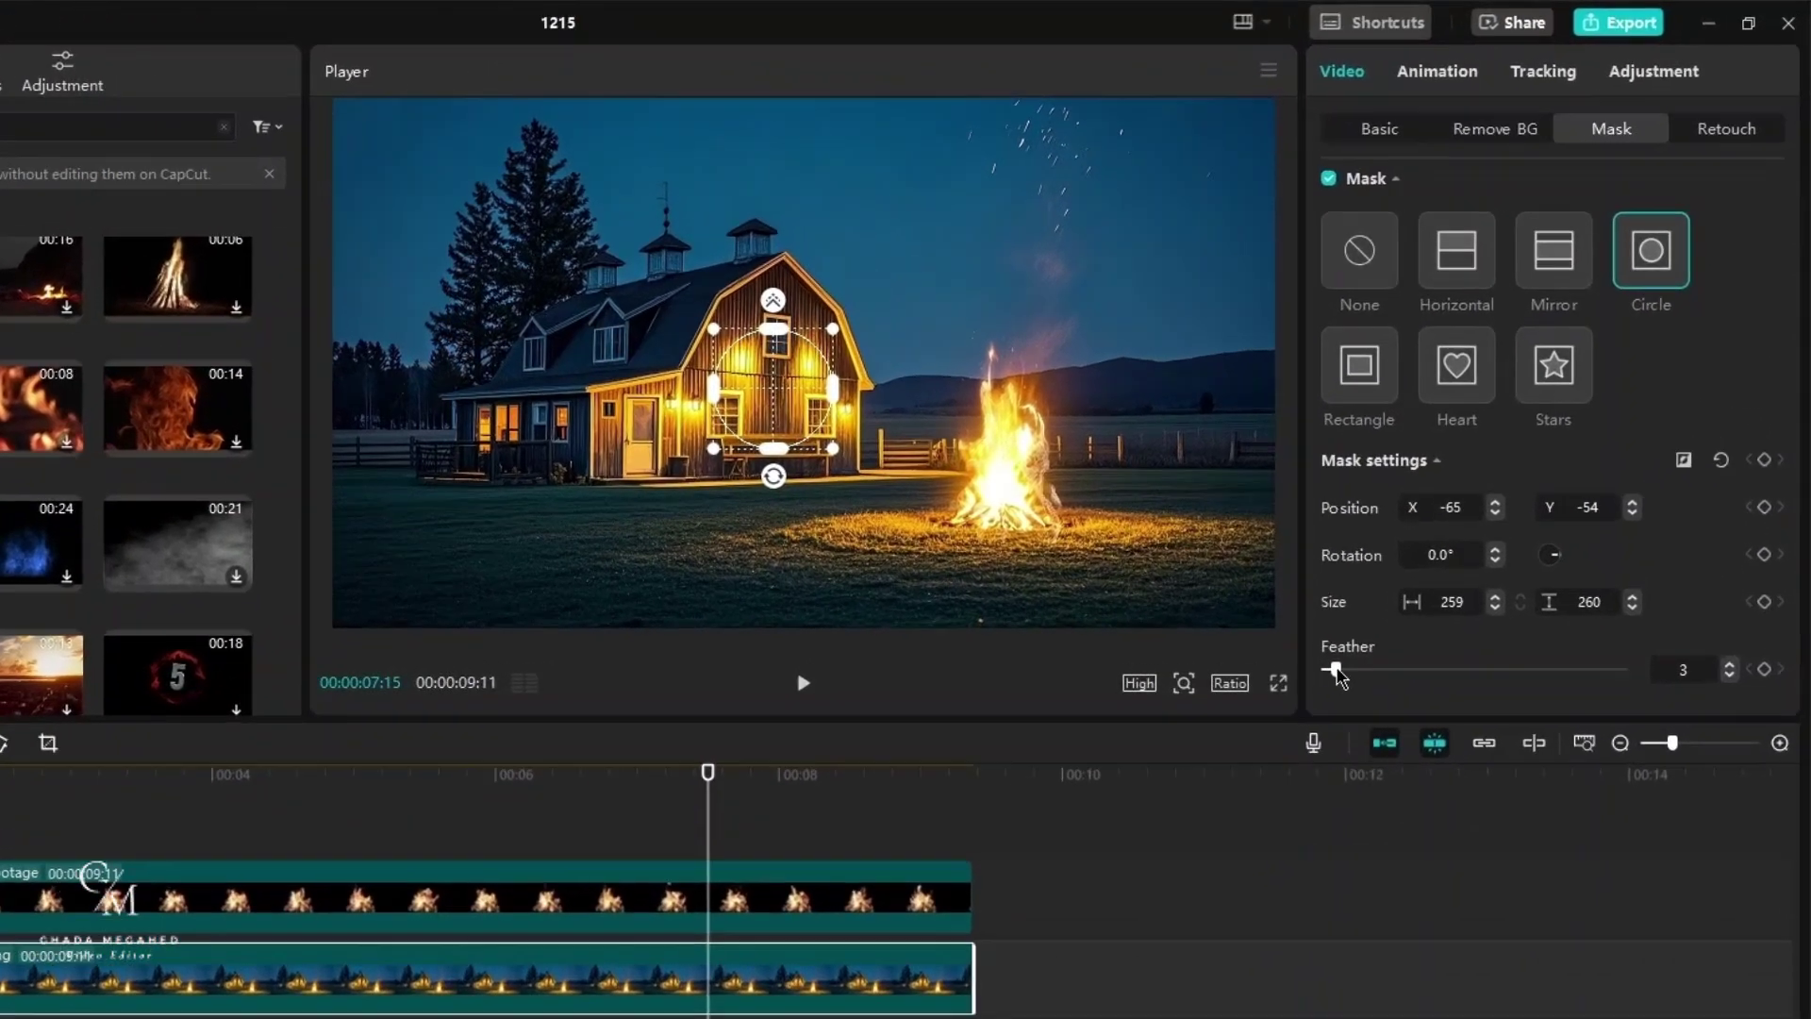
left_click_drag(1451, 507, 1469, 511)
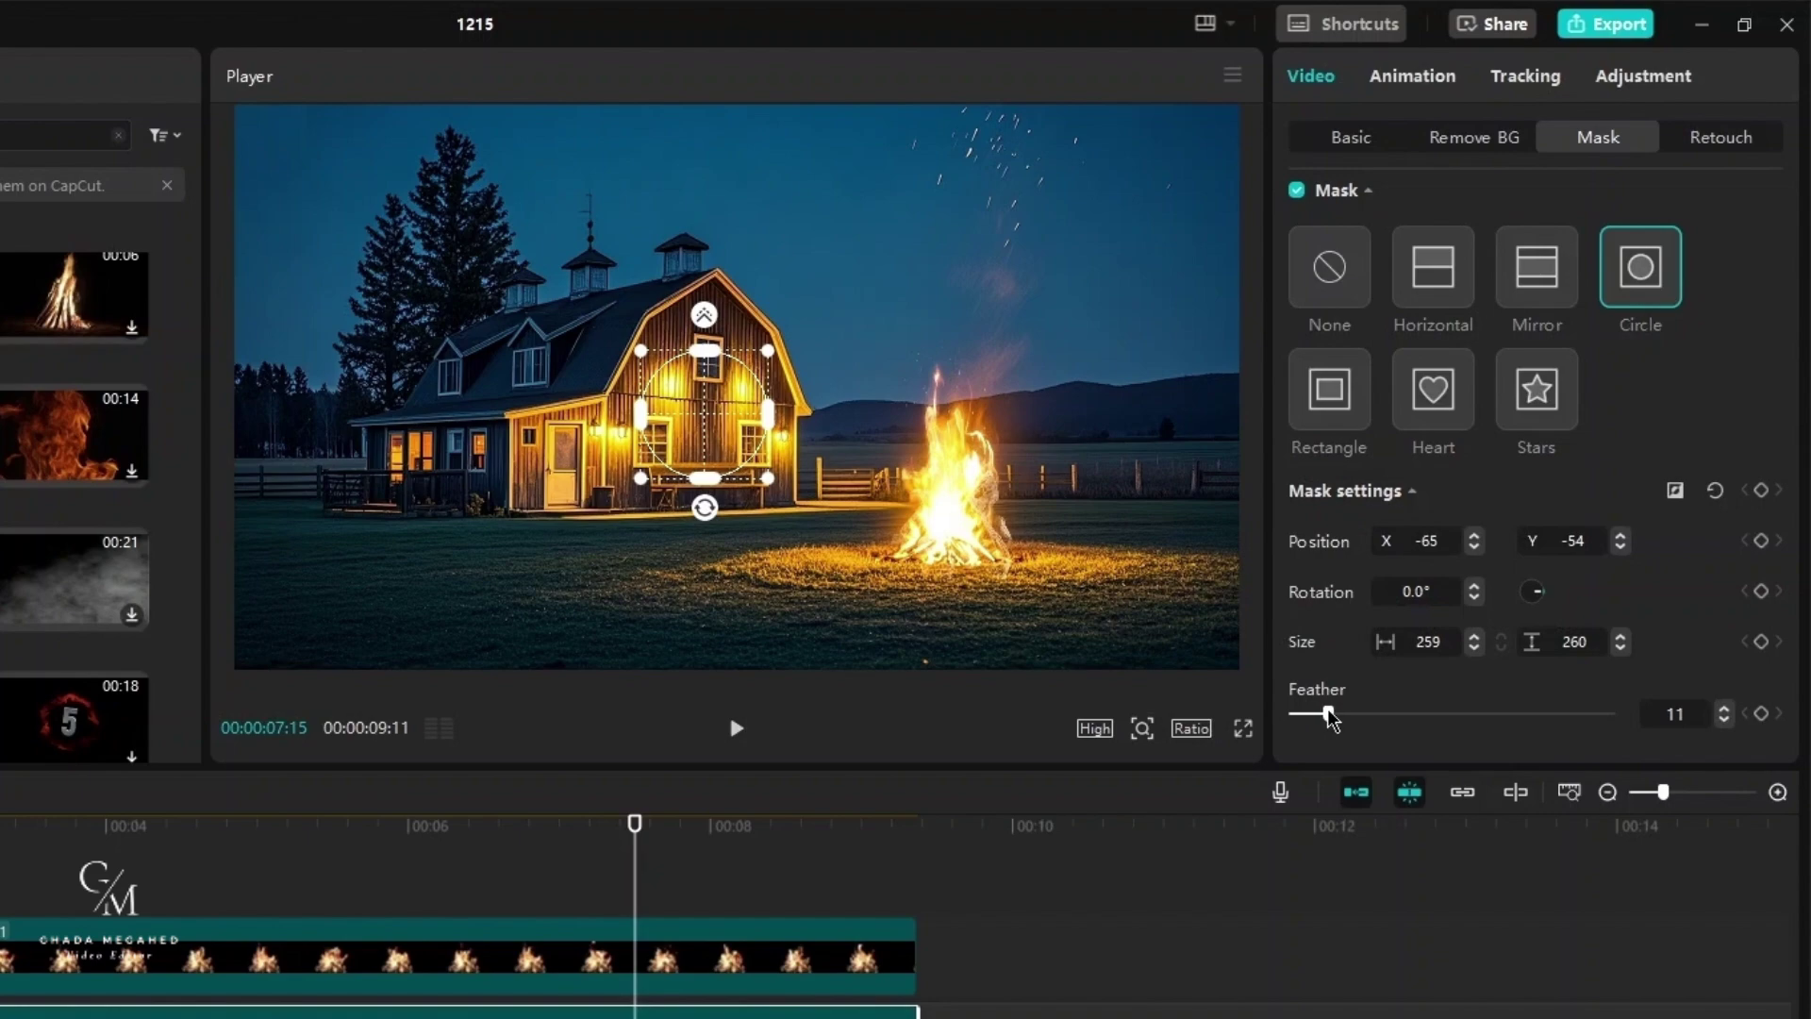
left_click_drag(1330, 716, 1333, 719)
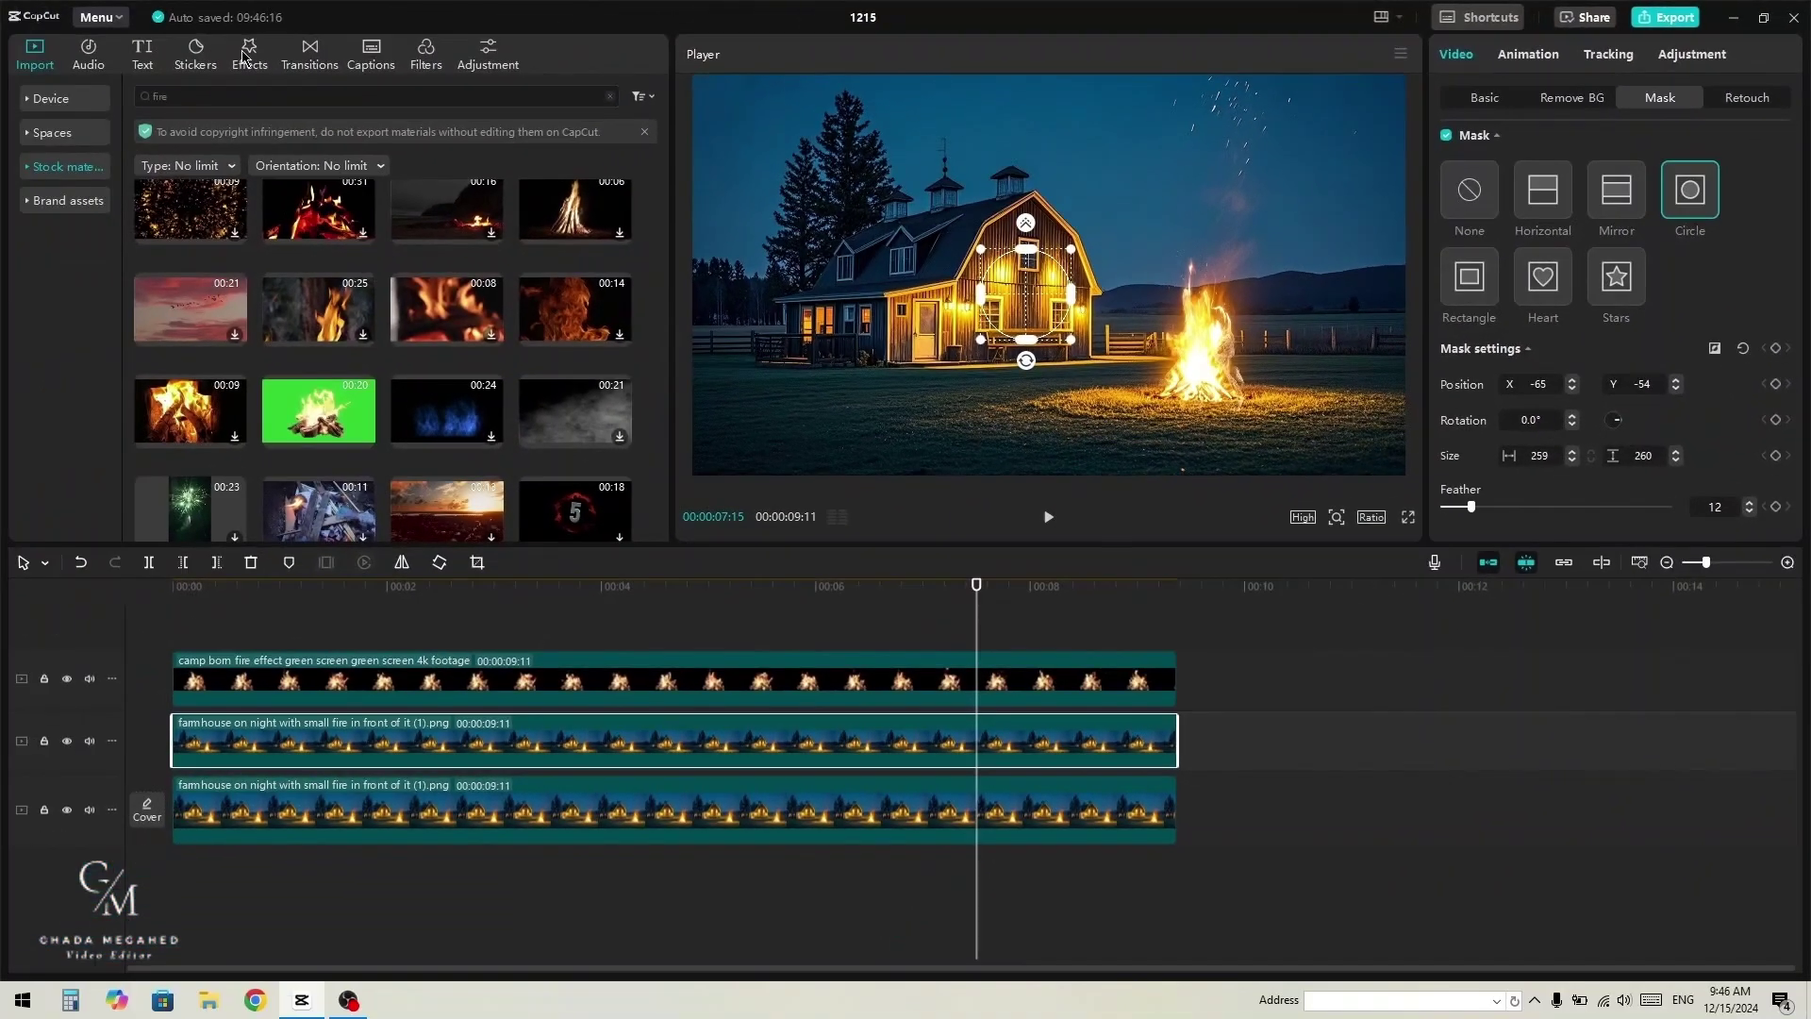
Step: Search the video effects for strobe, apply the Strobe effect to the circle-masked farmhouse copy, and play back the result
left_click(244, 55)
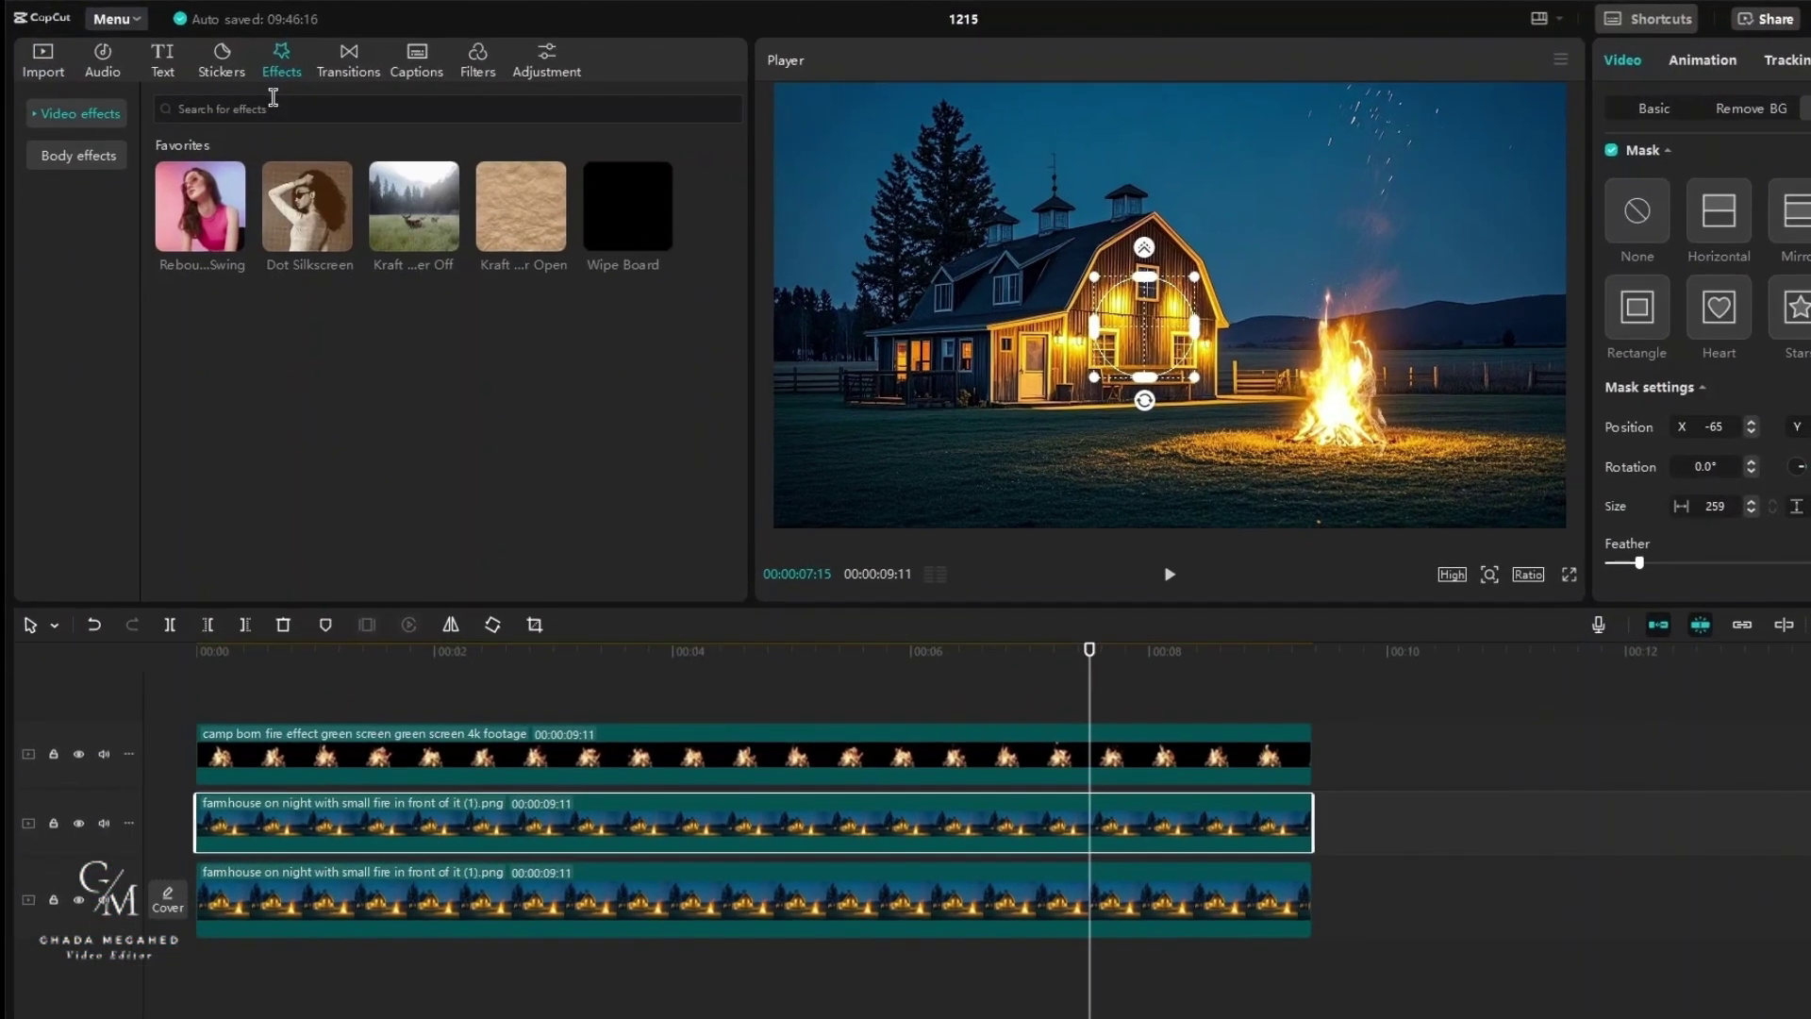
left_click(240, 94)
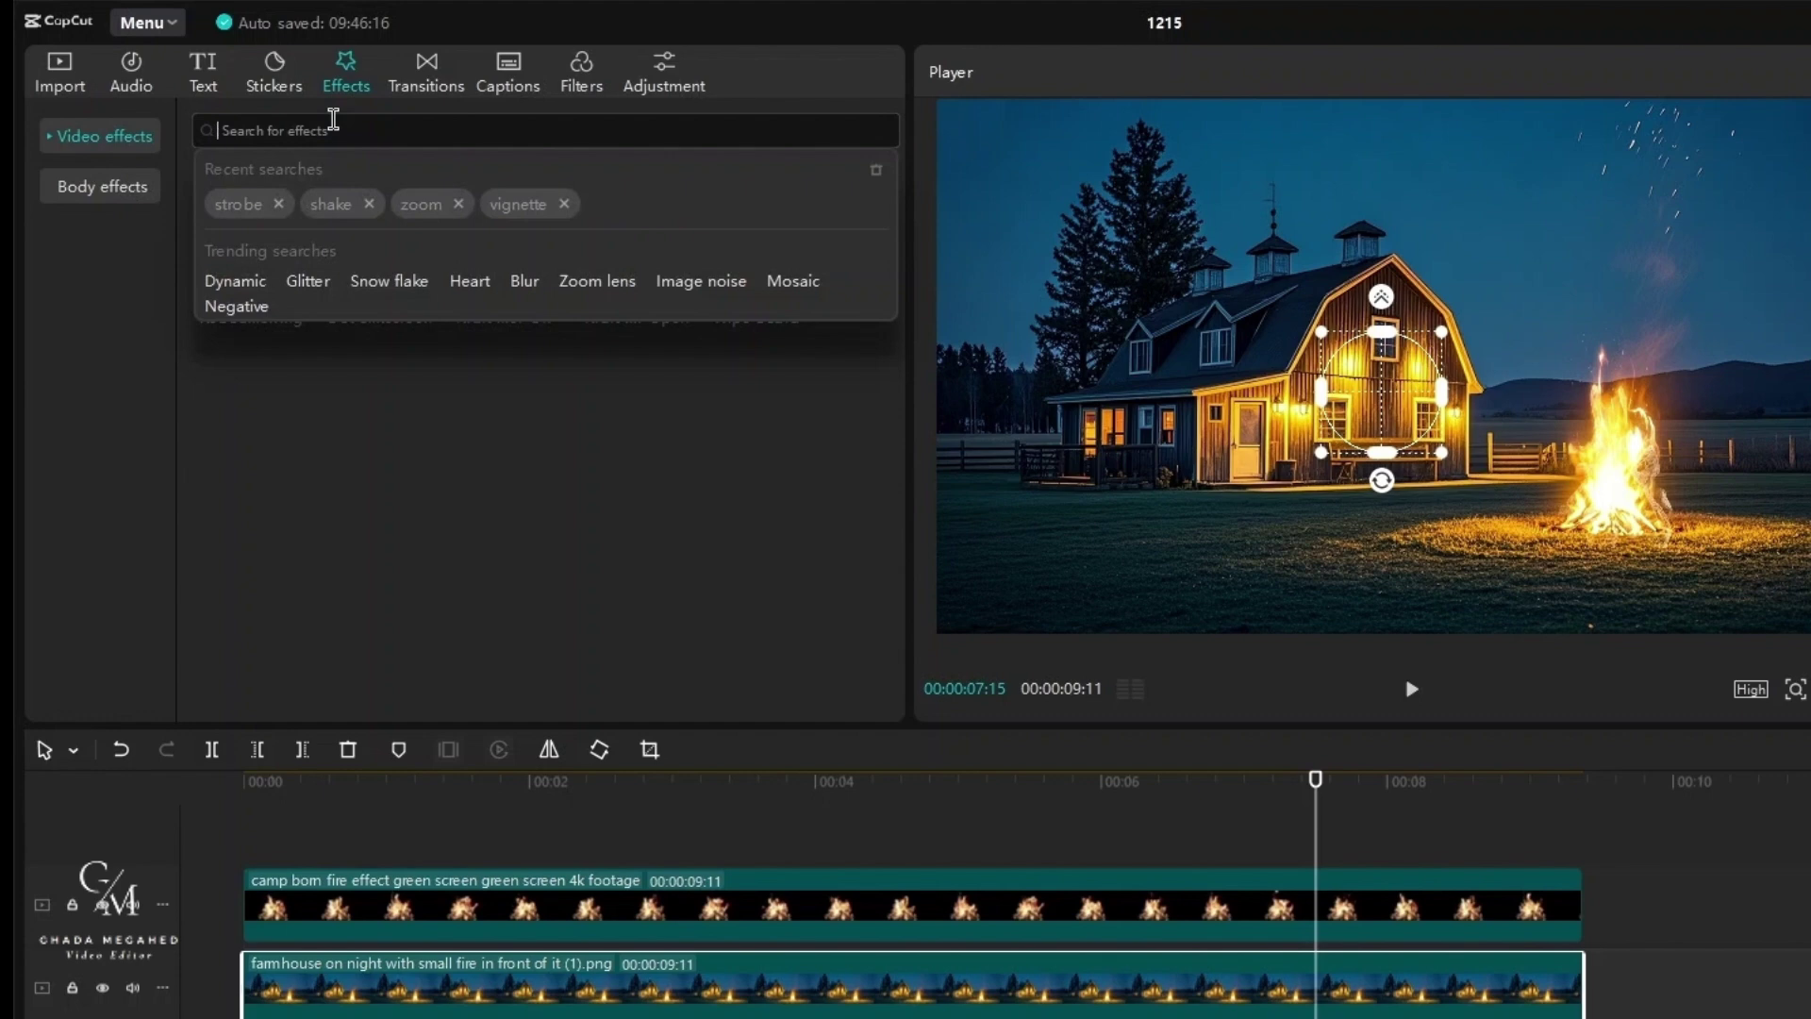
type("strobe")
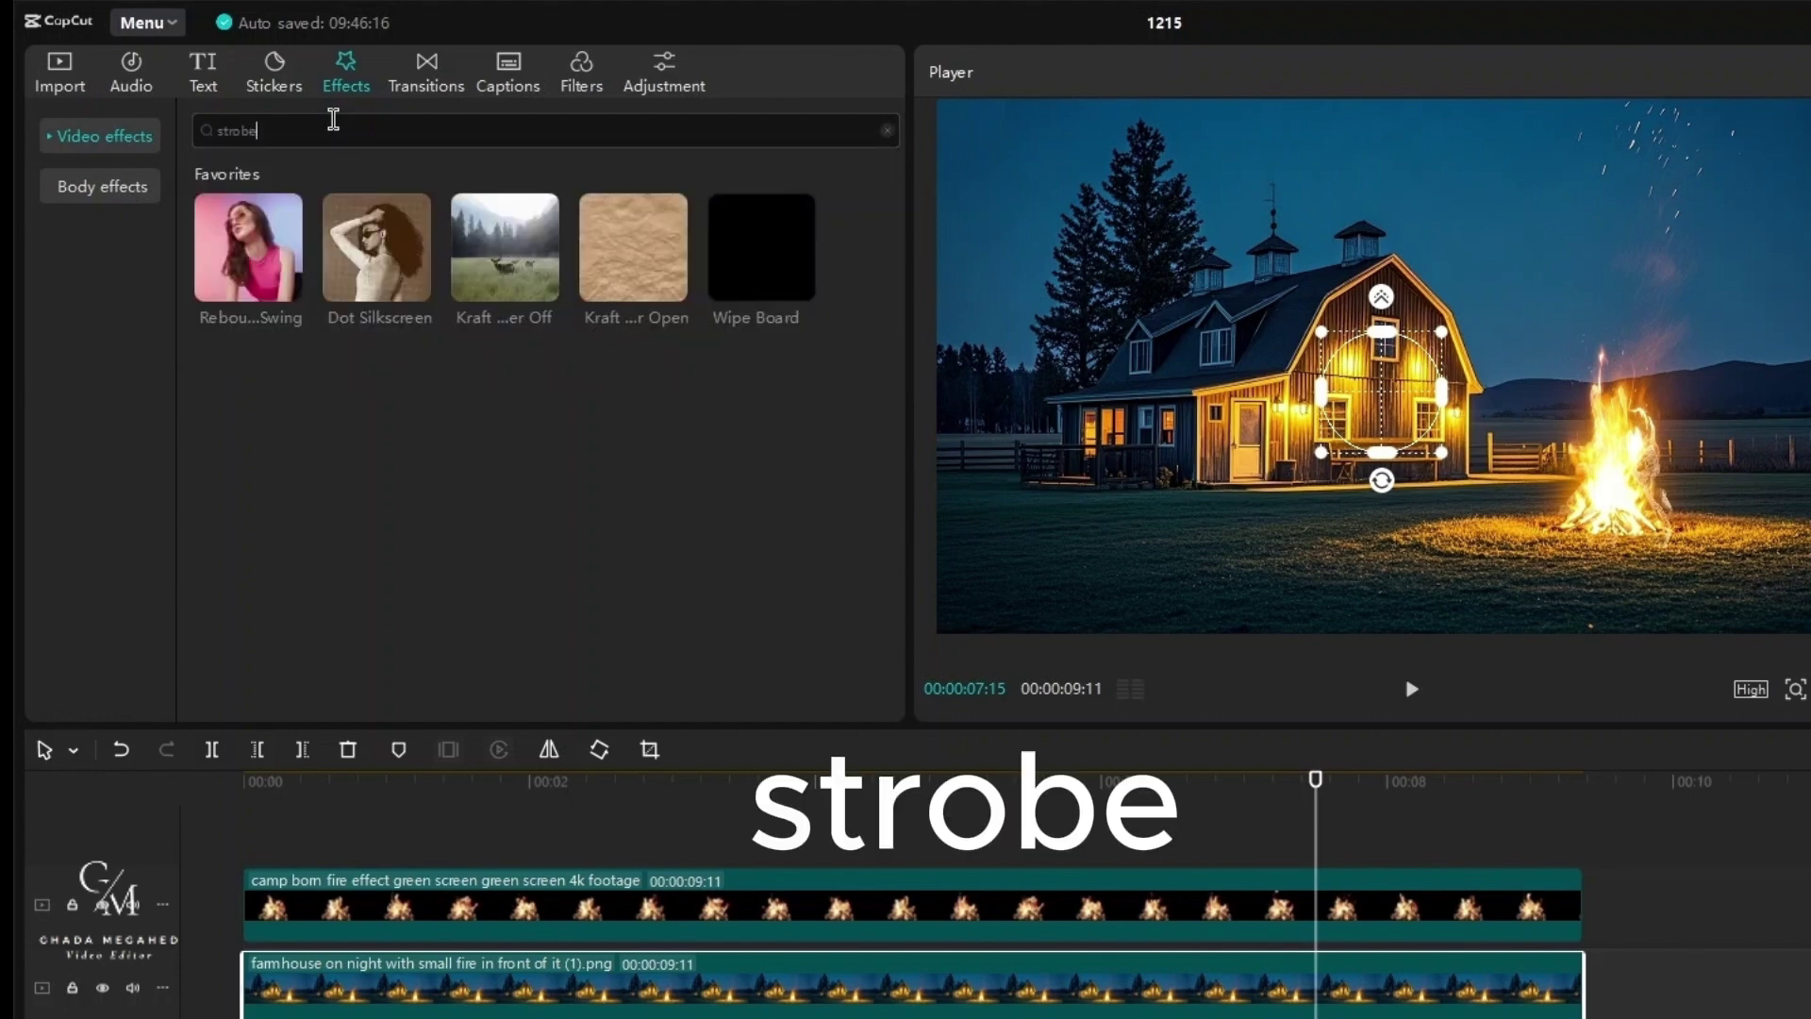
key("Return")
mouse_move(241, 242)
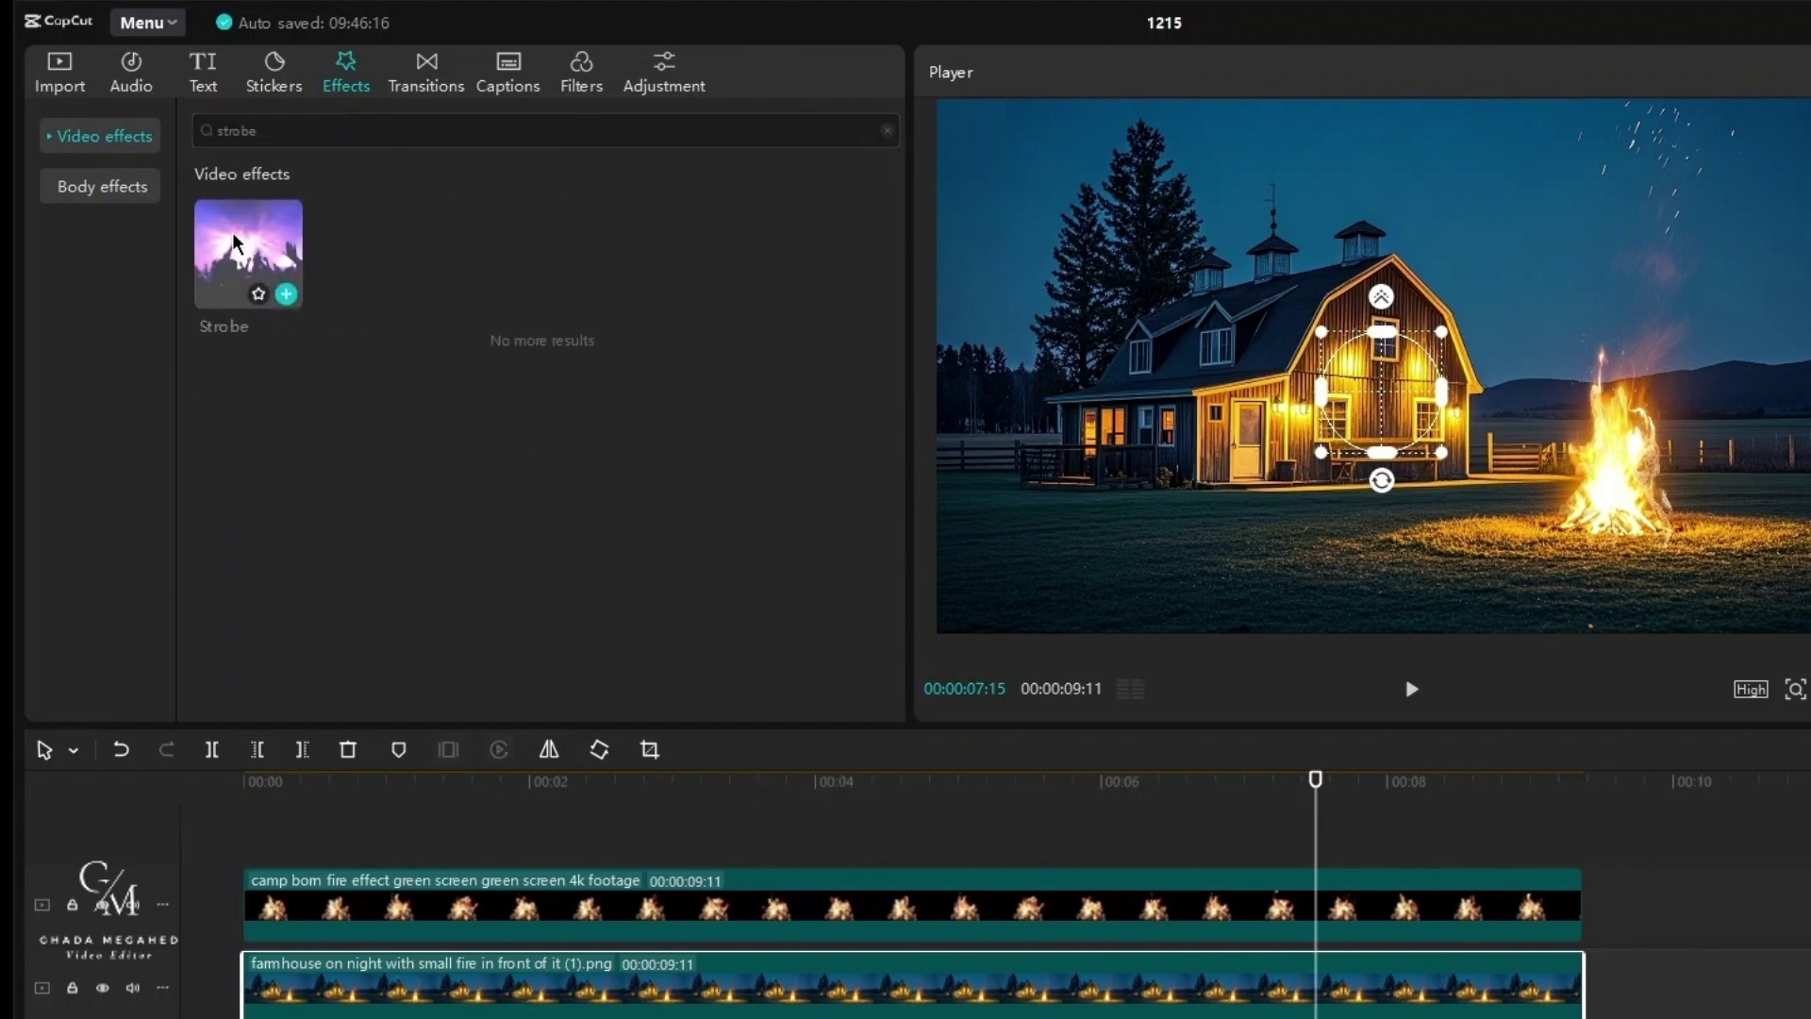
left_click_drag(238, 272, 268, 990)
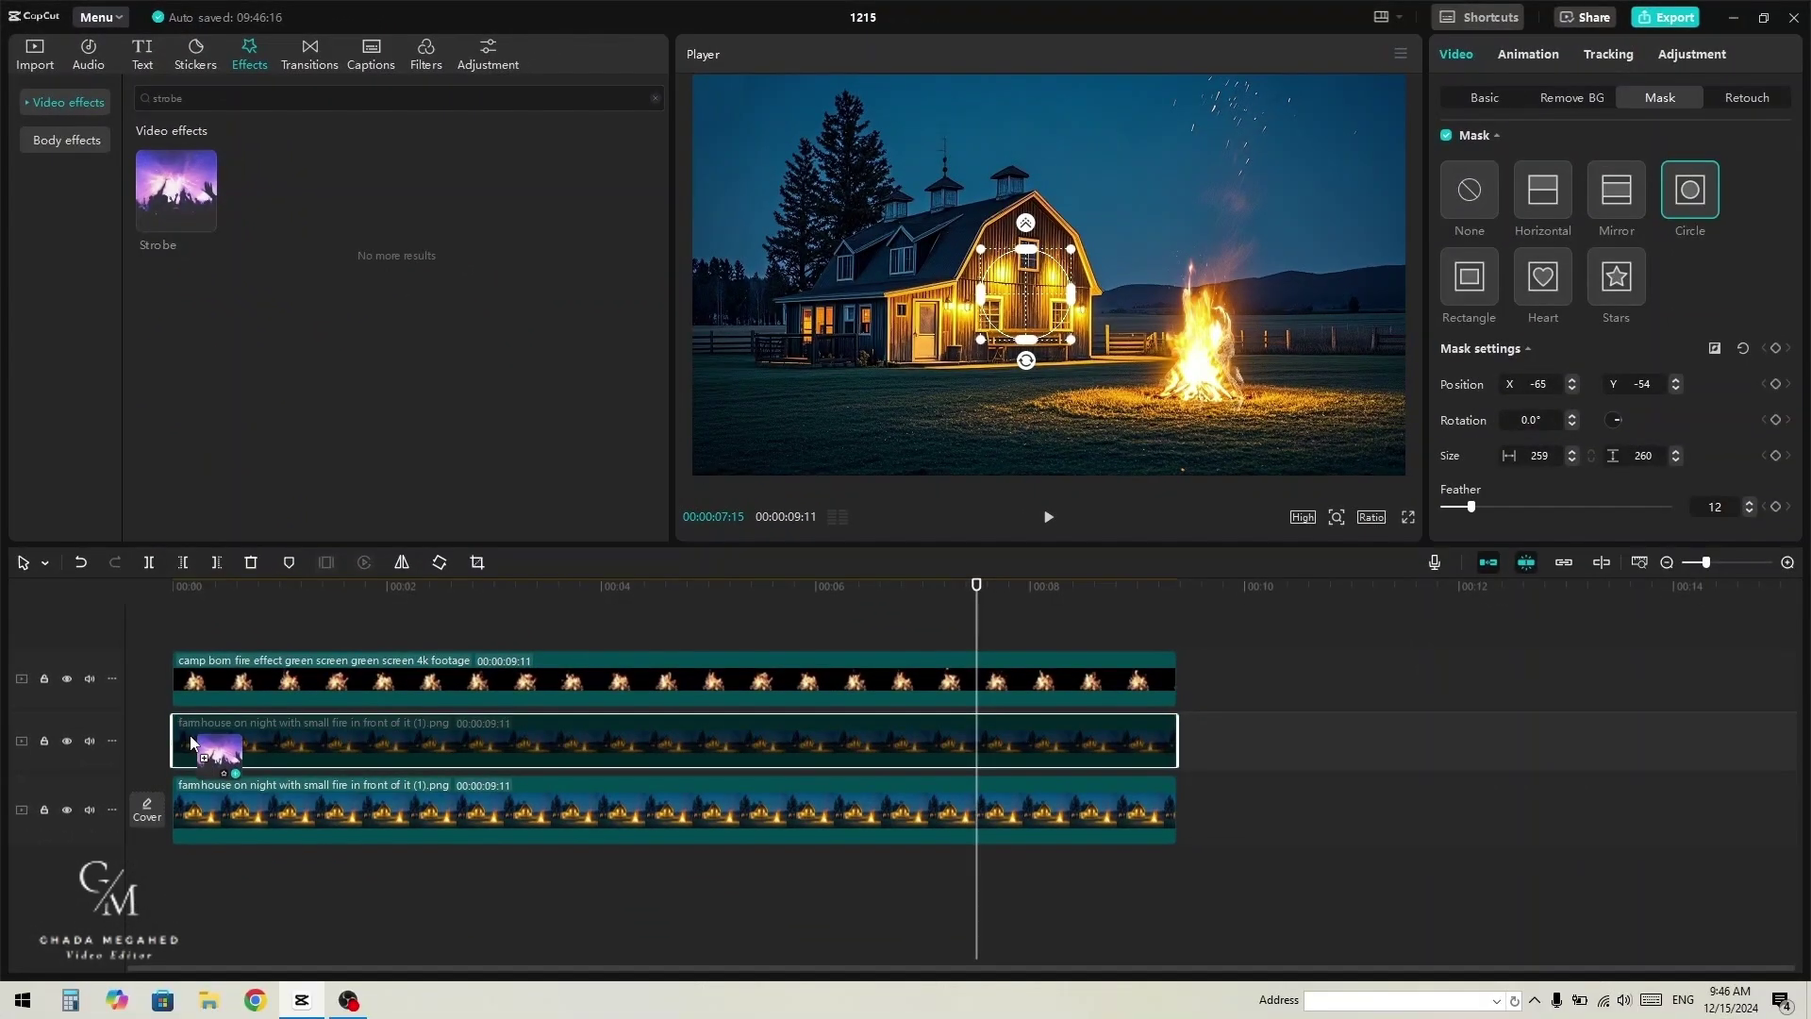
left_click_drag(191, 742, 191, 741)
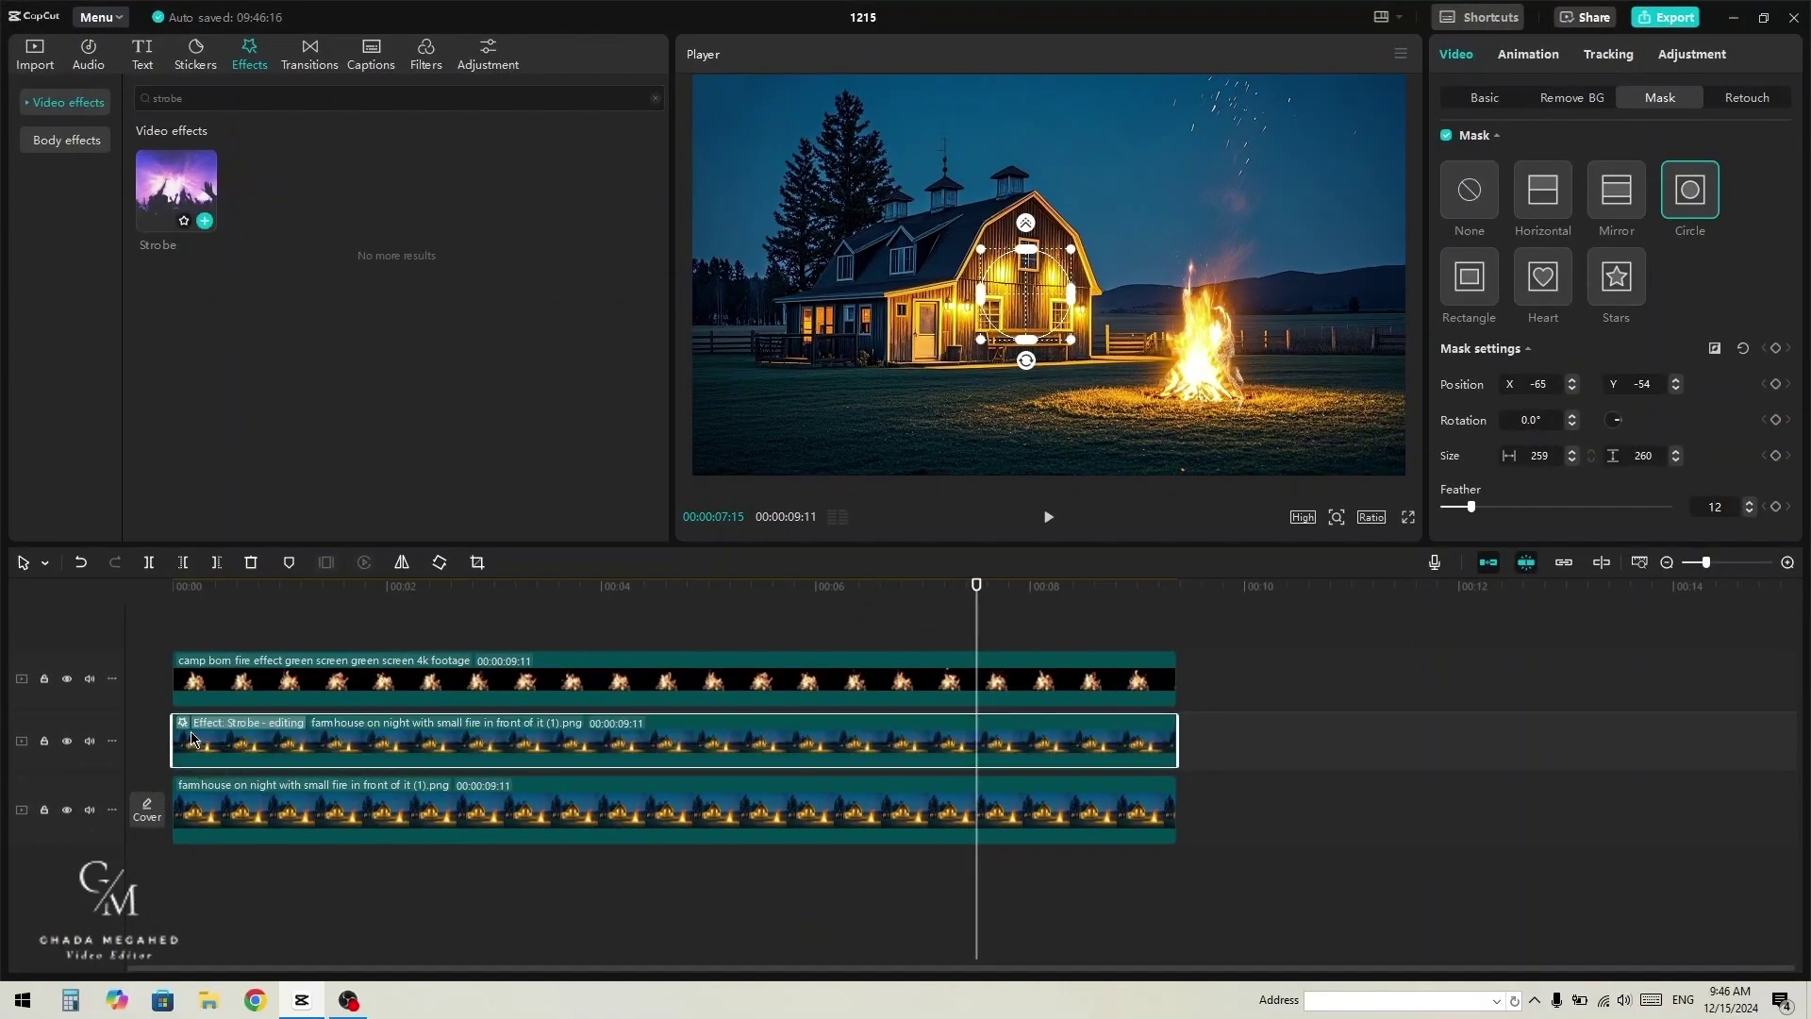
left_click(178, 626)
key("space")
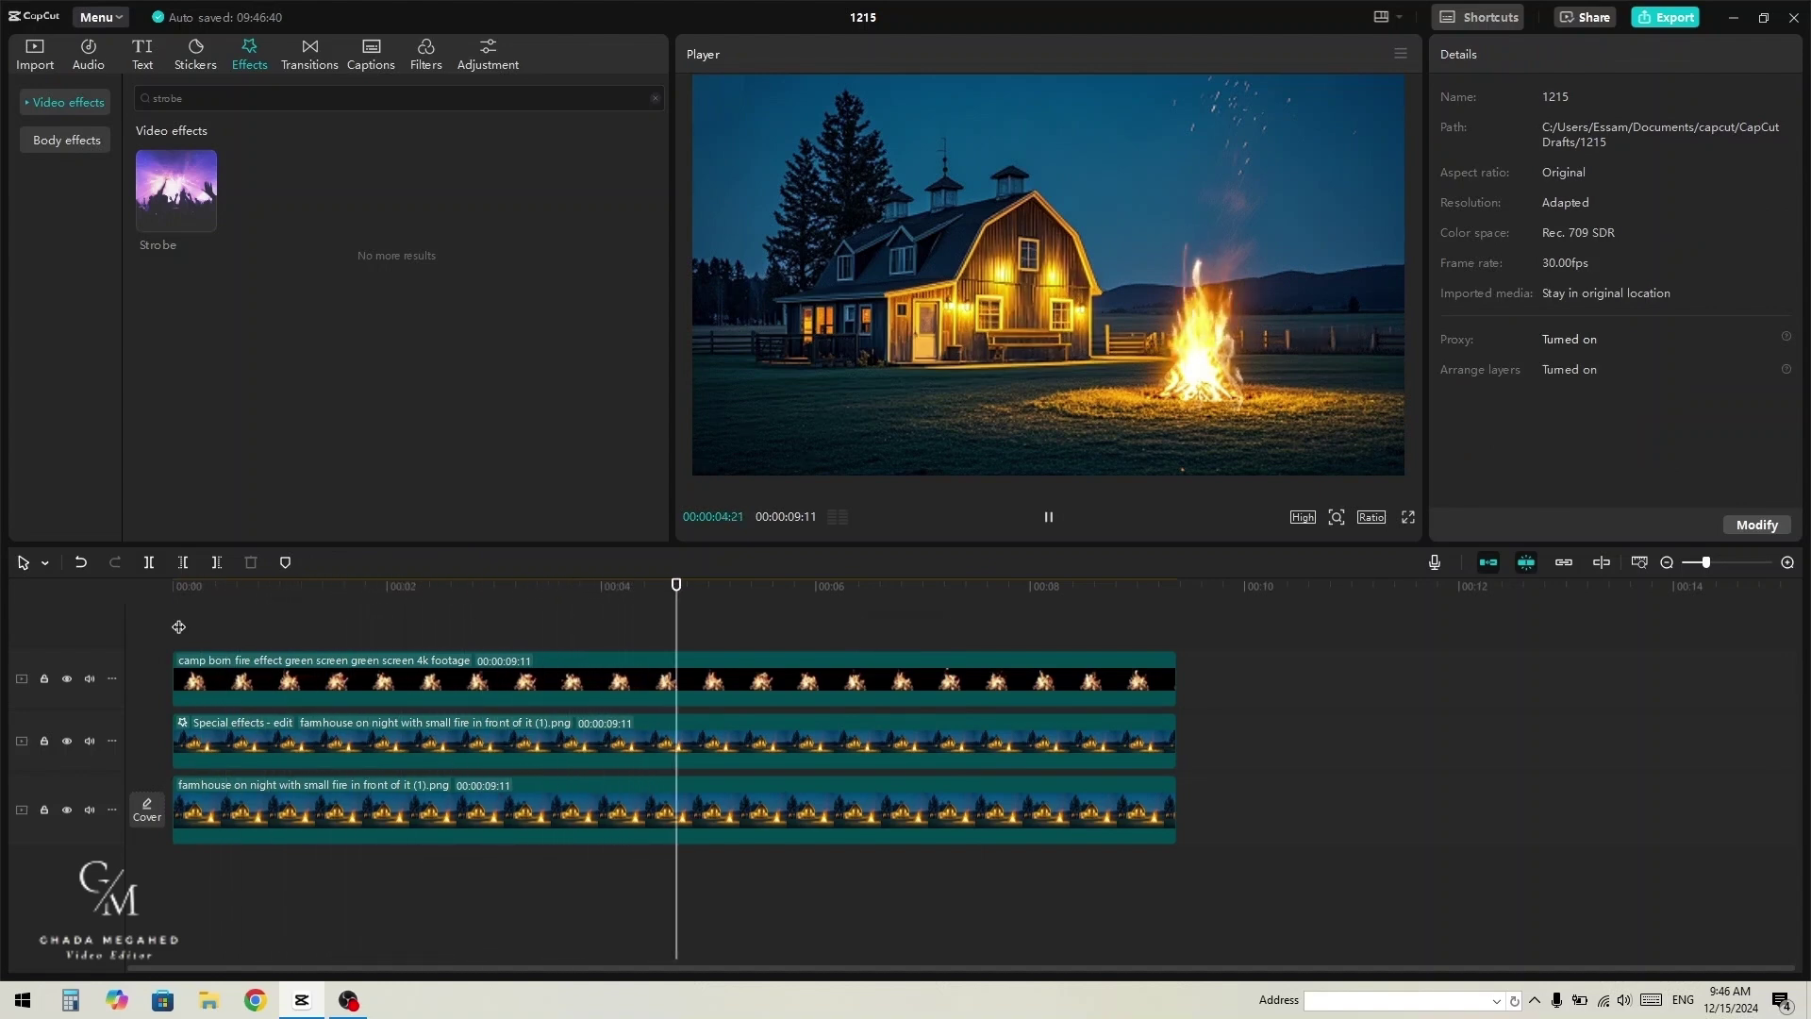
Step: Set the blend mode of the circle-masked farmhouse copy to Screen
left_click(305, 757)
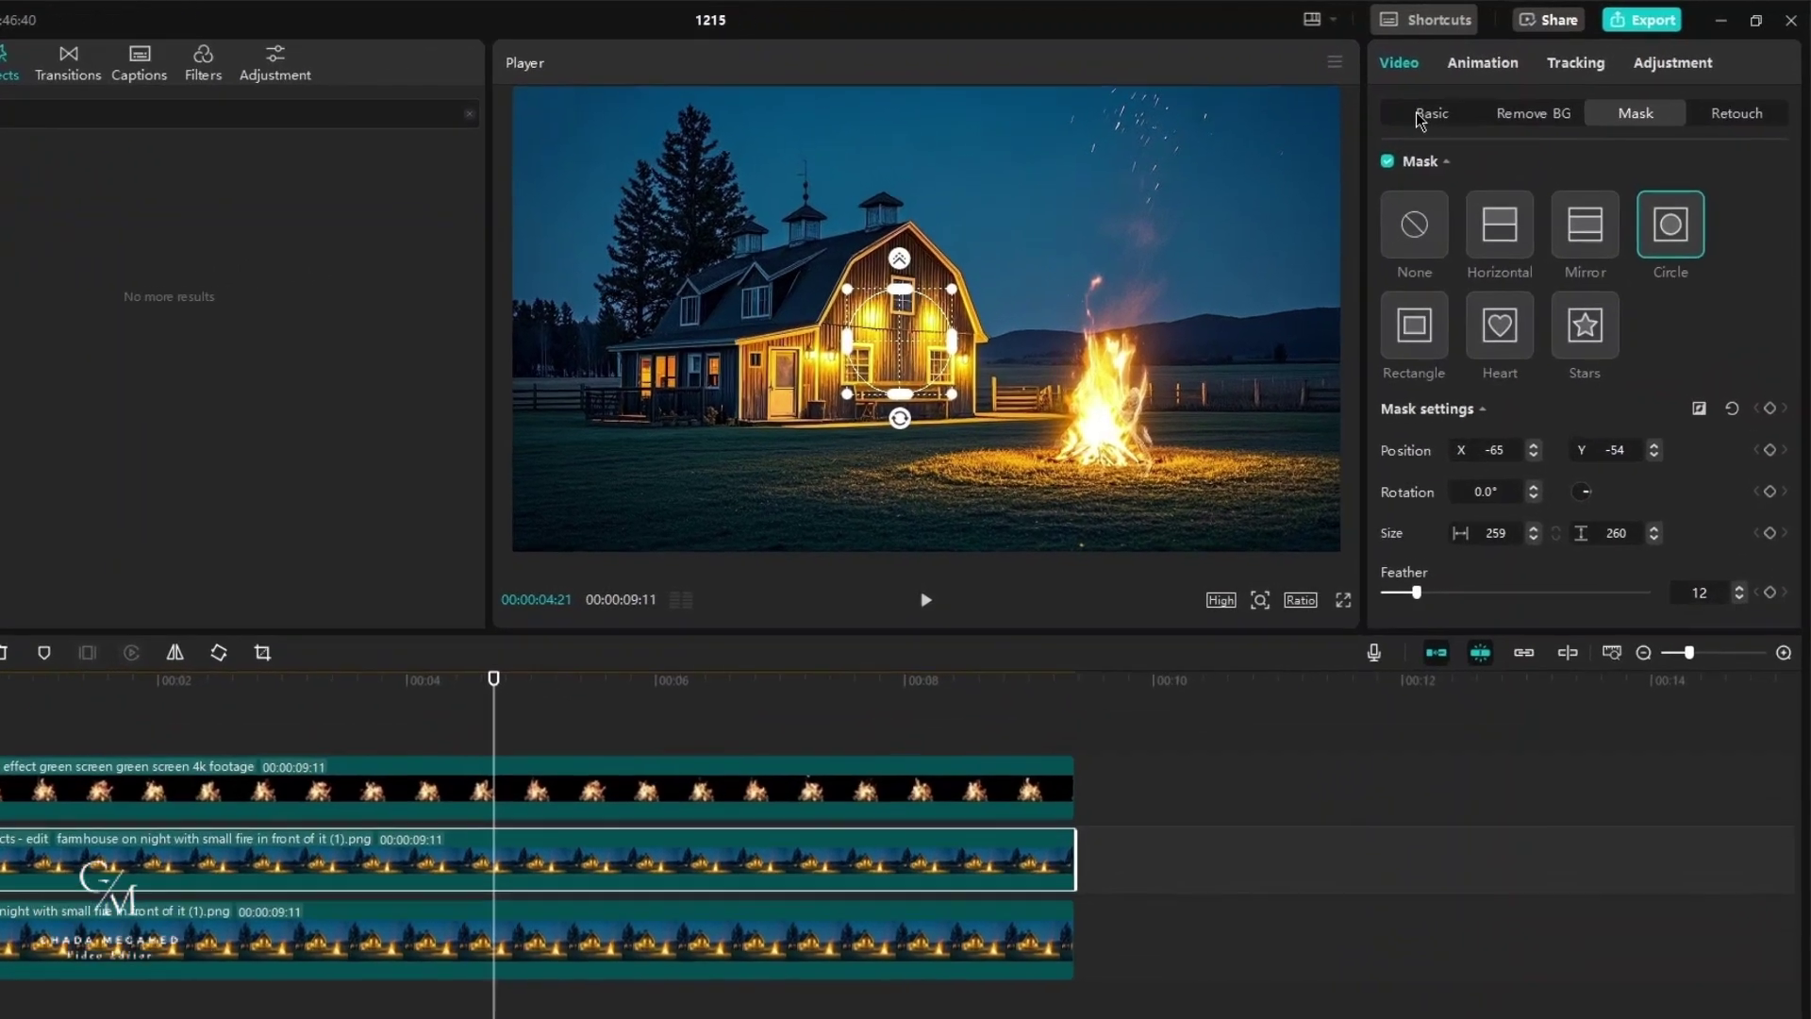
left_click(1484, 97)
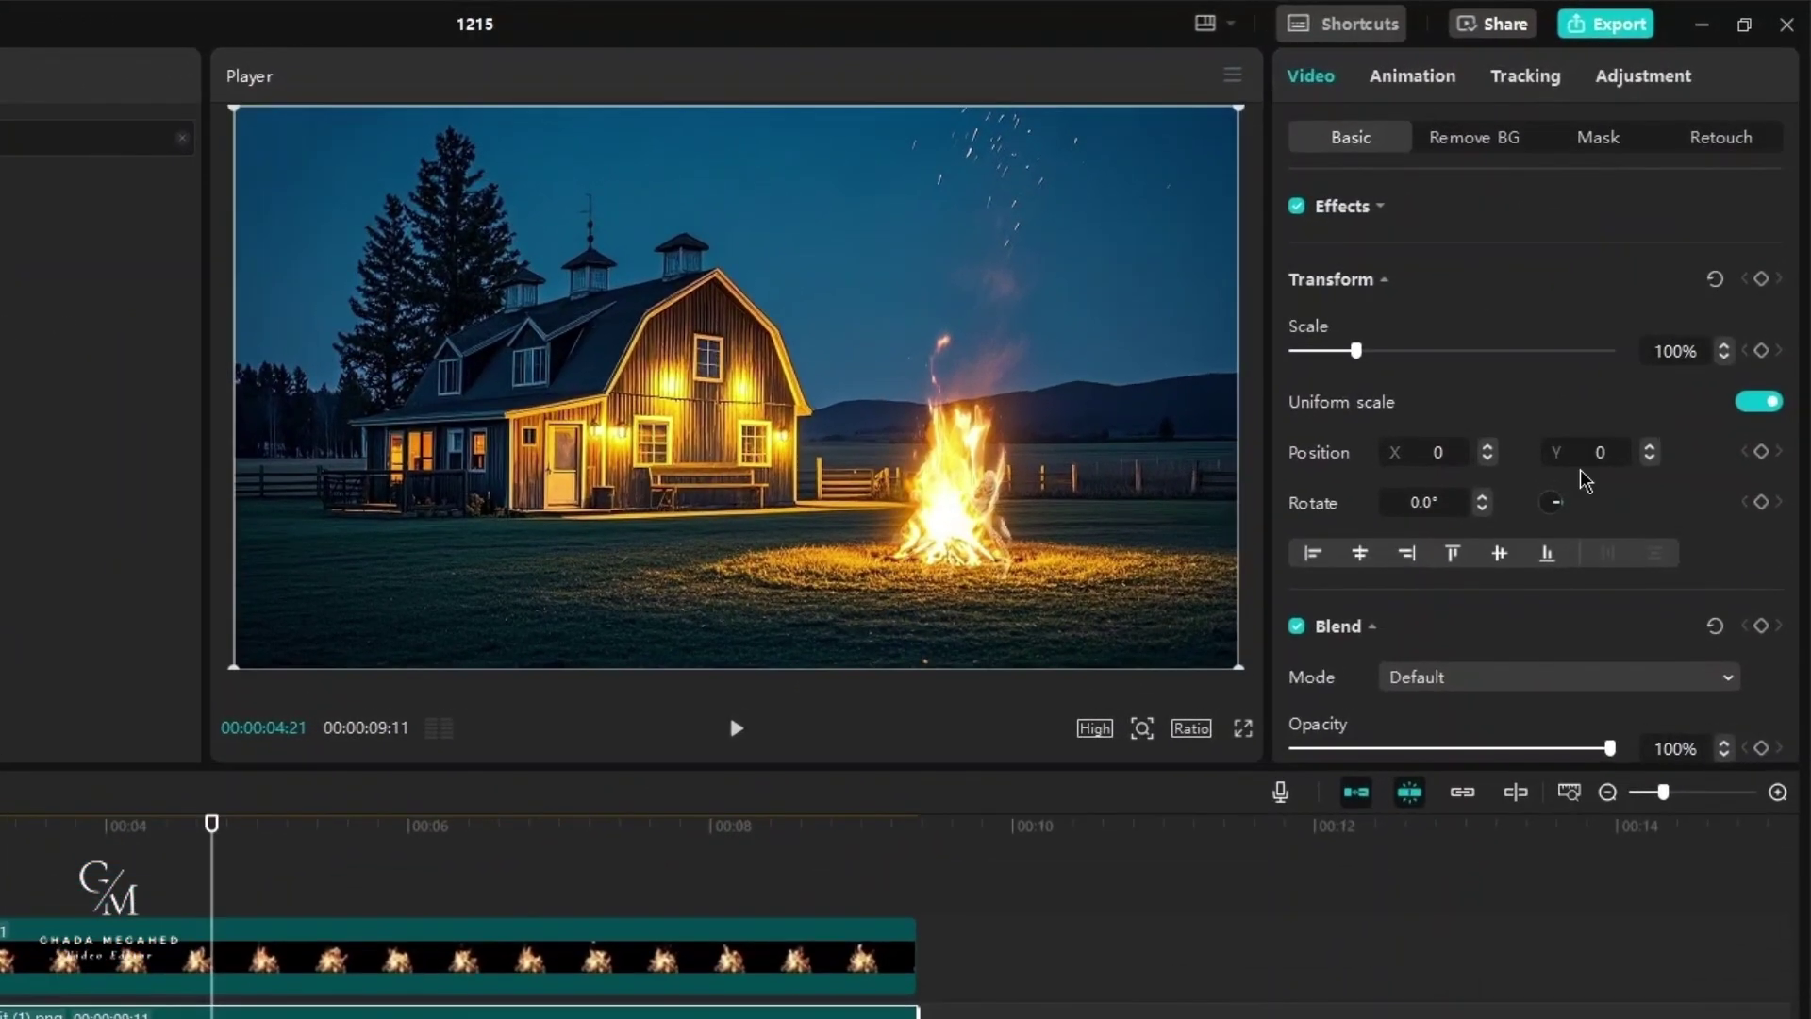
scroll(1627, 396, "down", 2)
left_click(1543, 583)
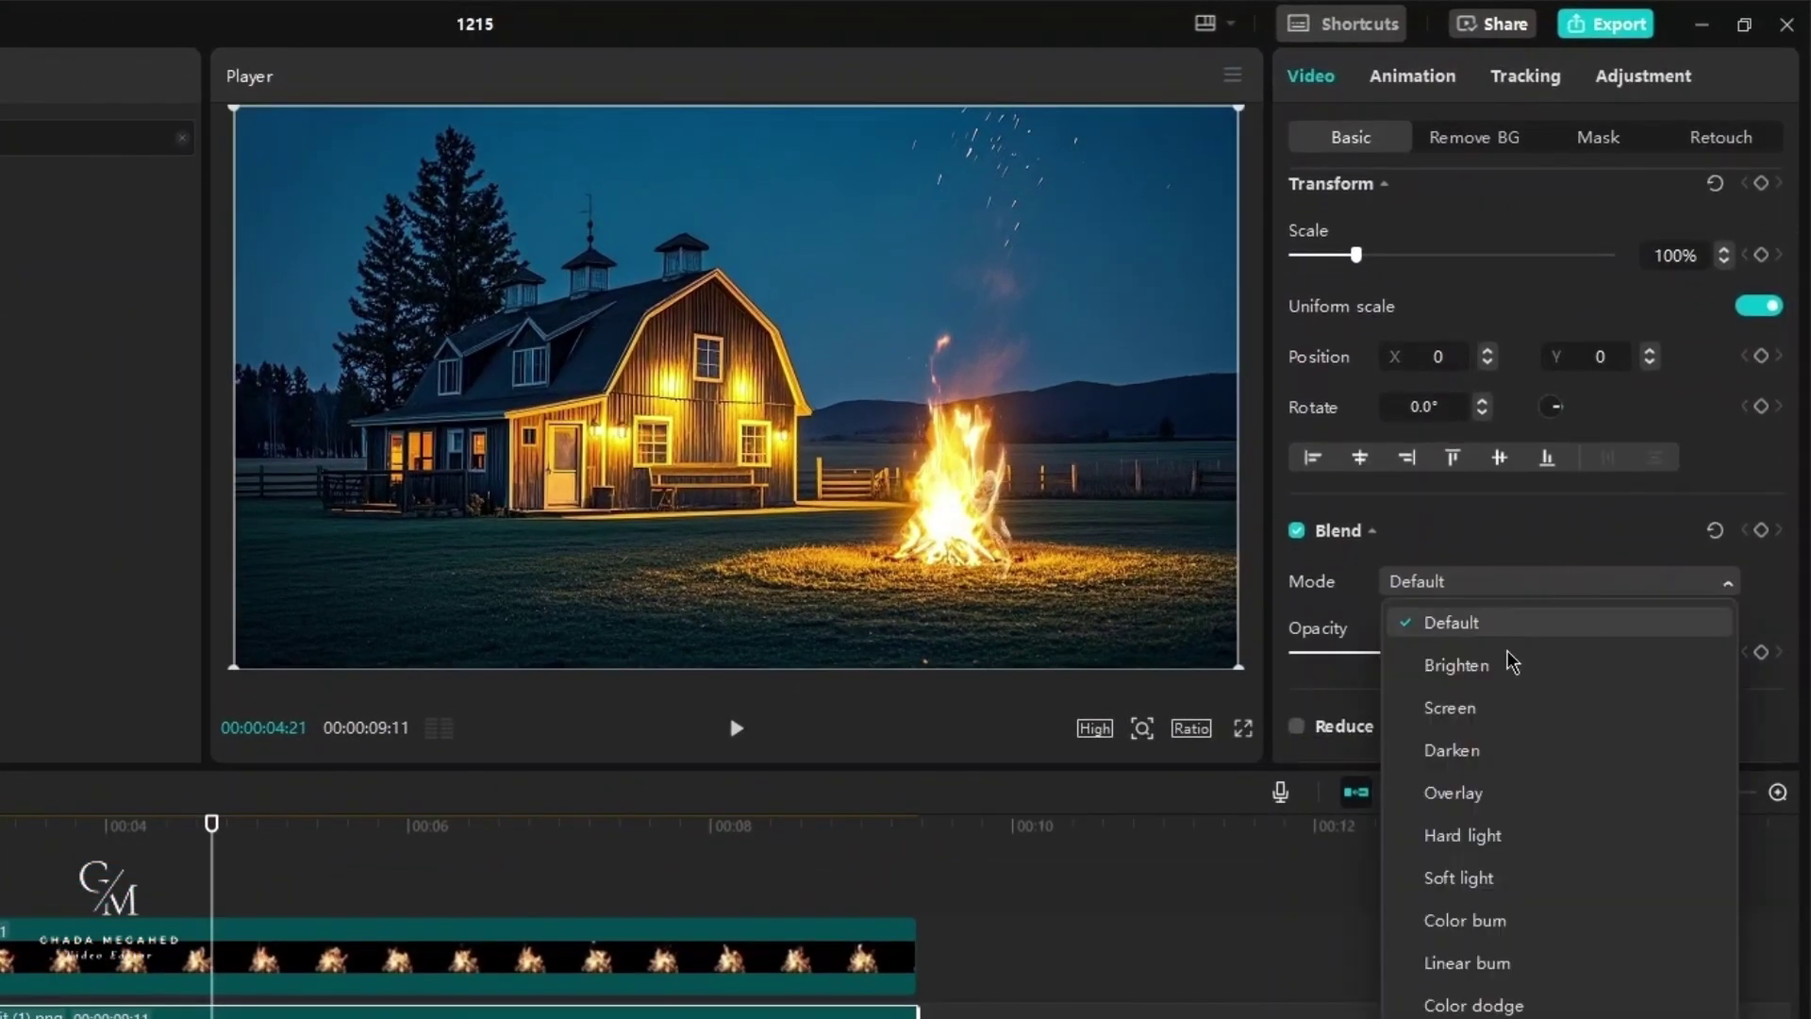
left_click(1500, 717)
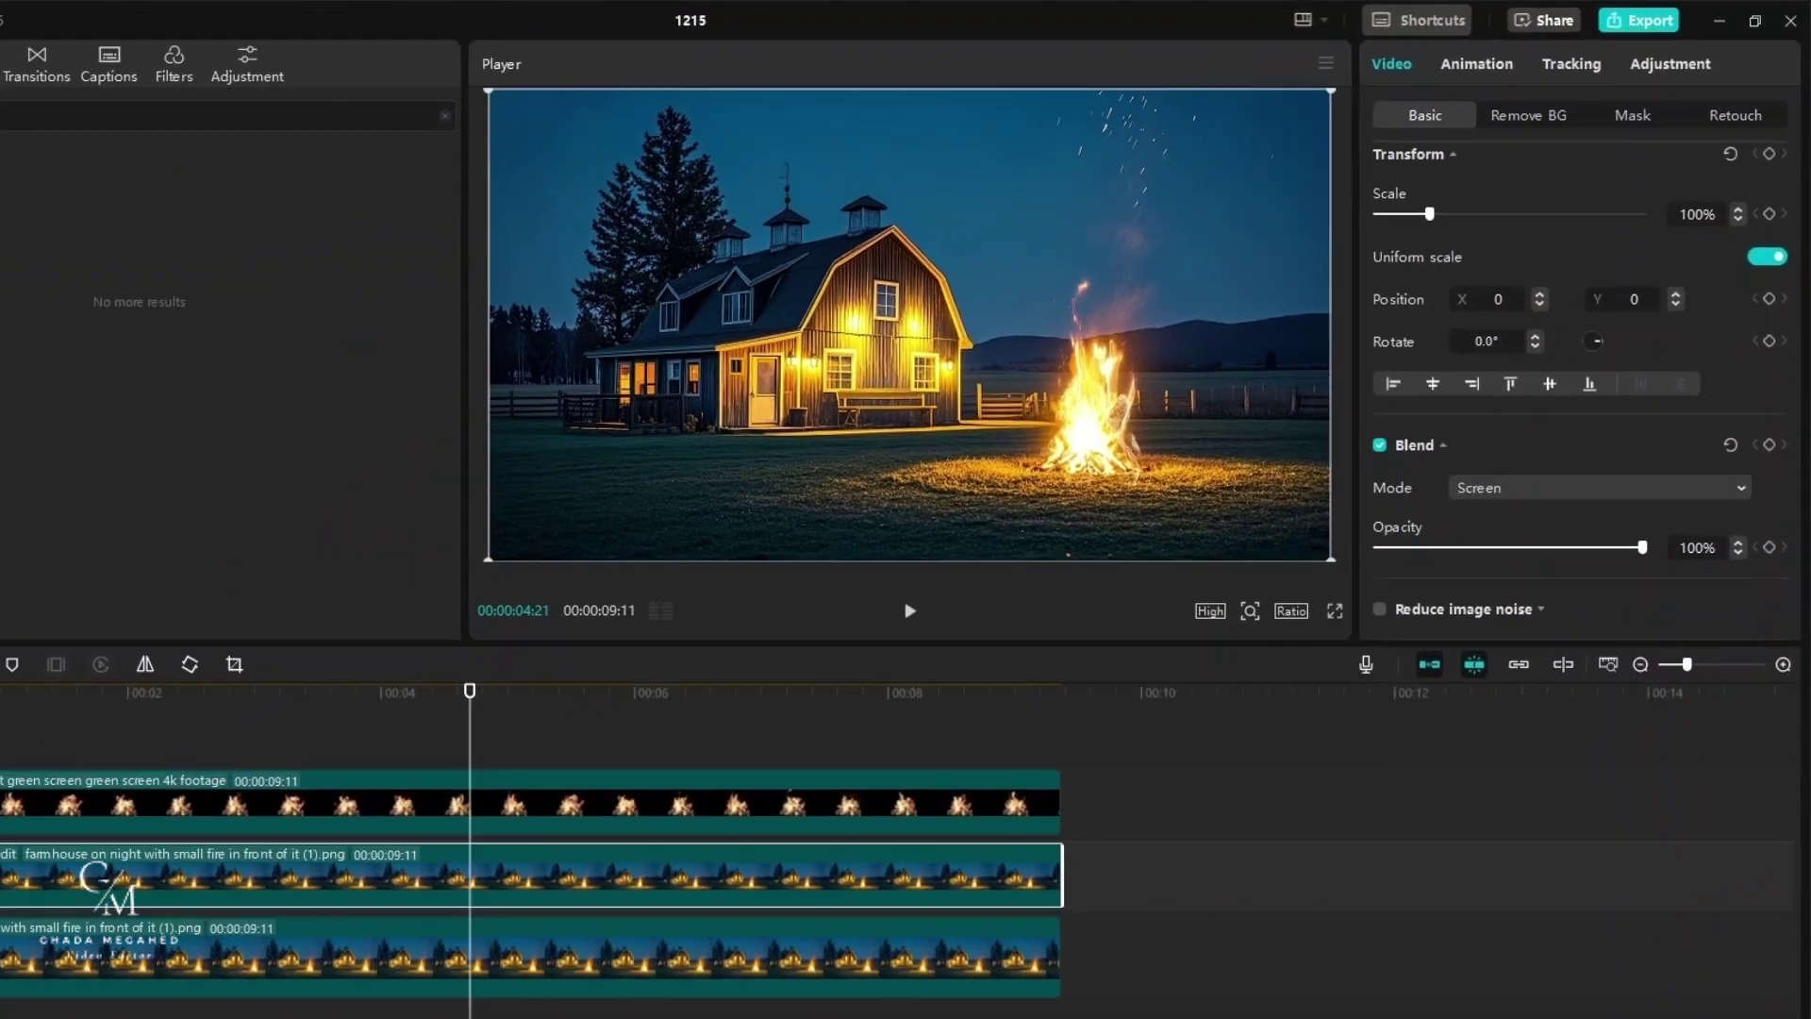
Step: Play the timeline to review the strobing light on the barn wall with the Screen blend
left_click(187, 630)
key("space")
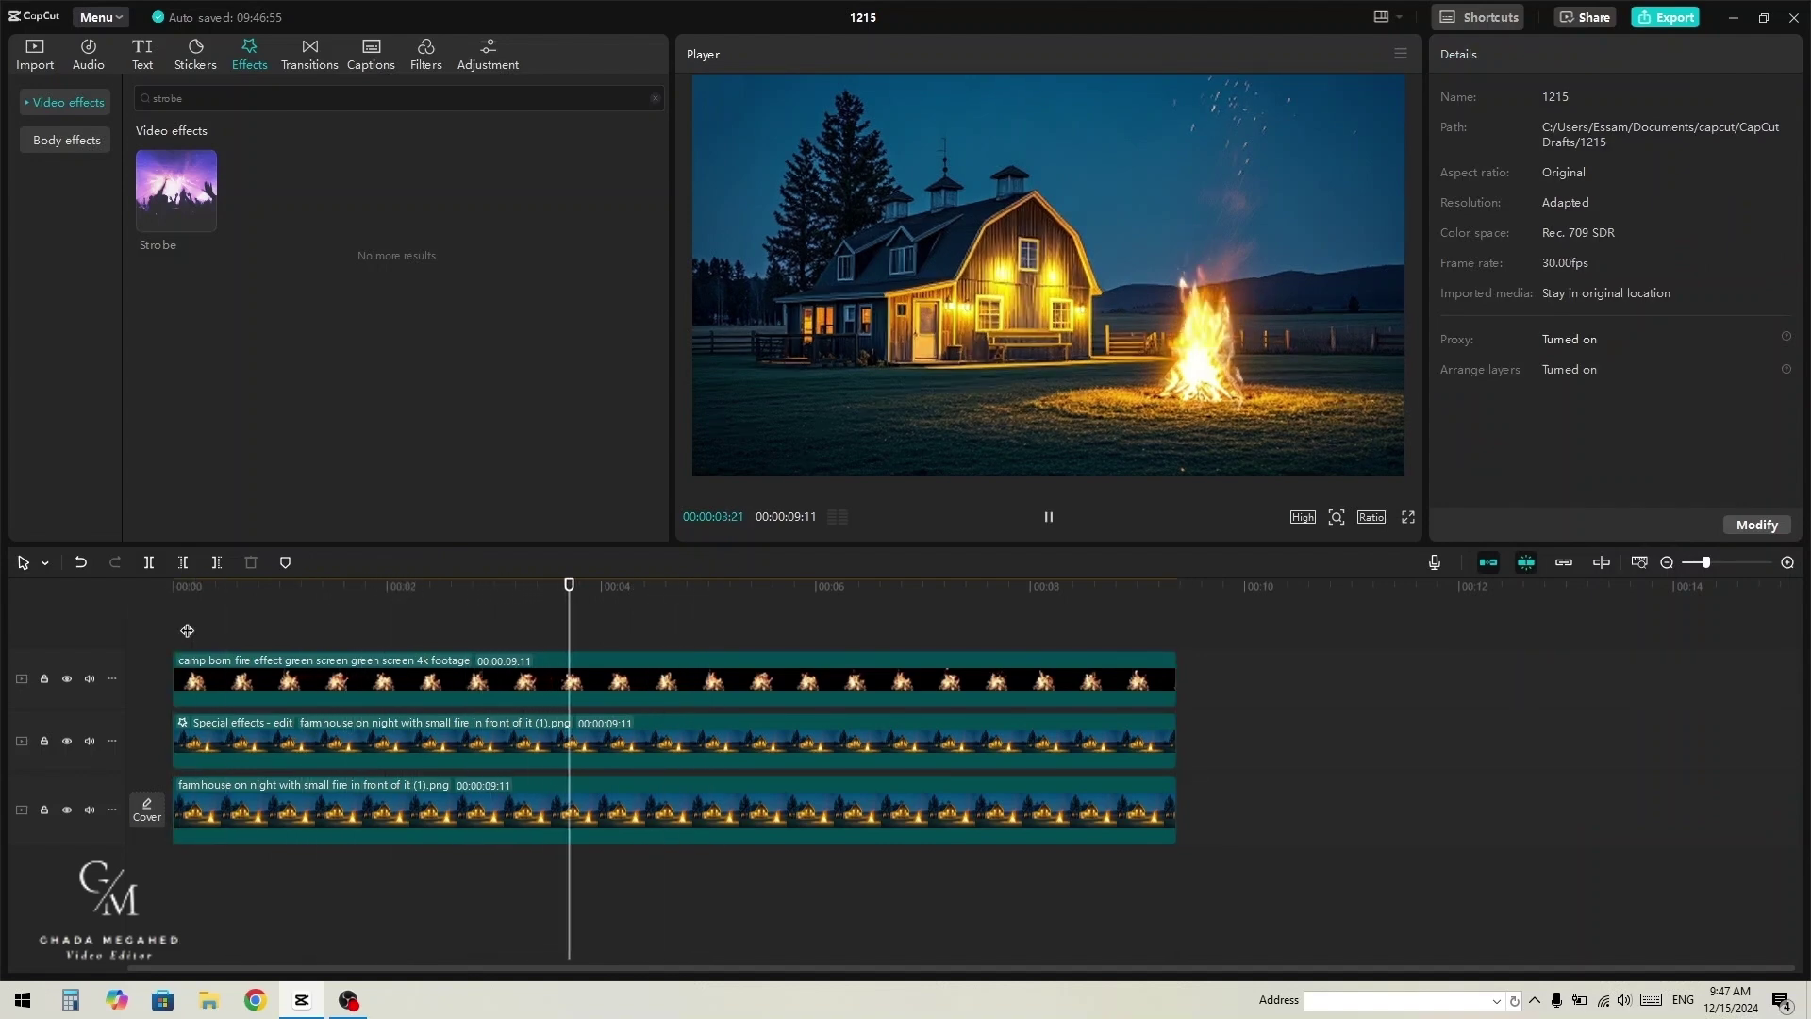
key("space")
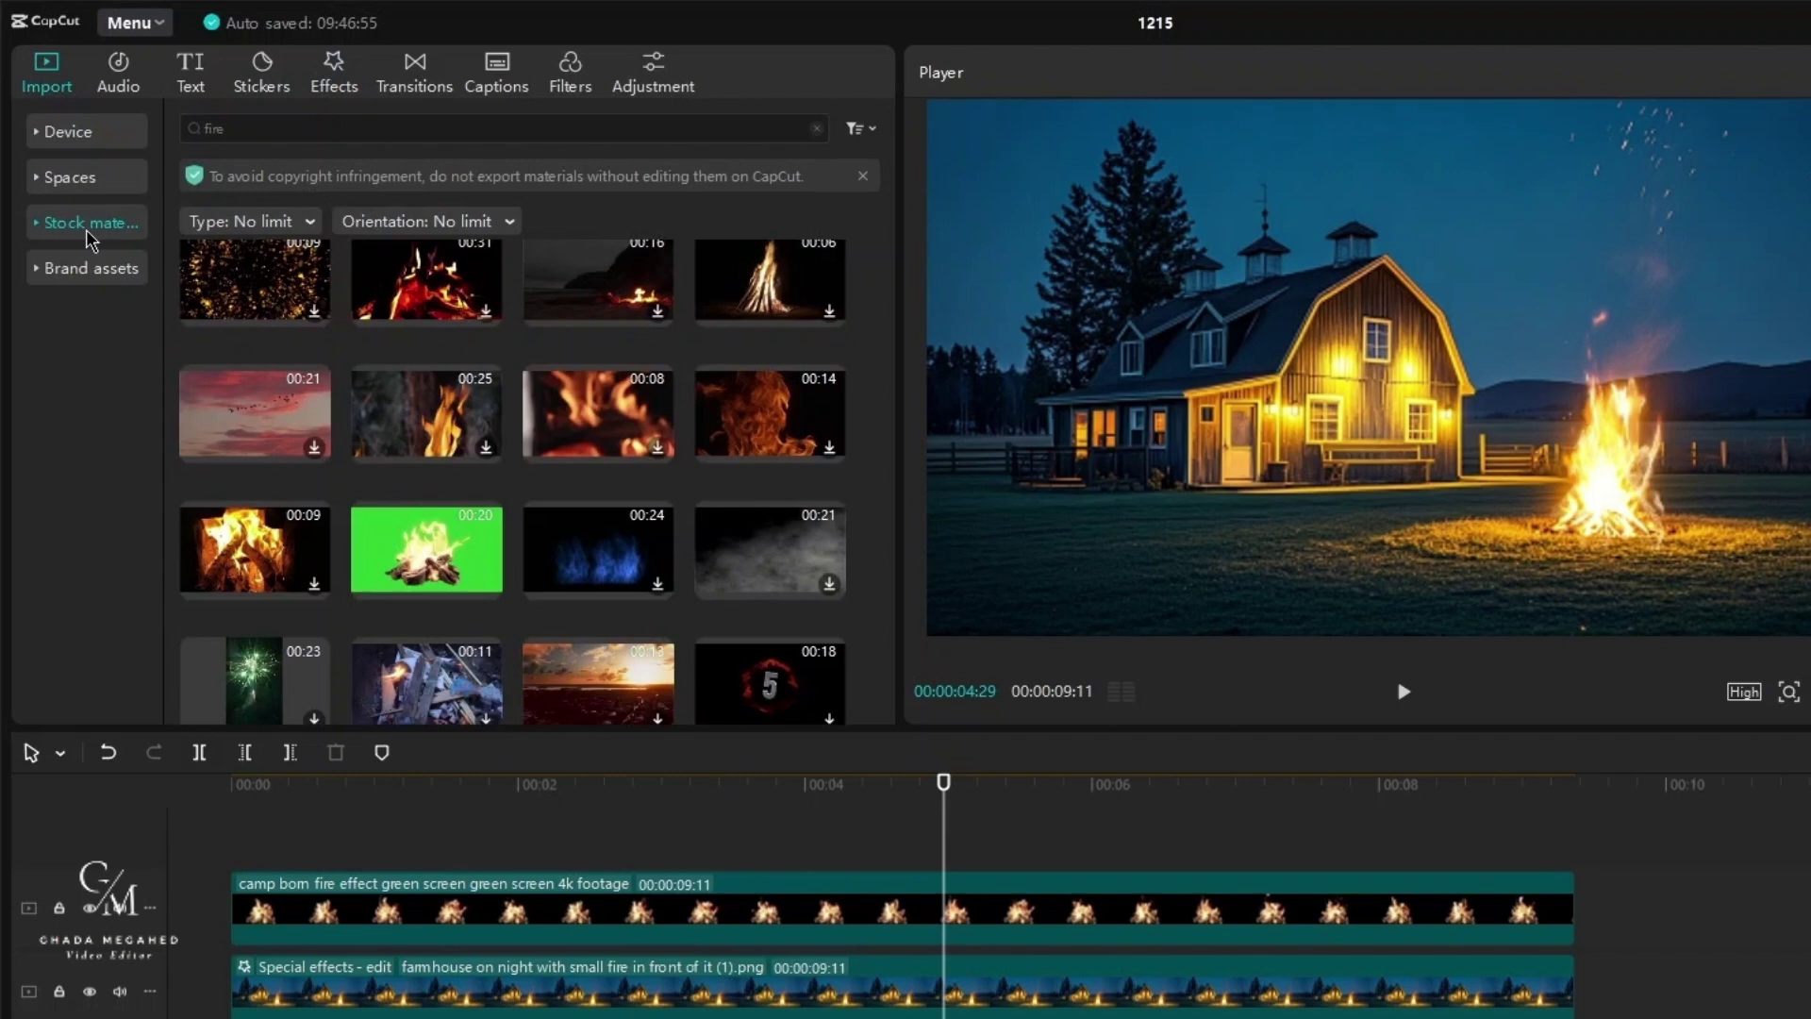
Step: Search the stock materials for stars and place the night-sky clip with the lit tent on a new track above the campfire clip
left_click(216, 99)
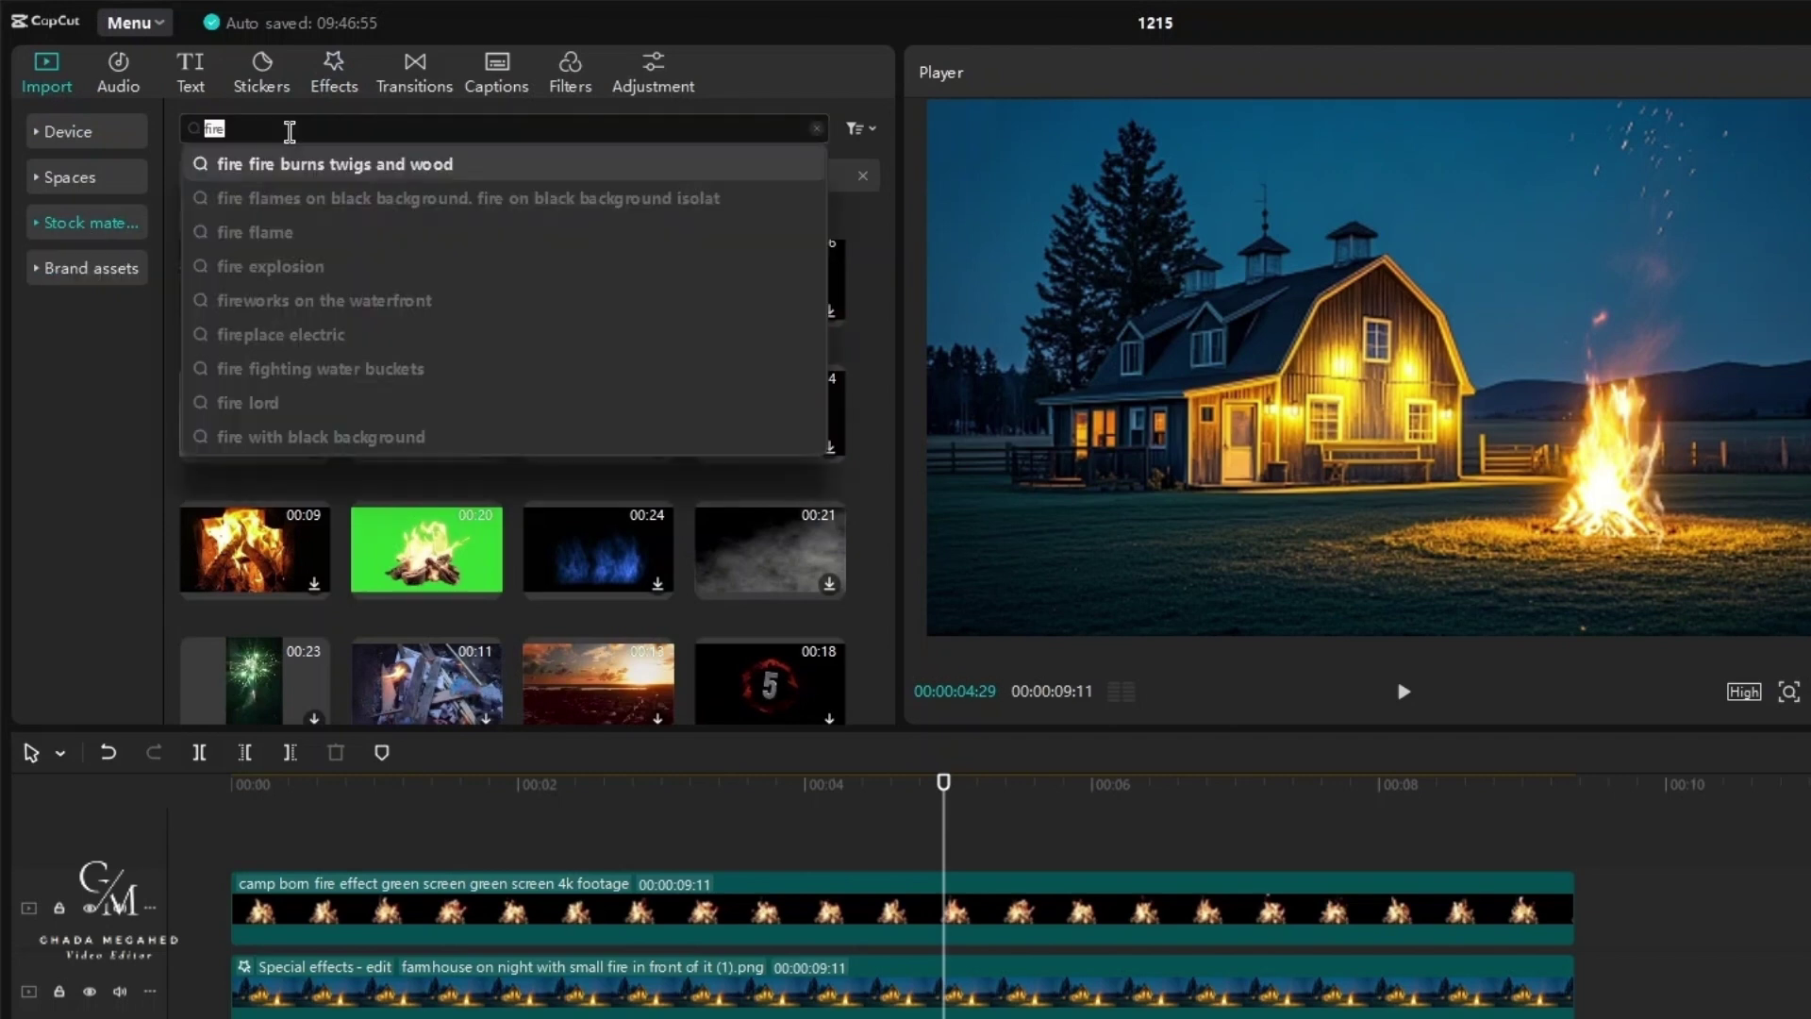
type("stars")
key("Return")
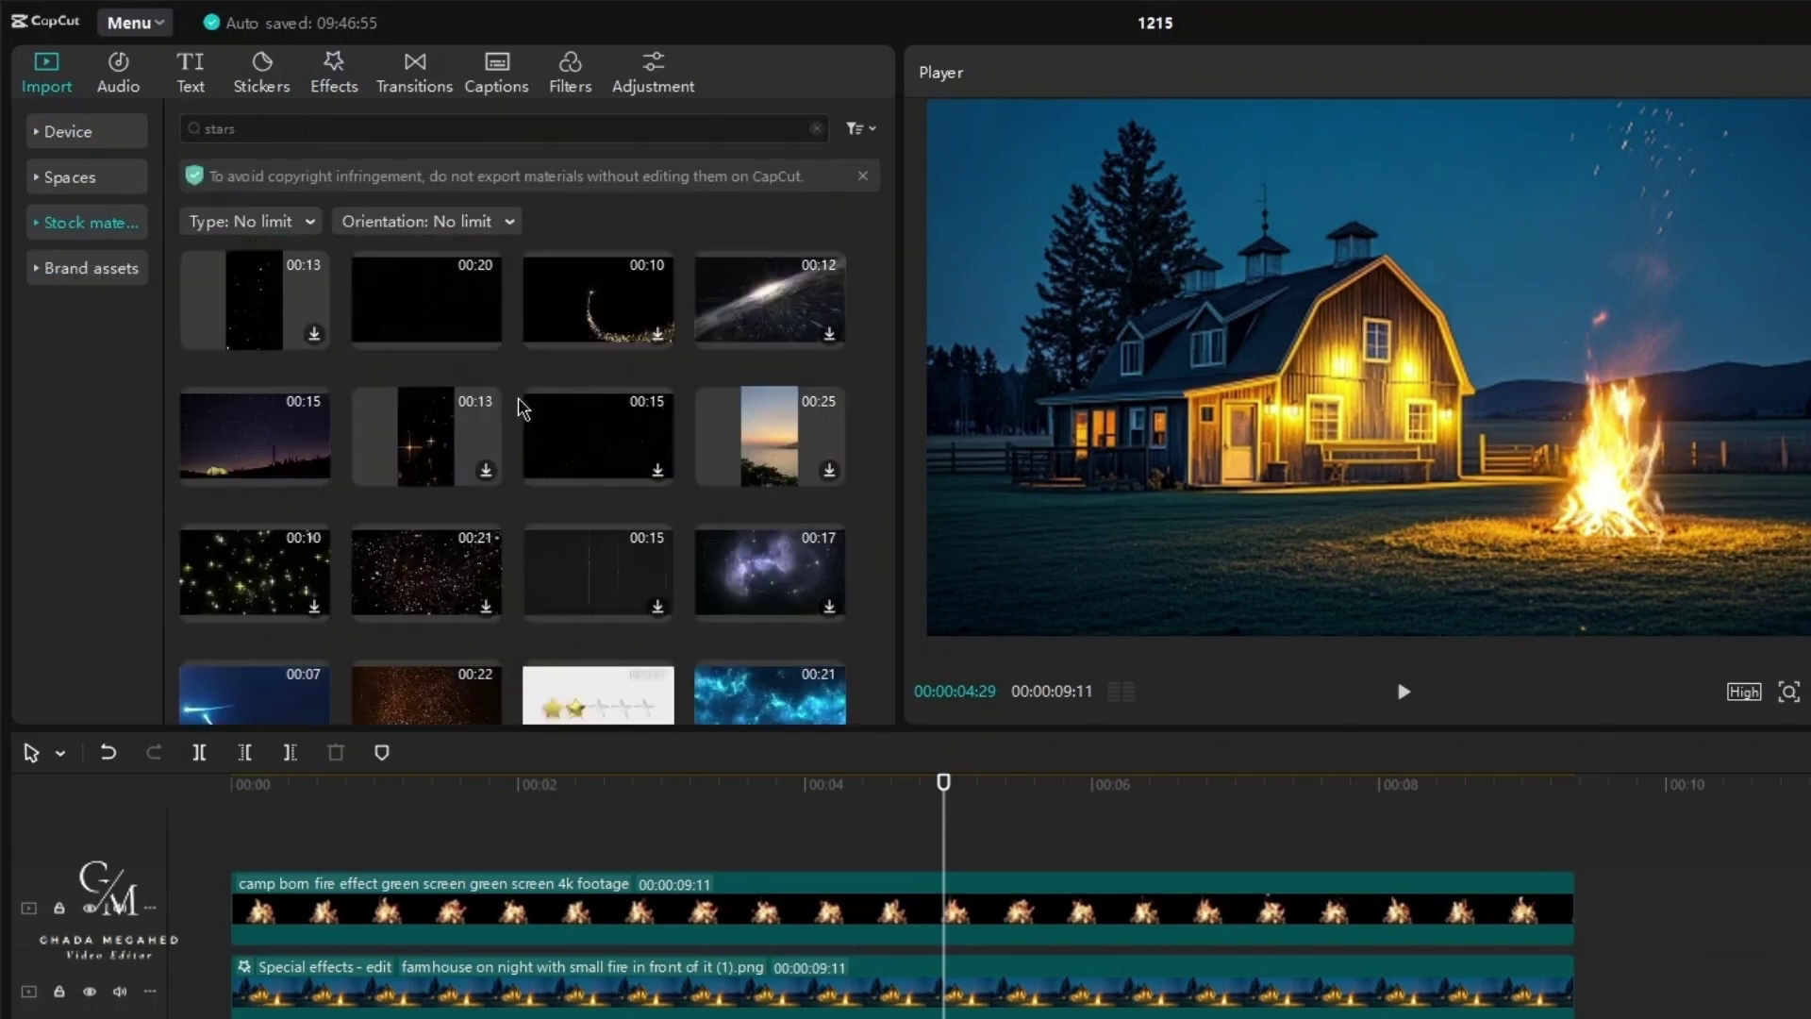
scroll(464, 447, "down", 1)
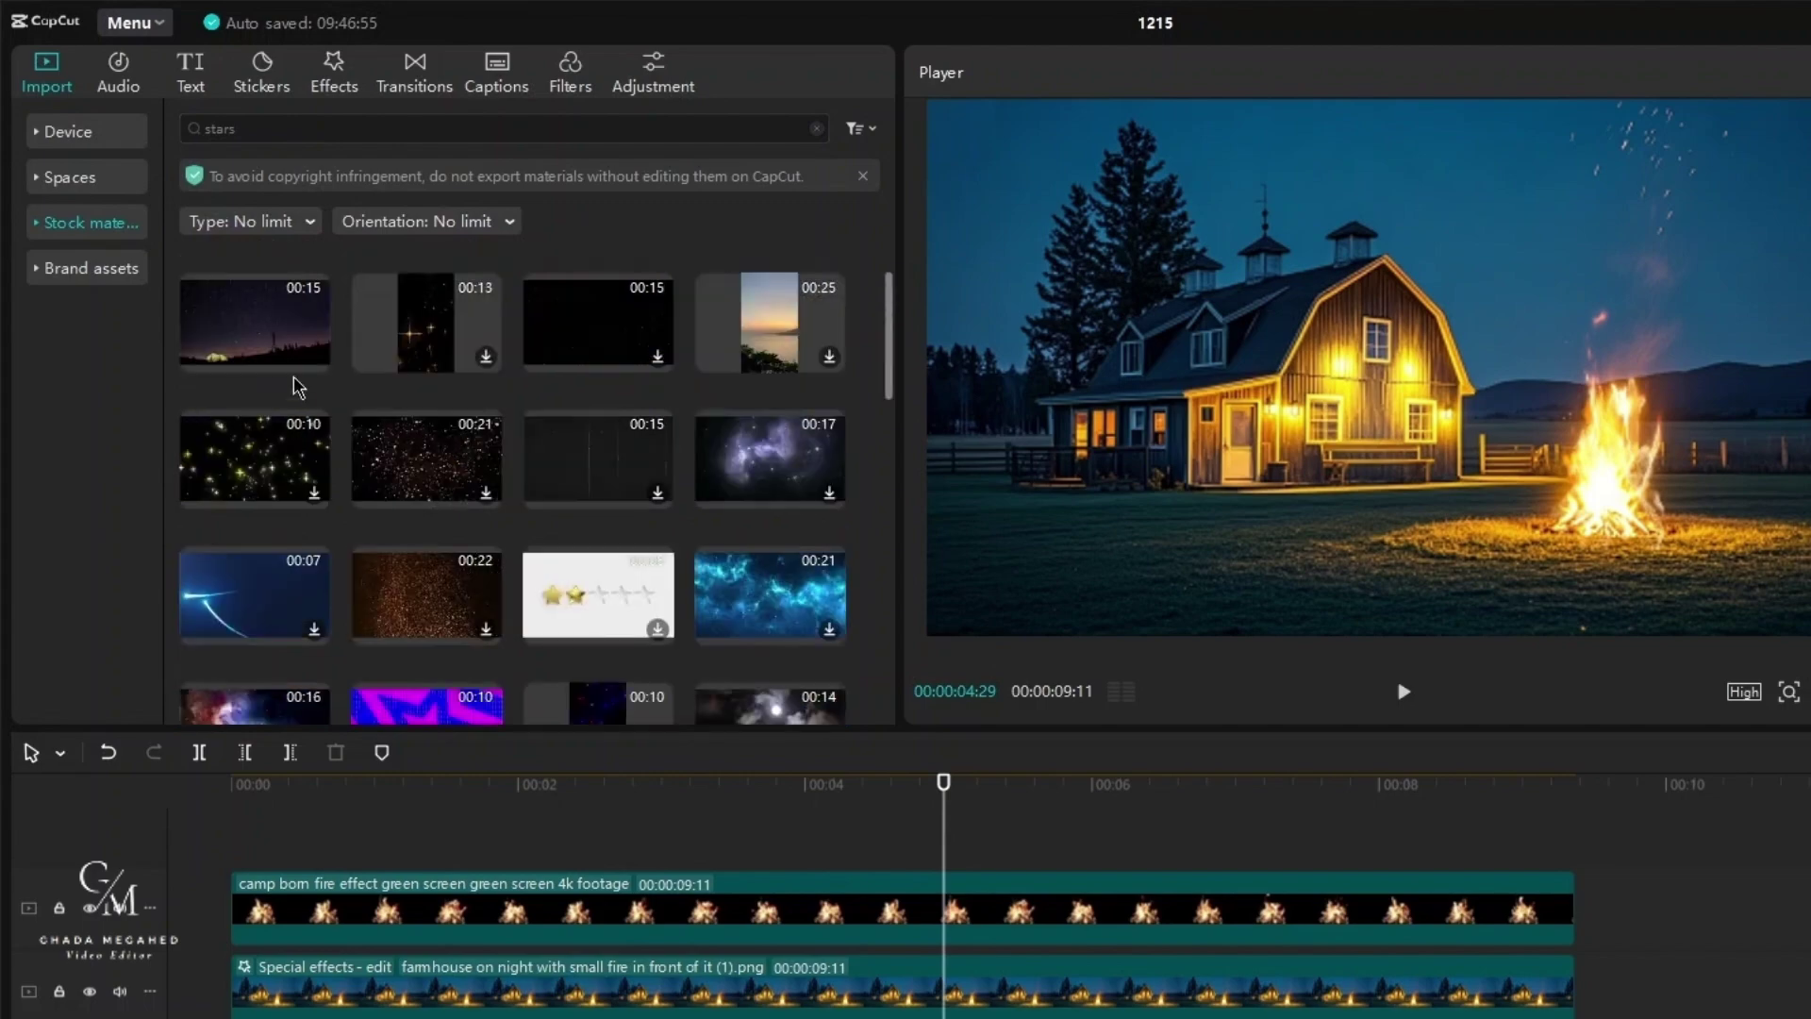
left_click(252, 347)
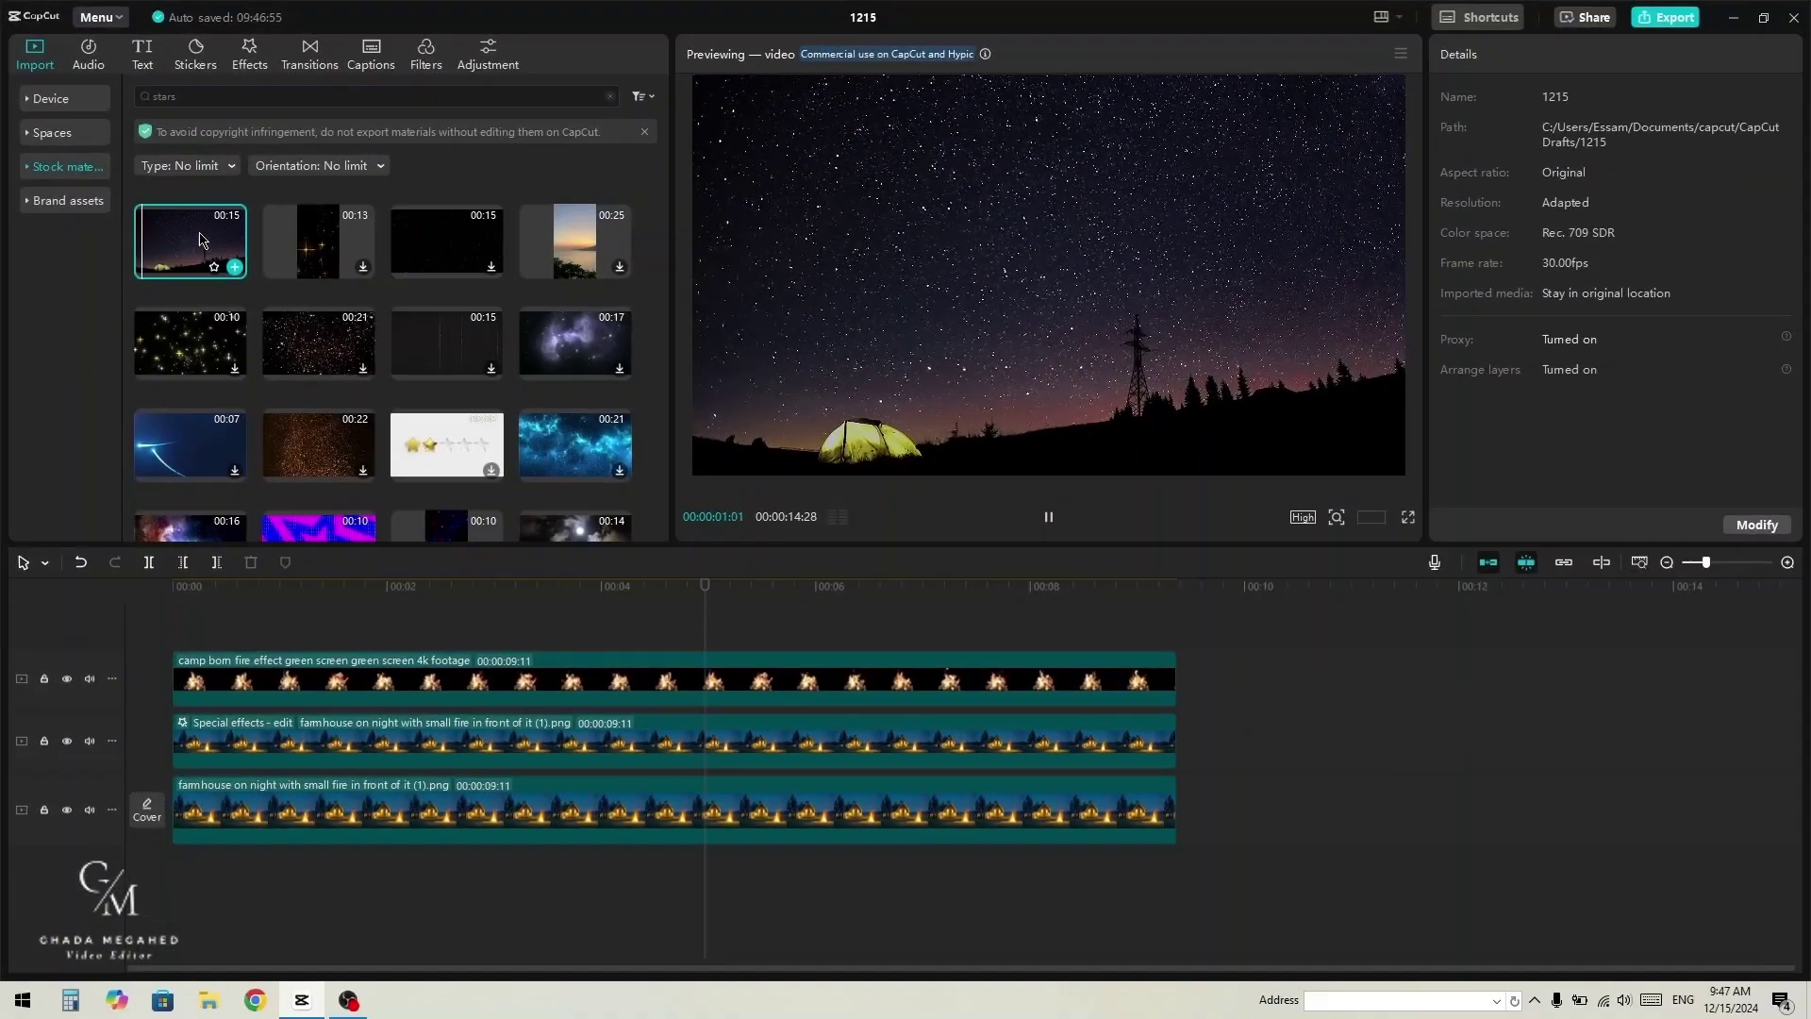
left_click_drag(252, 347, 360, 562)
left_click_drag(269, 421, 172, 614)
Step: Trim the end of the star clip to 00:00:09:11 to match the end of the other clips
left_click(1171, 634)
left_click(1220, 683)
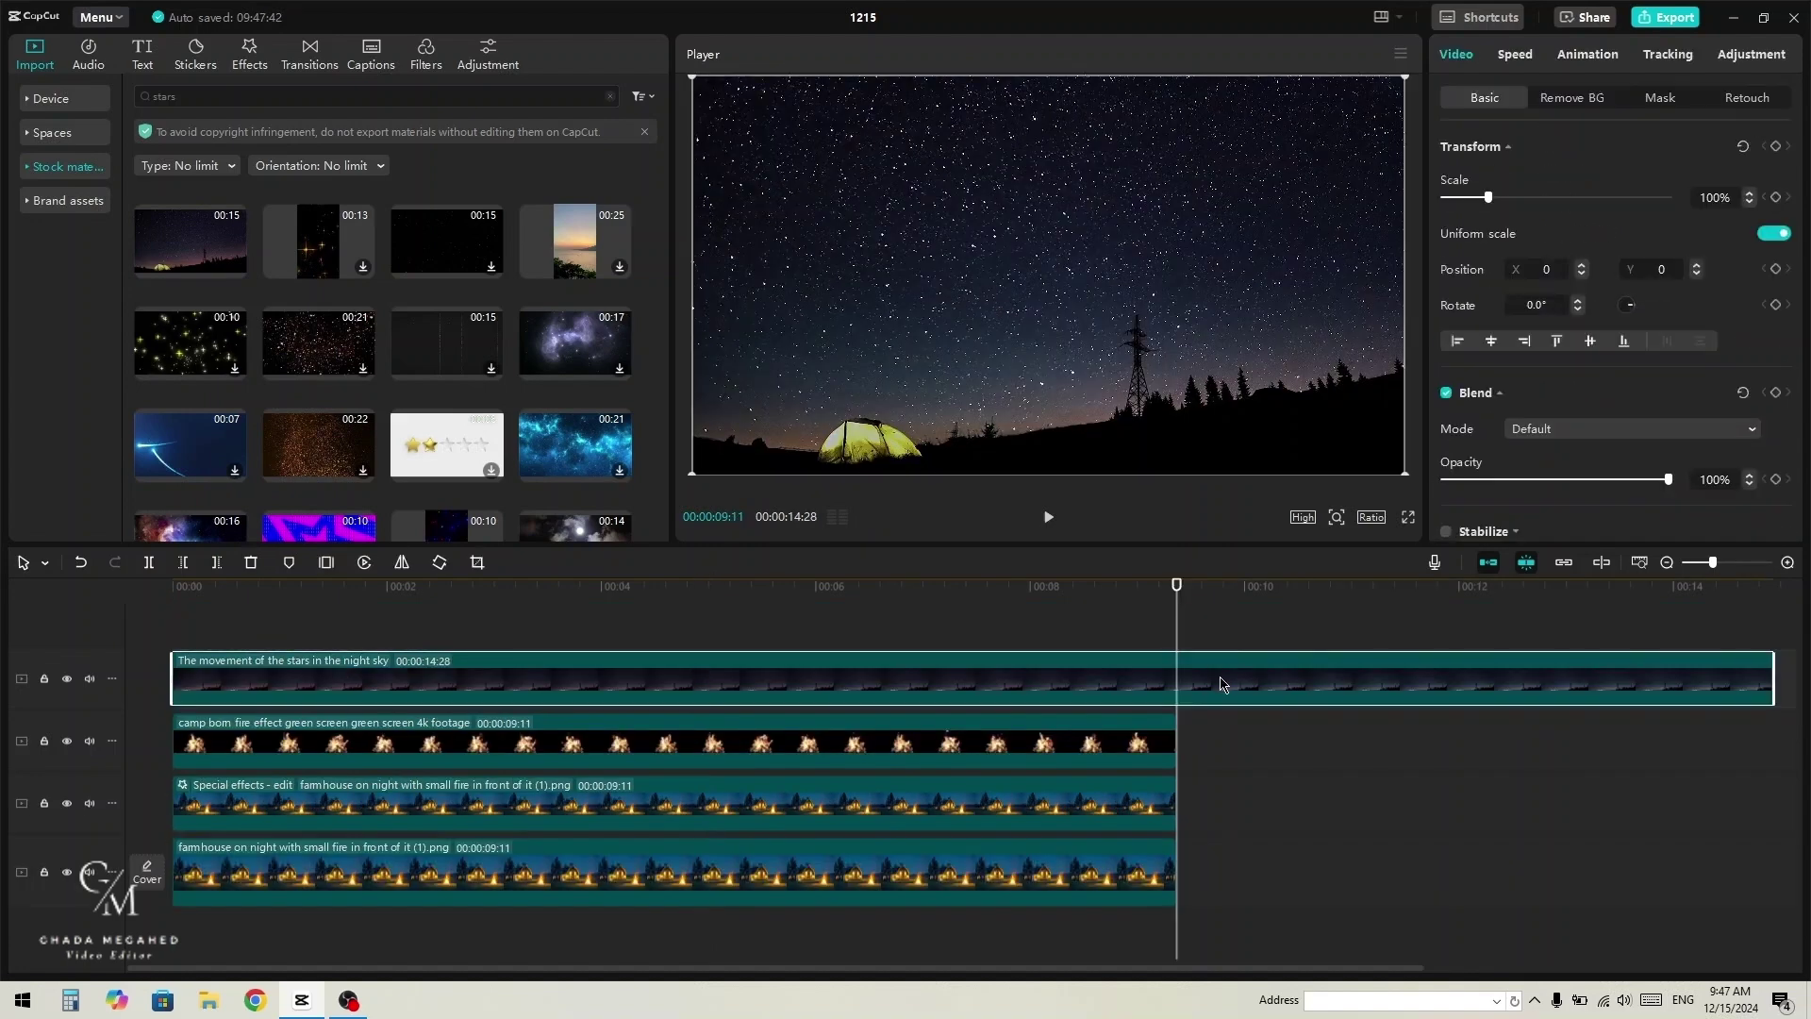
key("w")
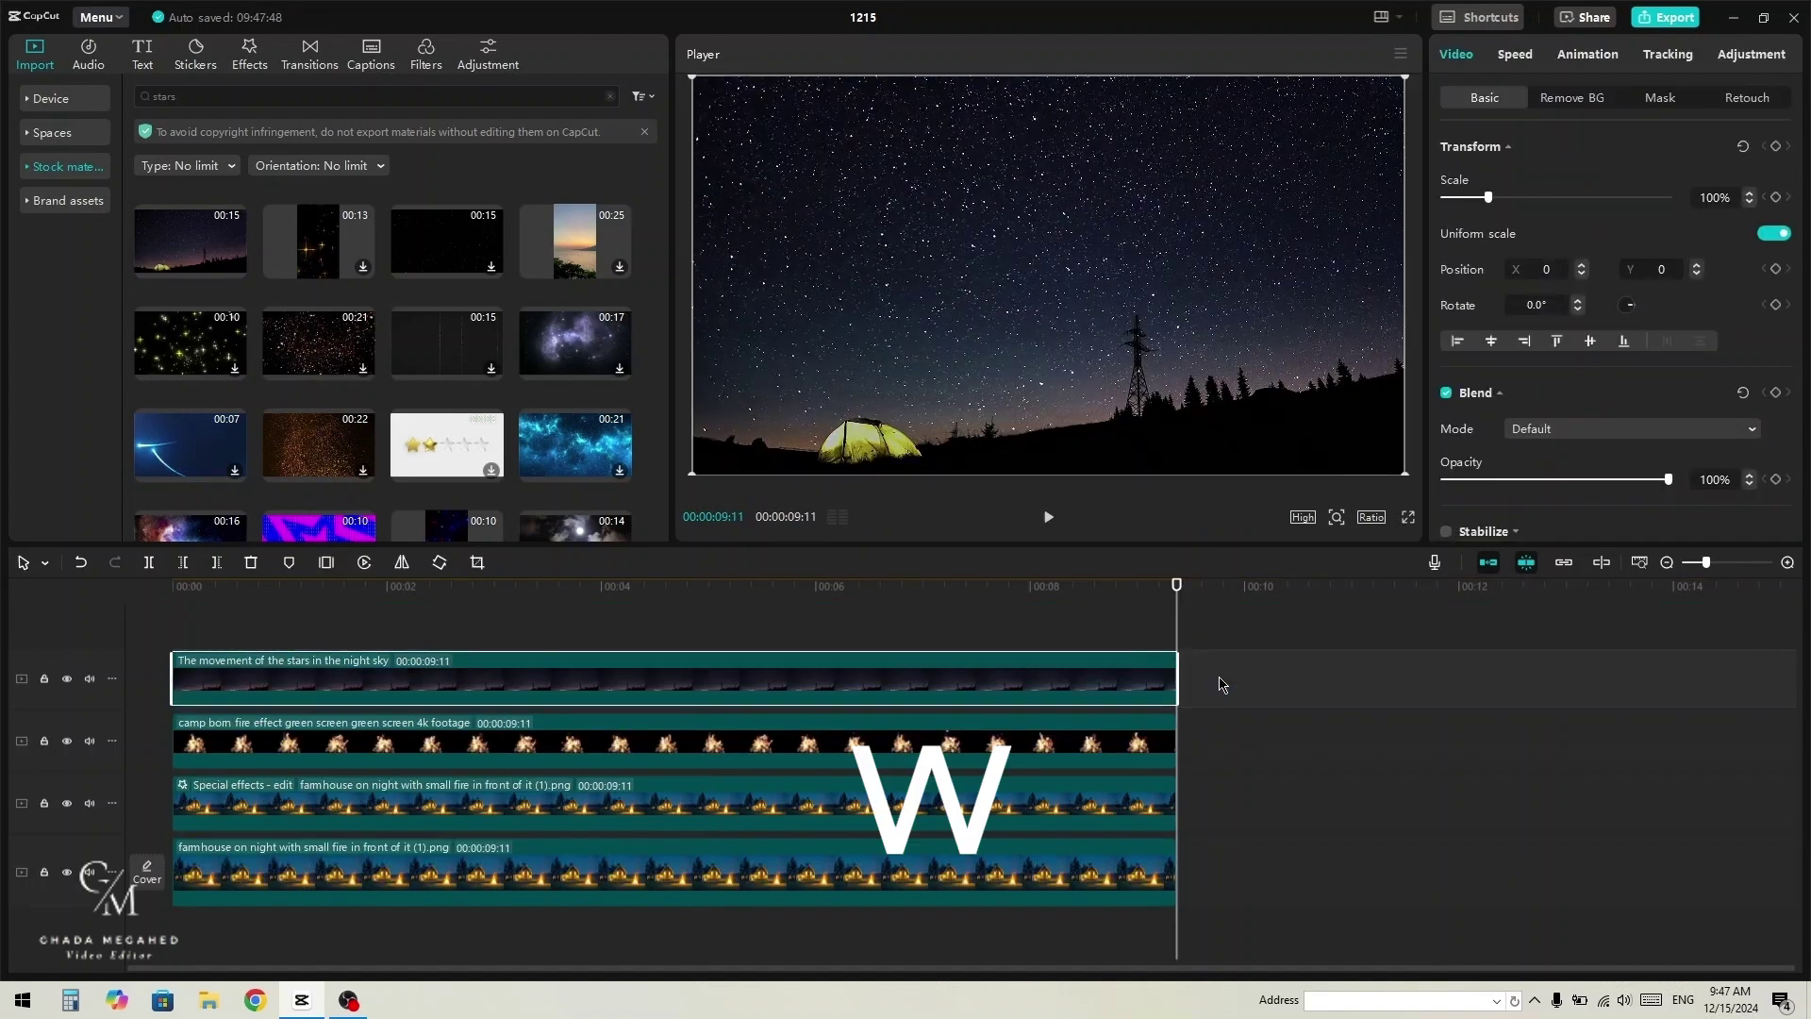
Step: Apply a Horizontal mask to the star clip with feather 100, tilted 9° and raised into the sky at about X 93, Y 241
left_click(1660, 97)
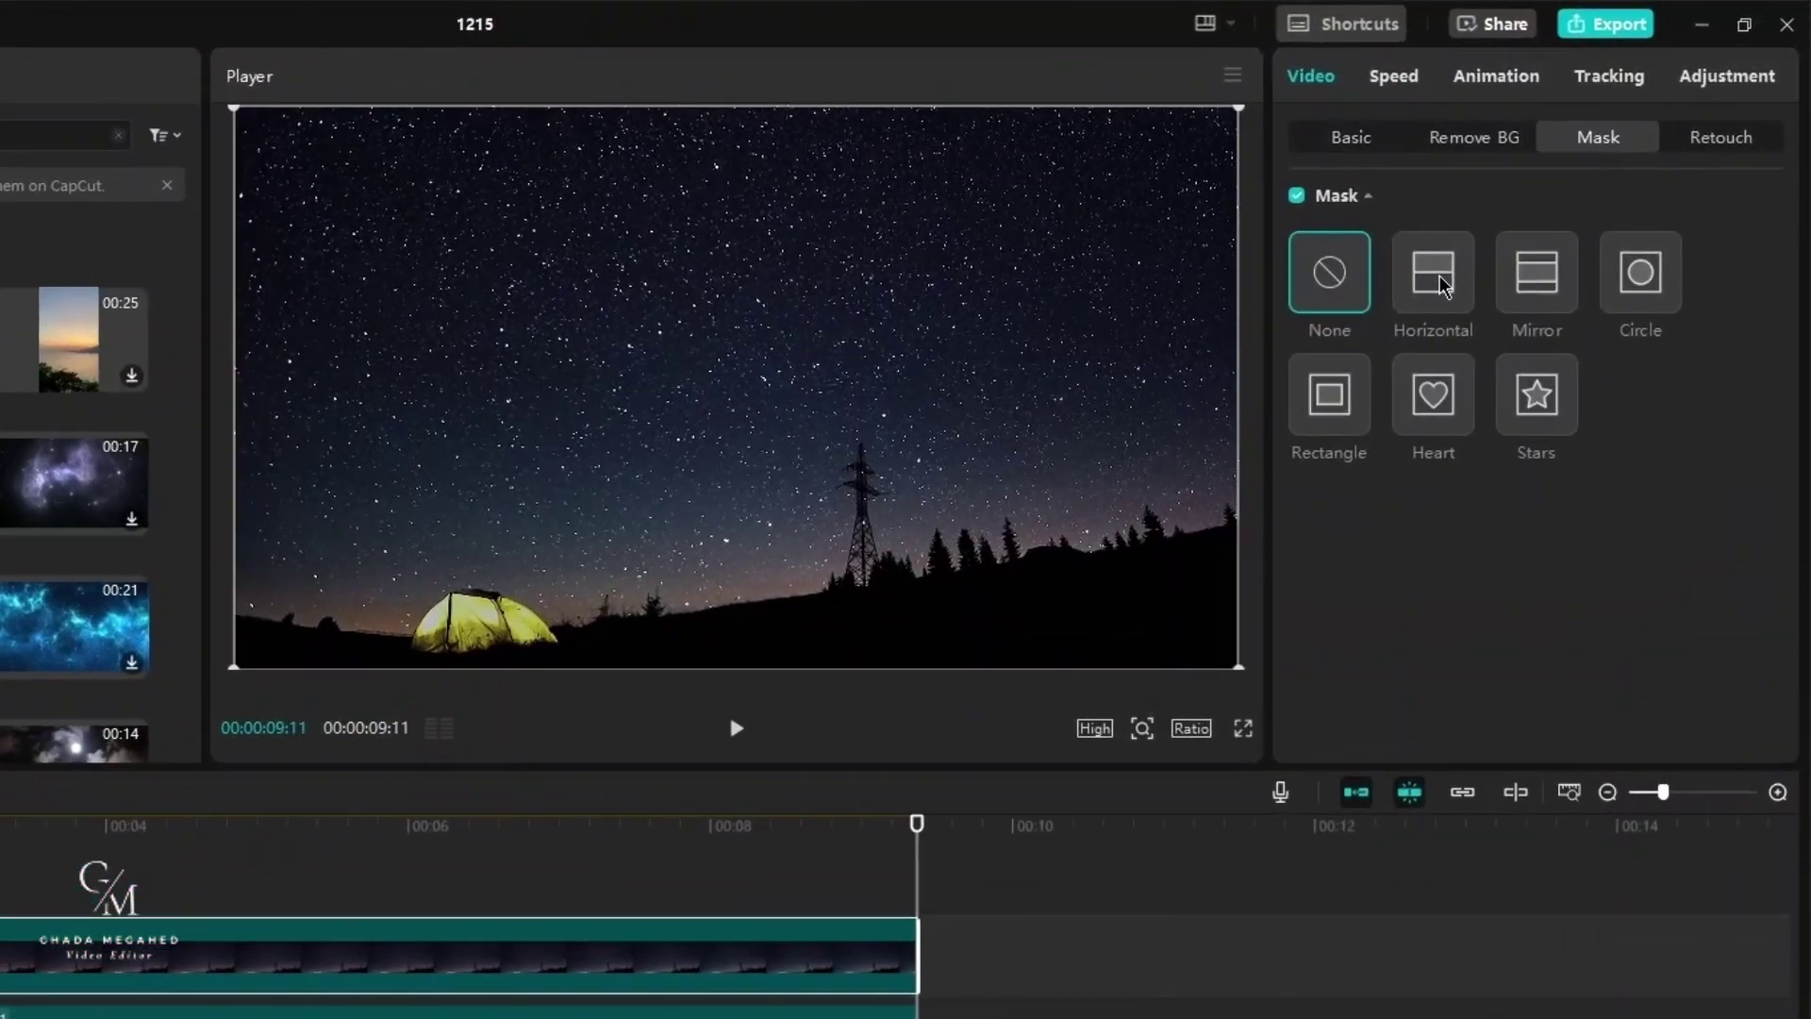
left_click(1440, 283)
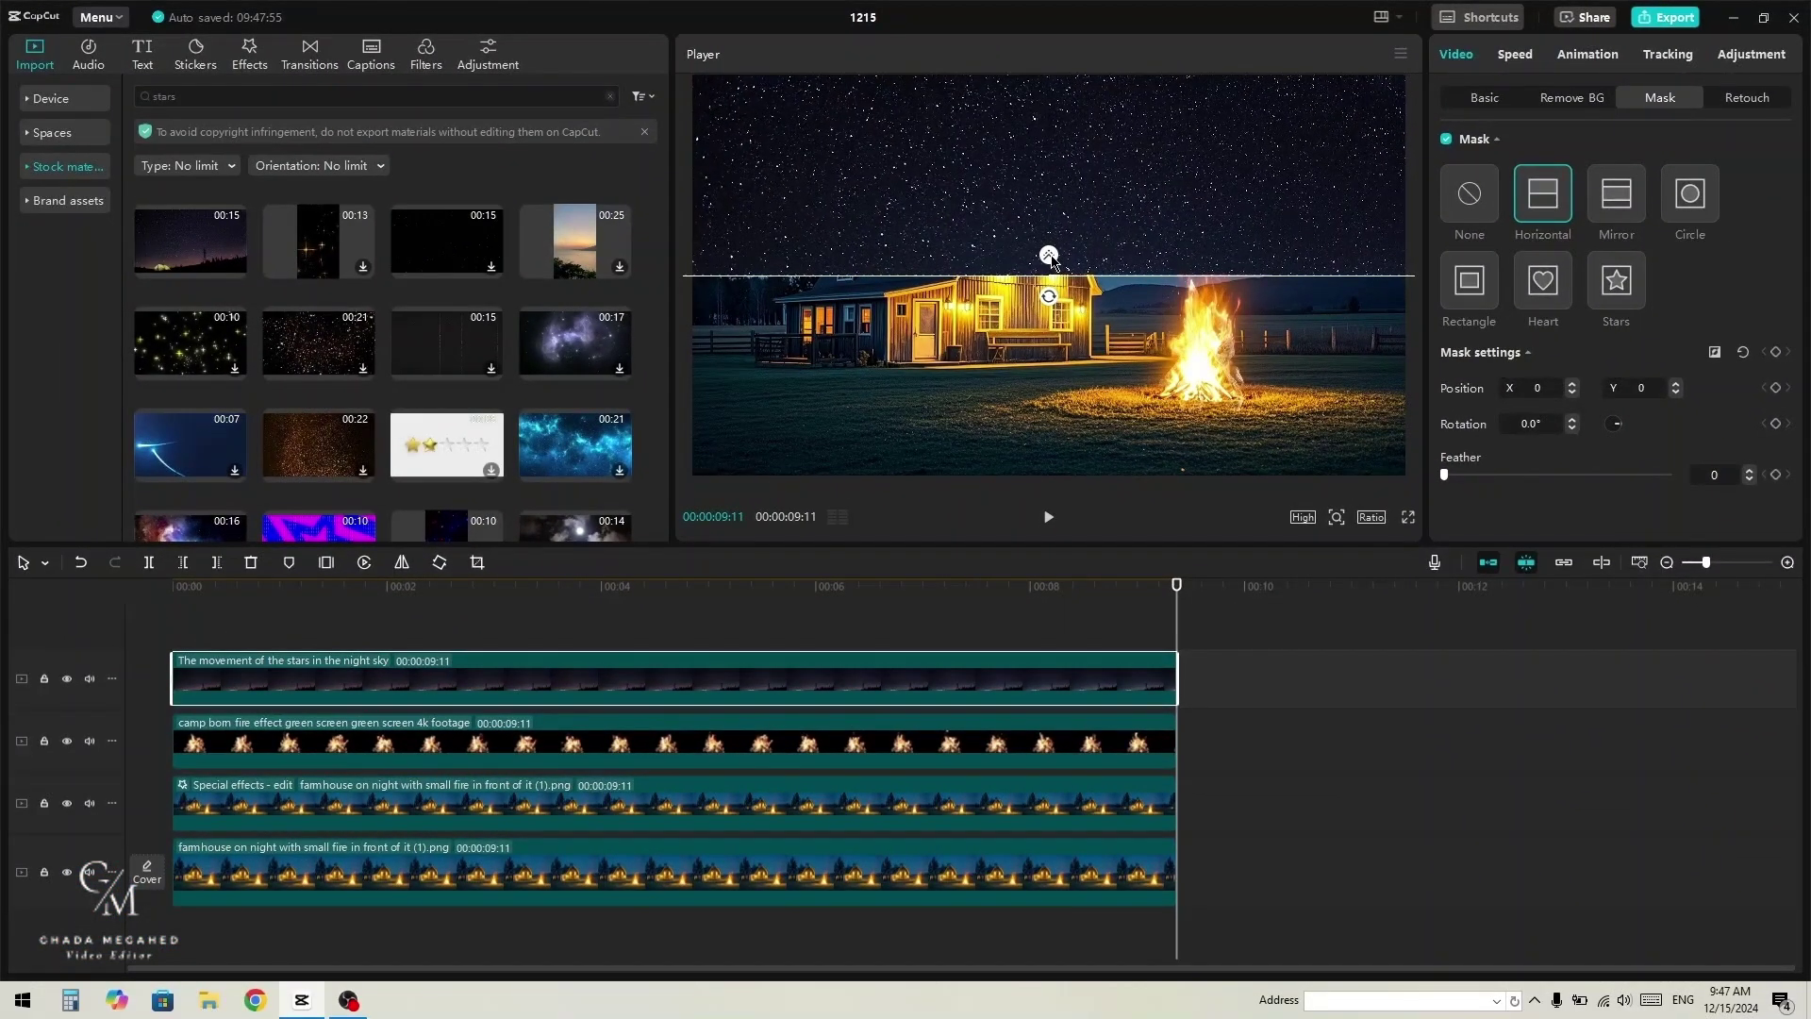
left_click_drag(1053, 257, 1062, 212)
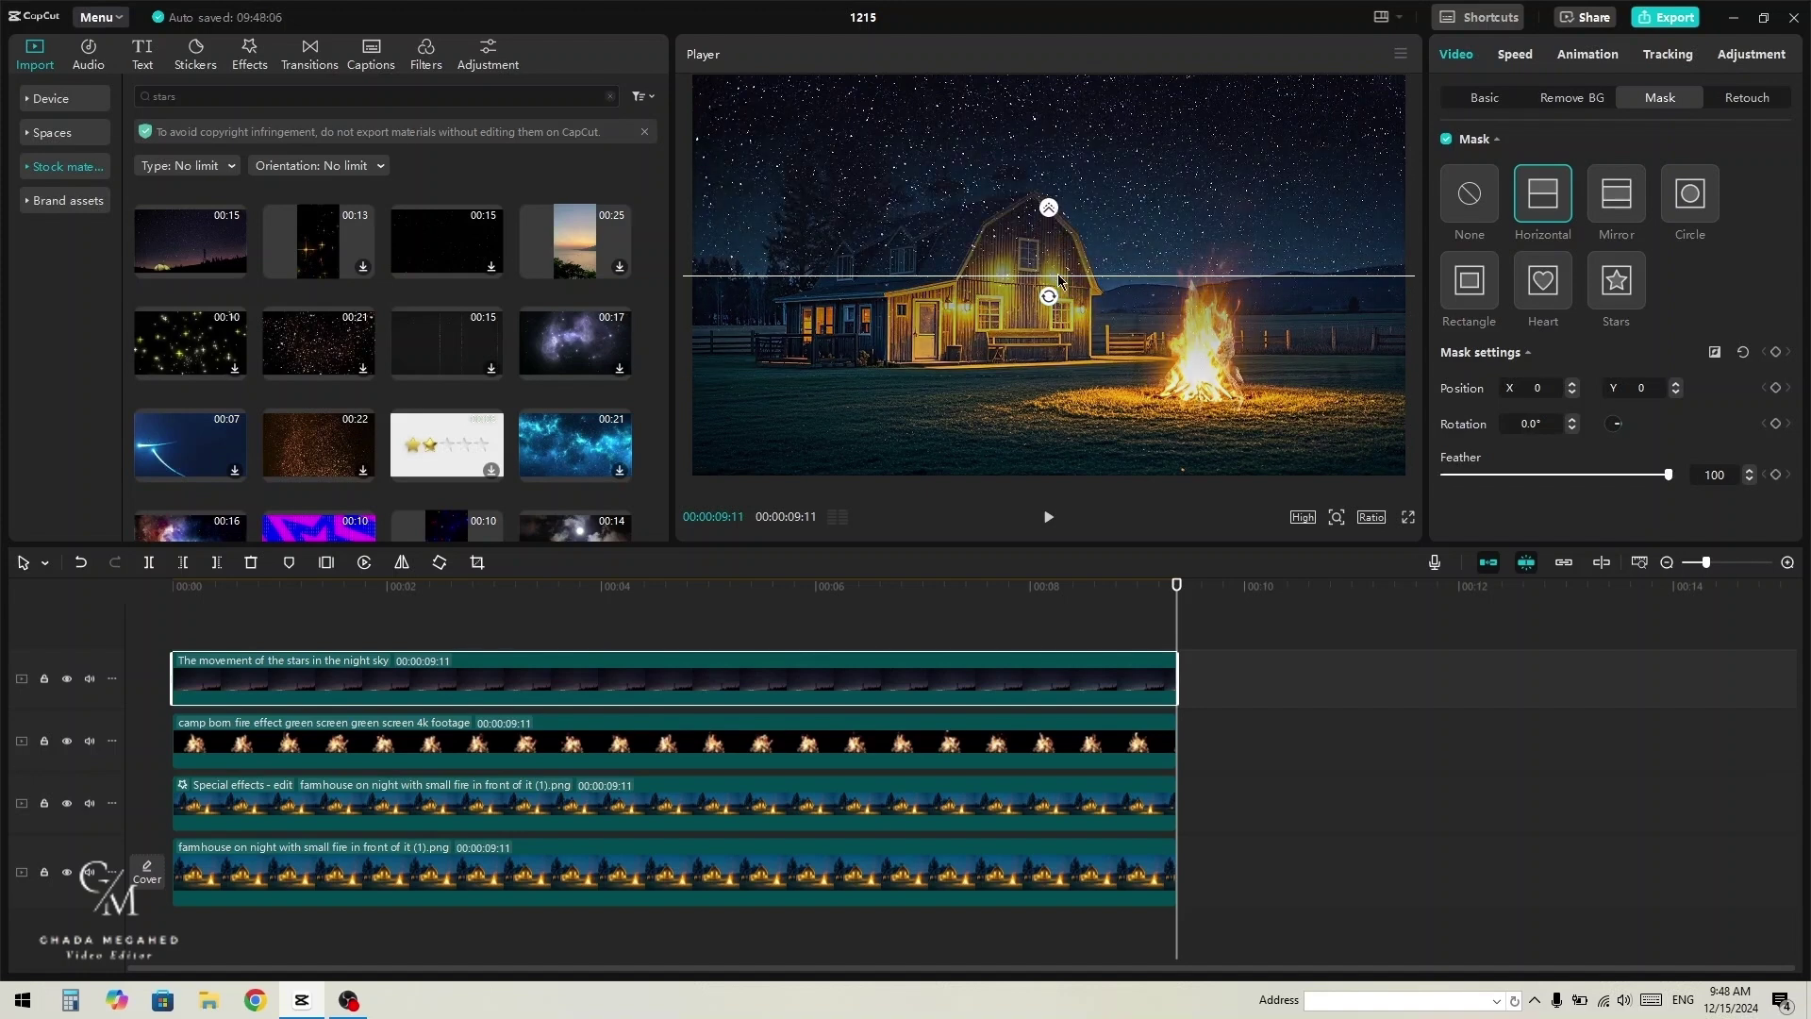
left_click_drag(1050, 297, 1124, 280)
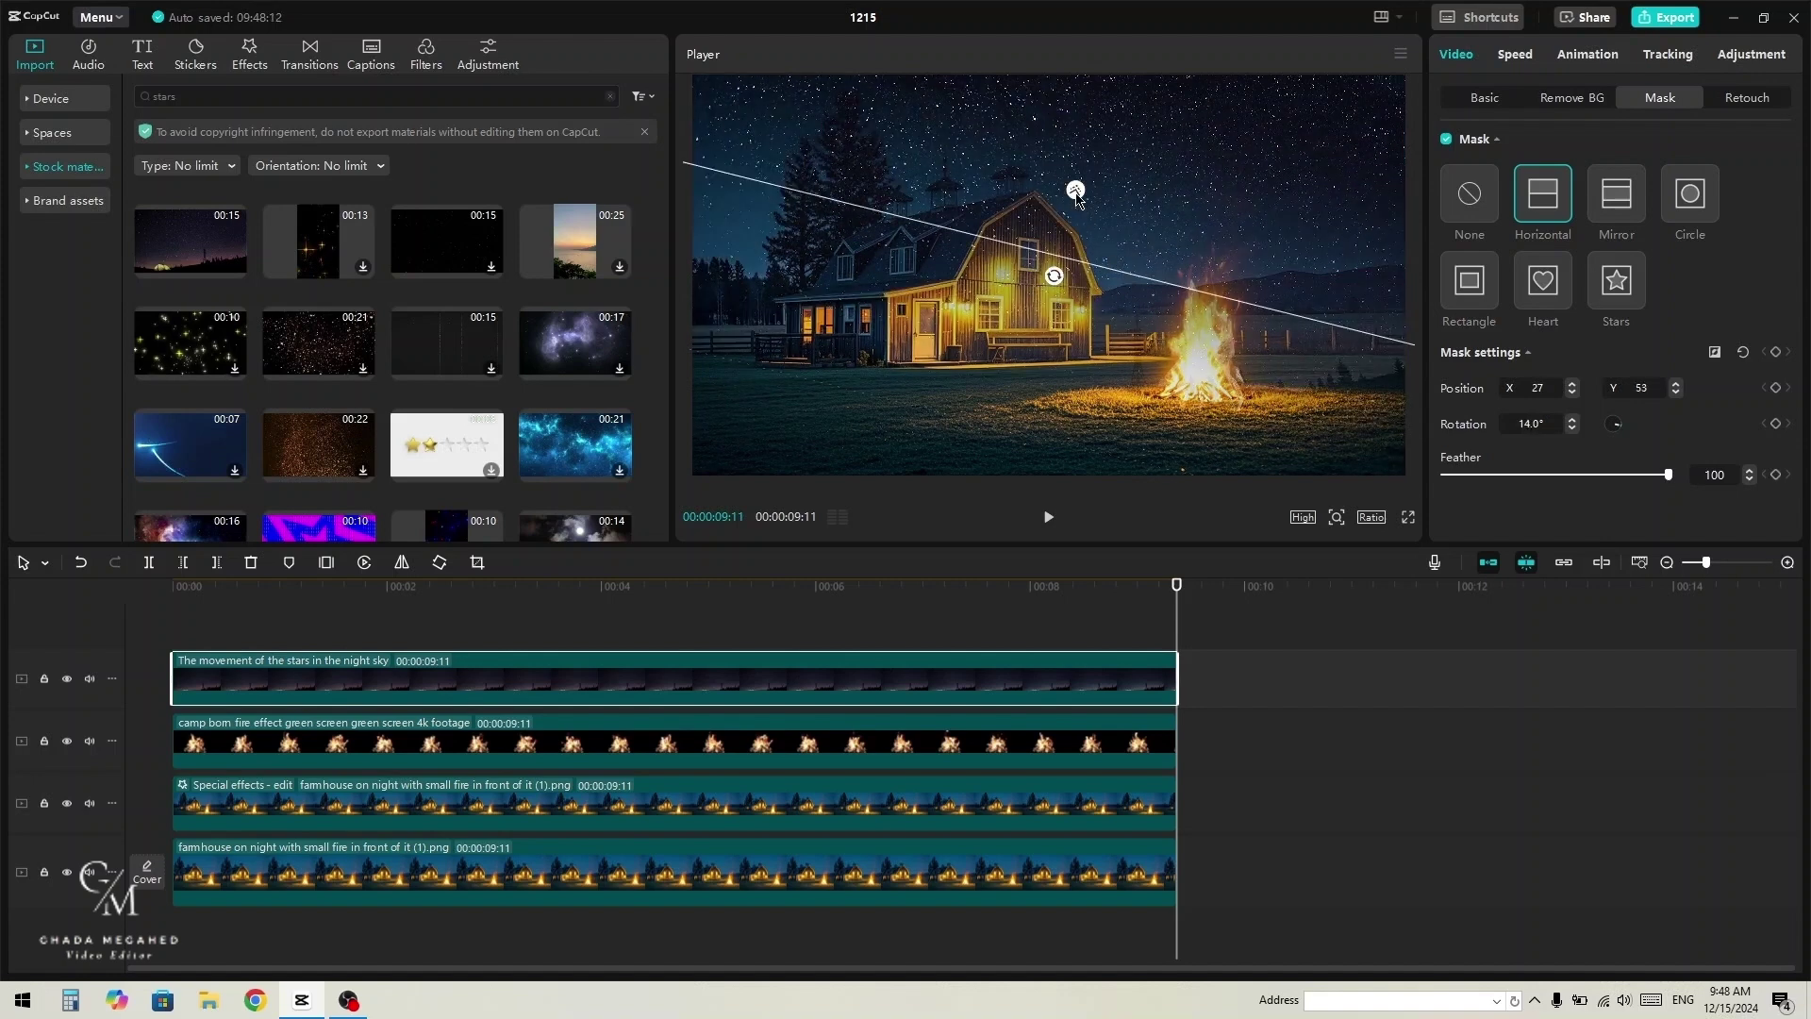
left_click_drag(1080, 190, 1099, 119)
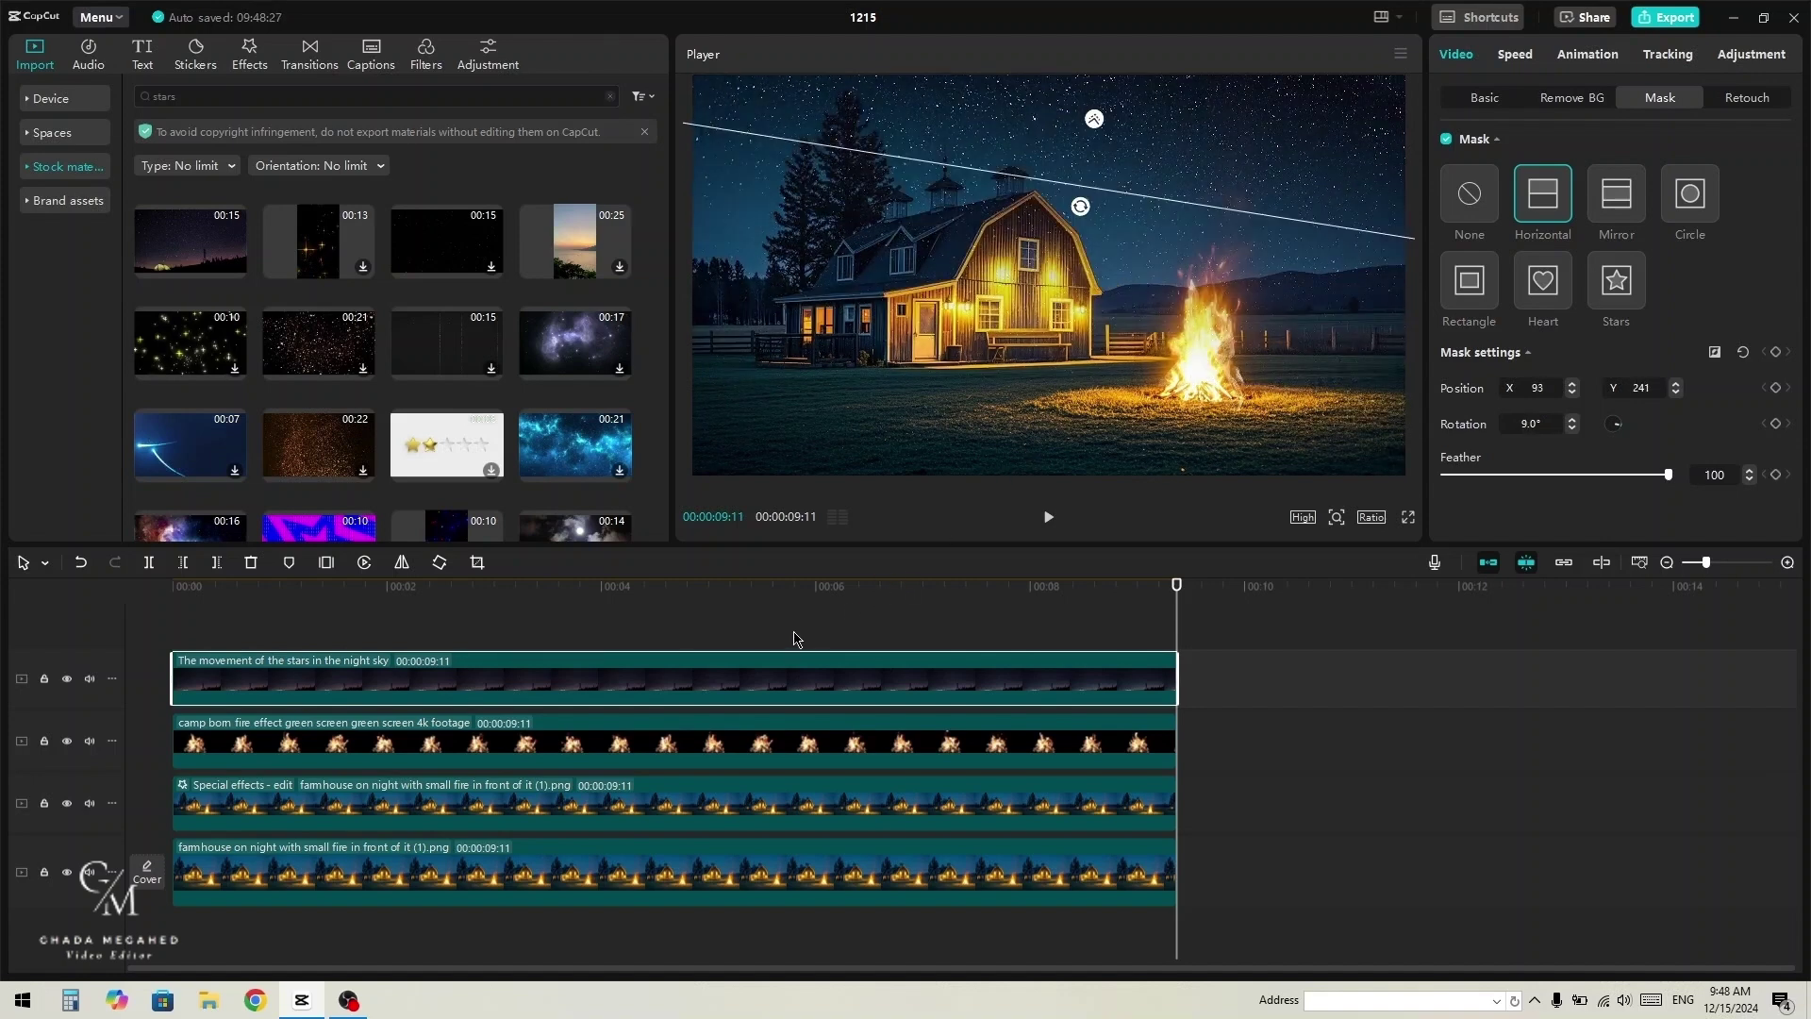
Step: Play the timeline to review the moving stars blended into the sky above the farmhouse
left_click(764, 623)
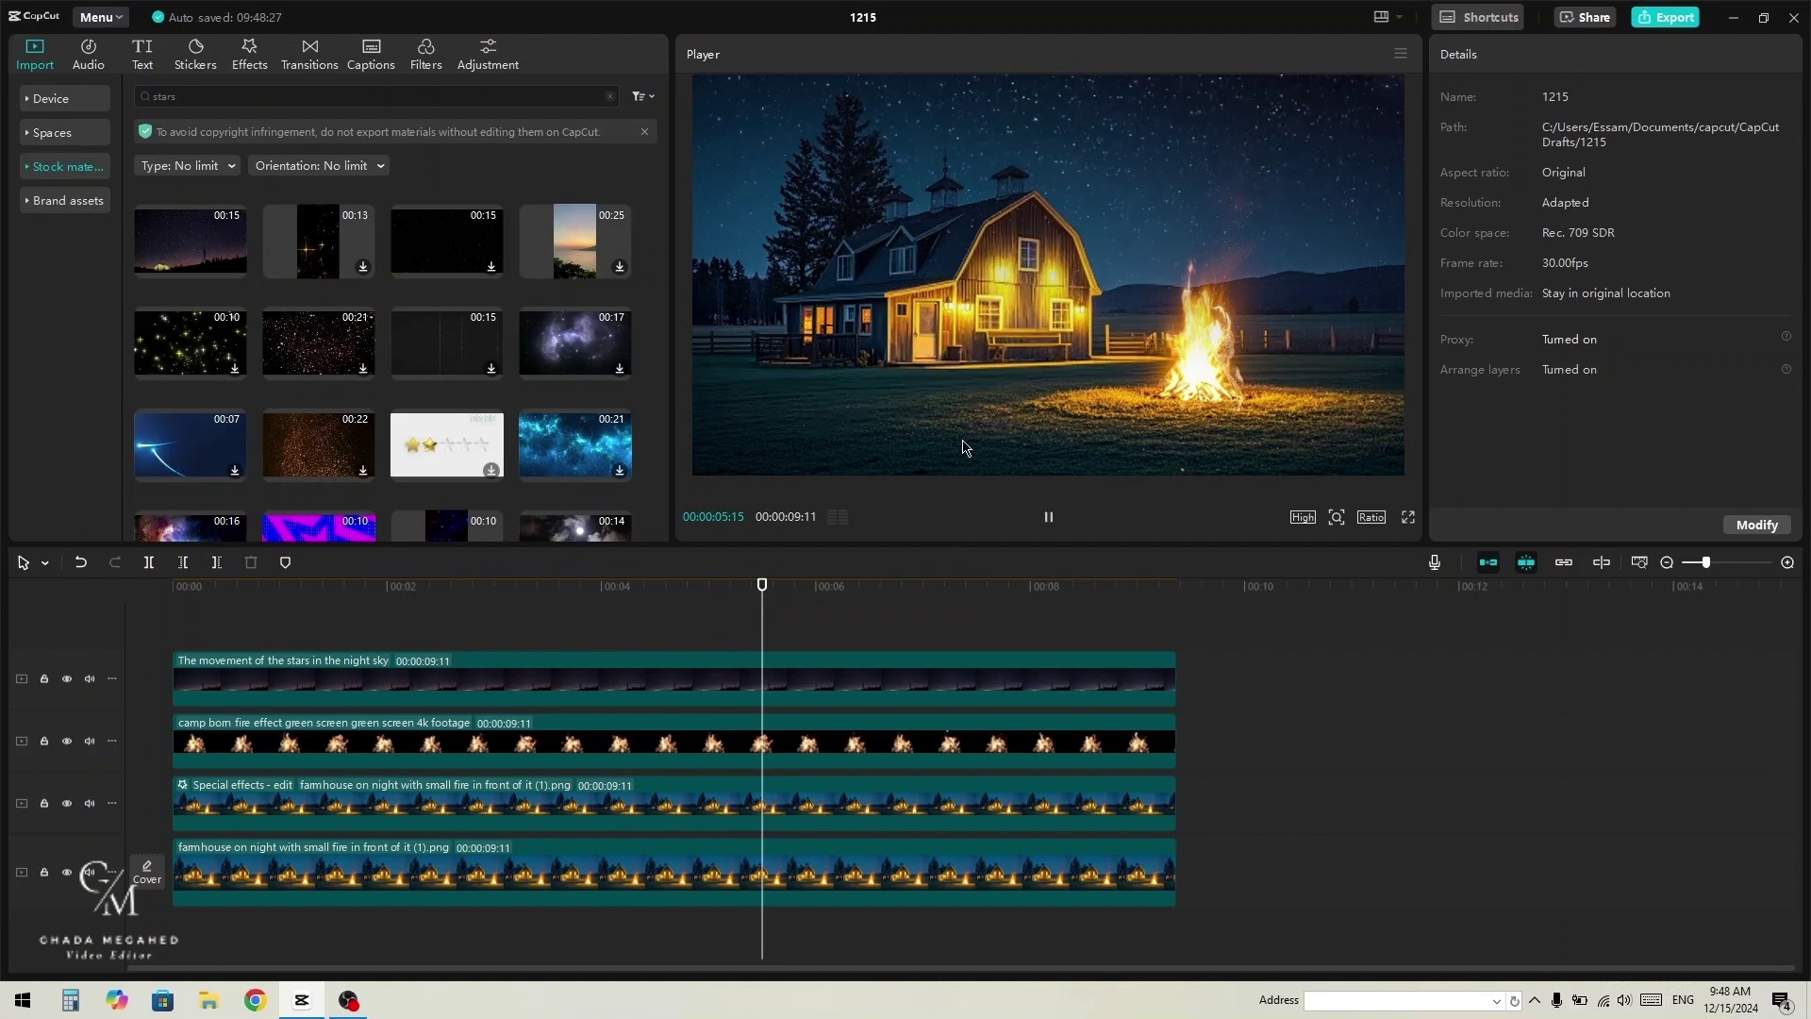
key("space")
key("space")
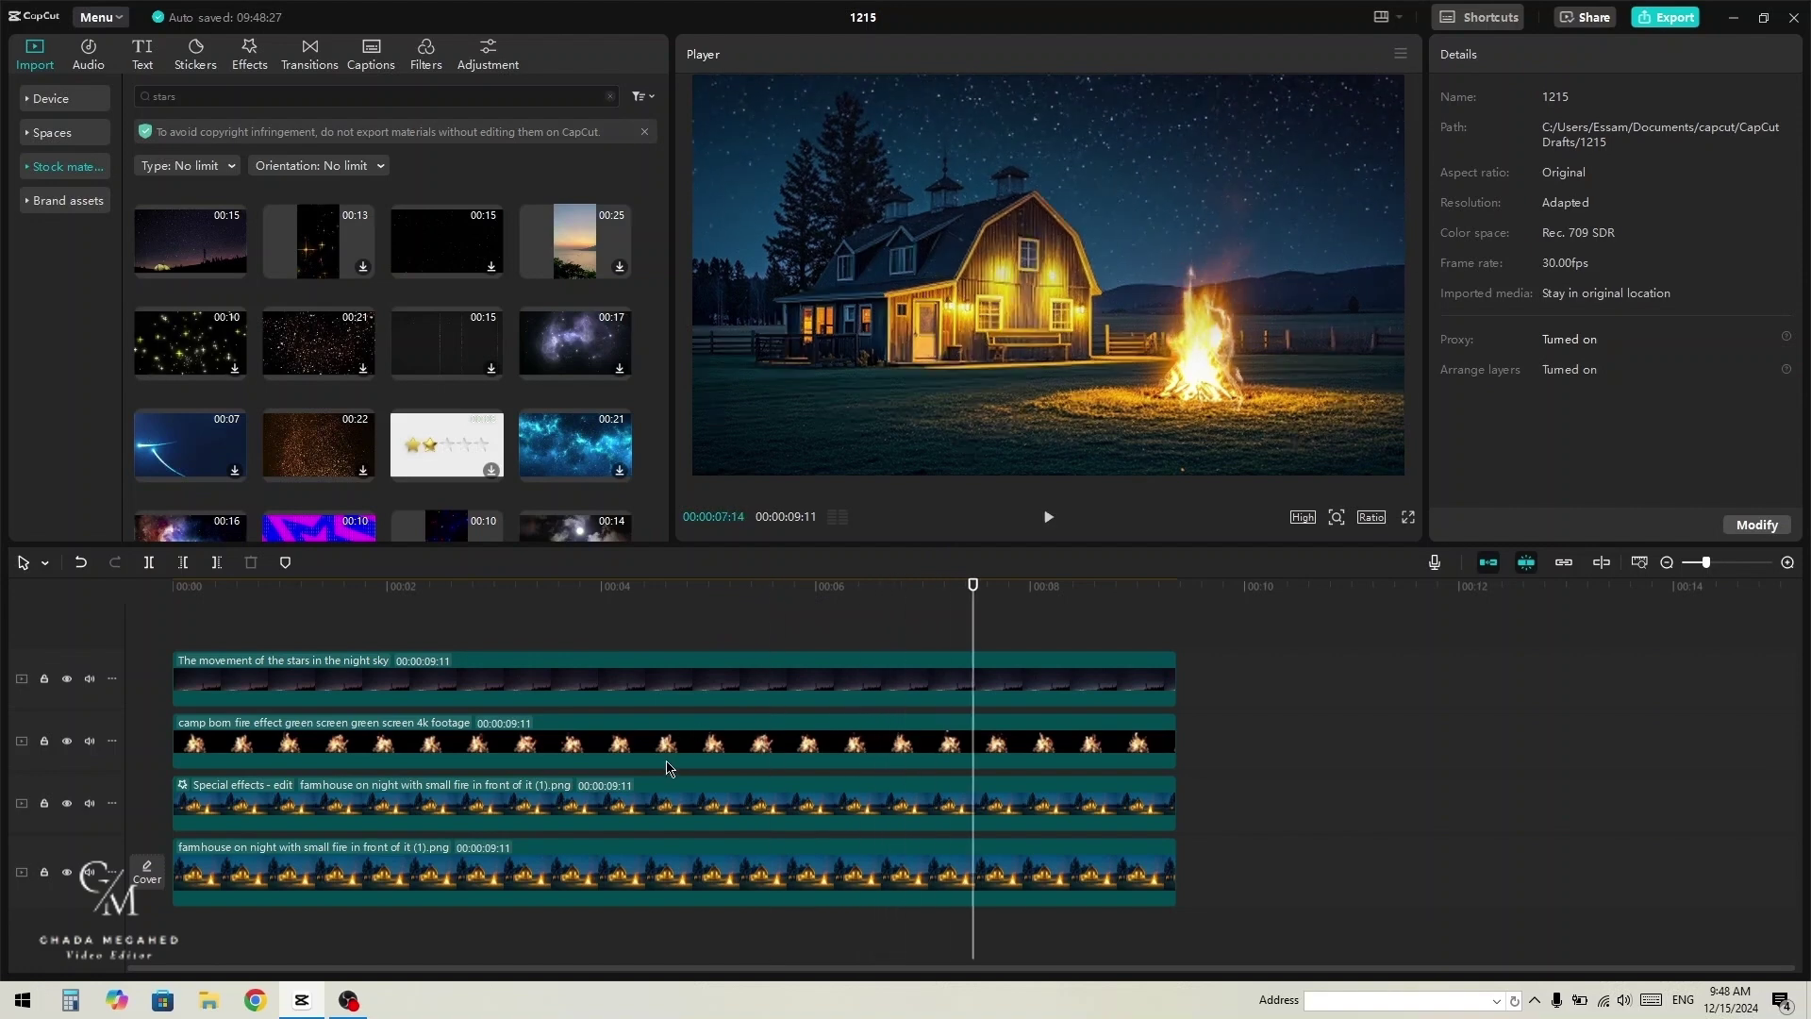
Step: Duplicate the original farmhouse image onto a track directly above it
left_click(656, 872)
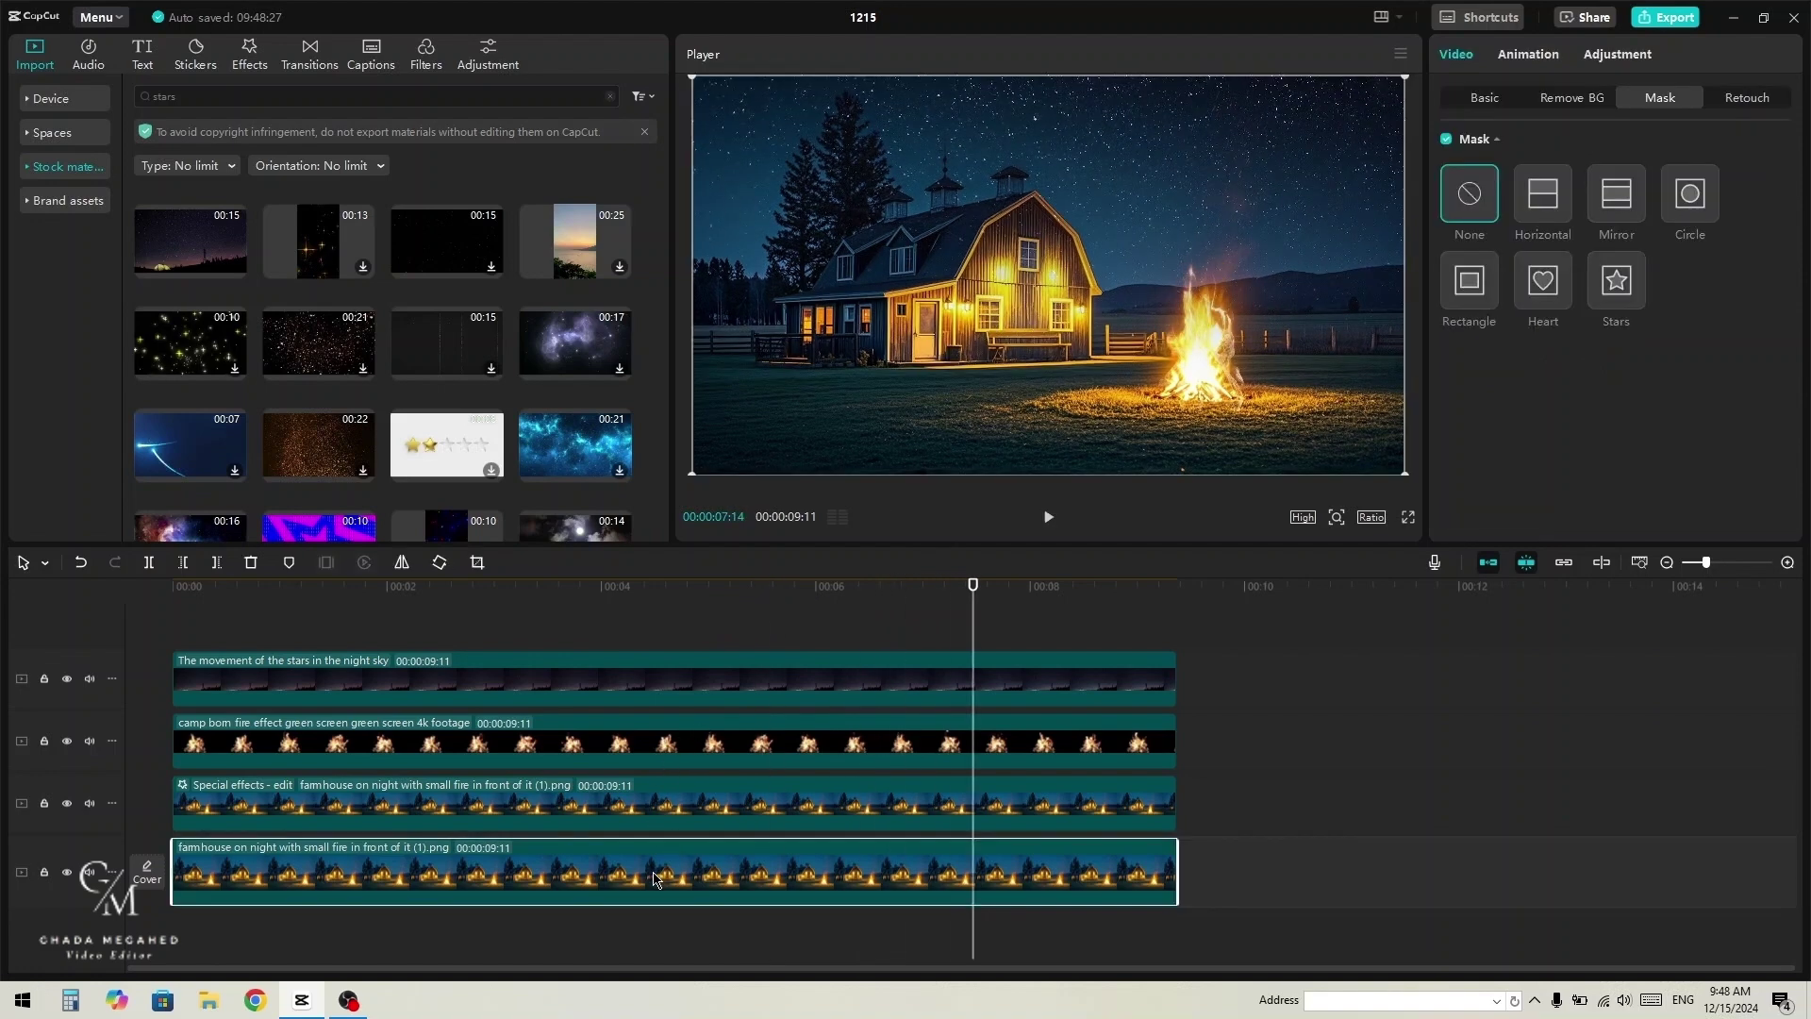
key("ctrl+c")
key("ctrl+v")
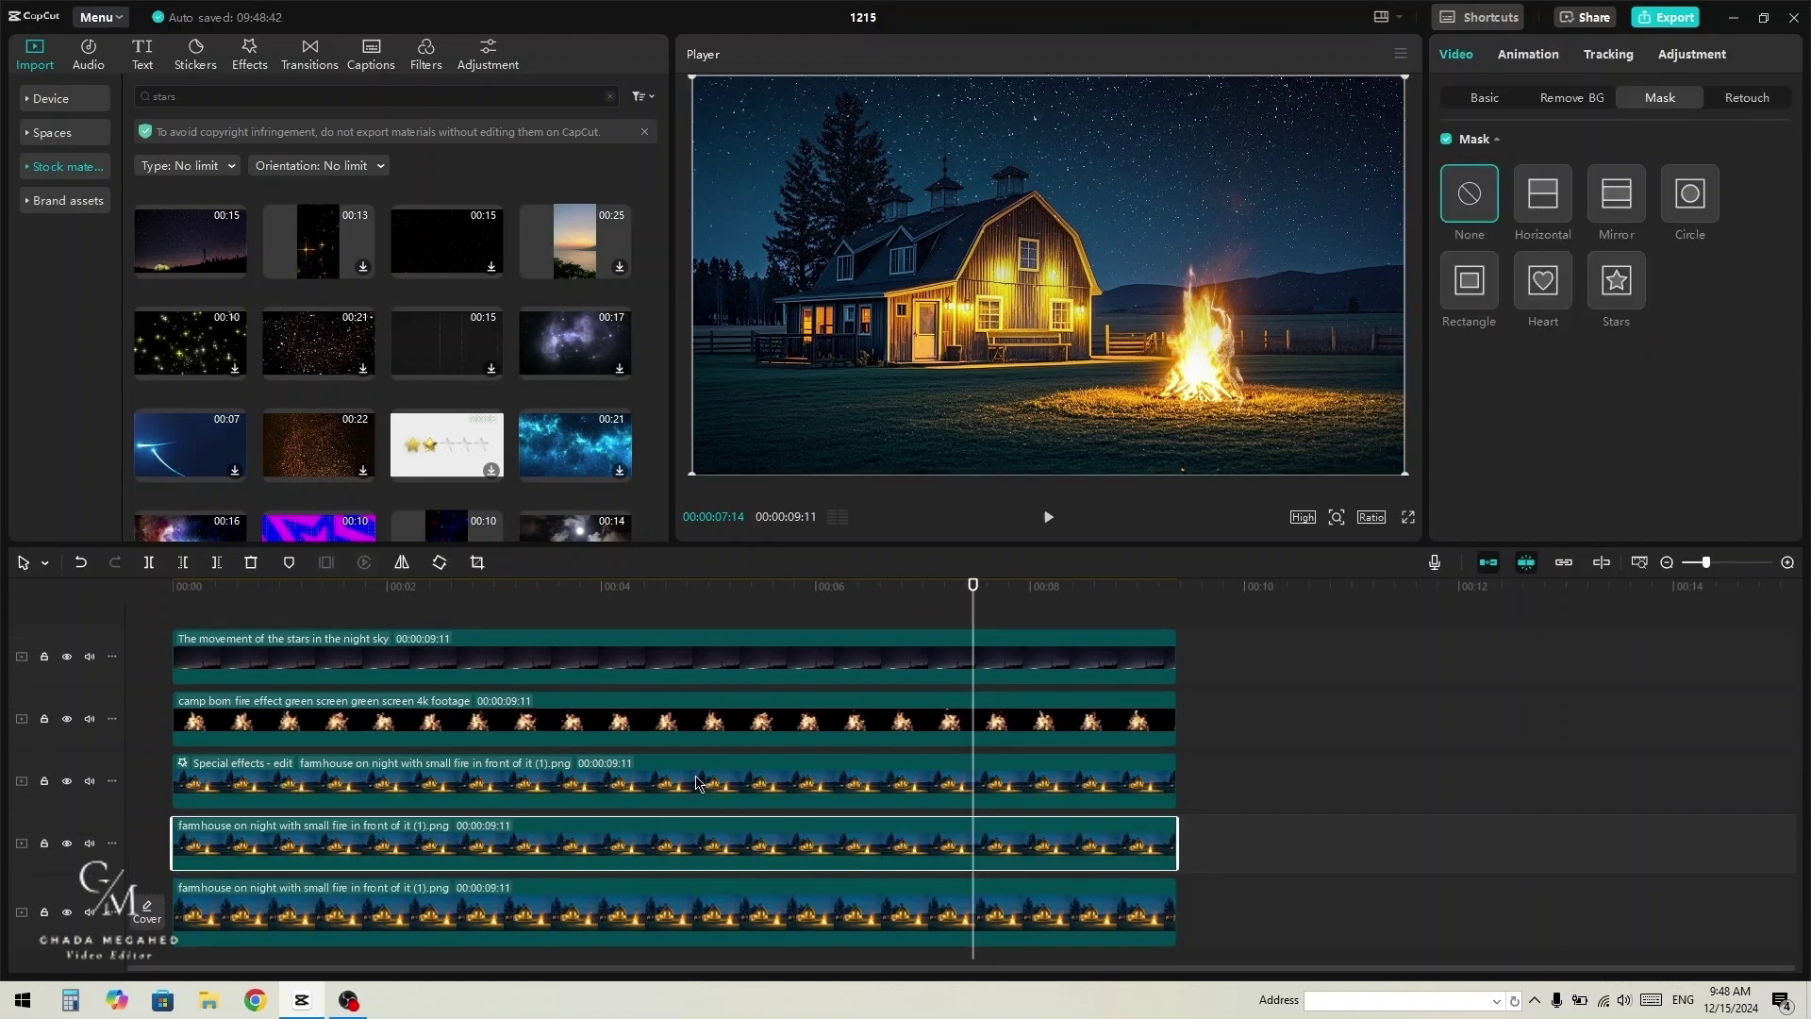
Step: Remove the background of the new unmasked farmhouse copy with Auto removal and move the copy to a track above the star clip
left_click(665, 787)
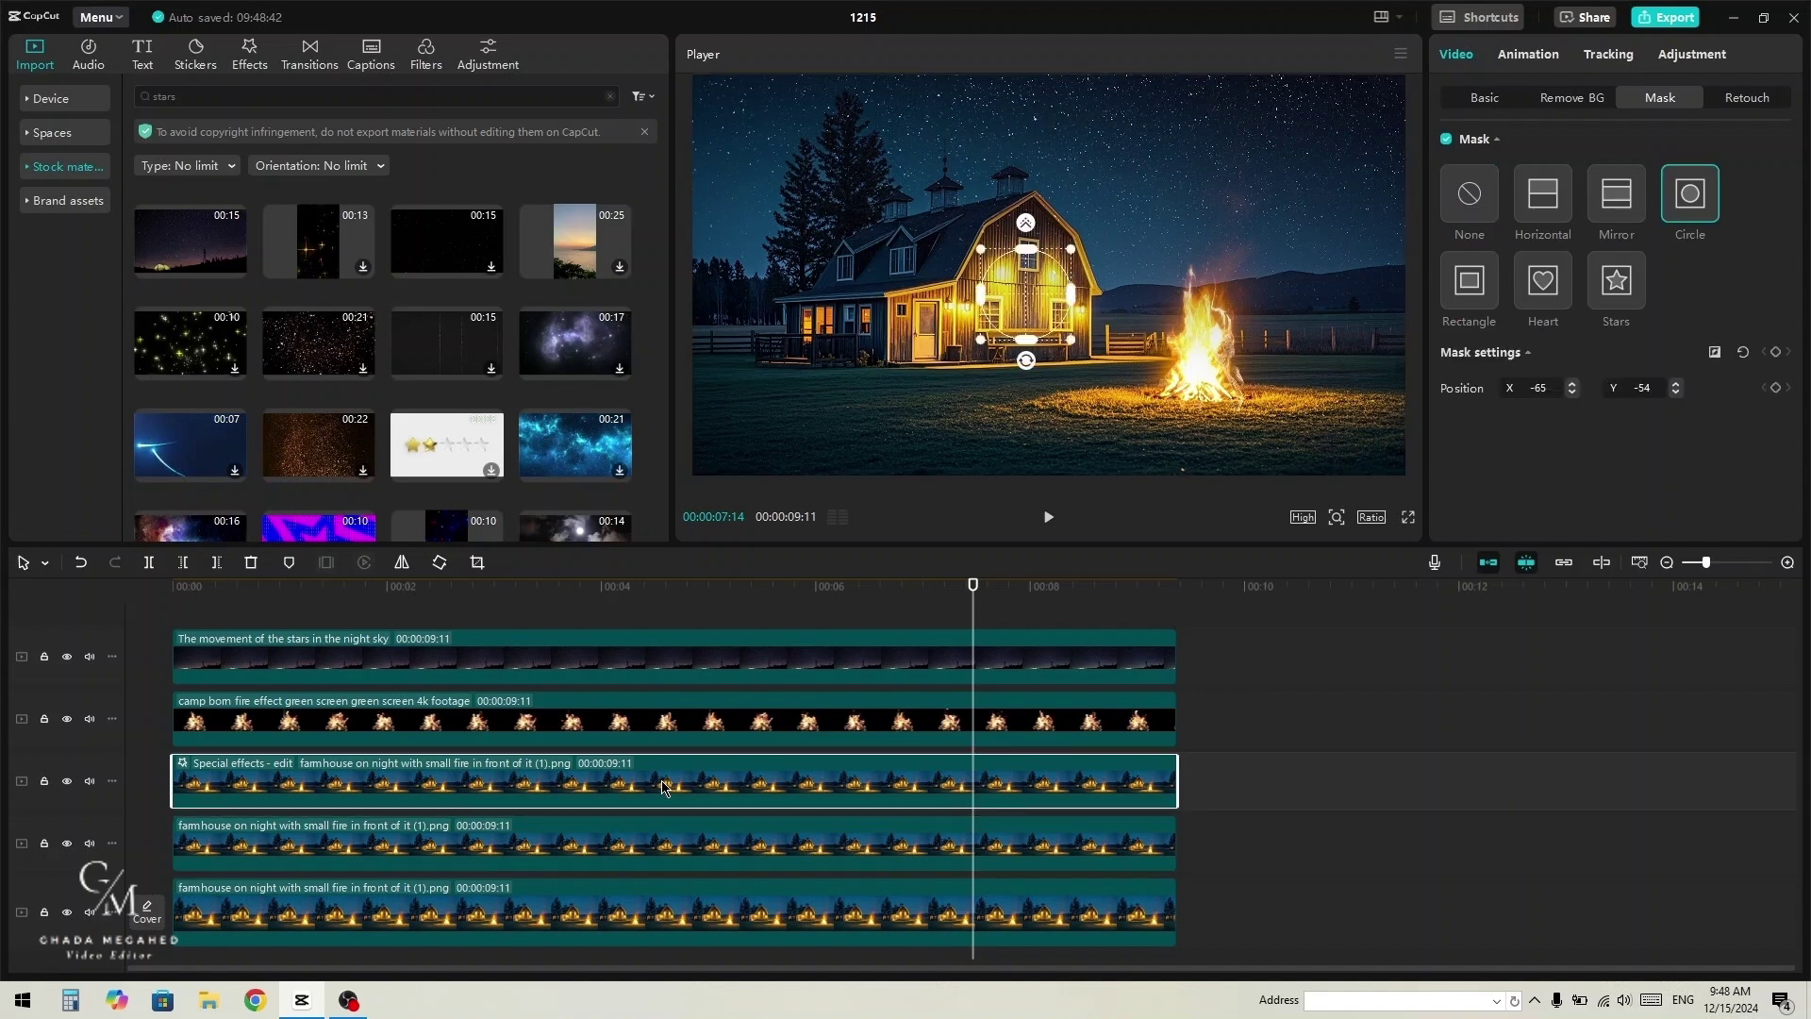
left_click(655, 849)
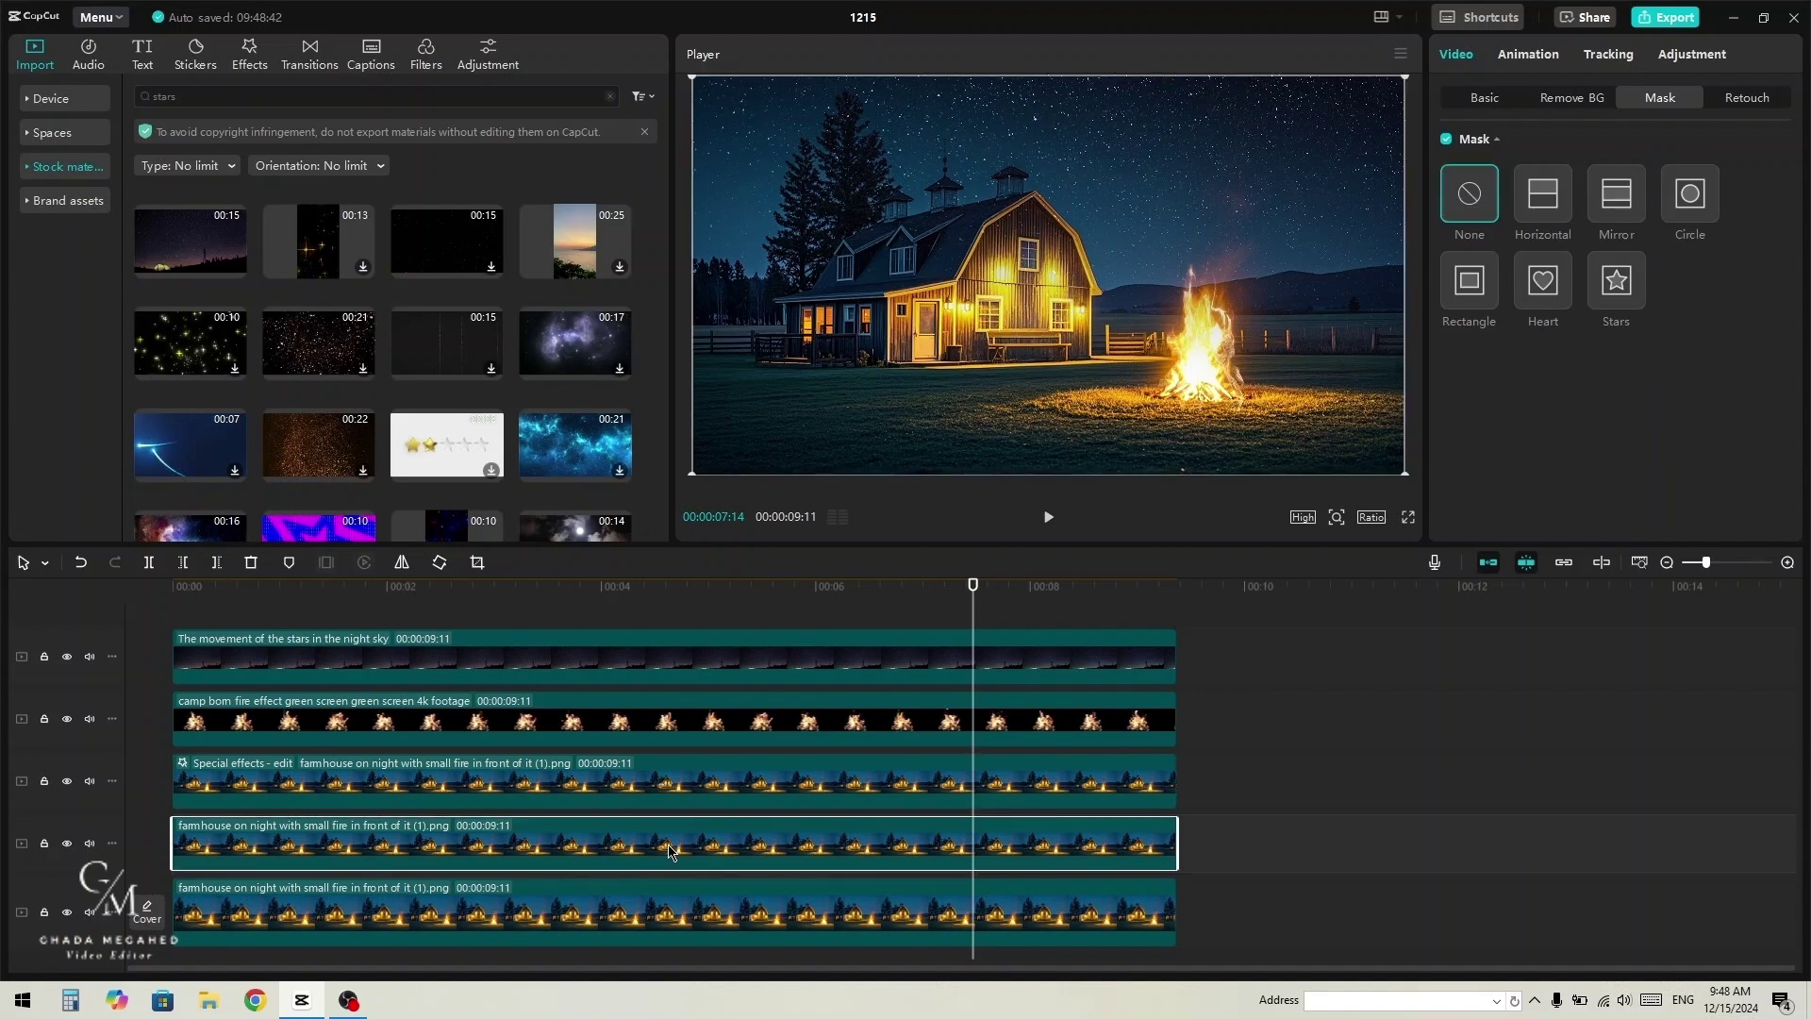
left_click(1485, 99)
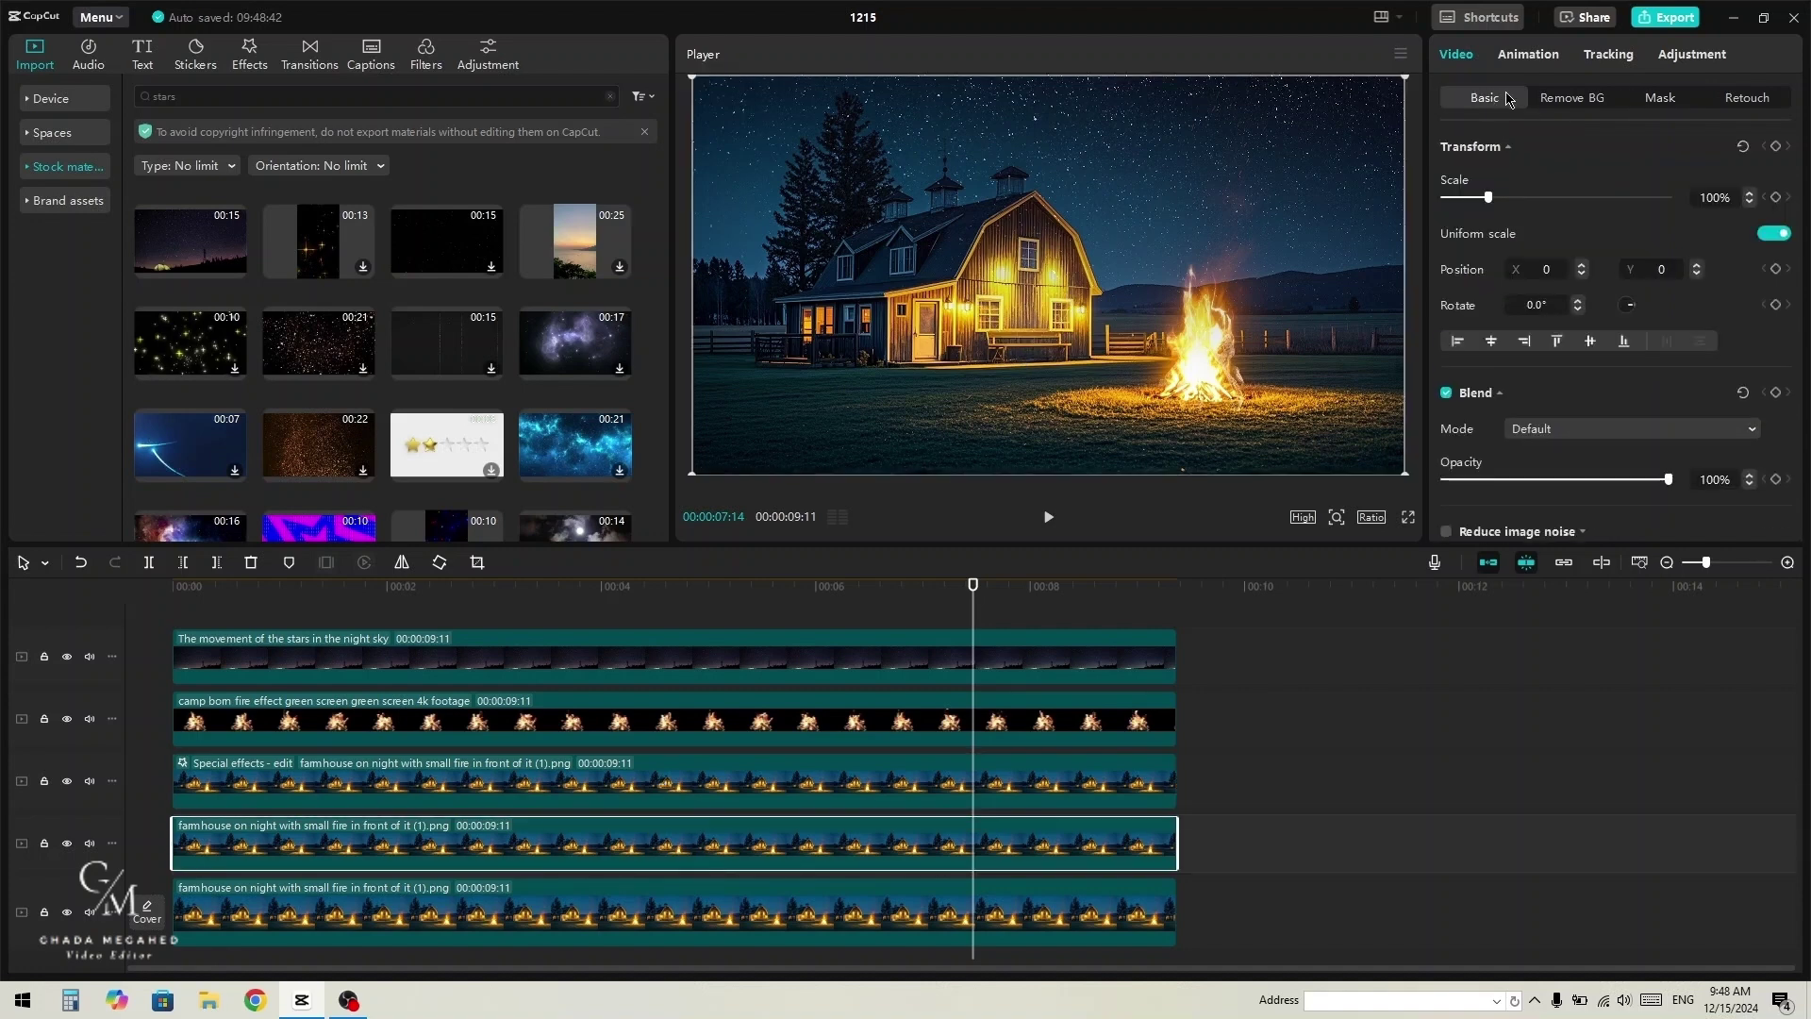
left_click(1571, 100)
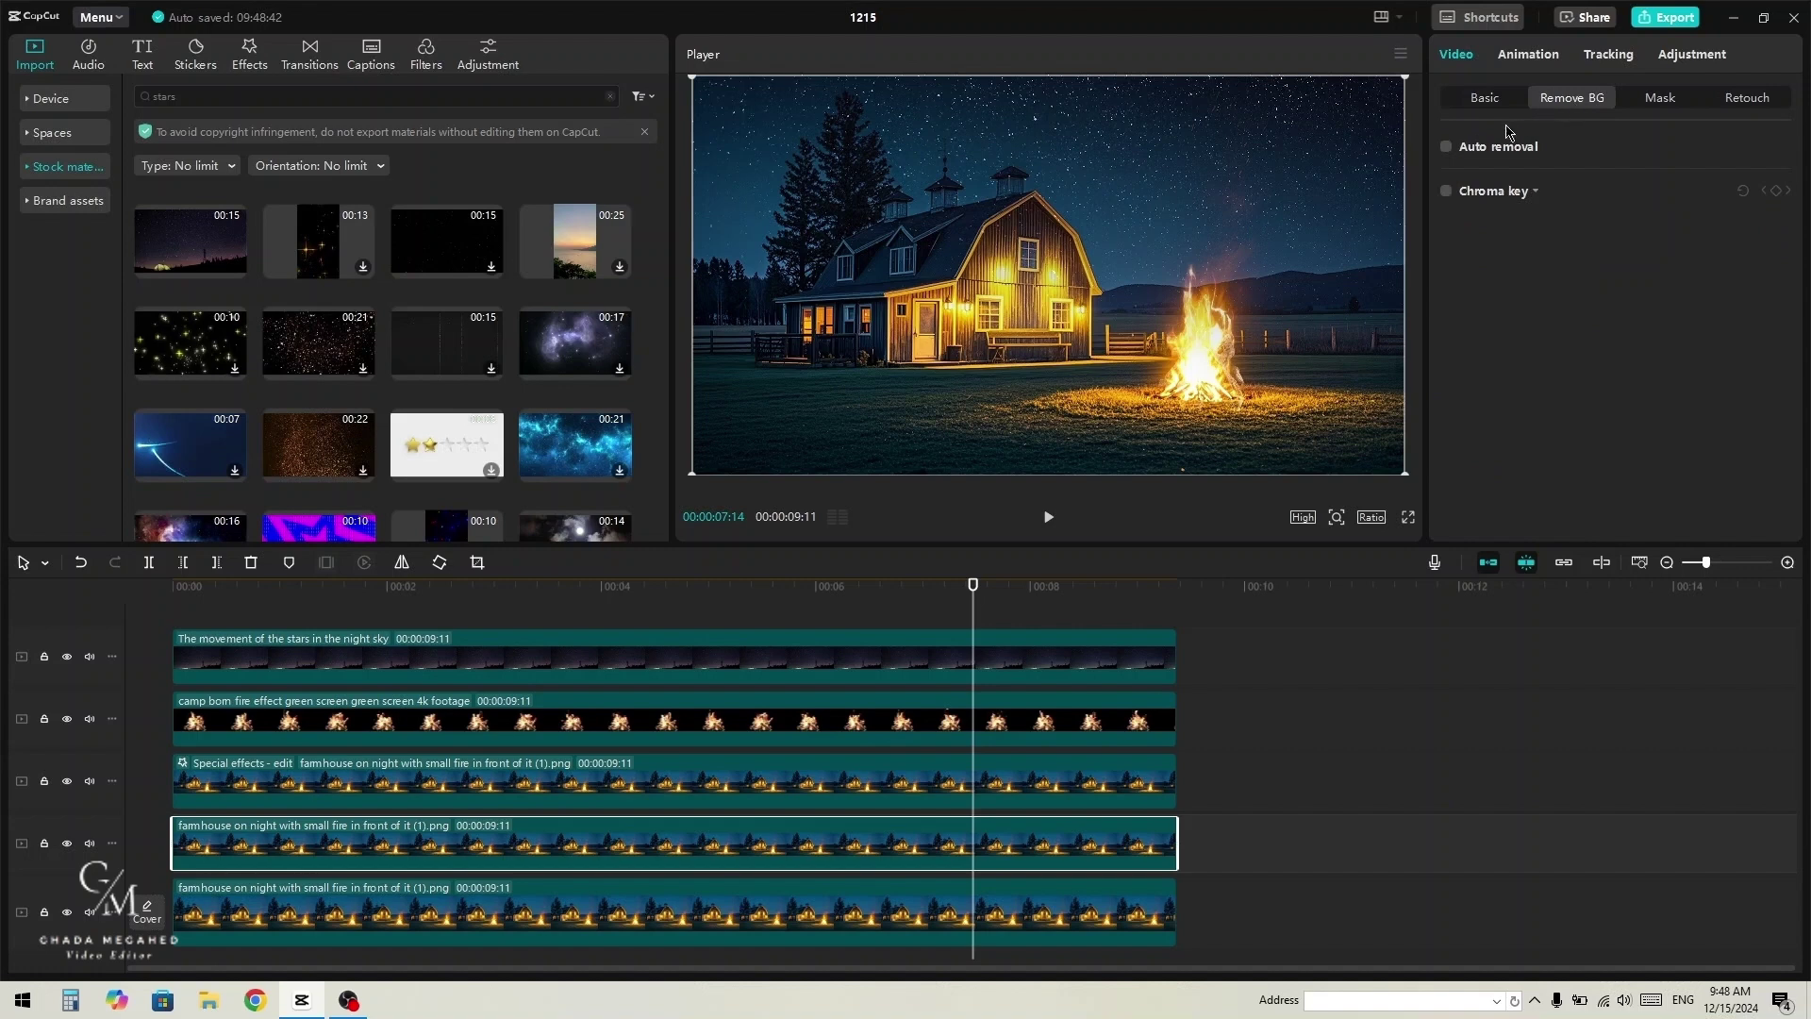
left_click(1448, 149)
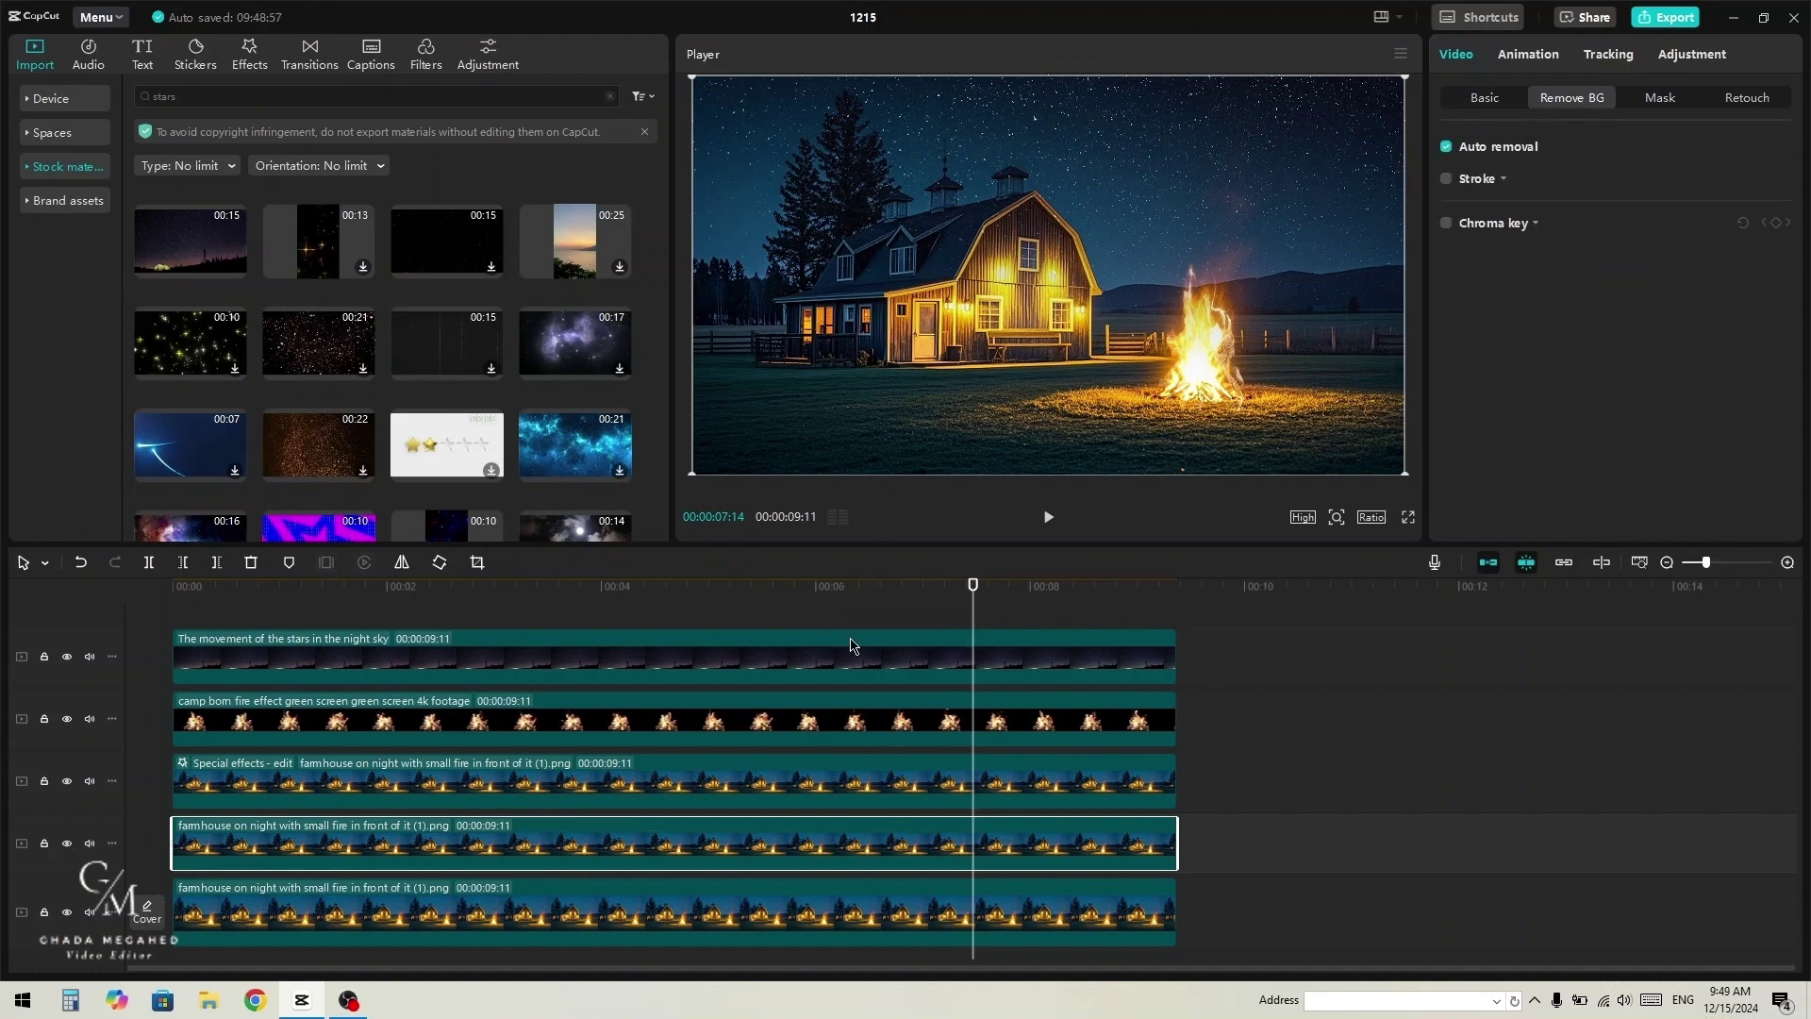
left_click_drag(754, 844, 752, 624)
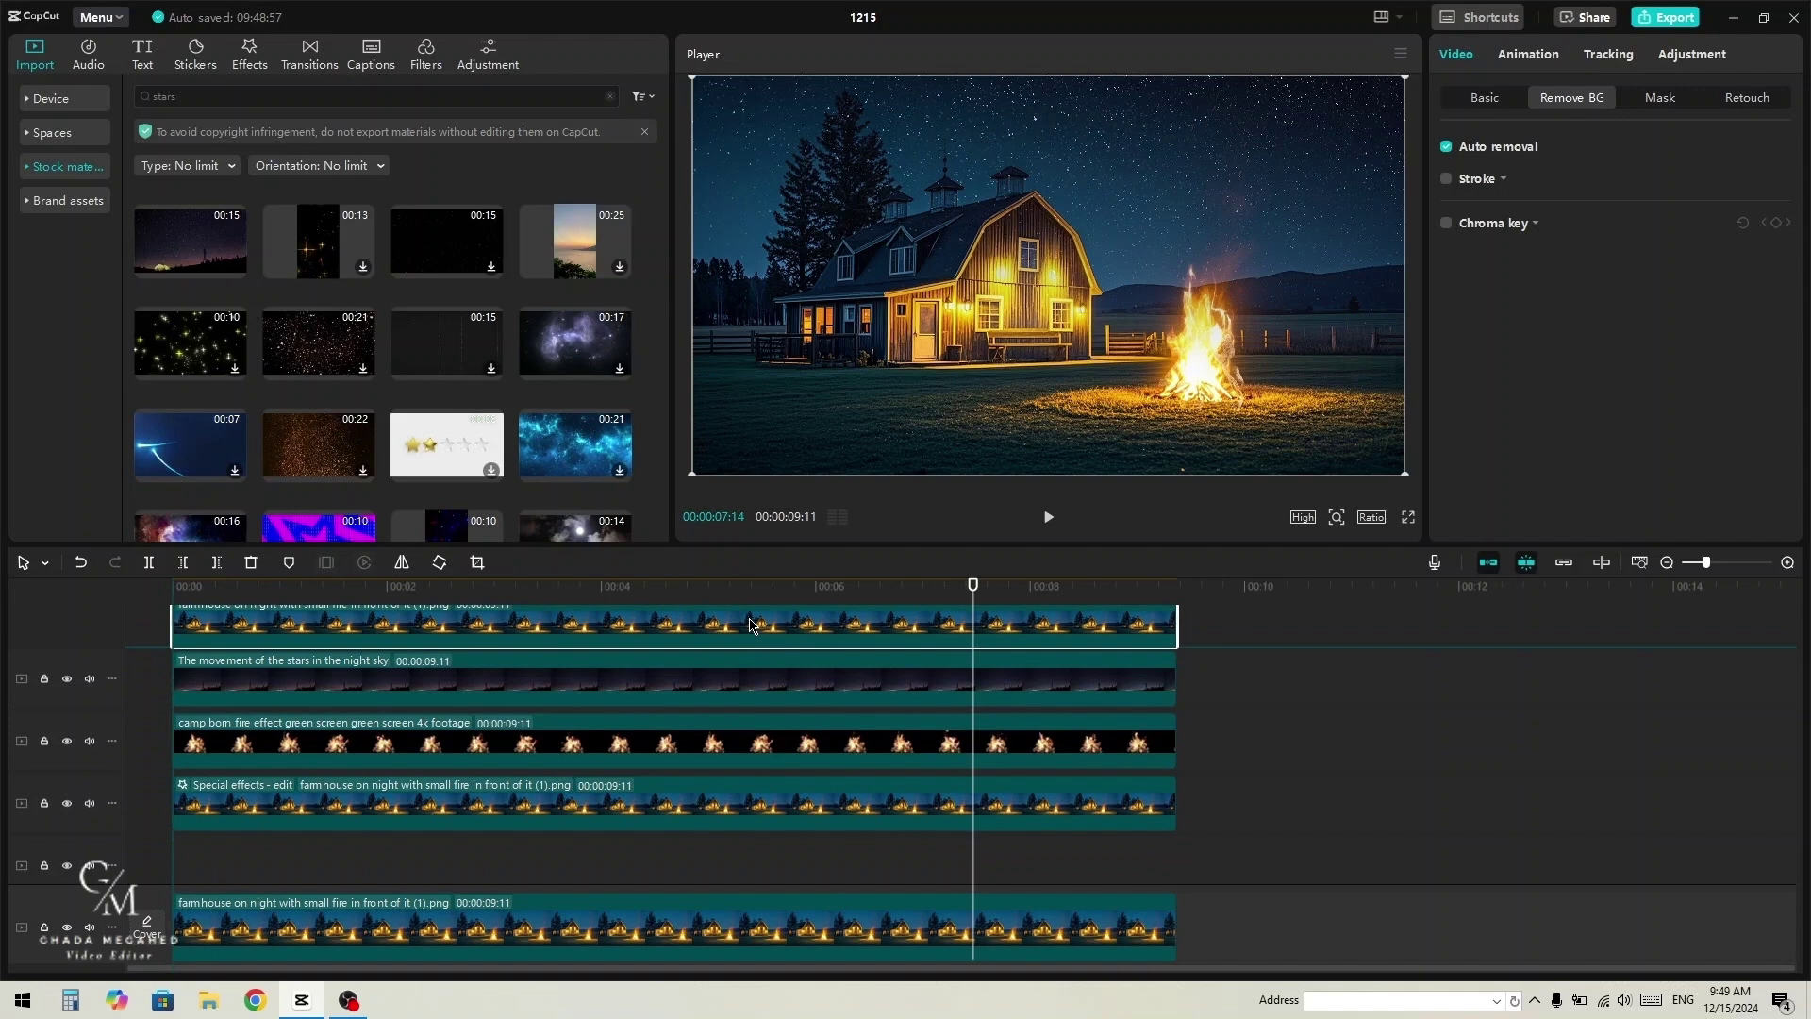
left_click_drag(752, 624, 752, 625)
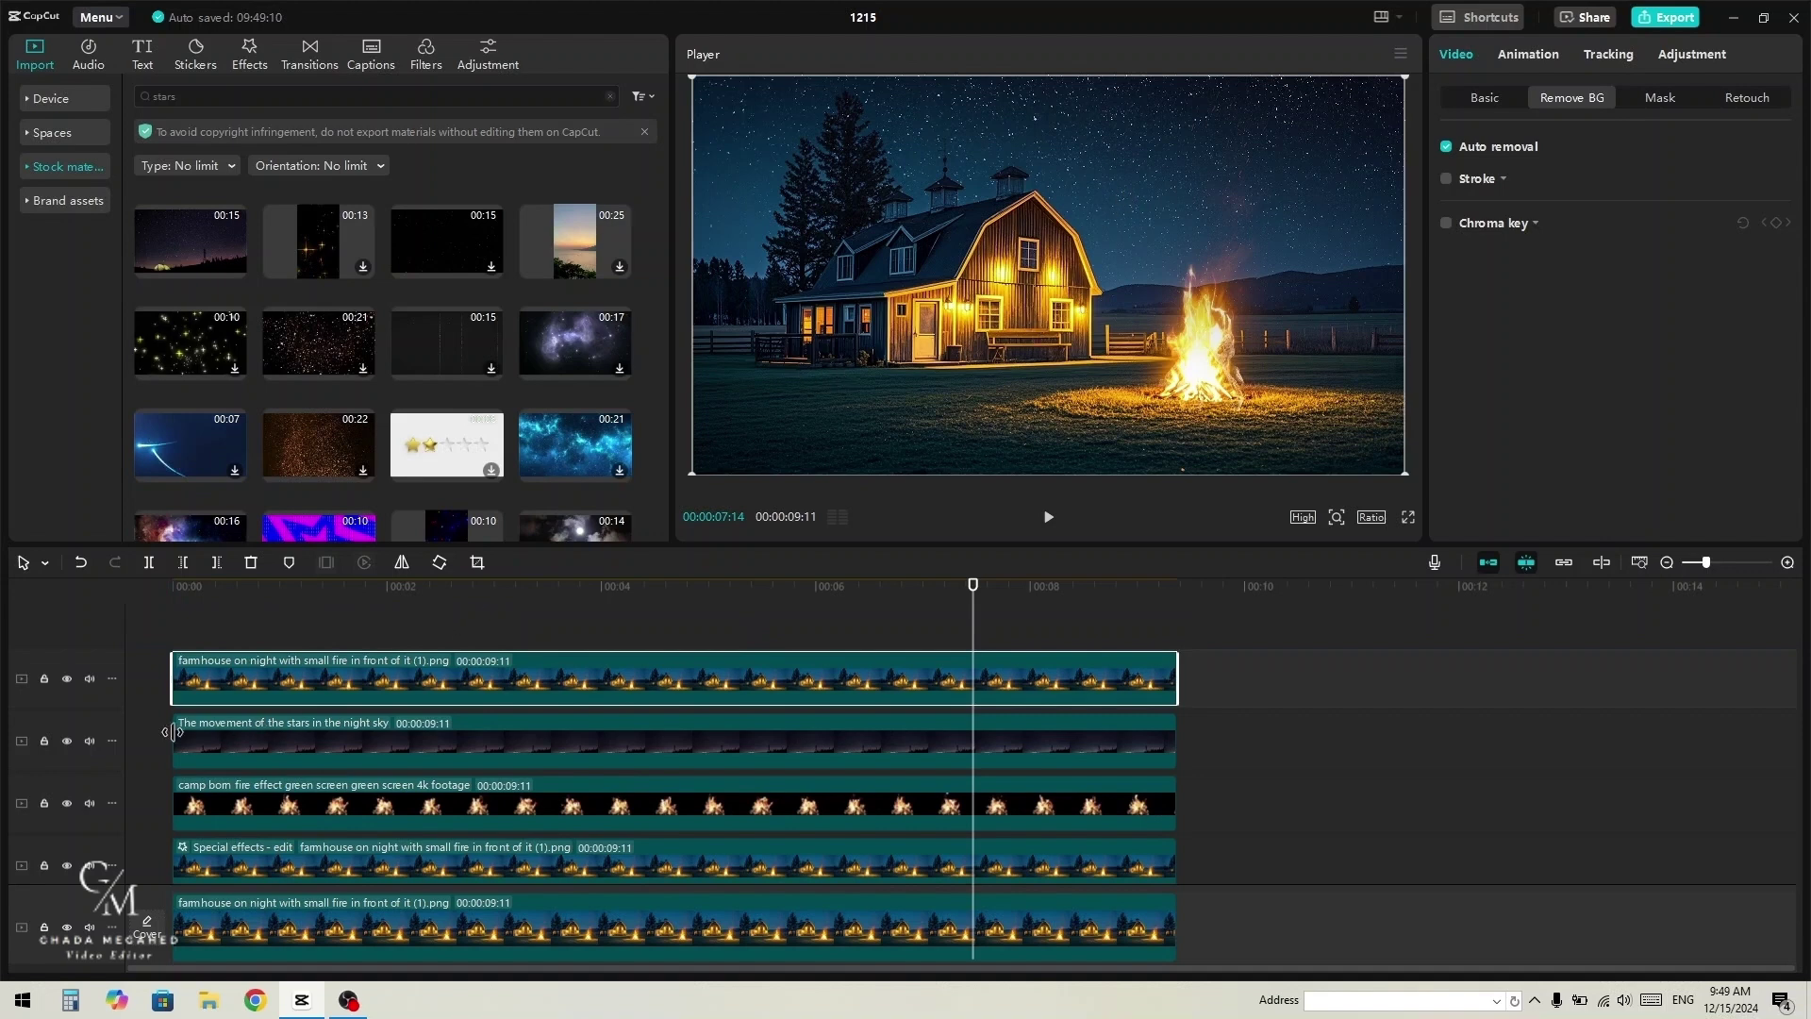
Step: Play the timeline from the start to review the moving stars behind the farmhouse cutout
left_click(186, 631)
key("space")
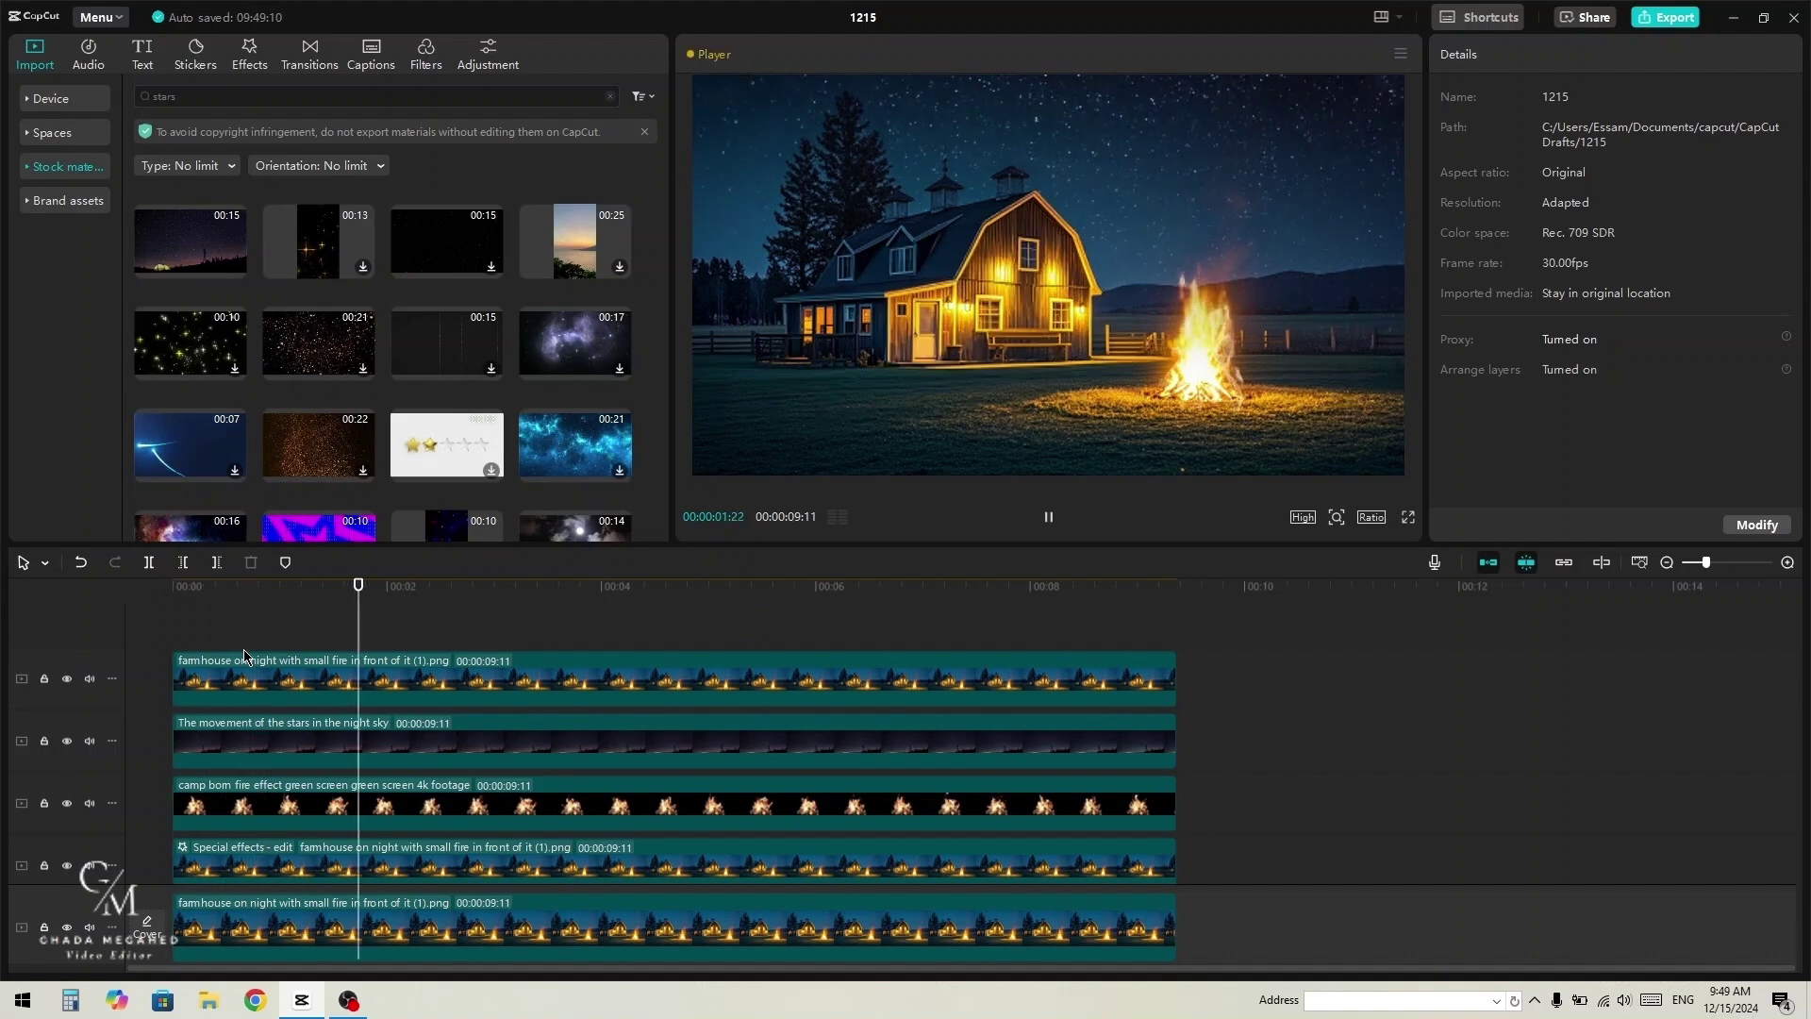
key("space")
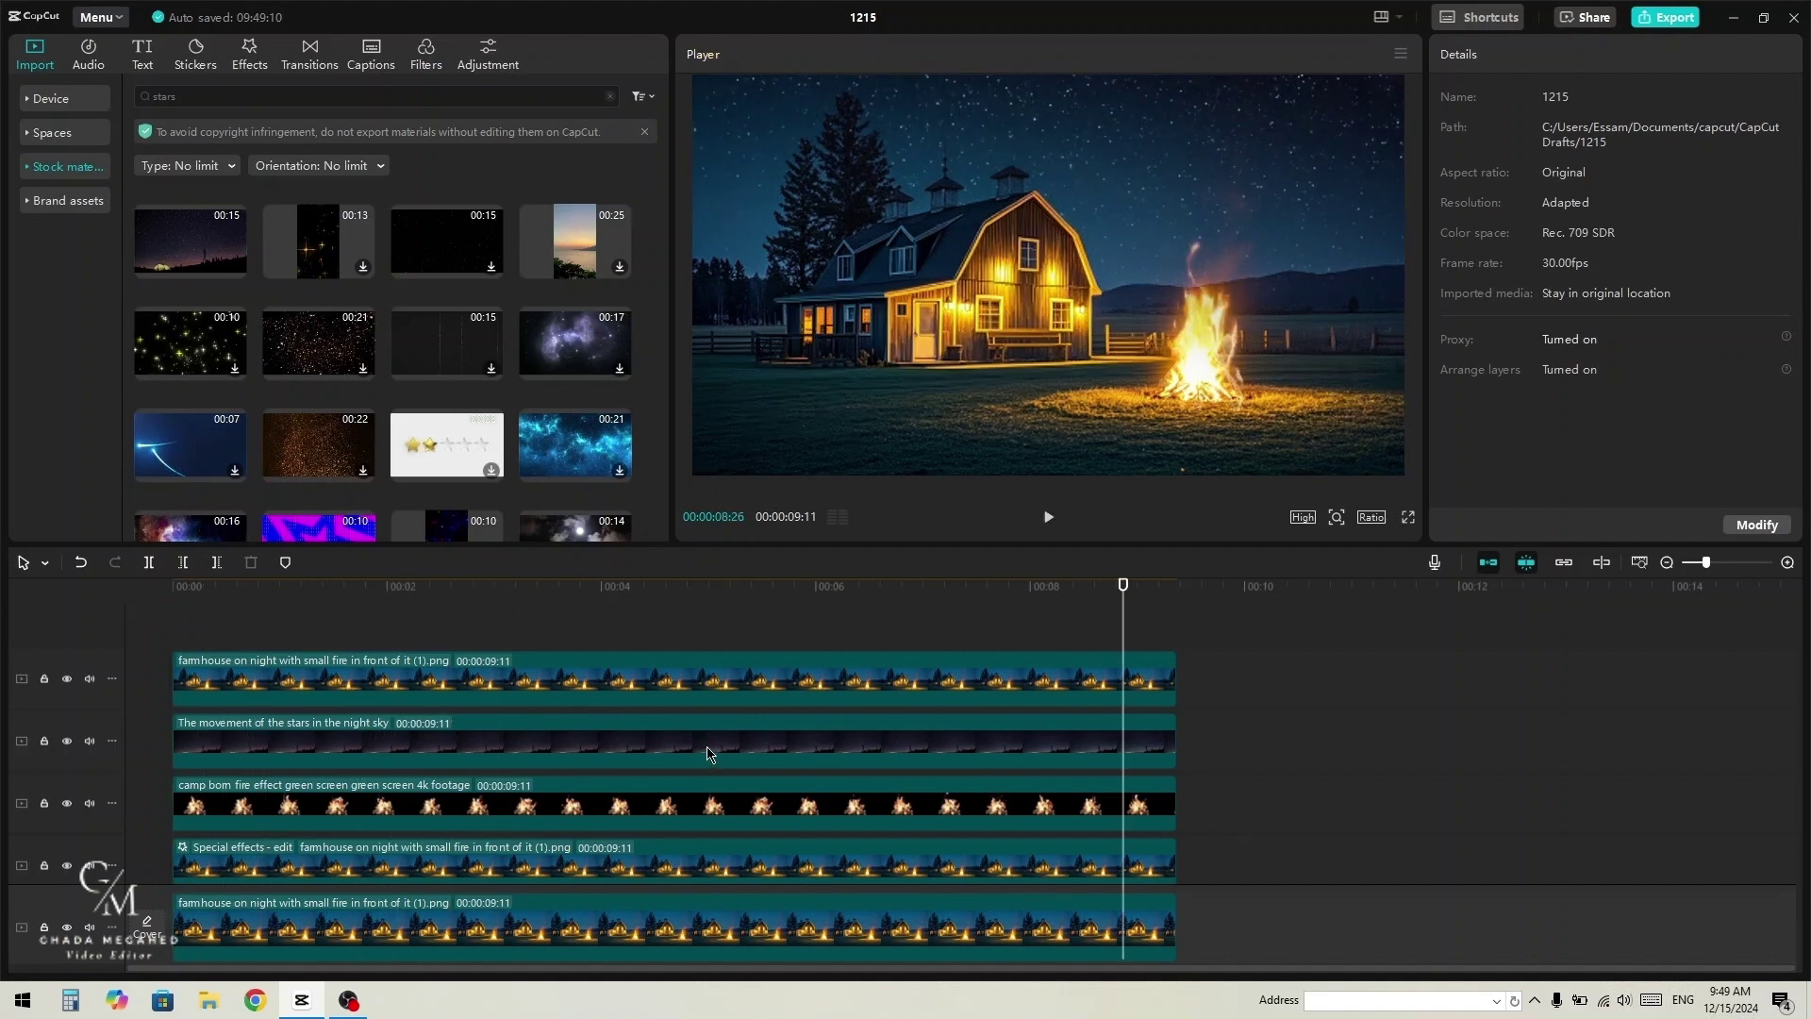
Step: Set the rotation of the star clip's Horizontal mask to 5°
left_click(708, 753)
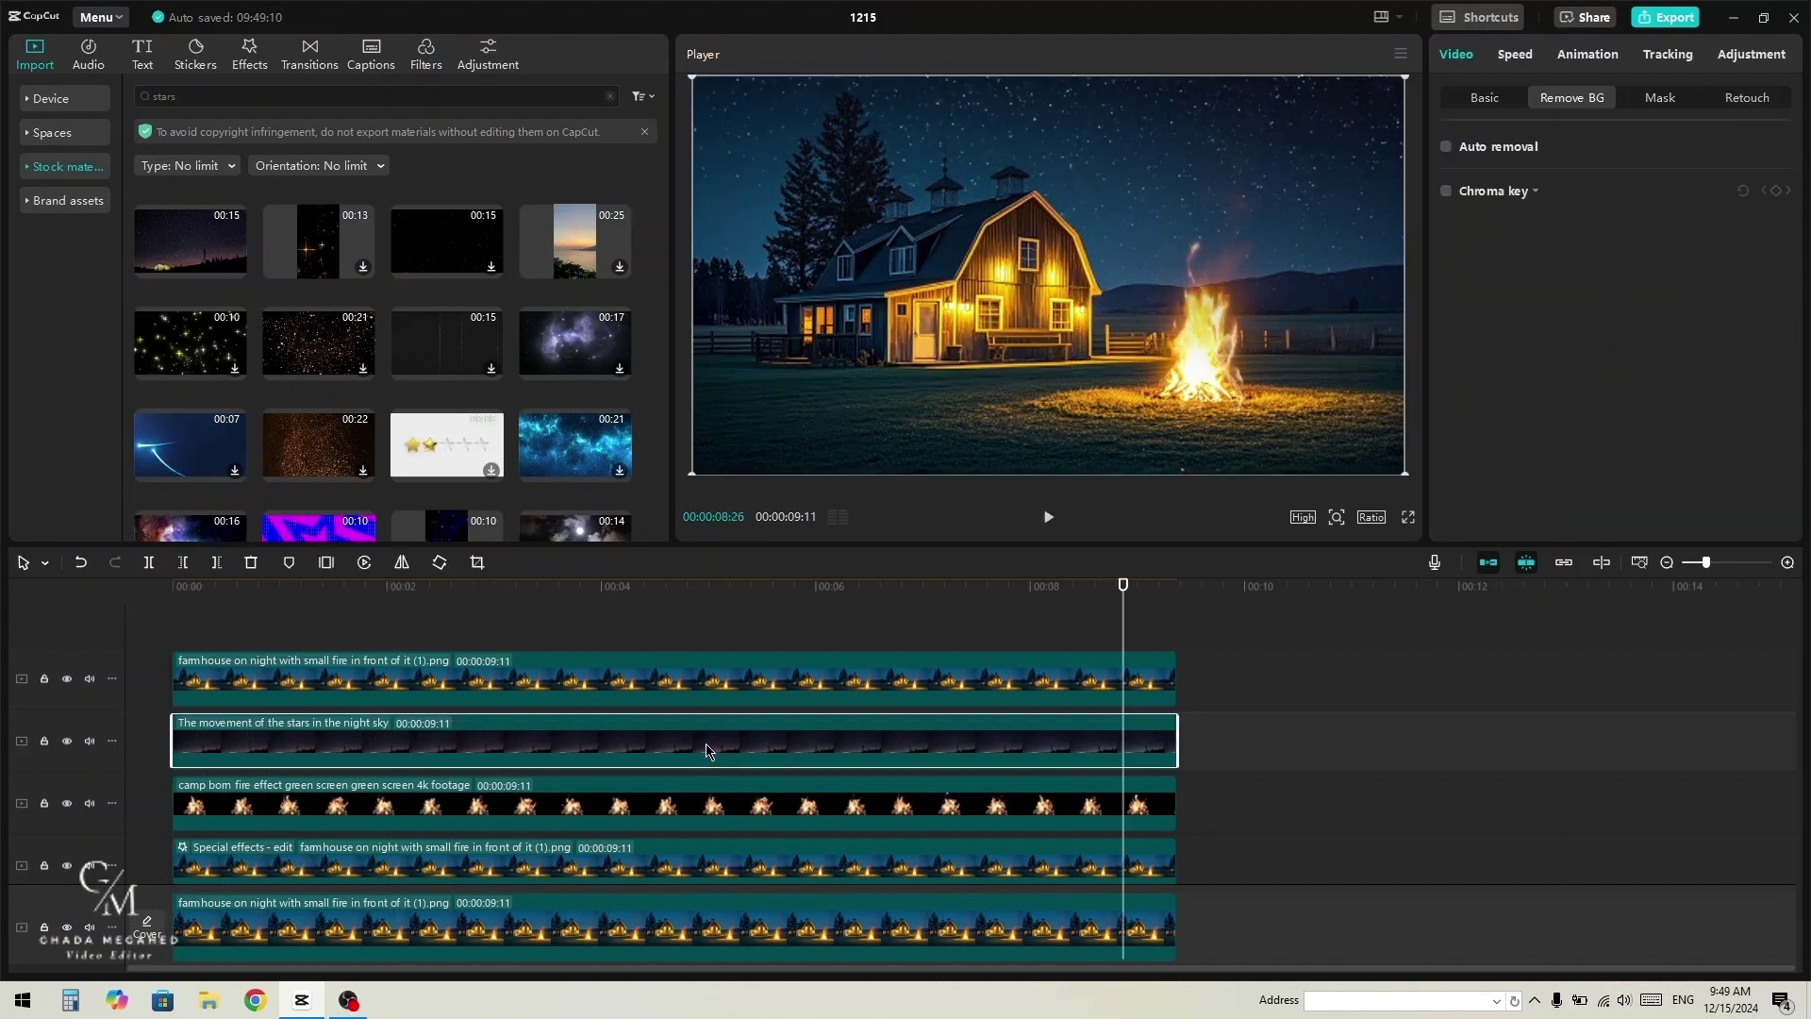
left_click(1658, 98)
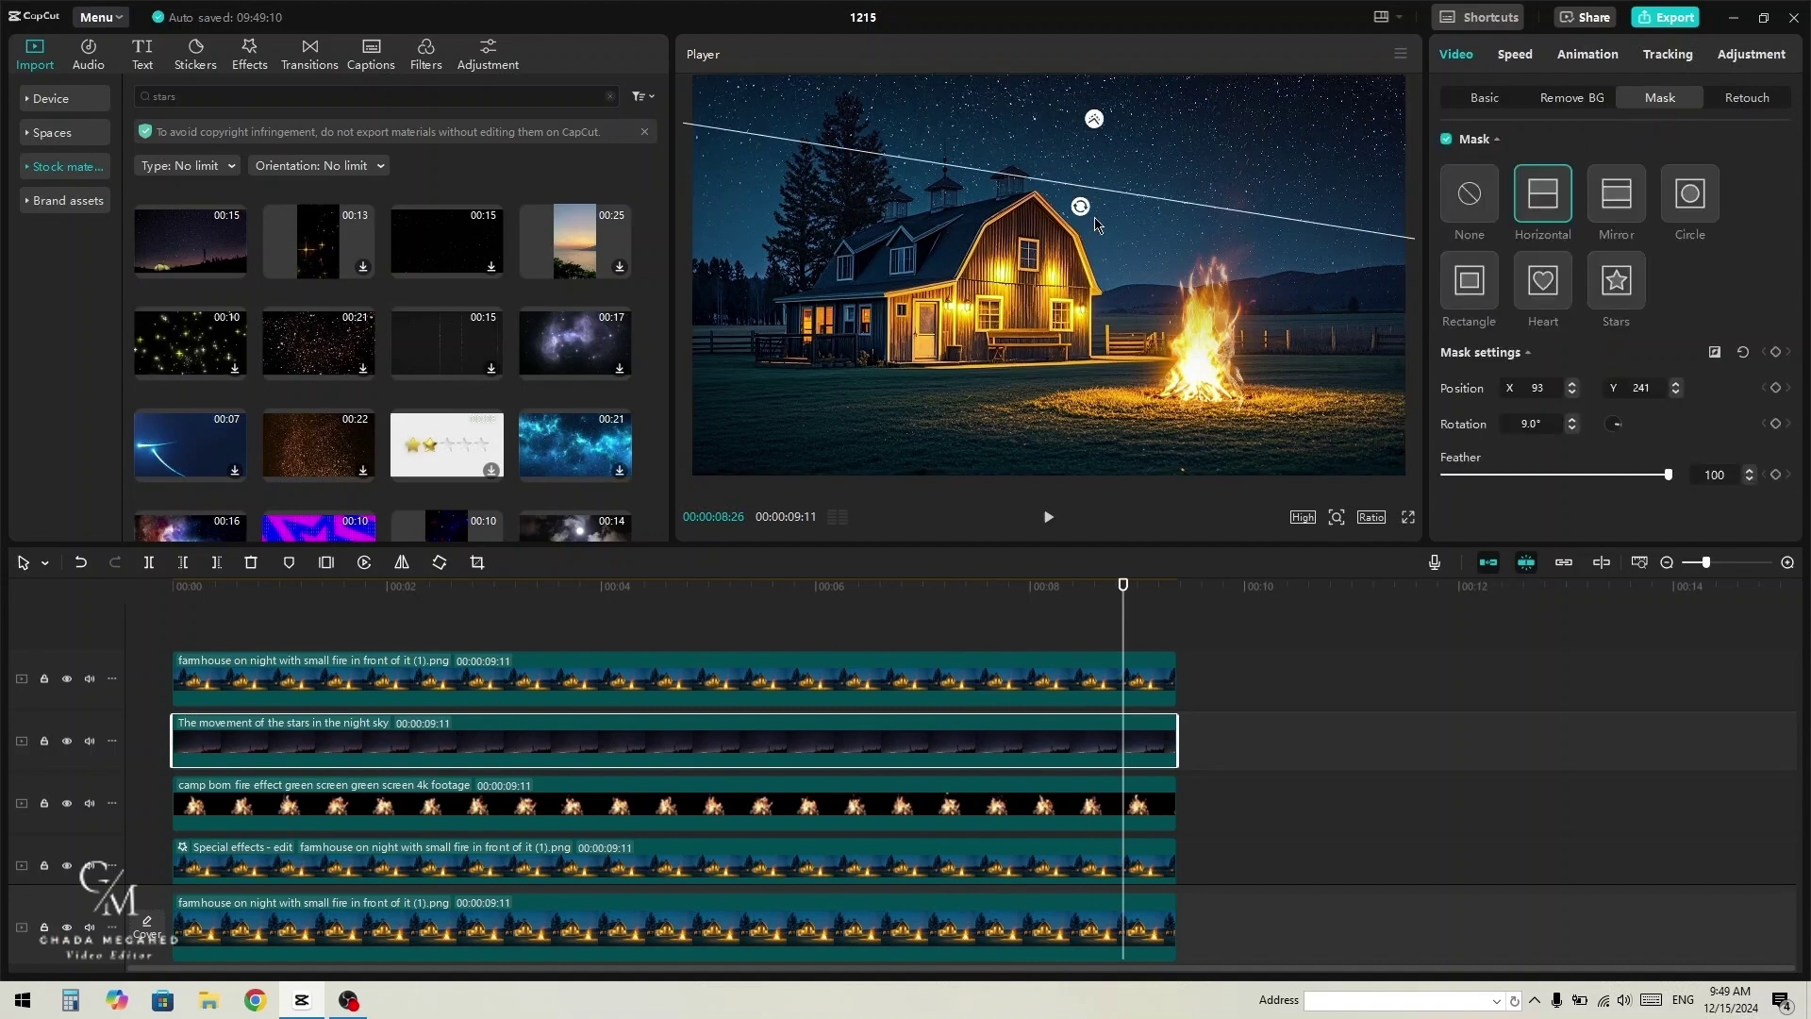
left_click(1571, 430)
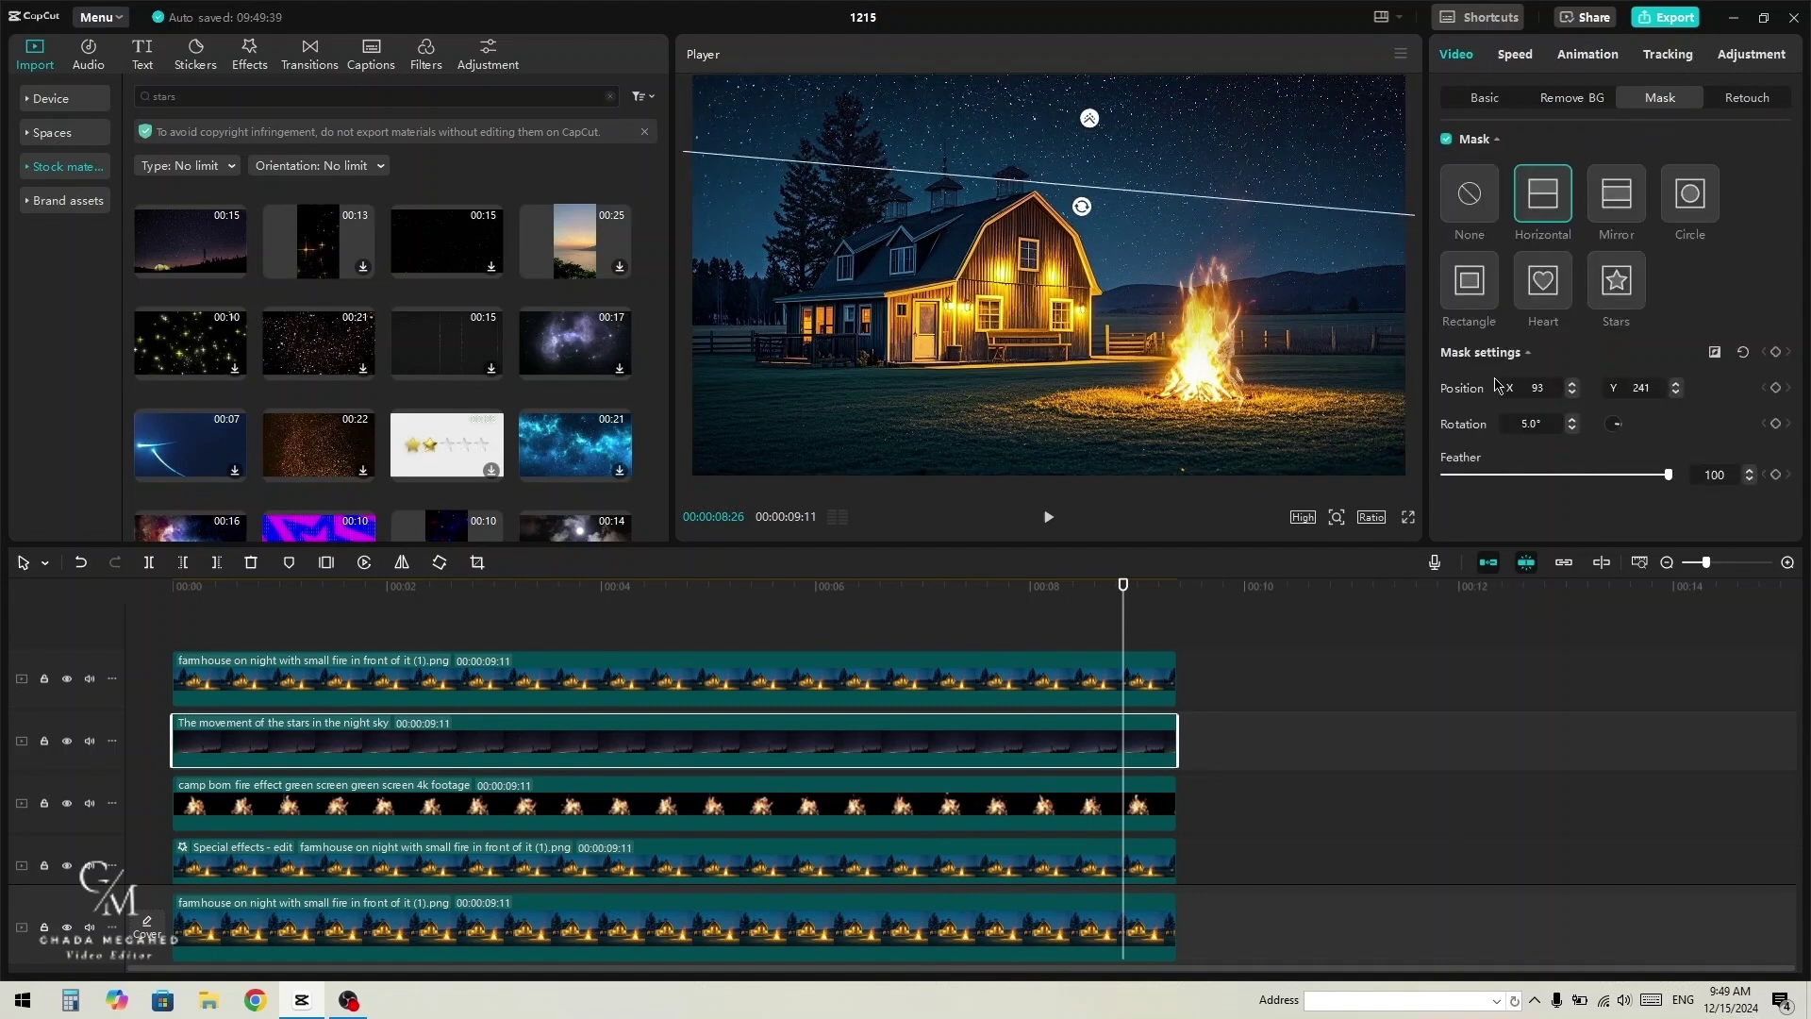
Step: Play back the timeline to check how the stars blend with the sky above the farmhouse after the mask rotation change
left_click(293, 618)
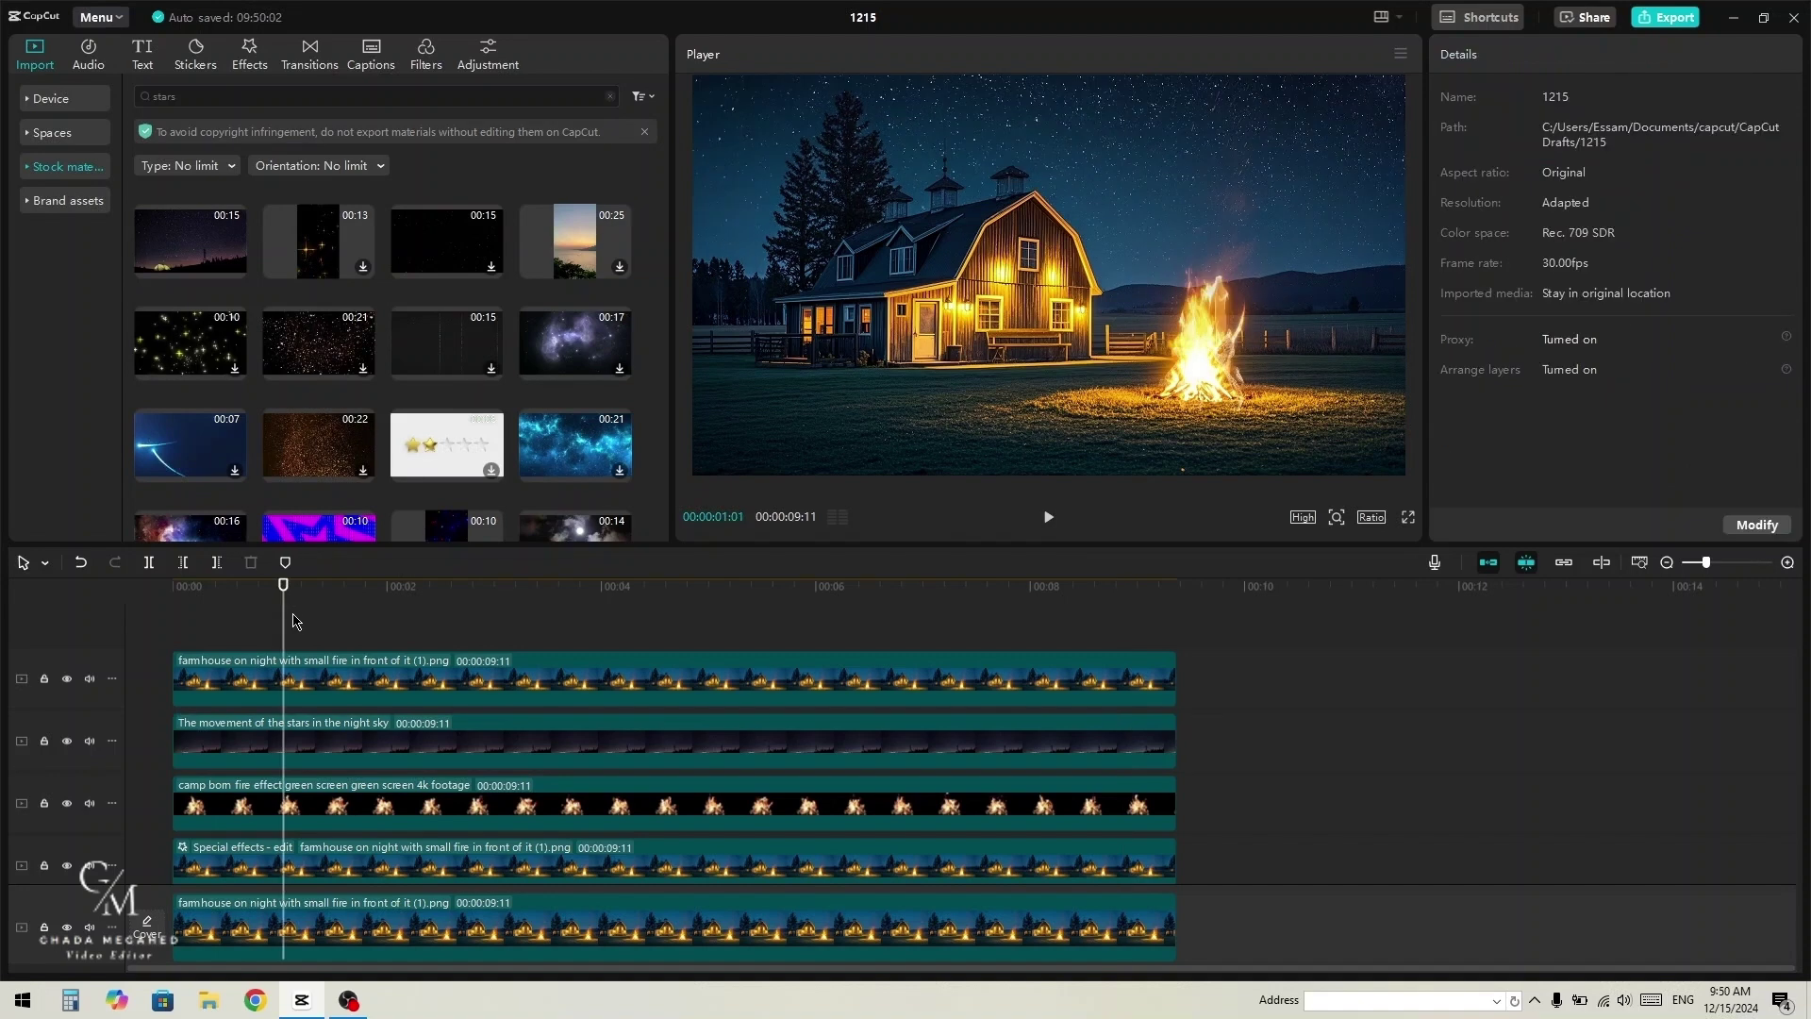
key("space")
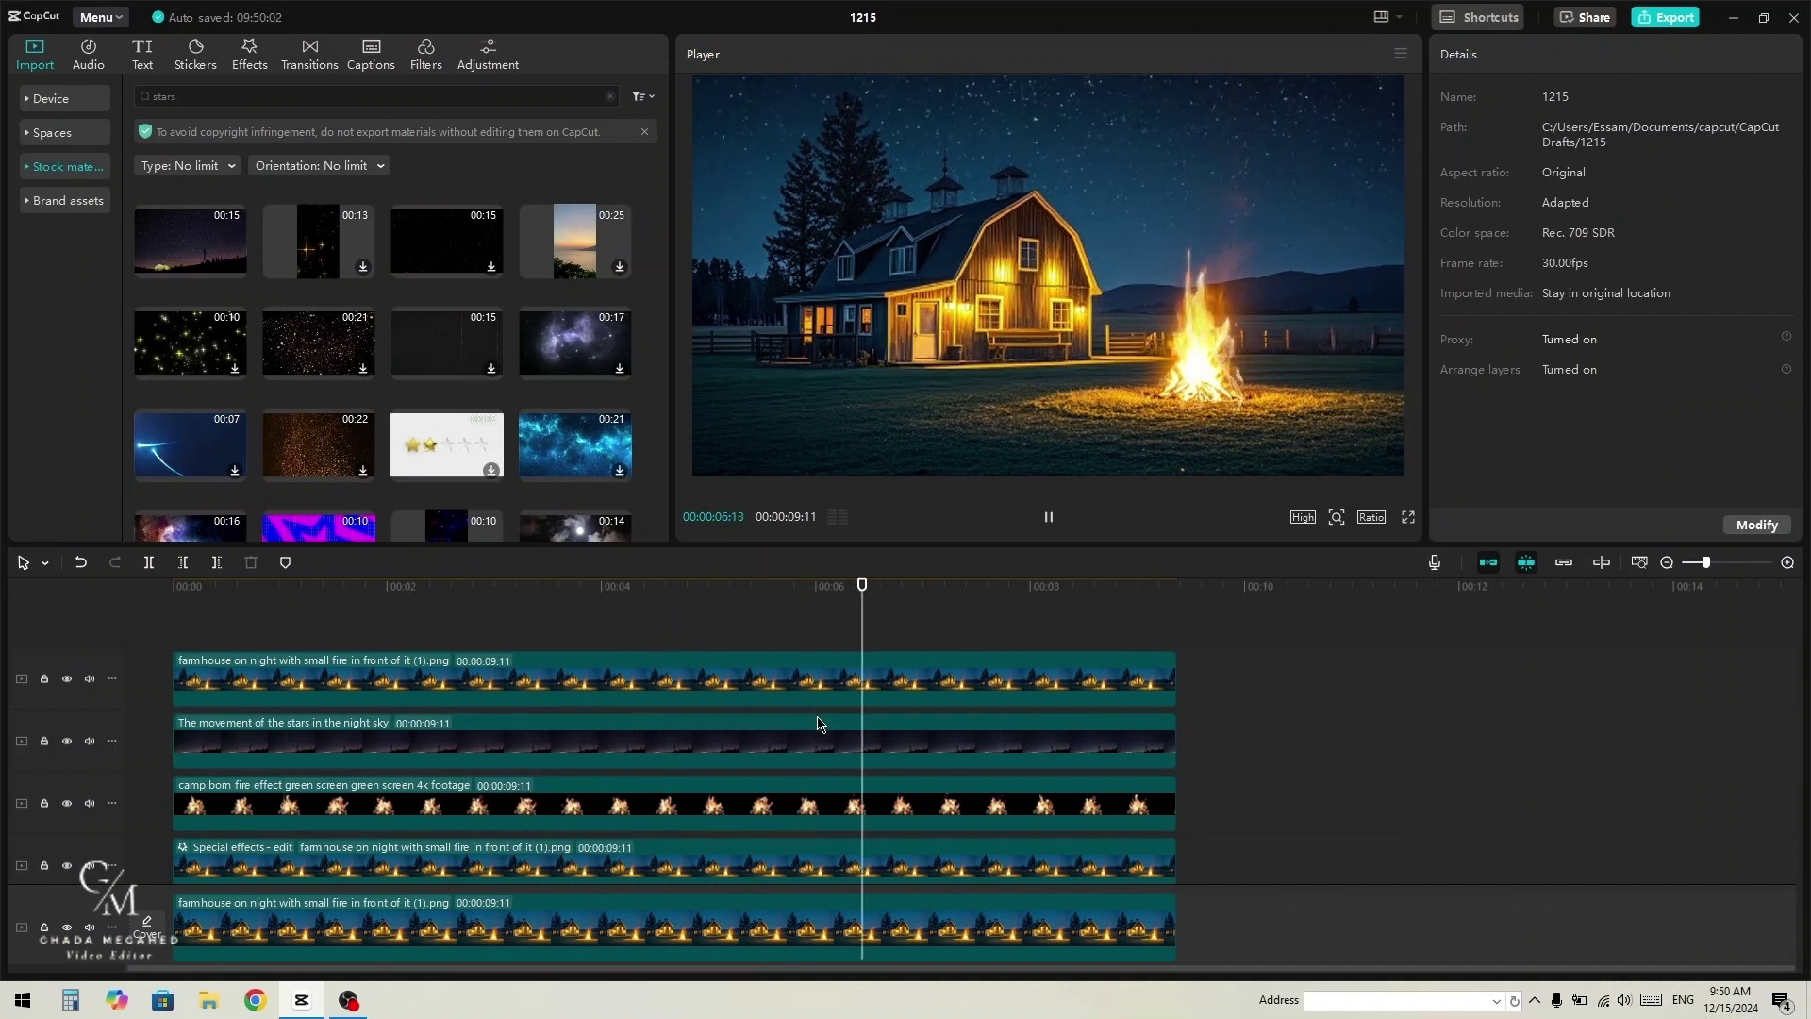
left_click(746, 749)
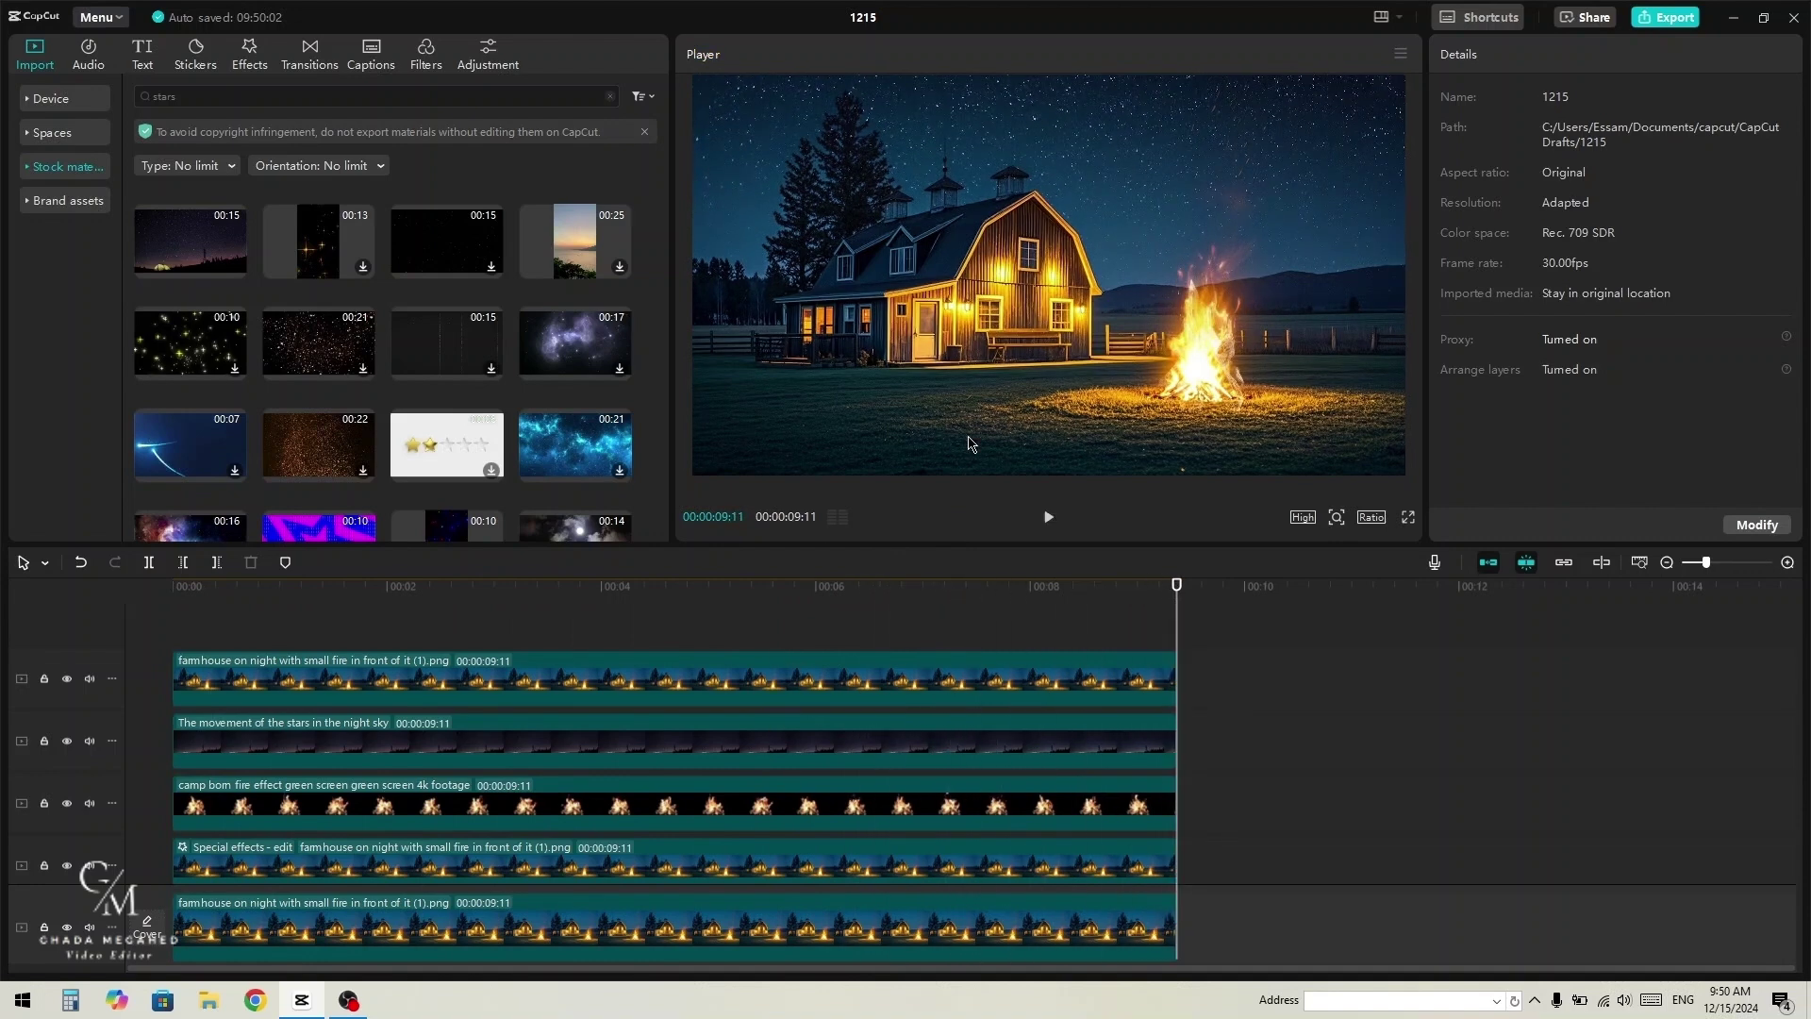
key("space")
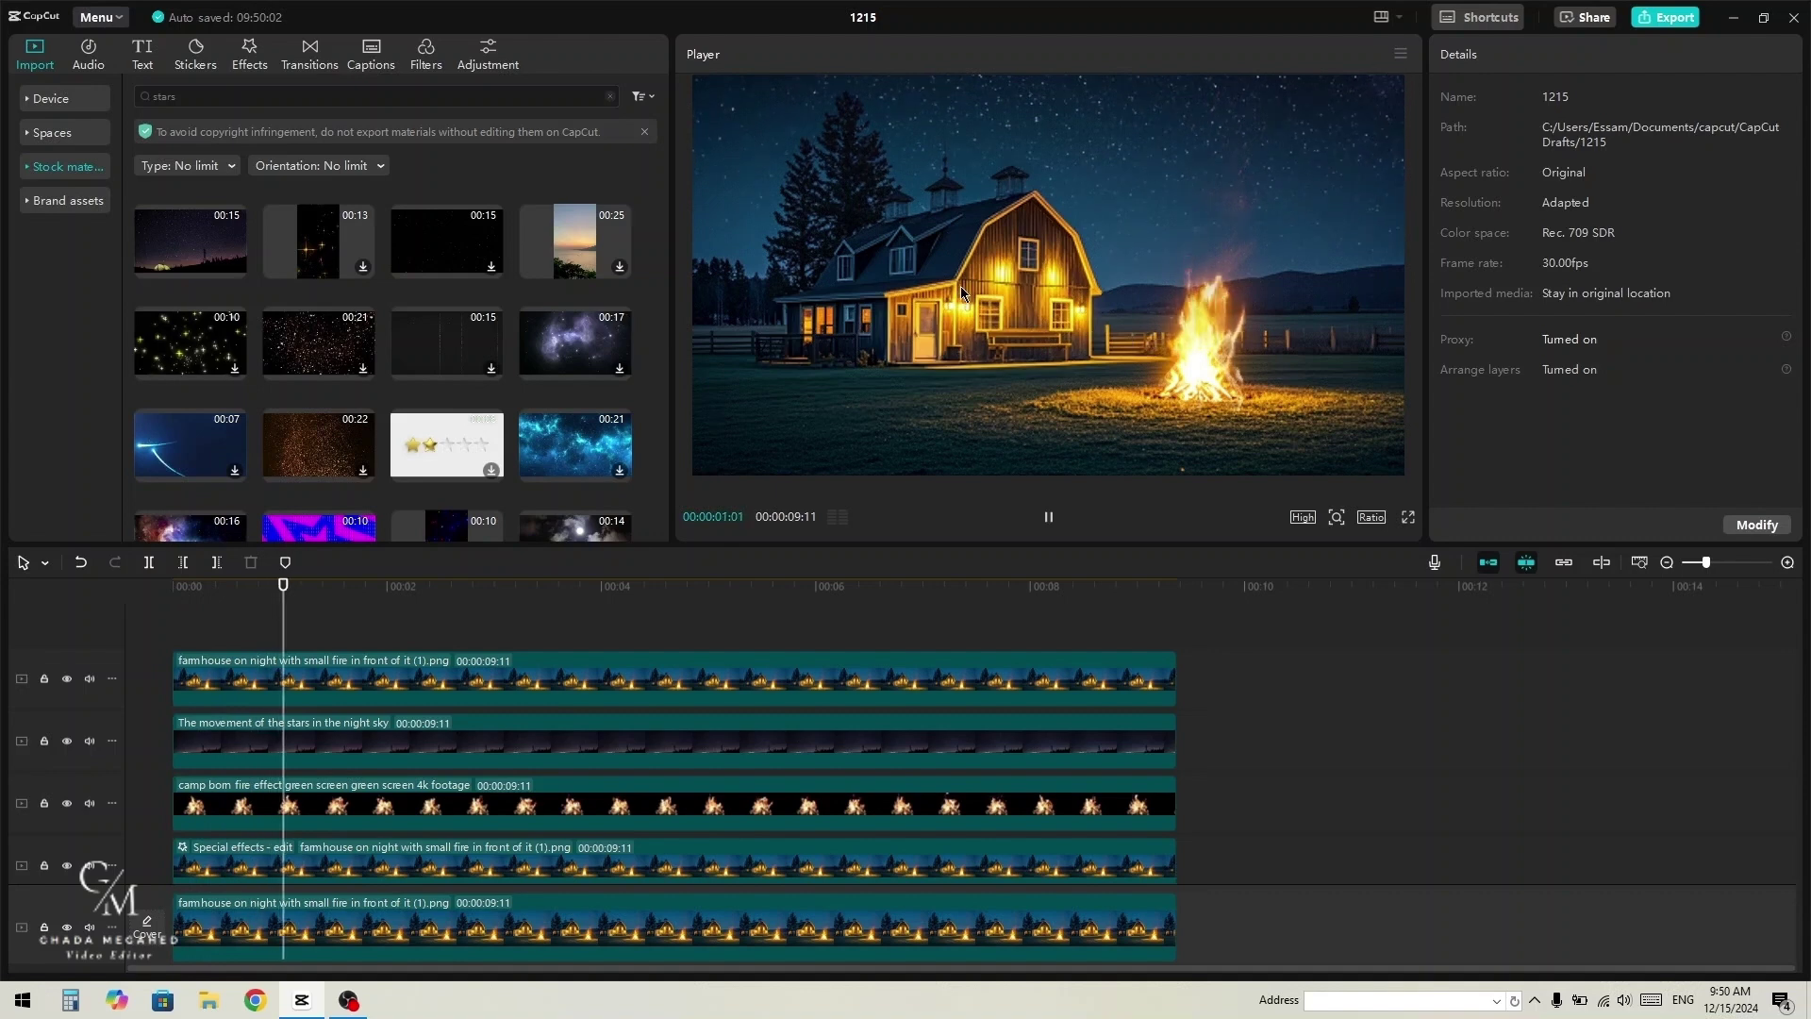
key("space")
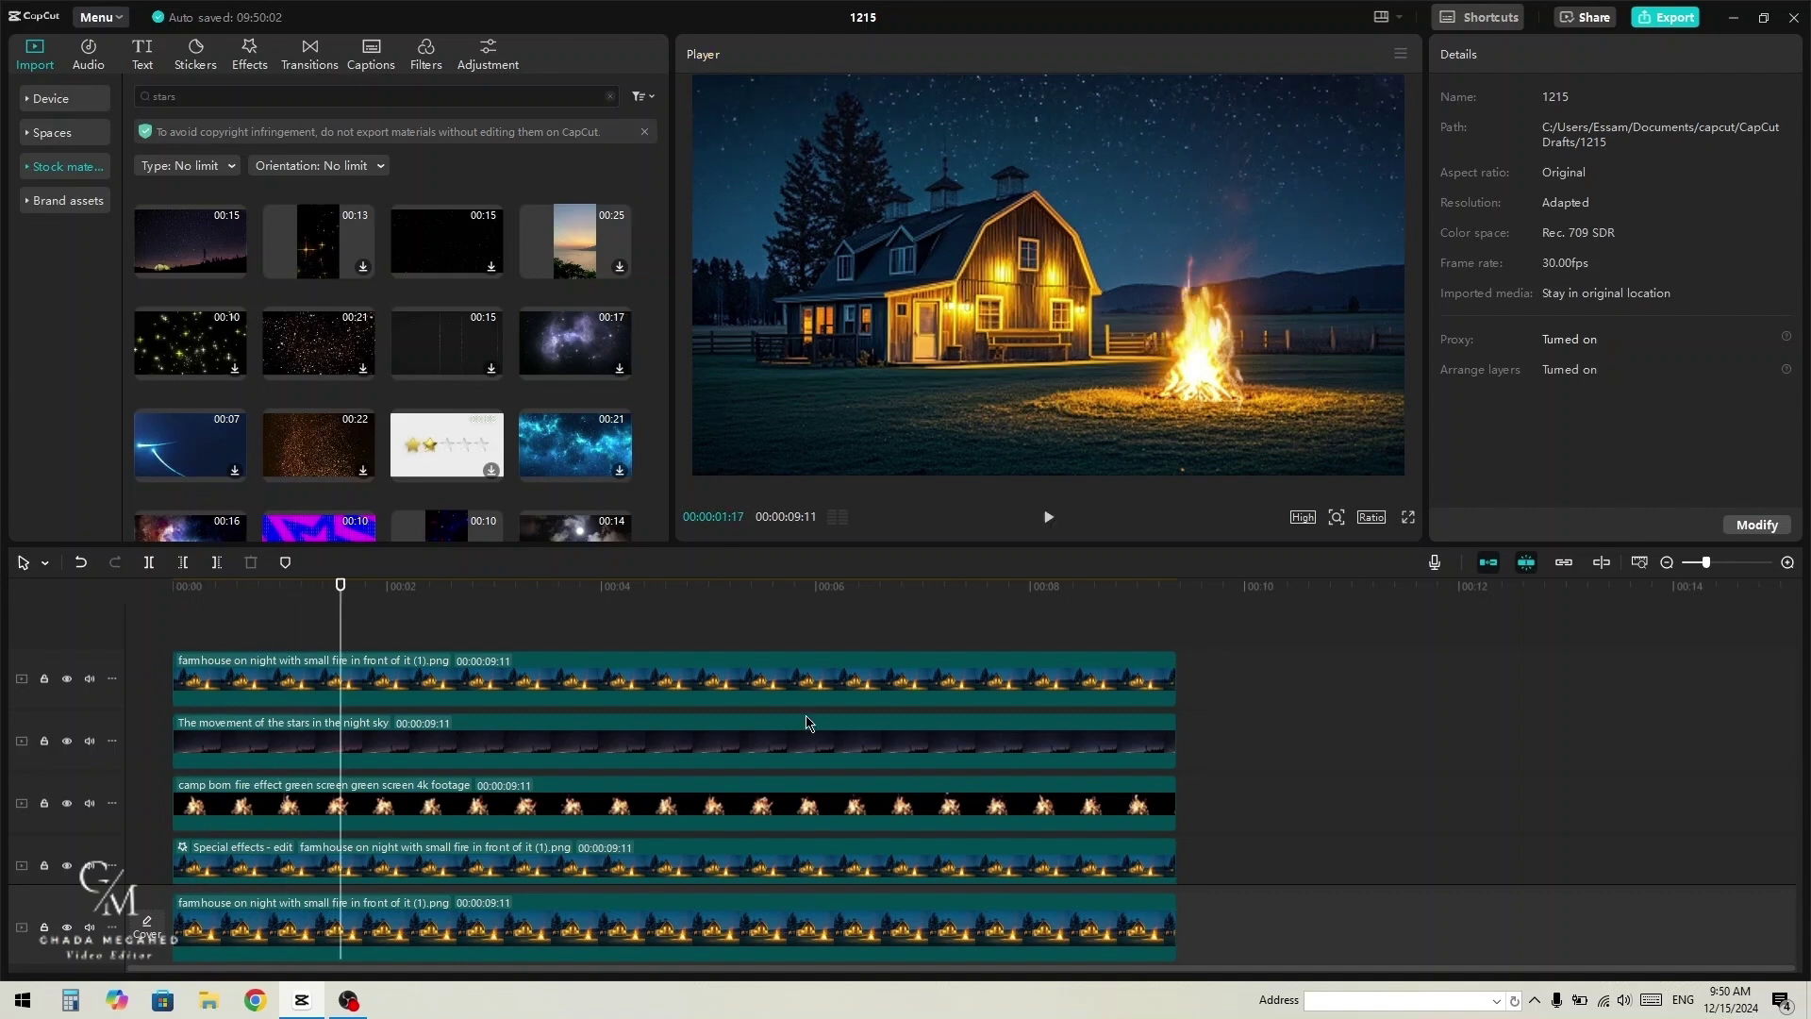
Step: Move the special-effects farmhouse clip to the topmost track, above the farmhouse cutout
left_click(611, 870)
left_click_drag(622, 875, 622, 635)
left_click(181, 618)
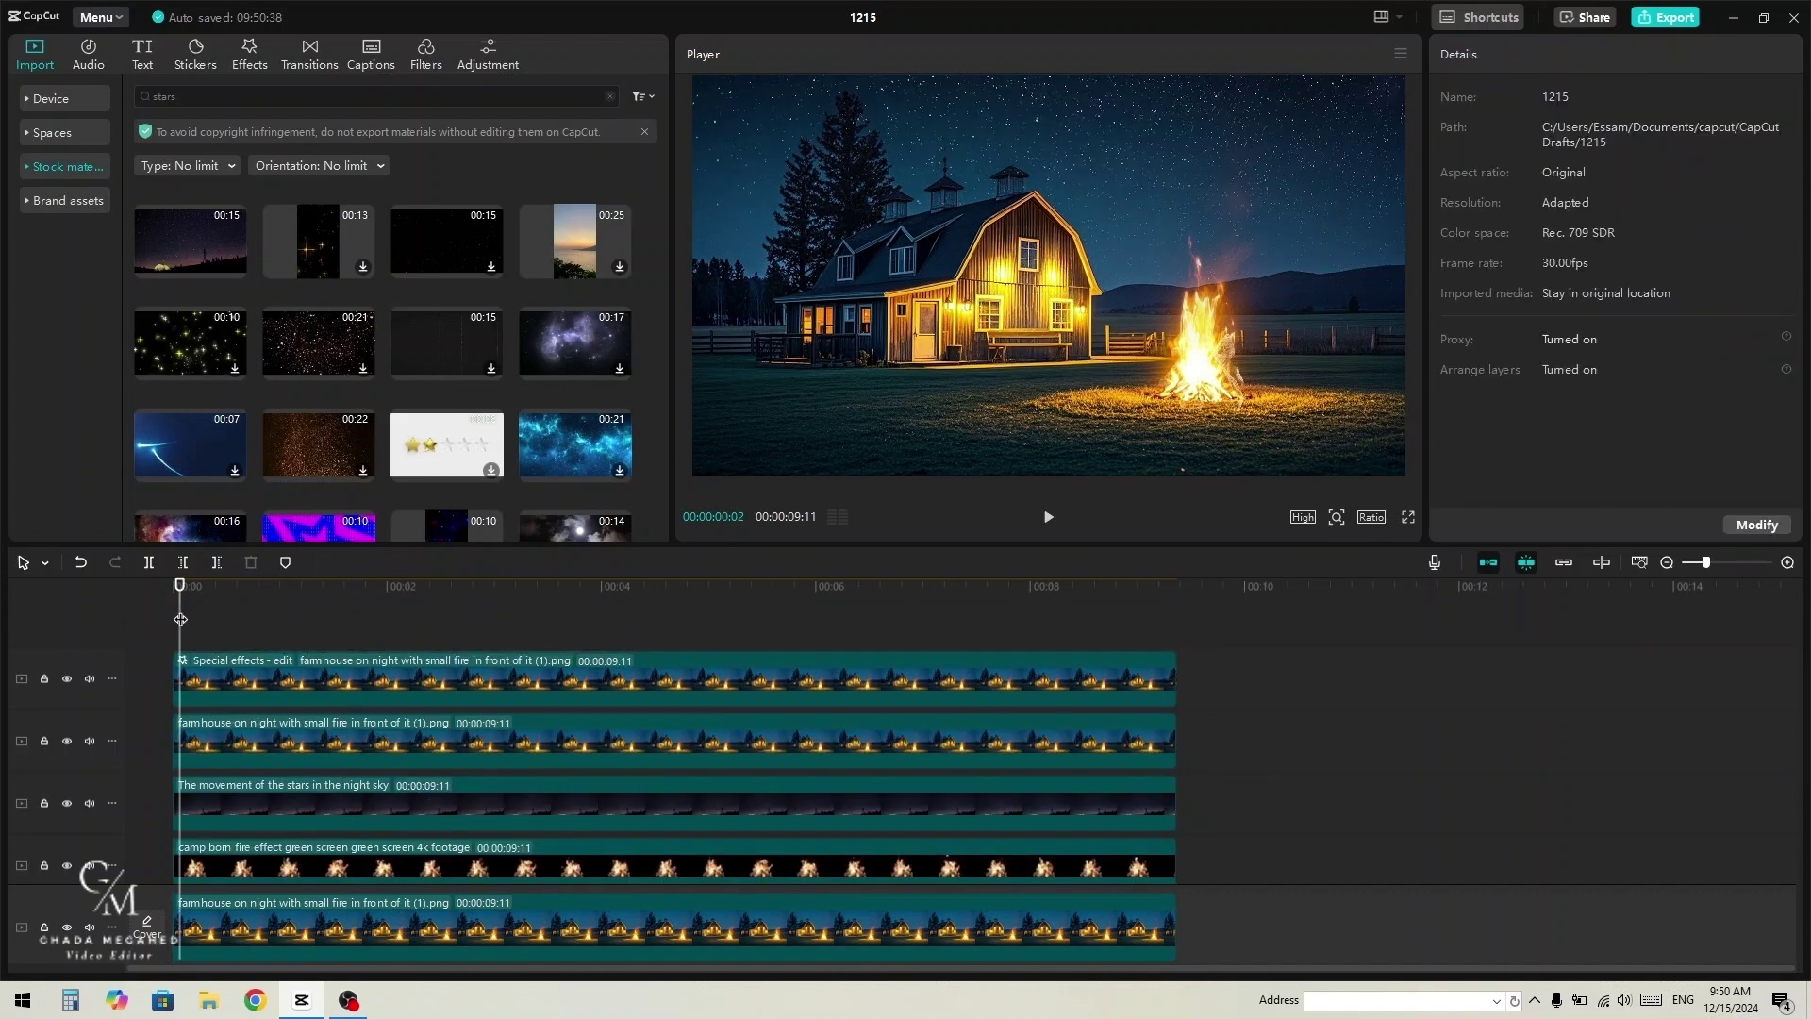
Step: Play the timeline from the start to check the flickering barn light with the effects clip on the top track
key("space")
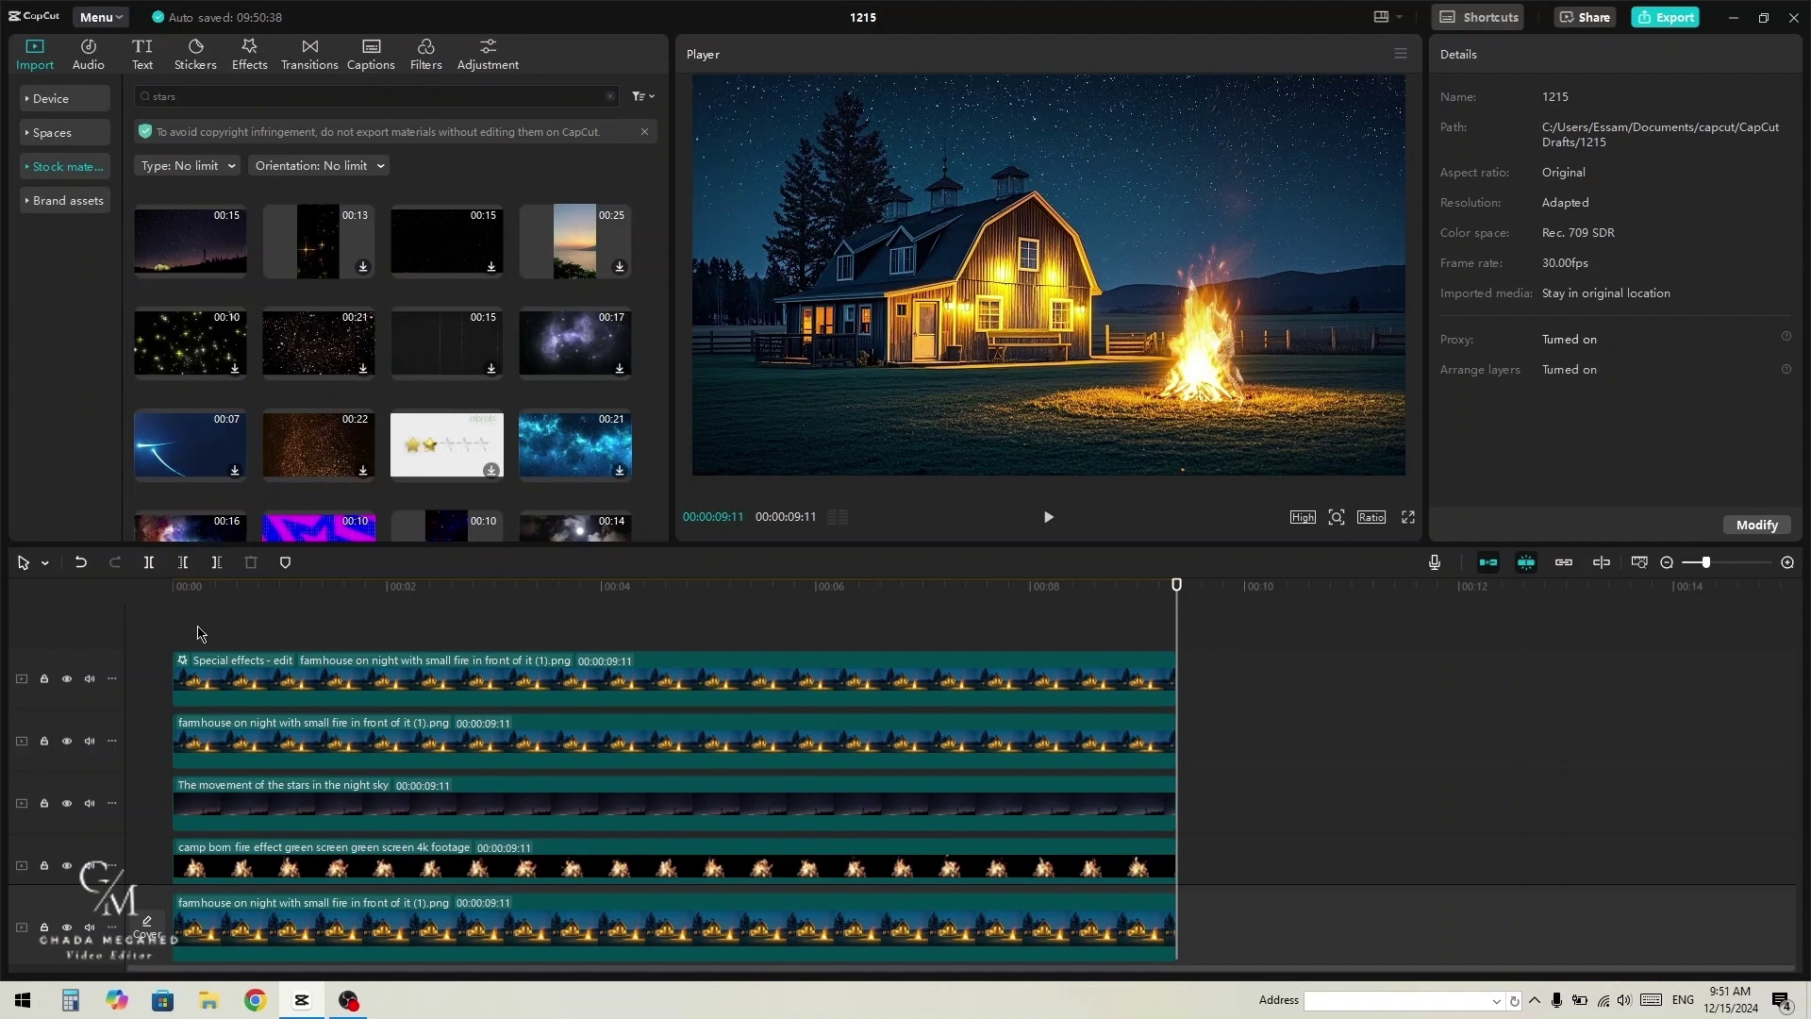
key("space")
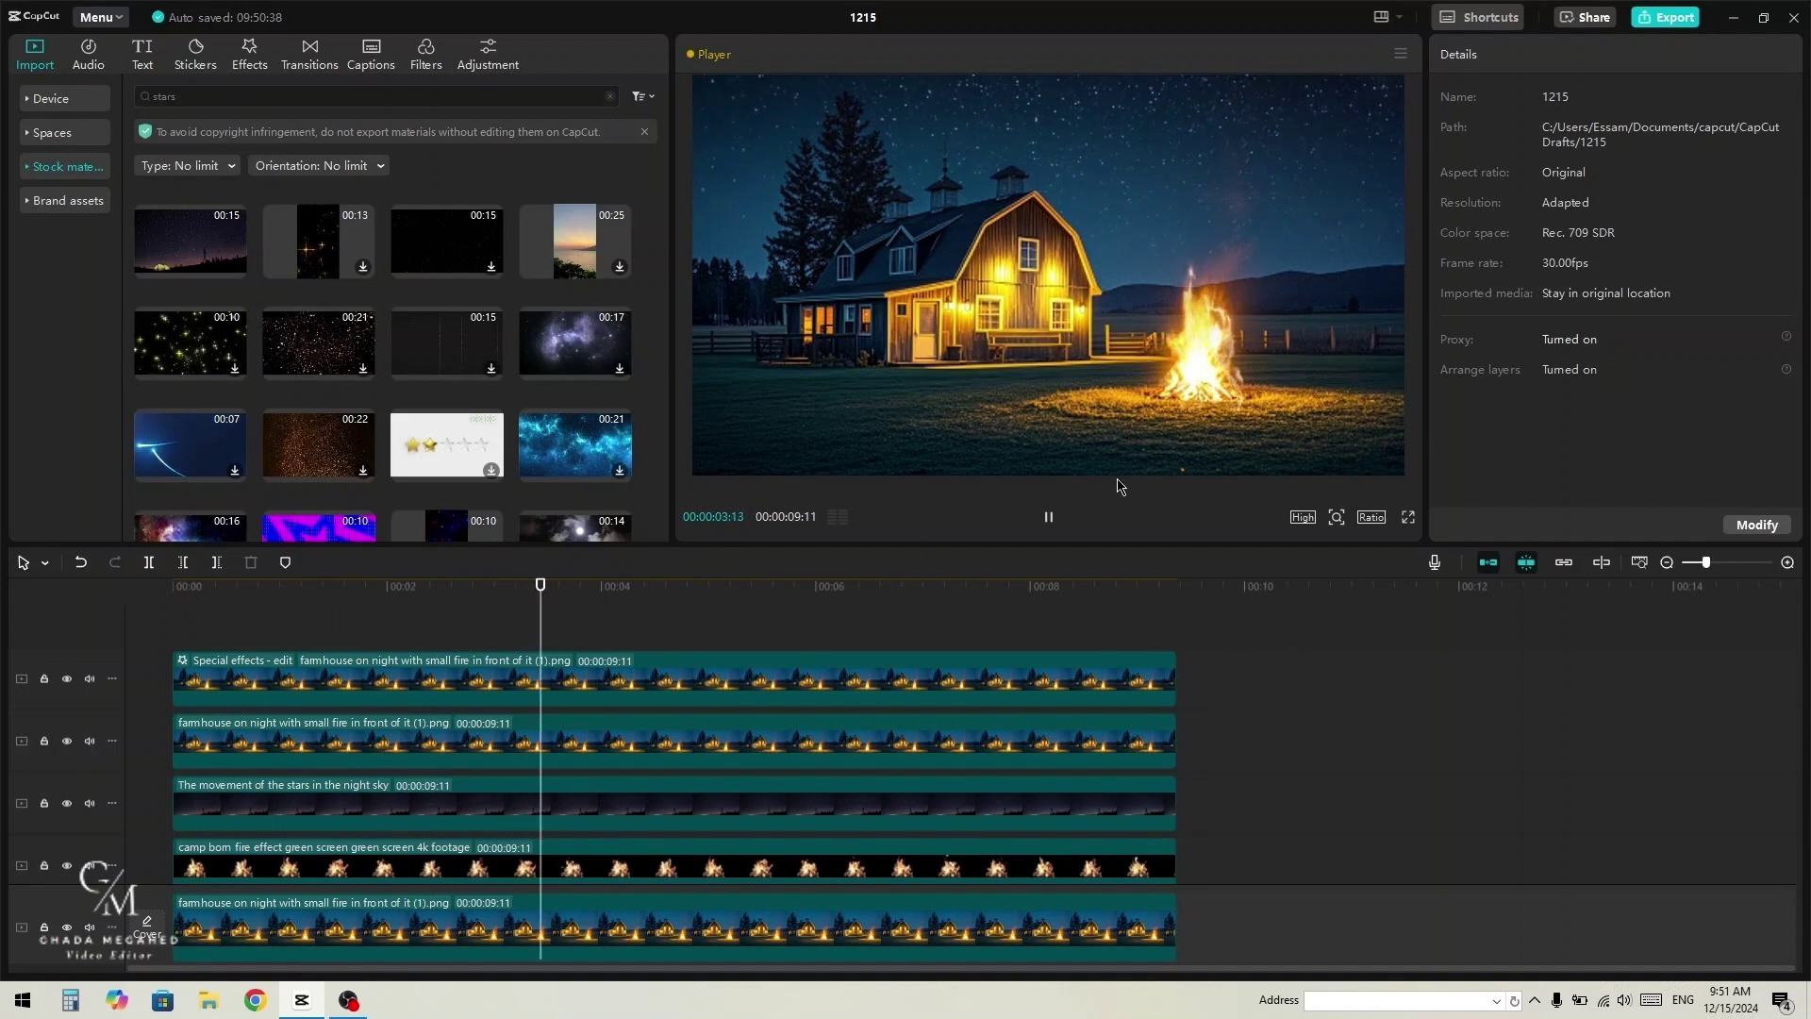
key("space")
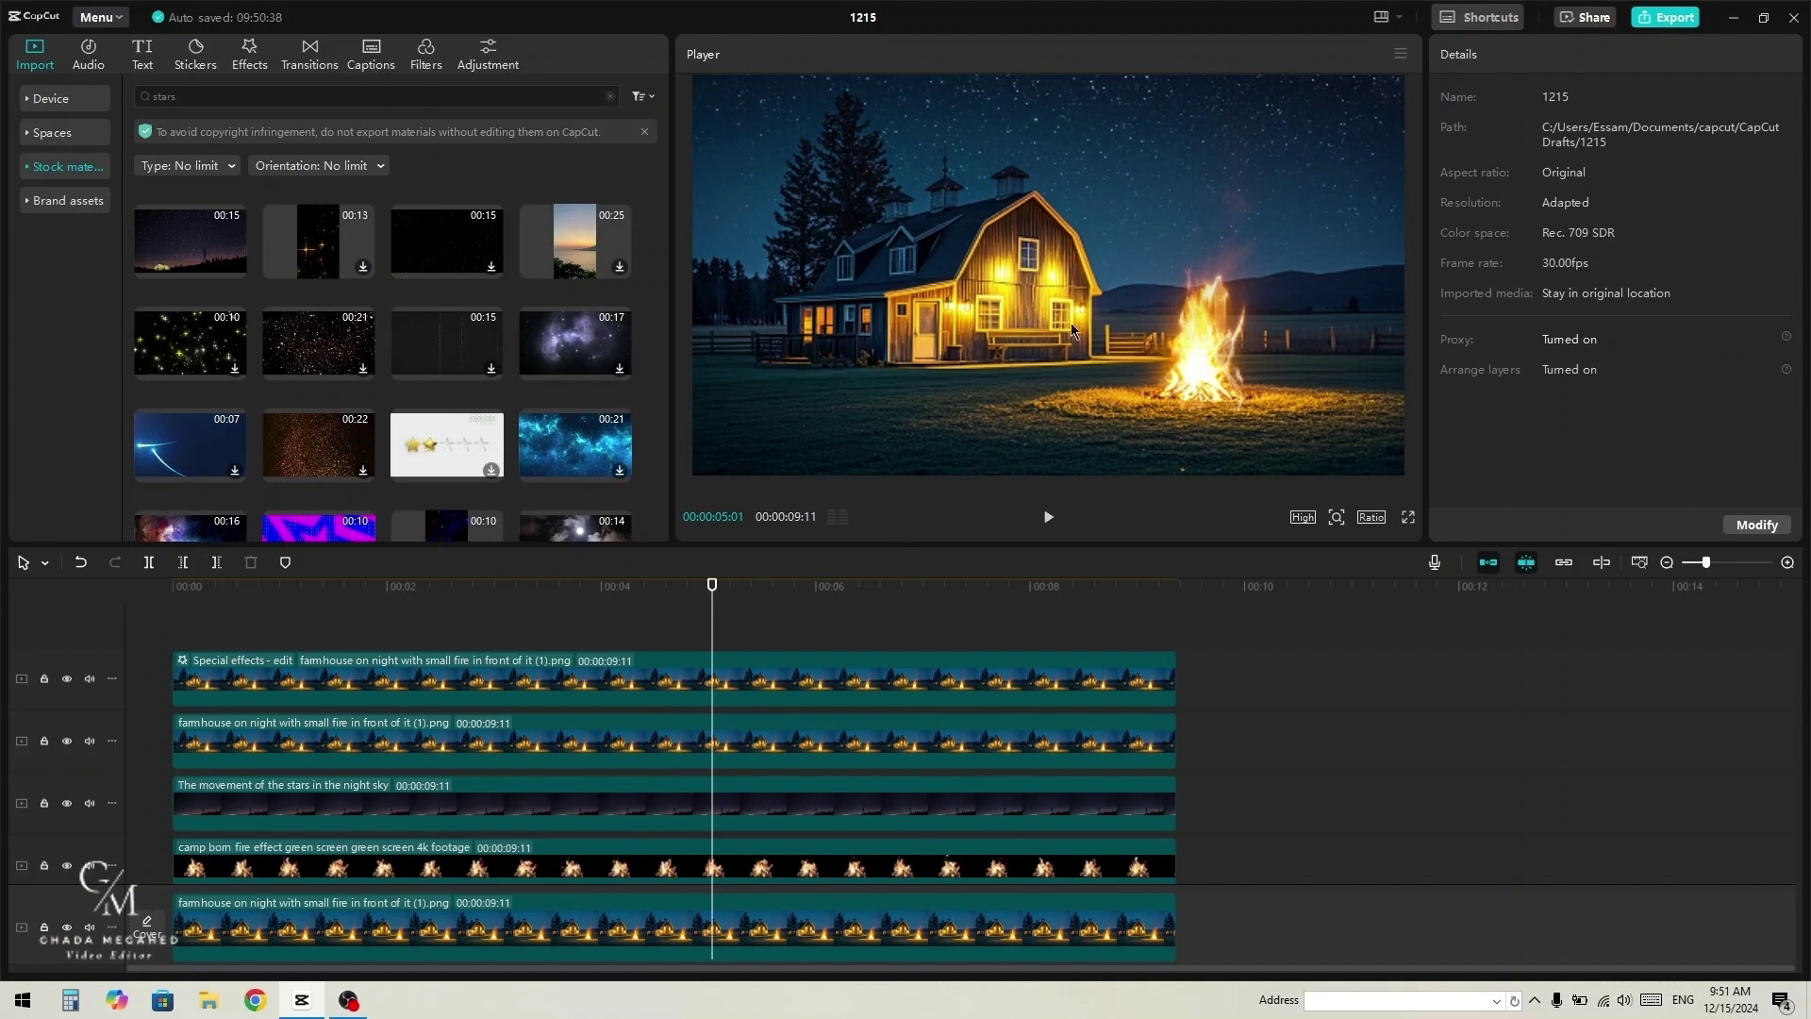
key("Home")
key("space")
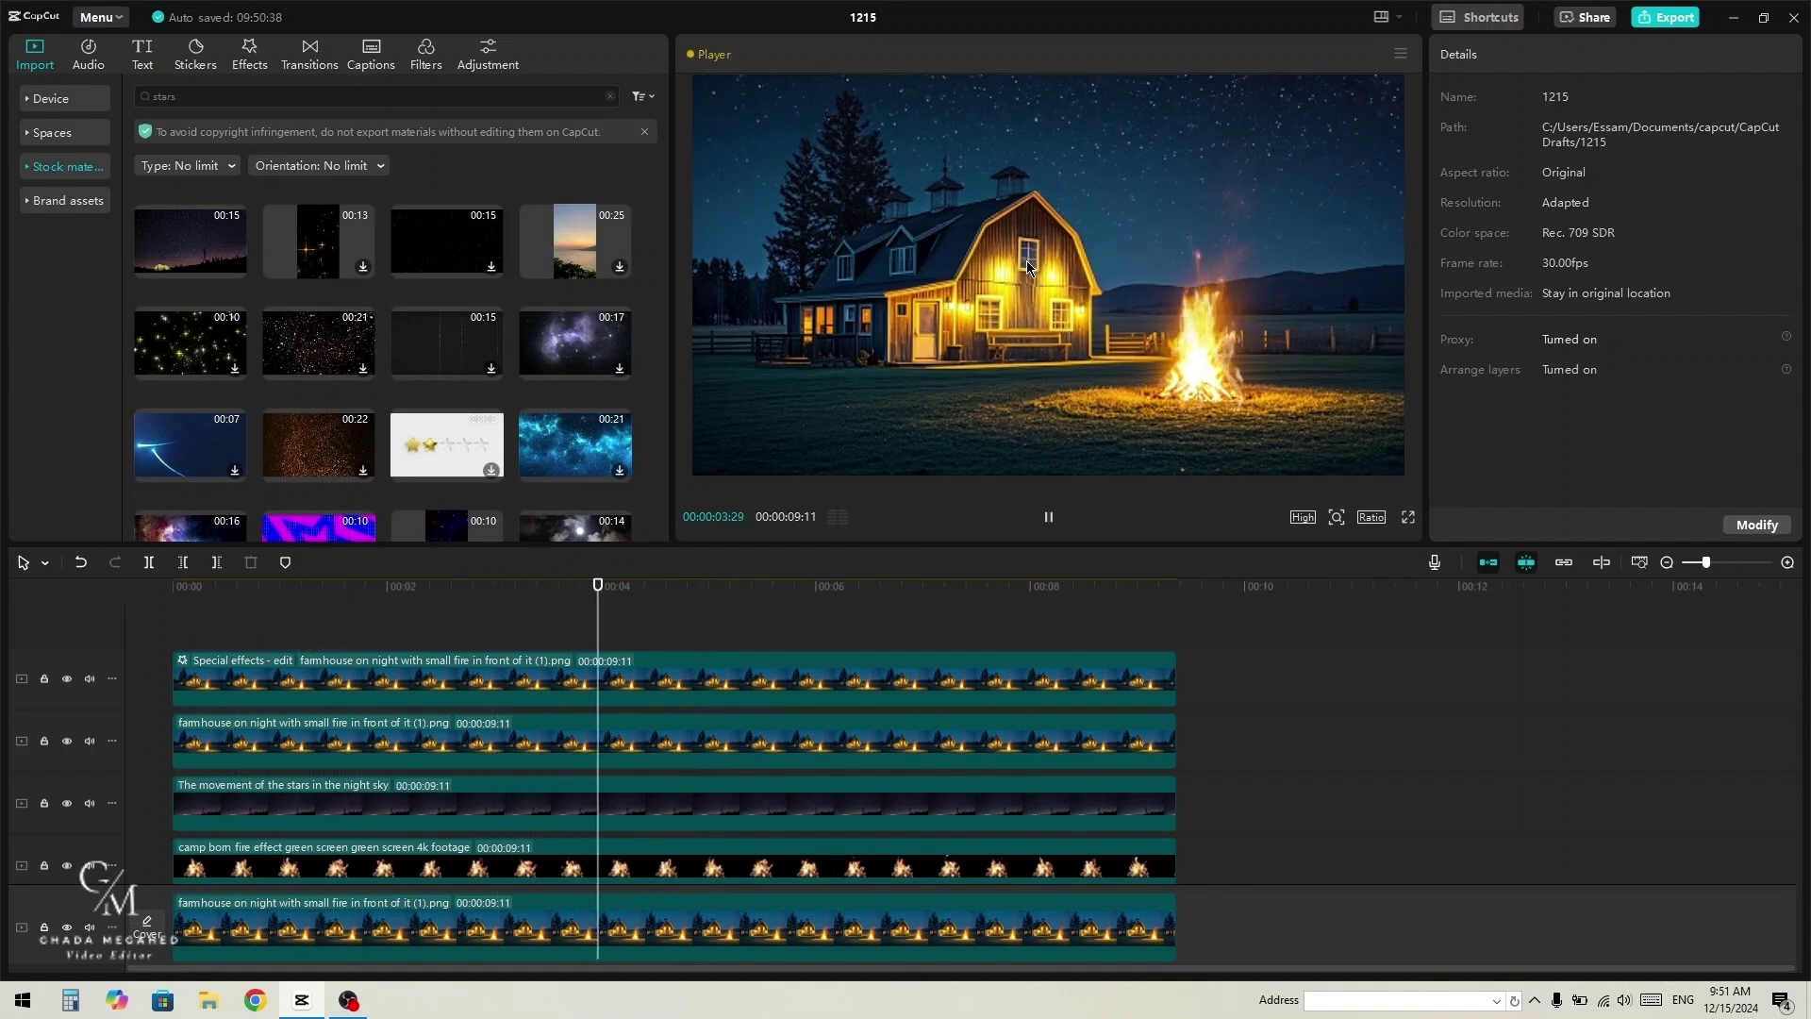
key("space")
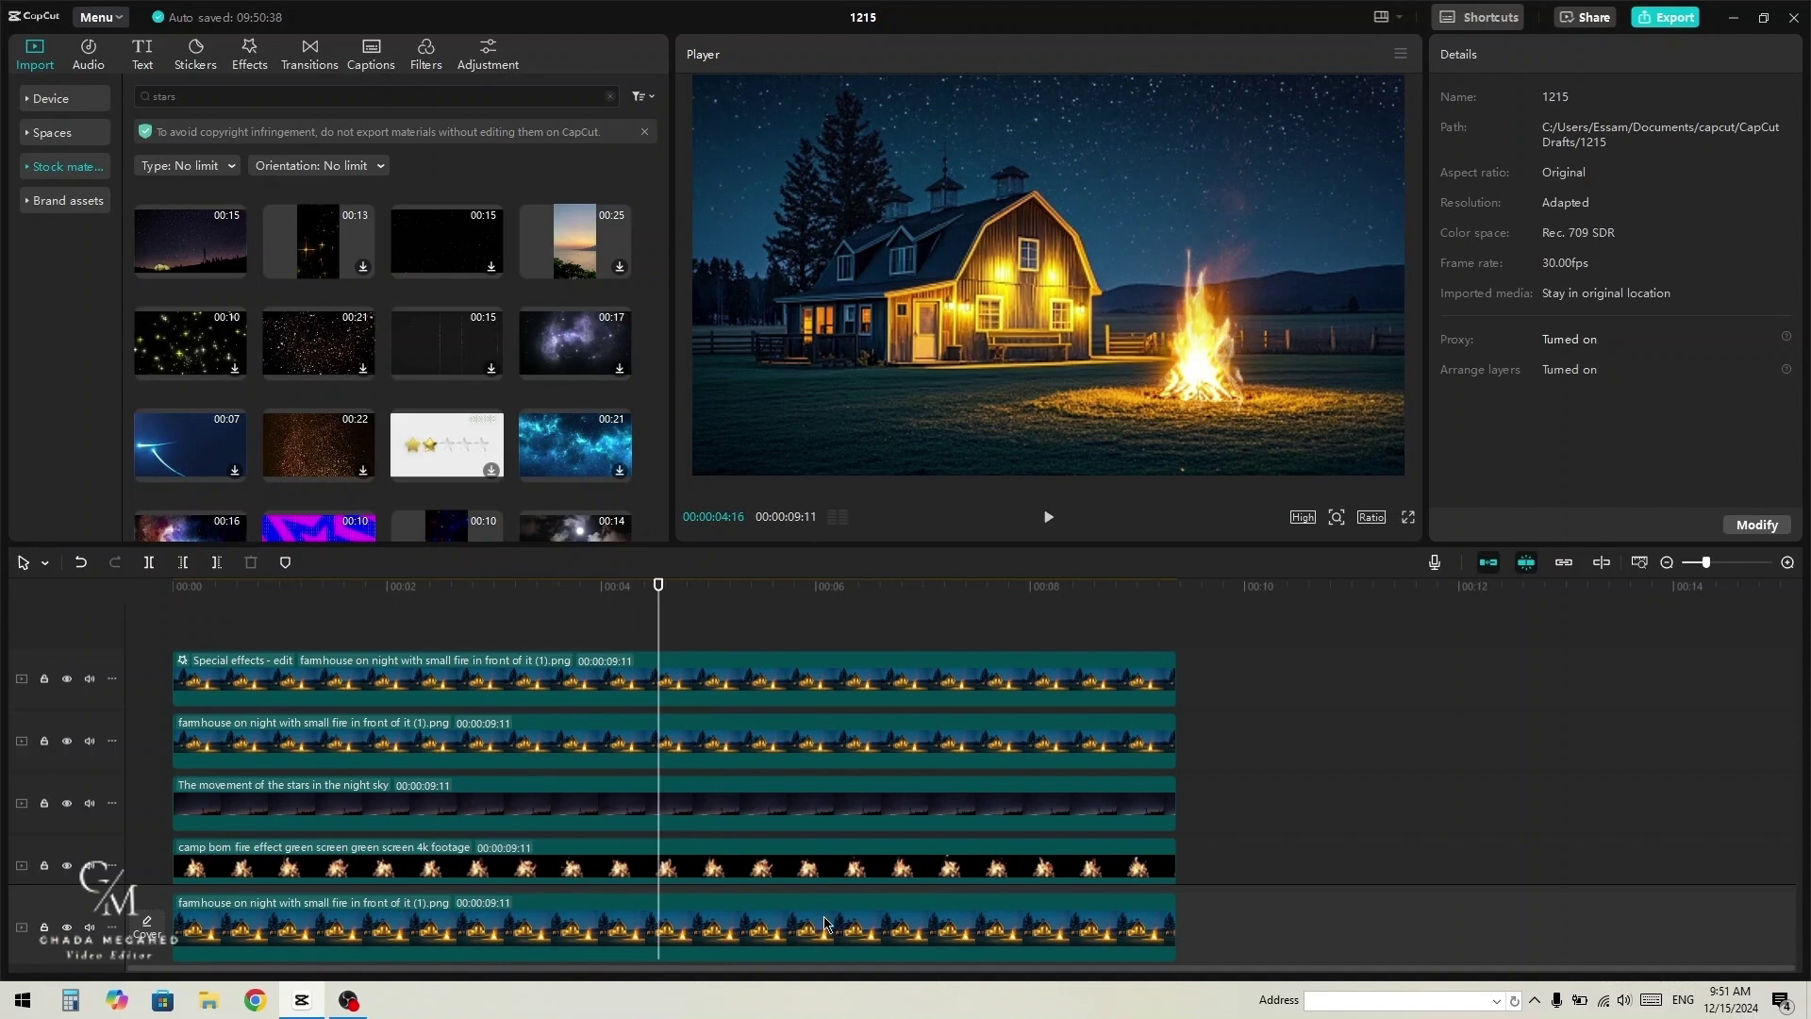
Step: Duplicate the original farmhouse image onto a new top track and isolate its lower-left barn window with a feathered Rectangle mask sized 86 by 108
left_click_drag(824, 923, 819, 681)
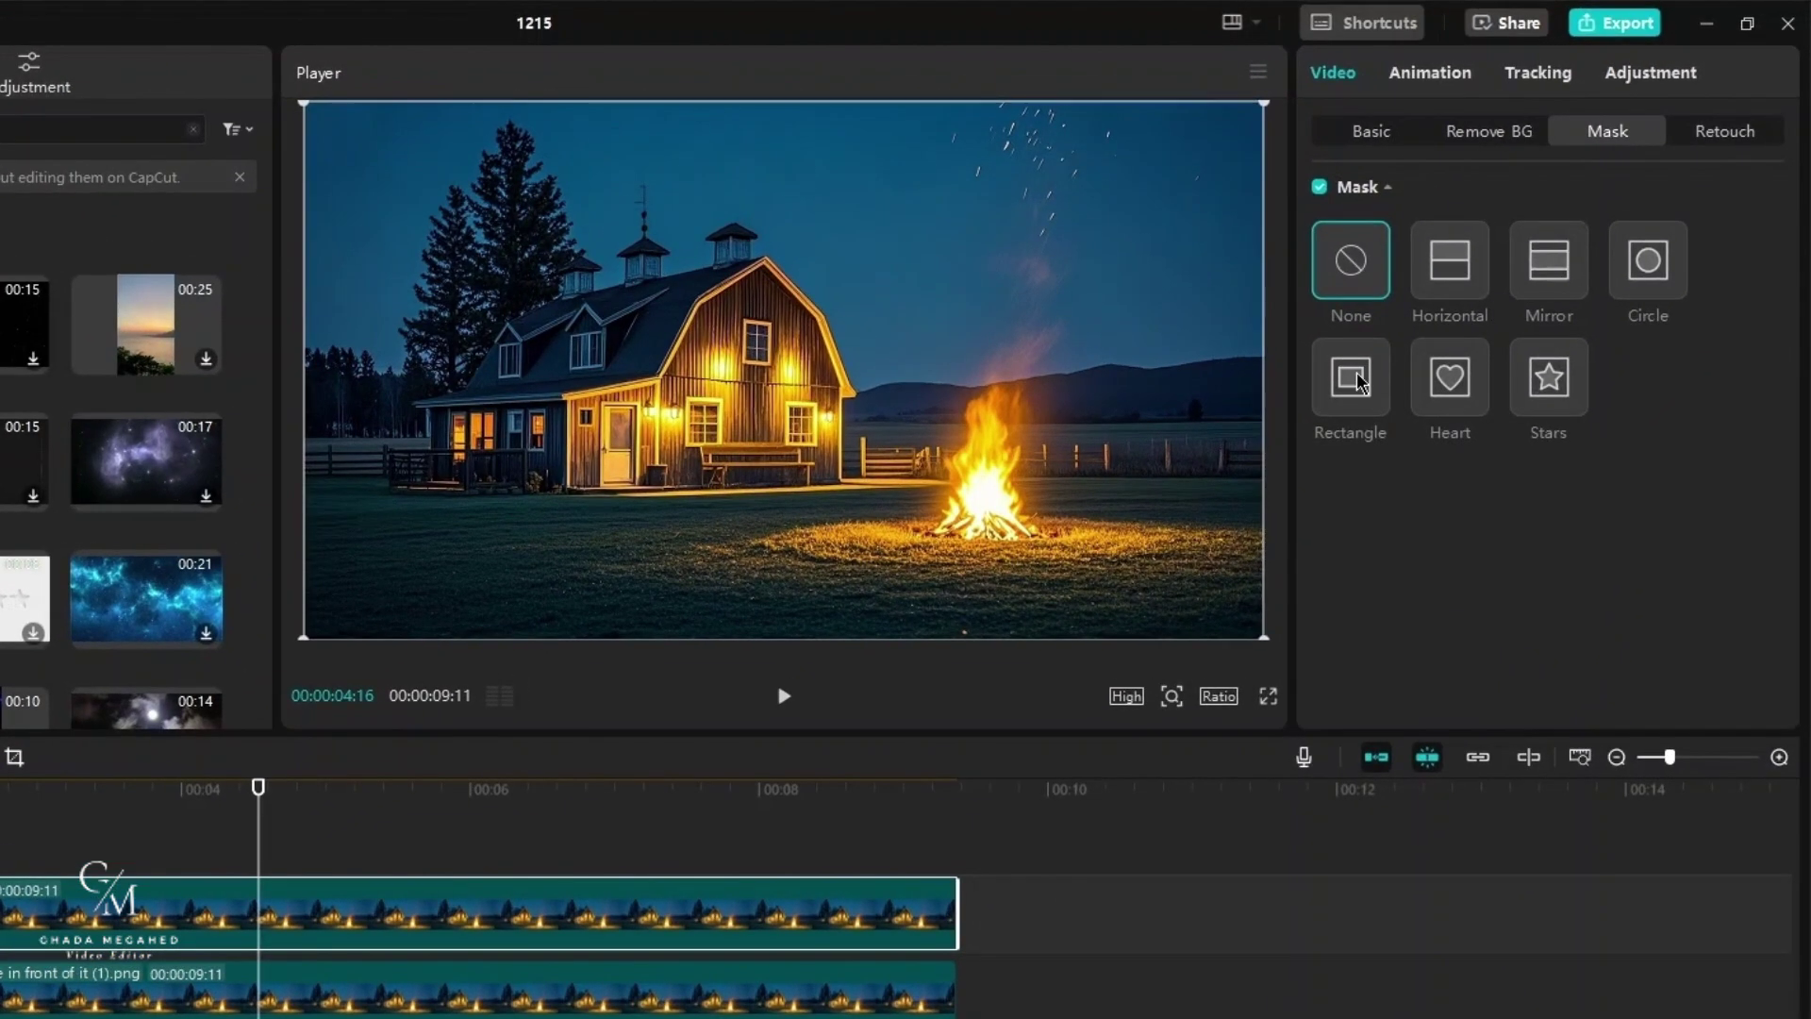
left_click(1351, 377)
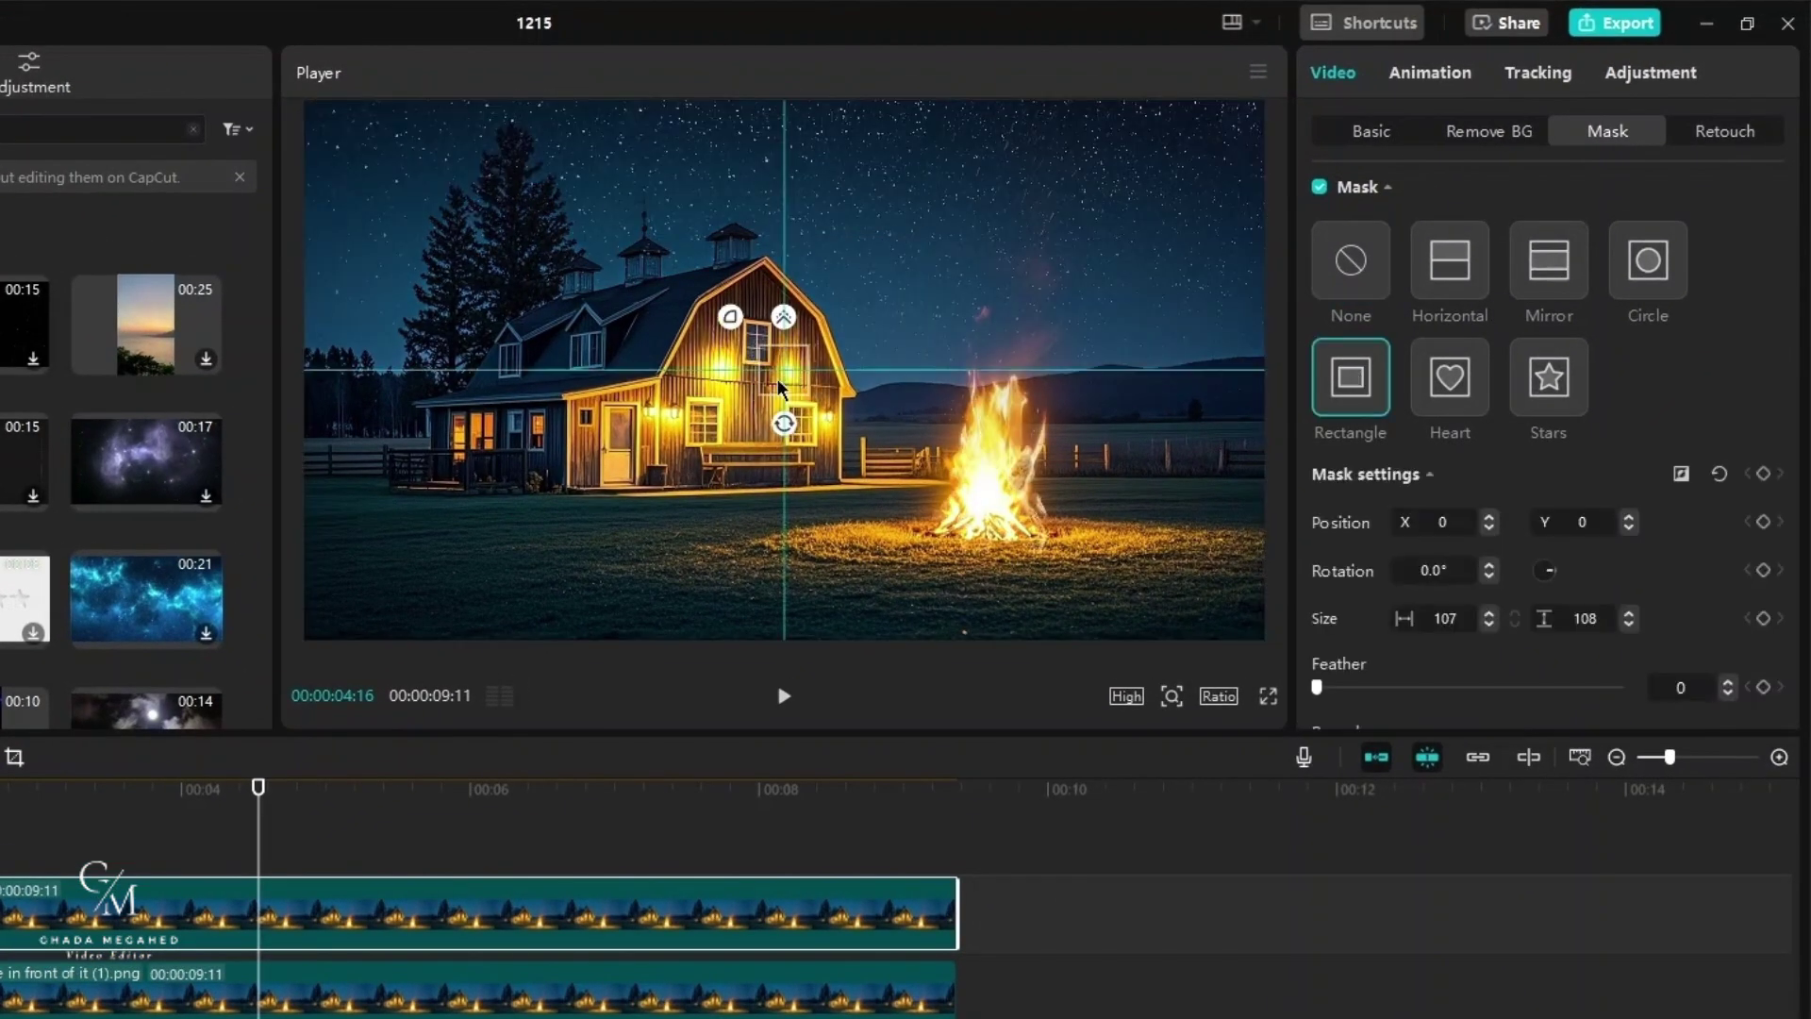
left_click_drag(745, 422, 715, 421)
mouse_move(1171, 695)
left_click(1176, 738)
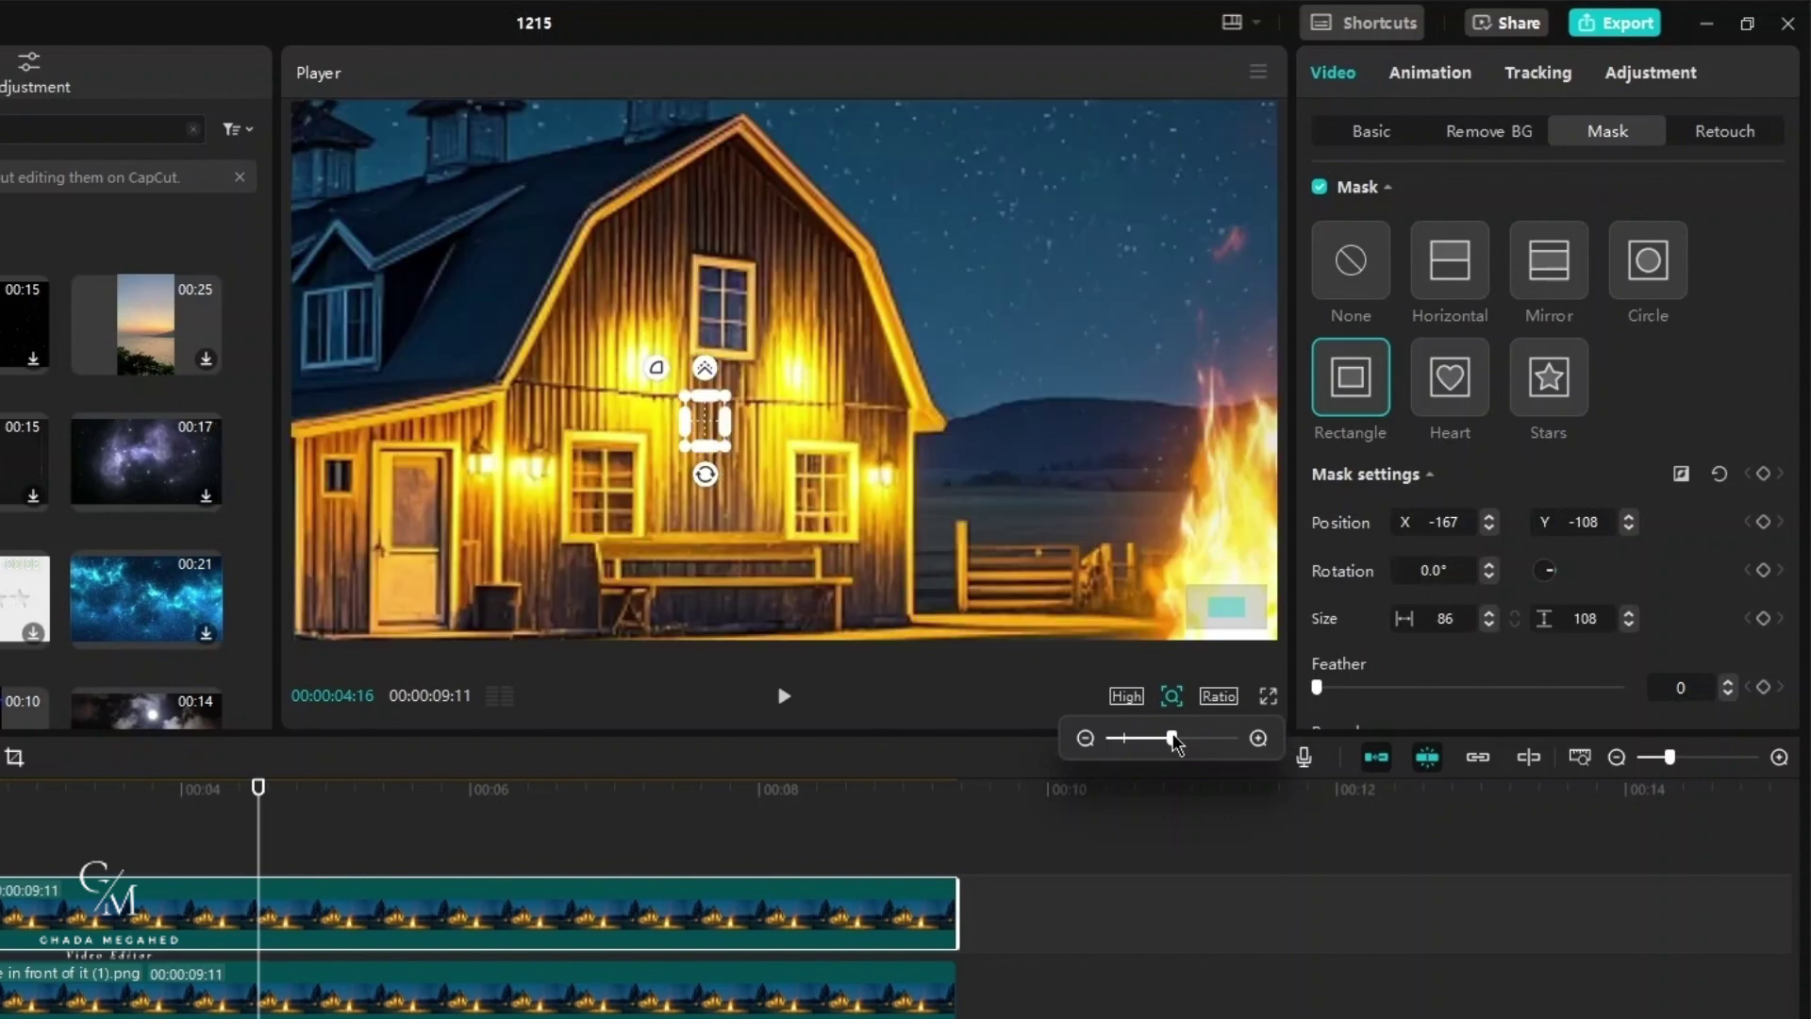
left_click(598, 490)
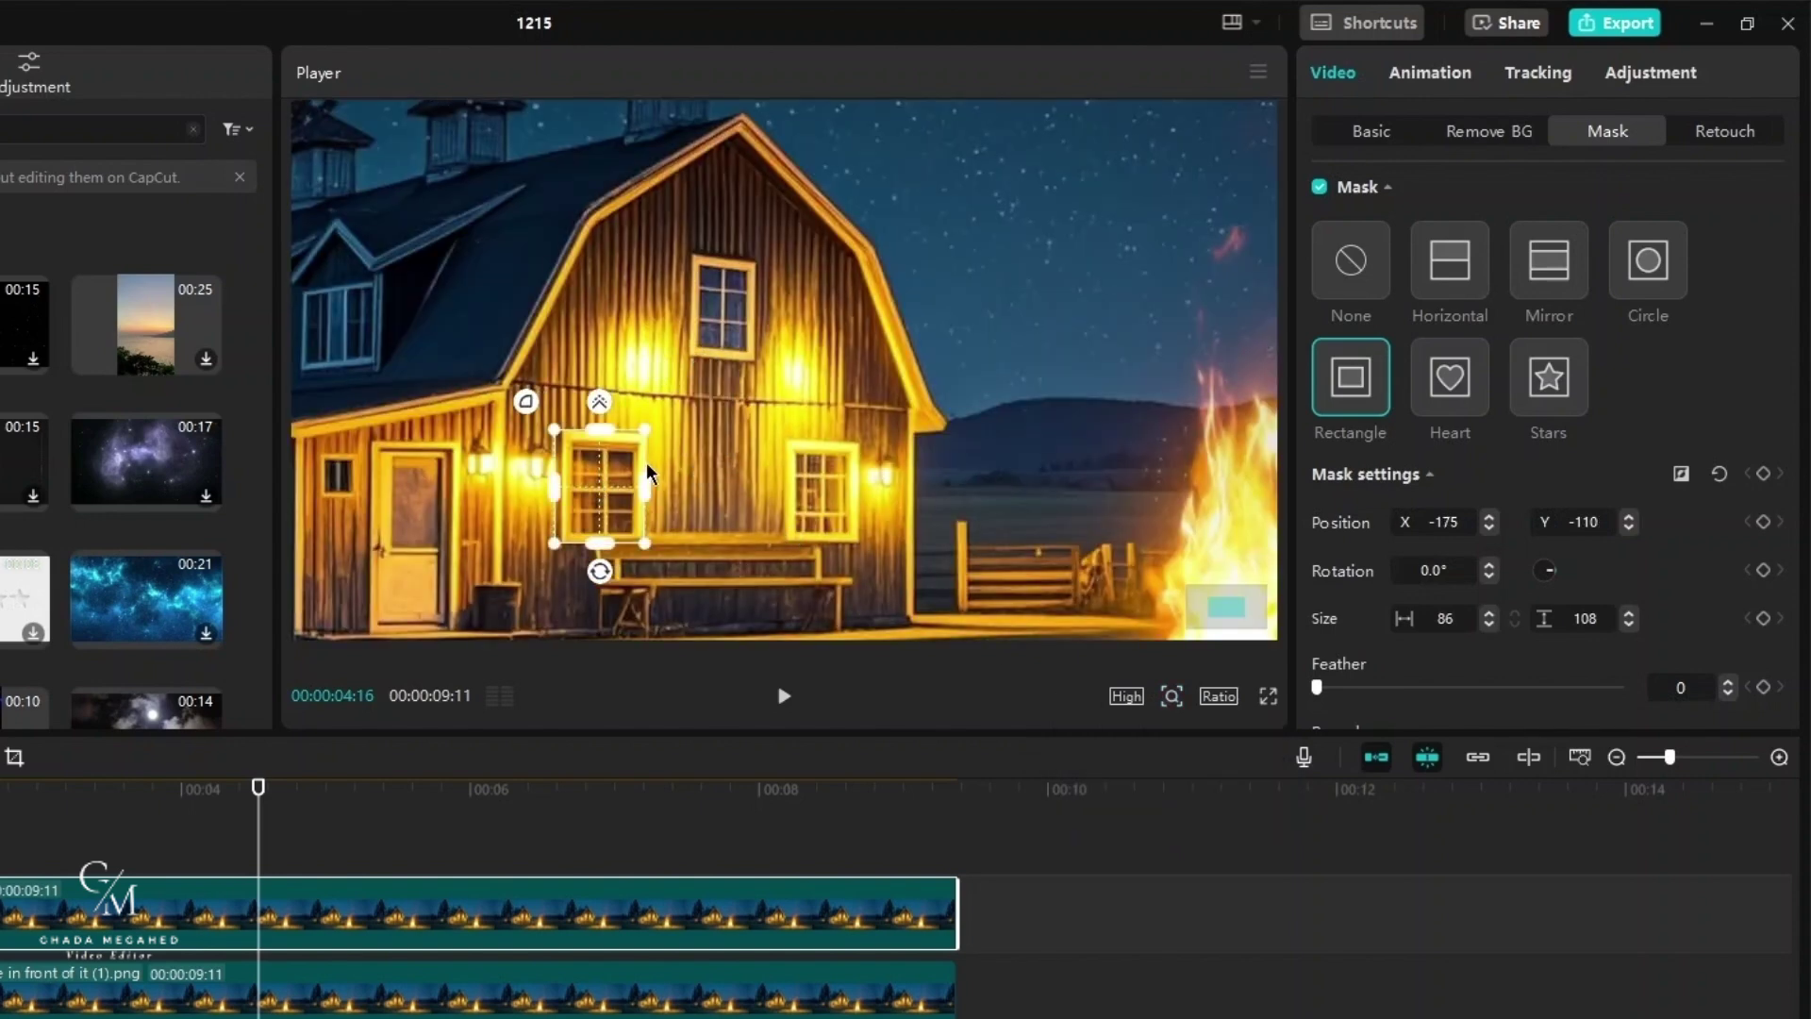
left_click(1726, 679)
Step: Move the masked window copy over the barn's upper window at about X 209, Y 306 and scale it to 97%
left_click(1358, 134)
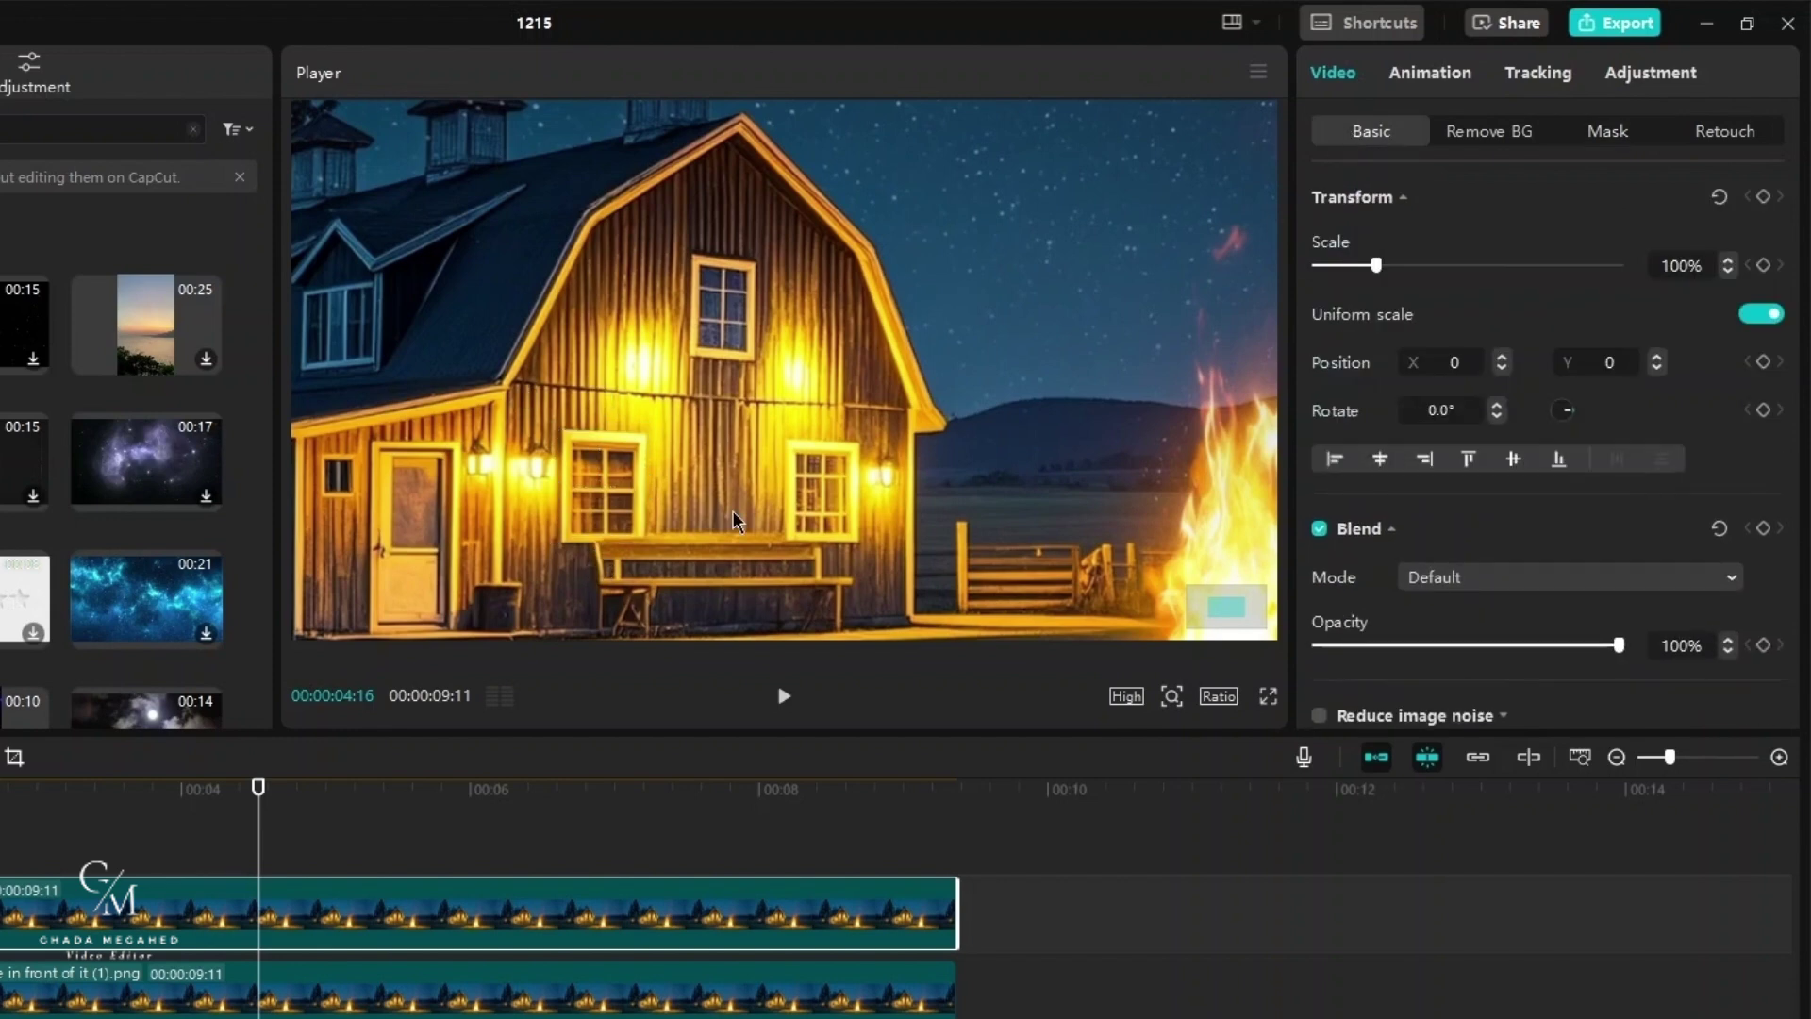
left_click_drag(693, 458, 720, 333)
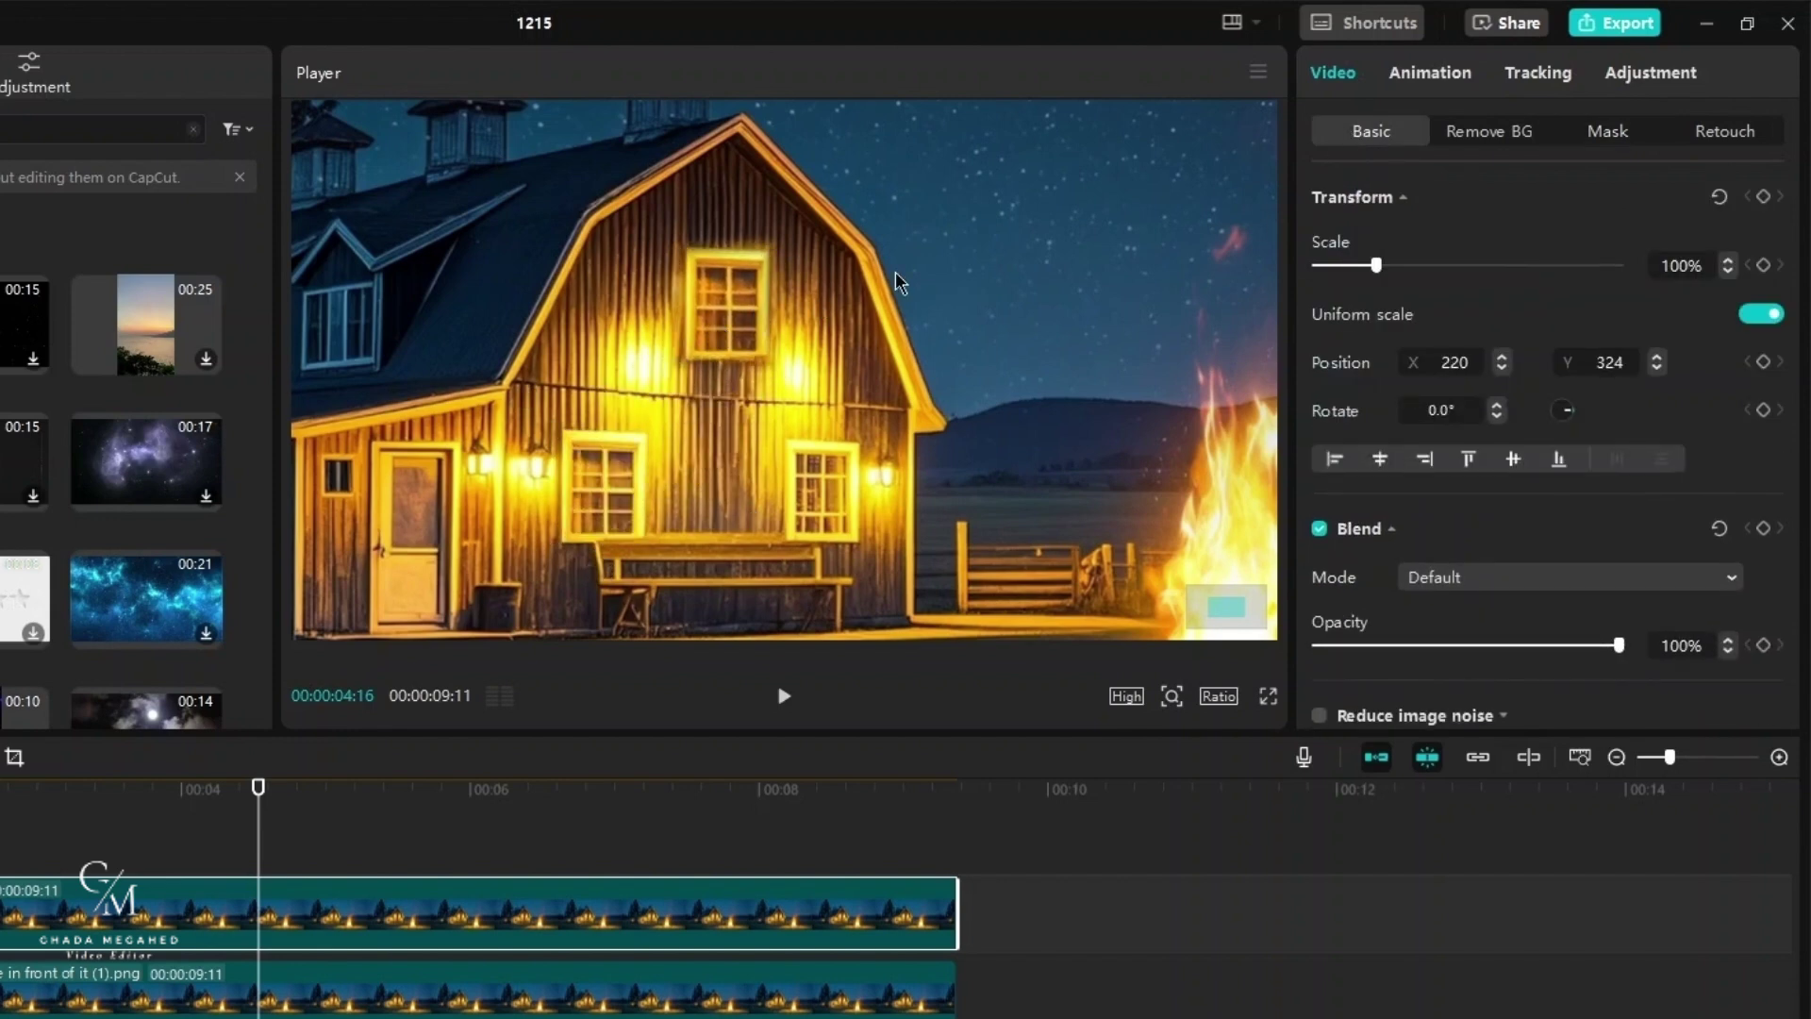
left_click(1727, 273)
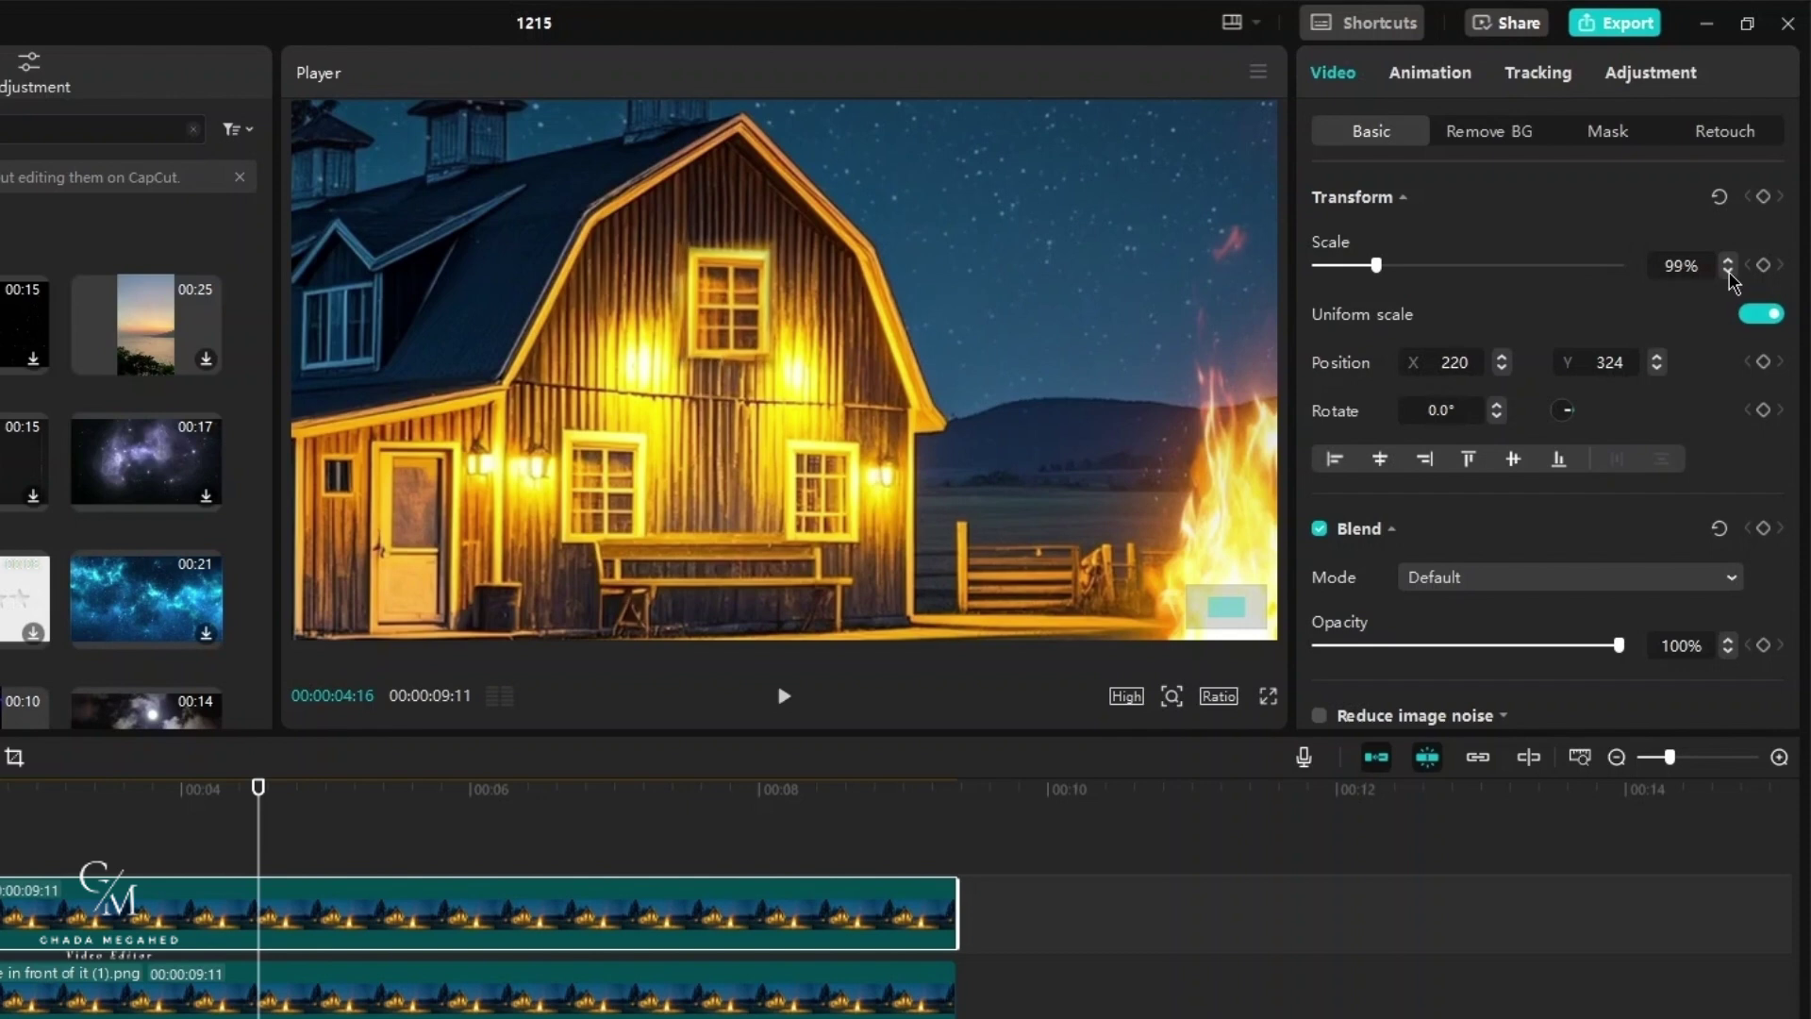
left_click(1728, 272)
left_click(1728, 272)
left_click_drag(760, 374, 750, 332)
Step: Set the window copy's blend mode to Screen and restore the full-frame preview
left_click(1603, 577)
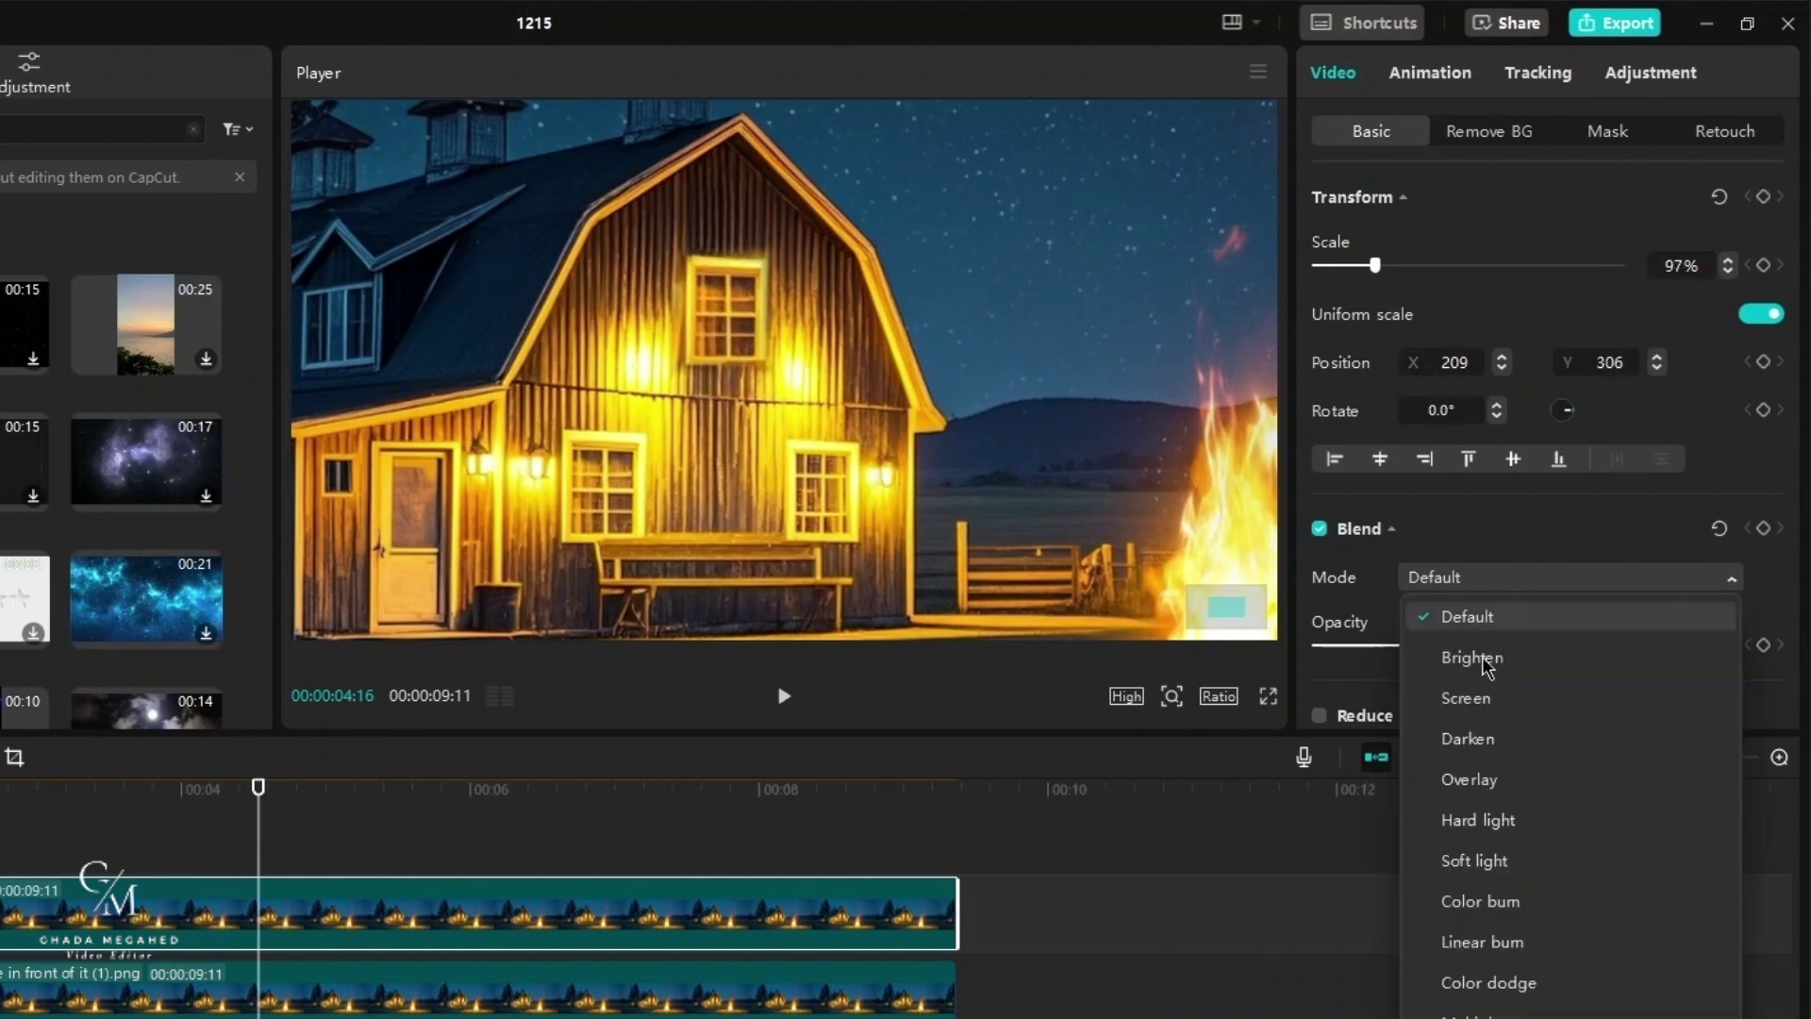
left_click(1485, 699)
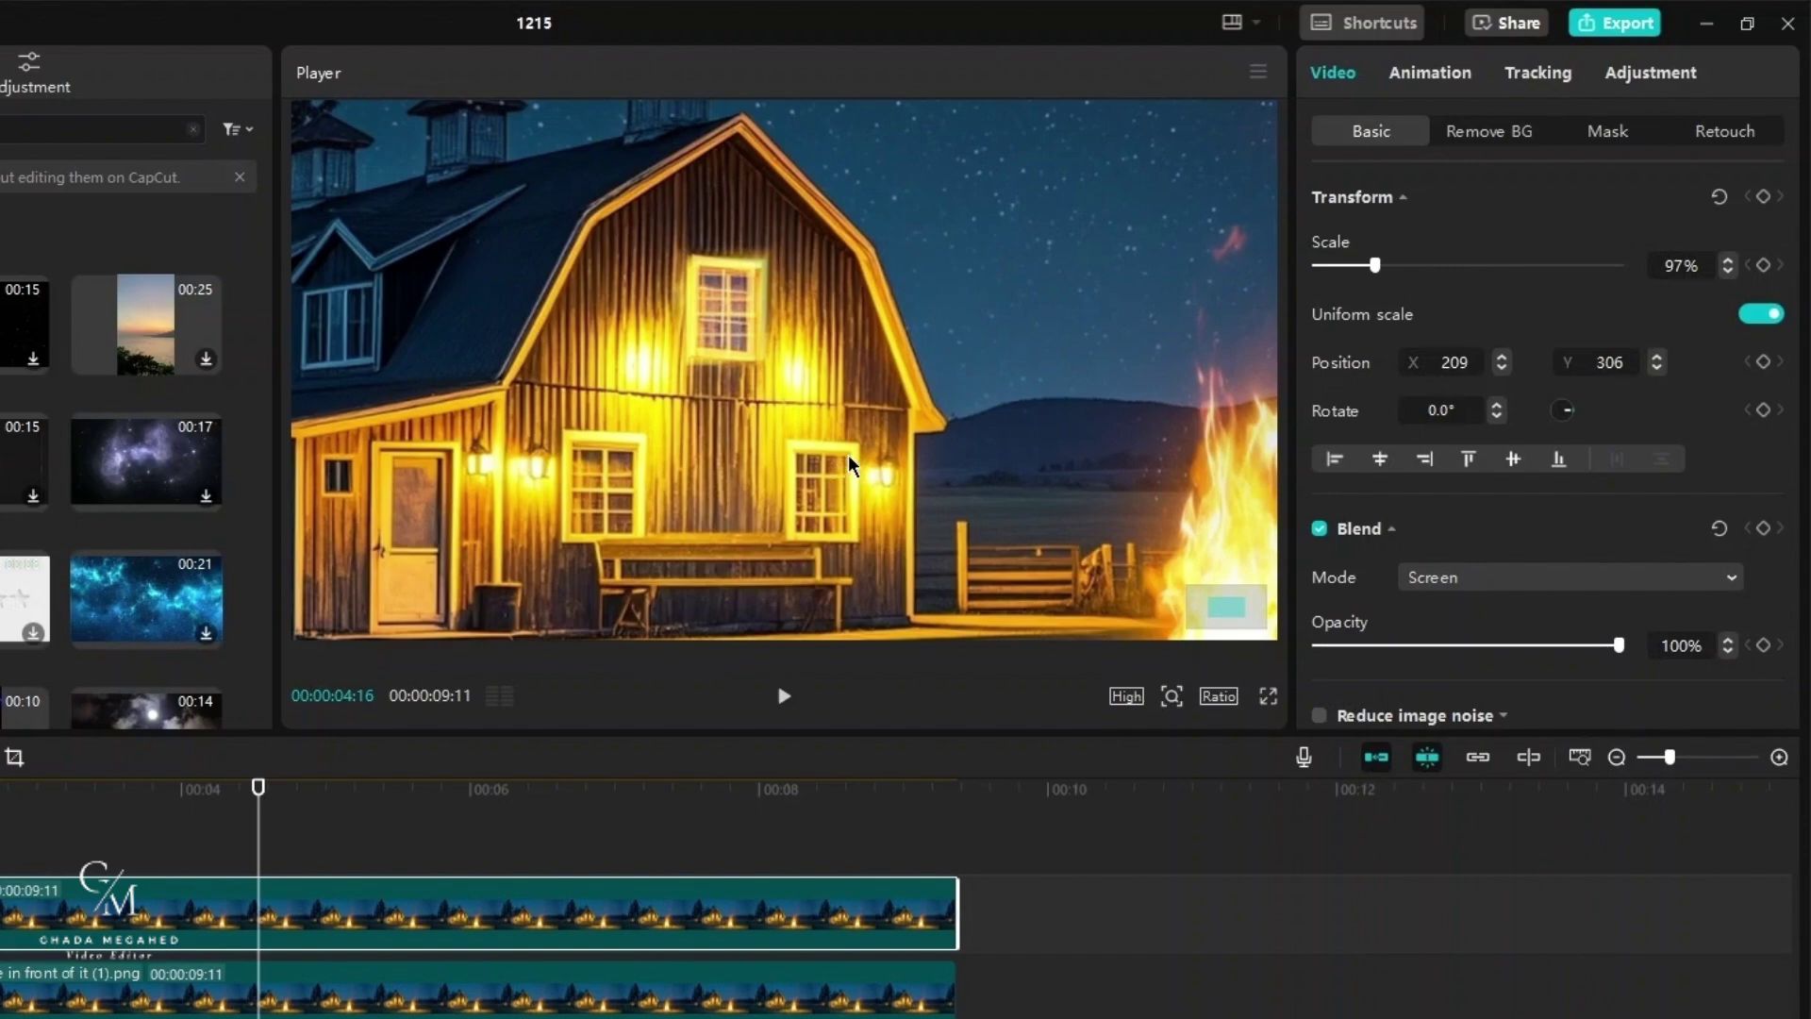
left_click(1172, 698)
left_click_drag(1144, 740, 1128, 741)
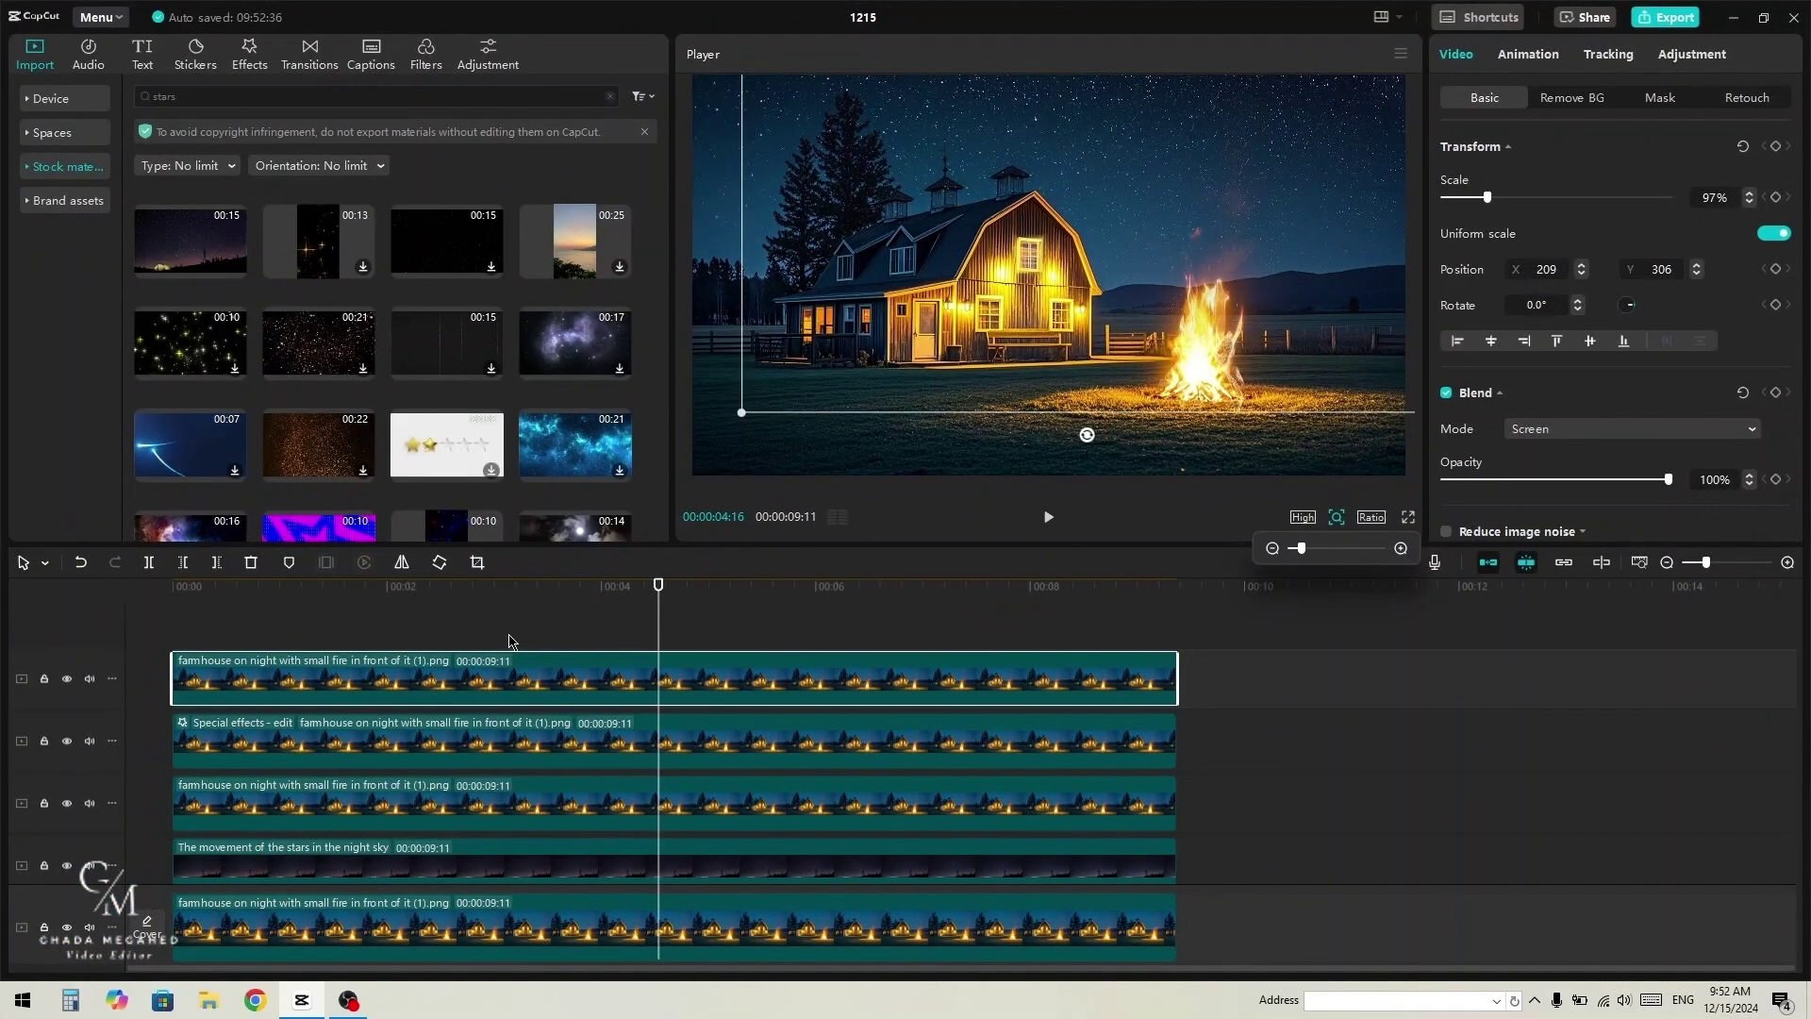
Step: Trim the start of the window copy so it lasts 00:00:04:18, and play back the upper window lighting up
left_click(597, 628)
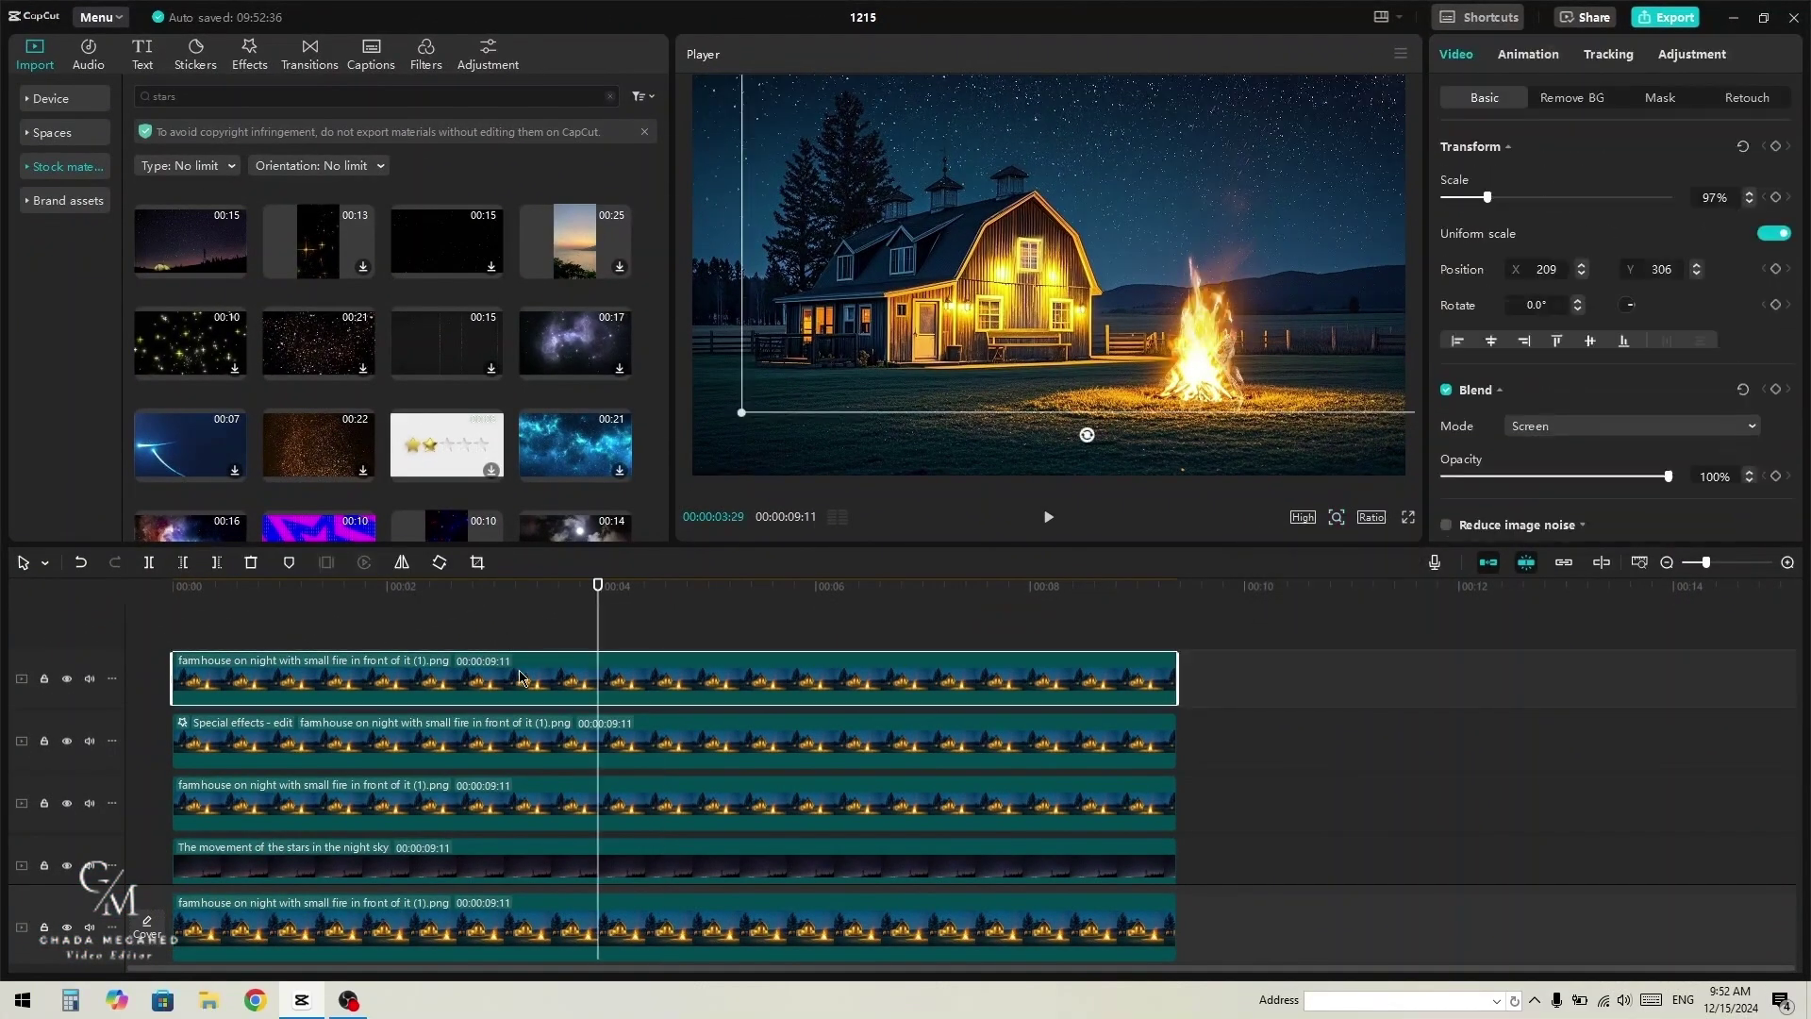
left_click_drag(175, 682, 687, 689)
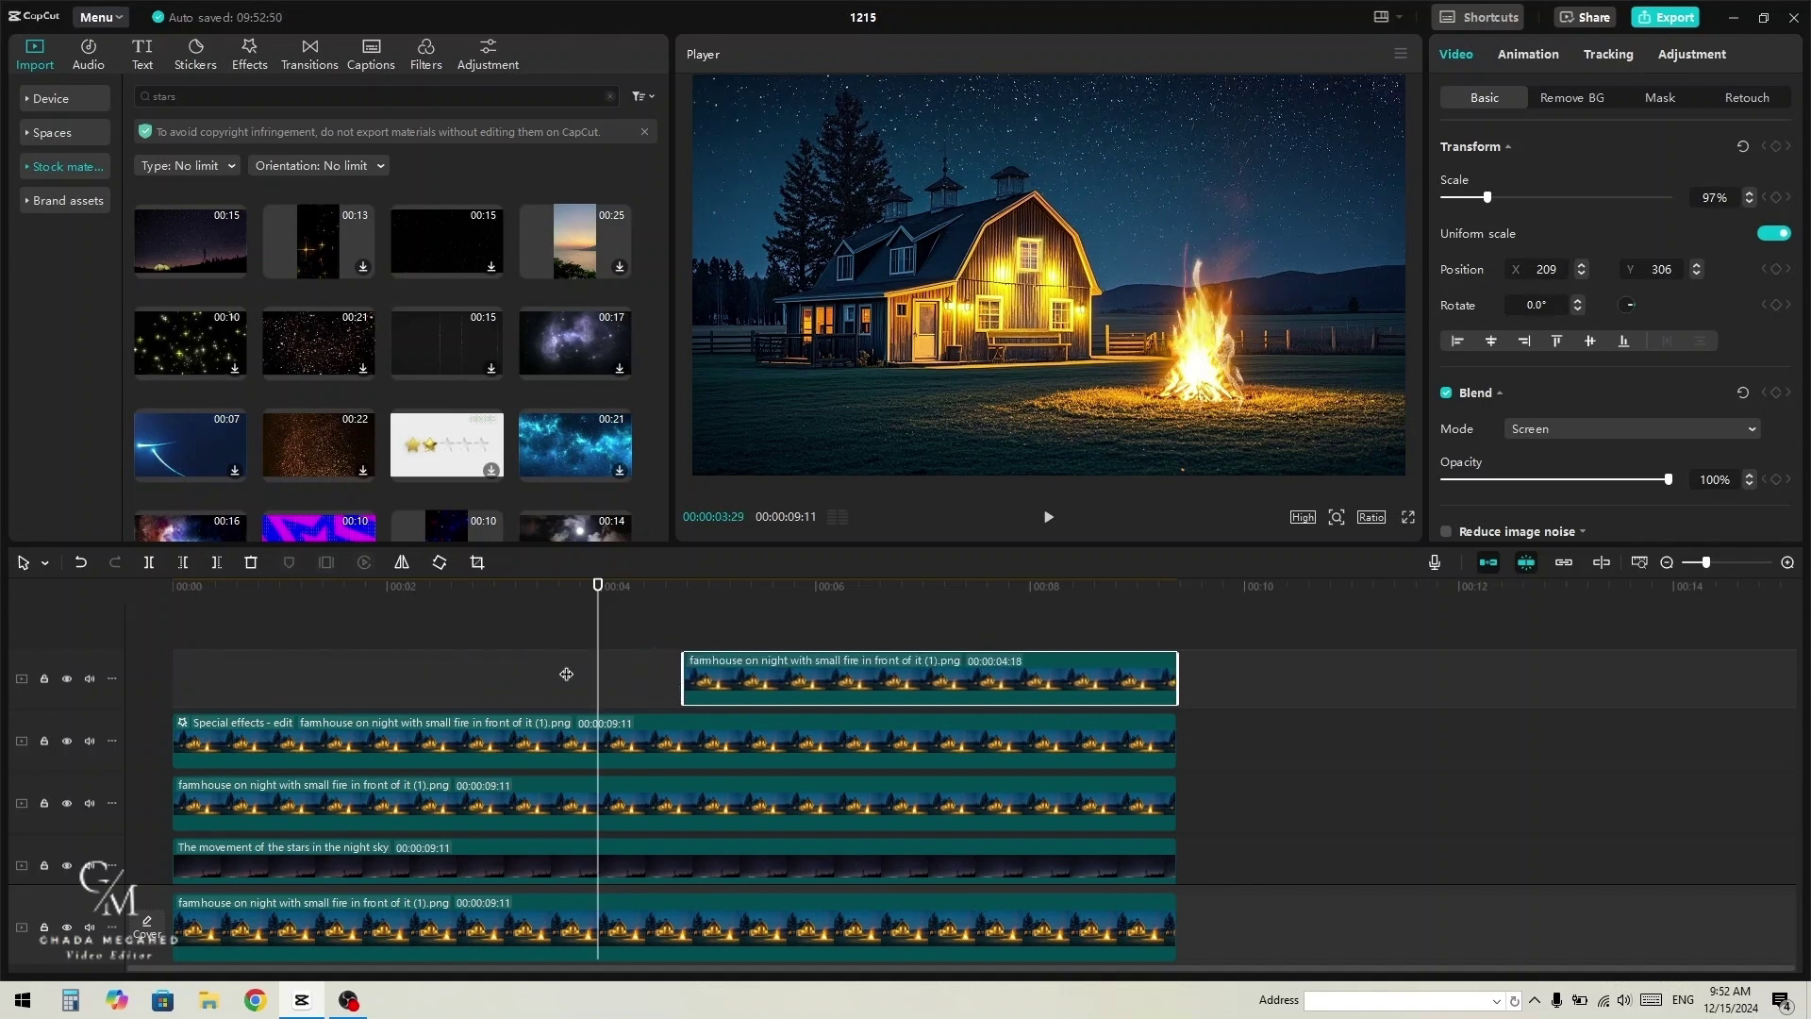
left_click(182, 625)
key("space")
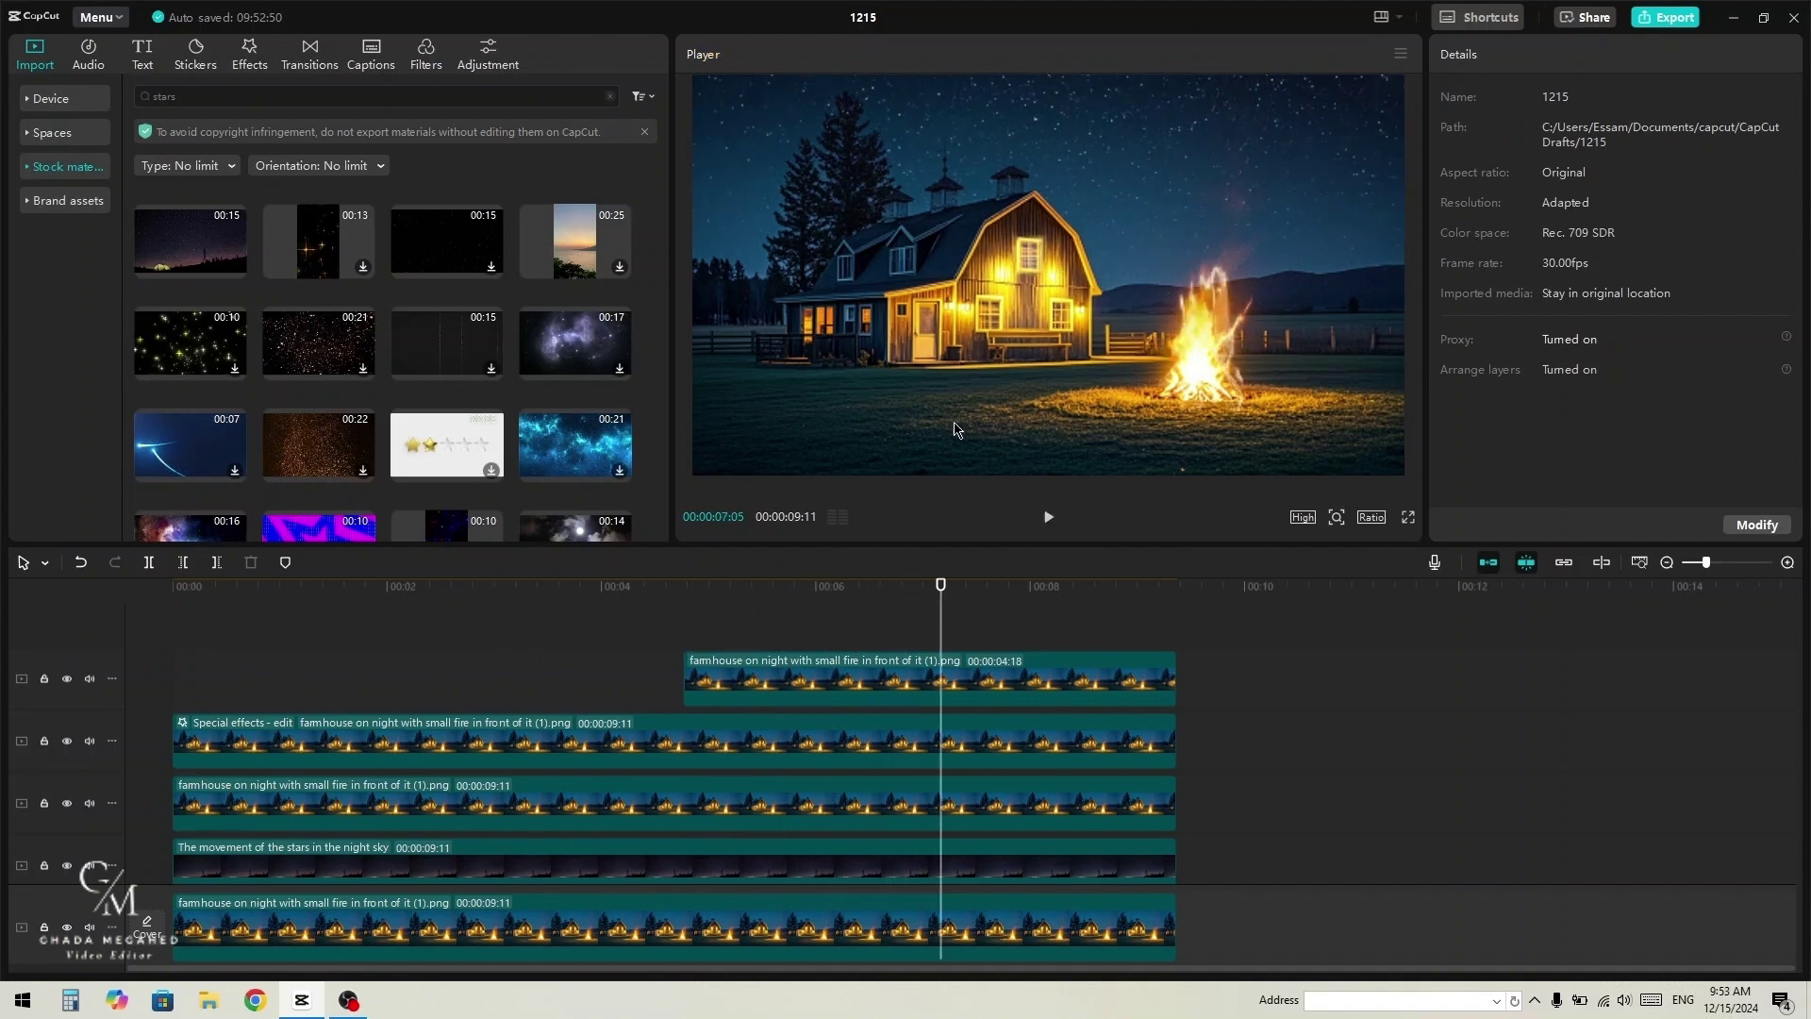
left_click(669, 629)
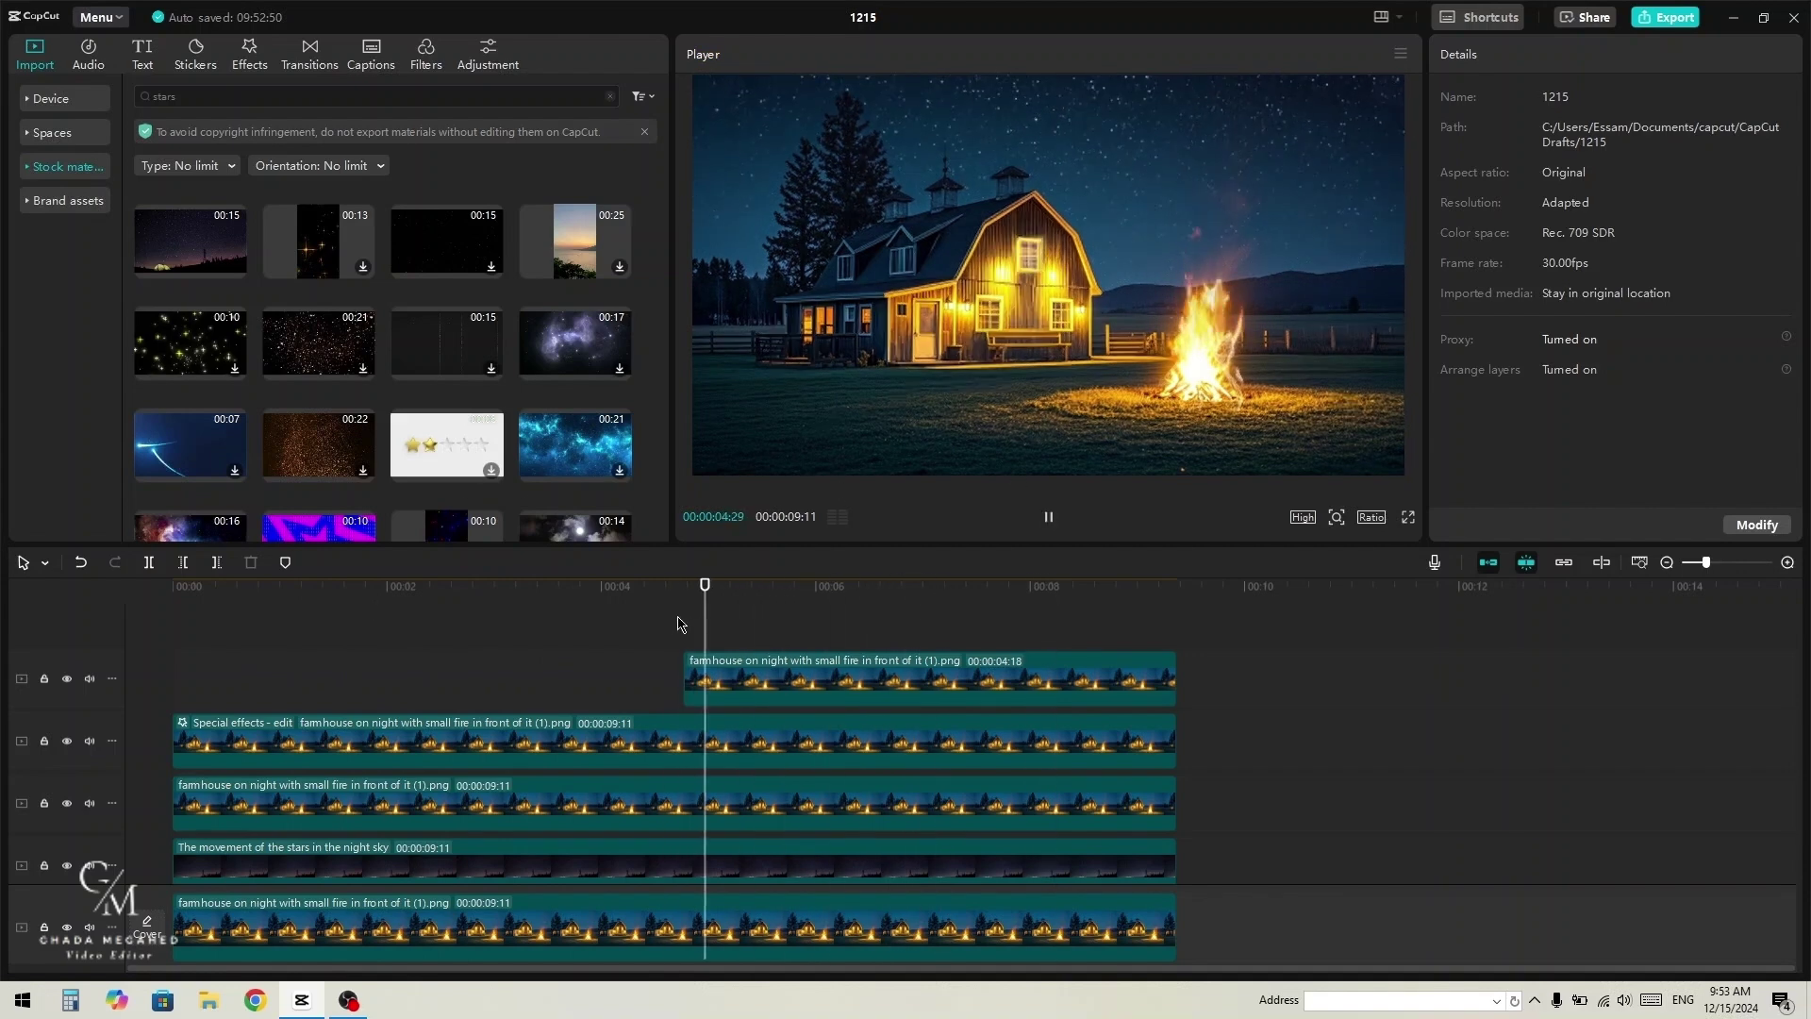
key("space")
Step: Set the feather of the window copy's Rectangle mask to 4 and replay the moment the upper window lights up in full view
left_click(1078, 661)
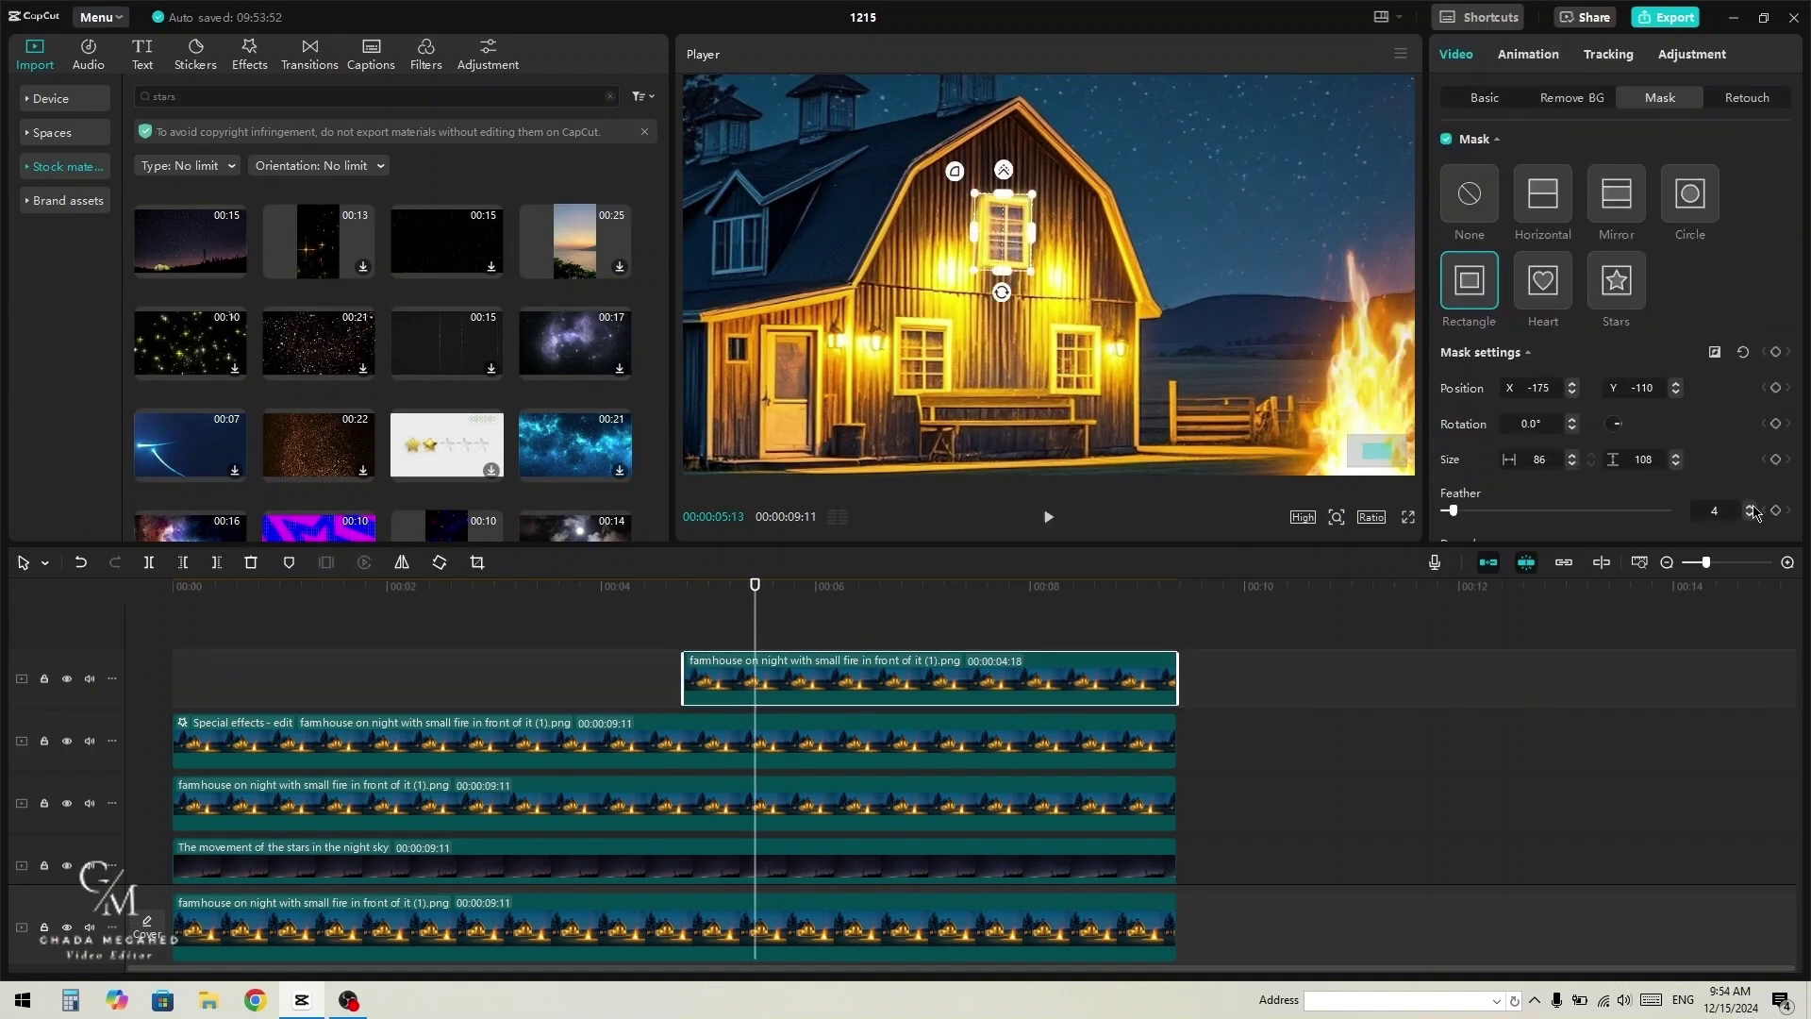
left_click_drag(670, 586, 712, 585)
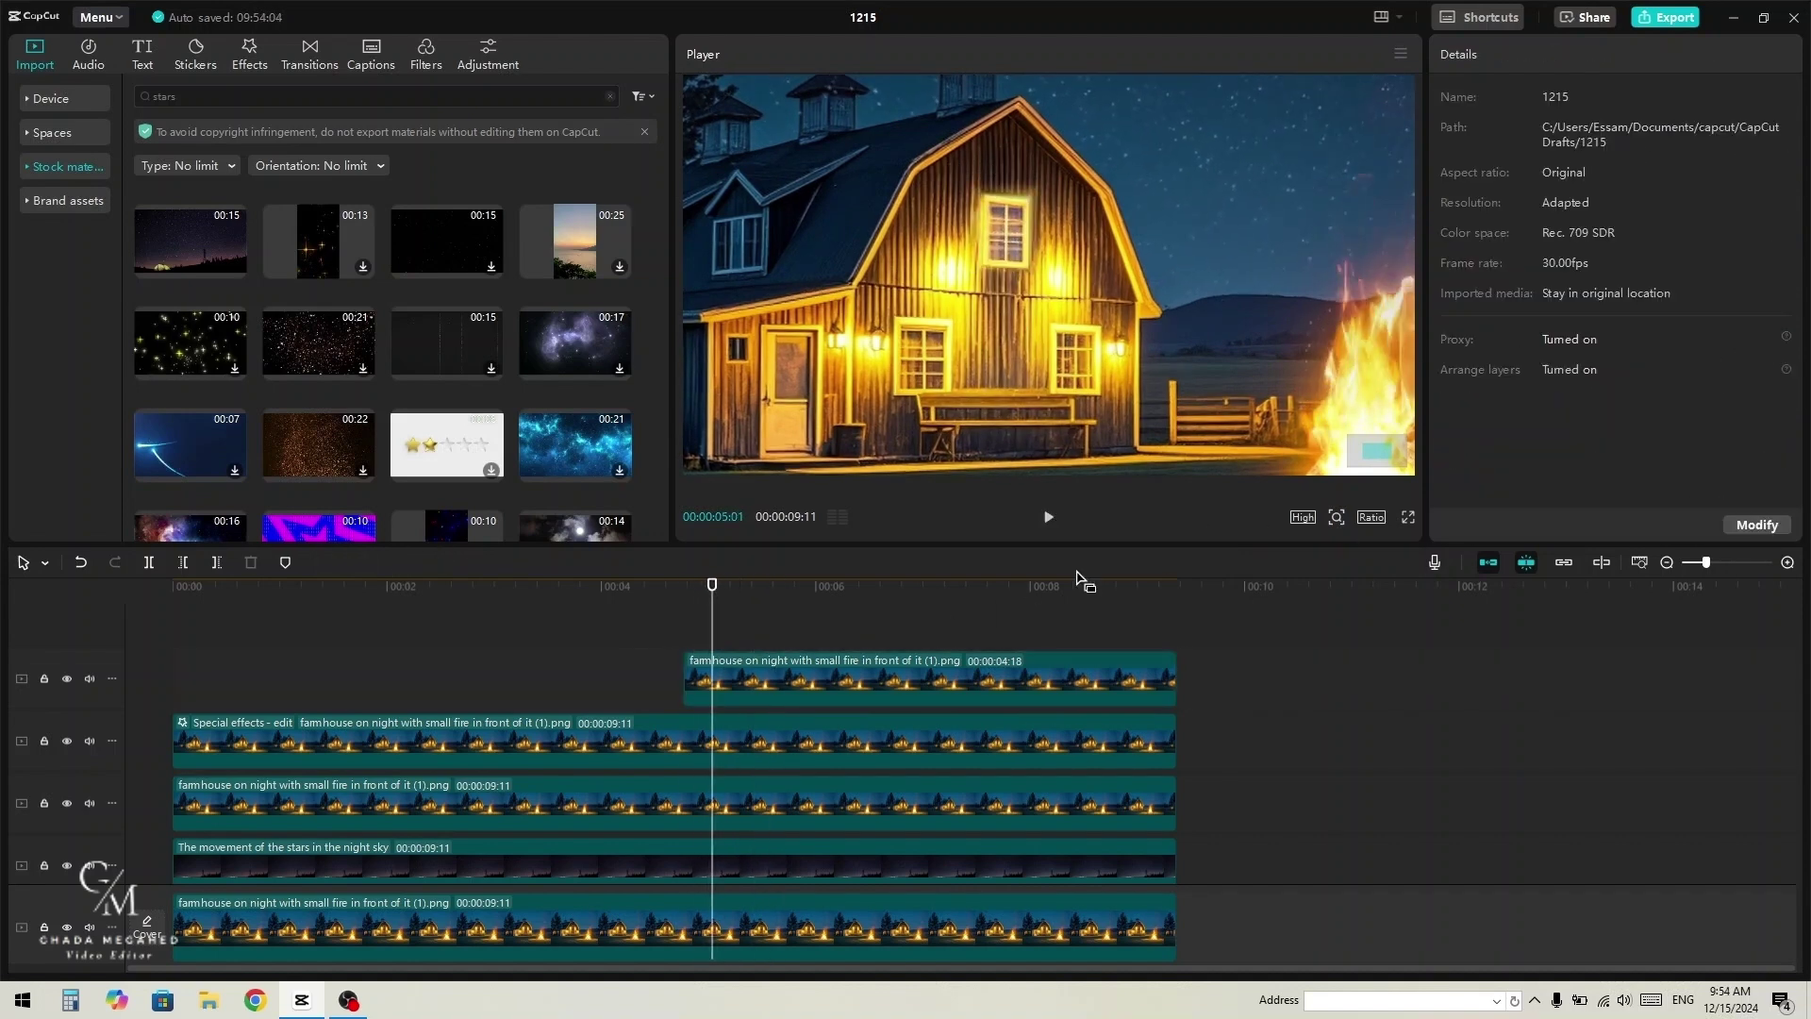
left_click(1336, 524)
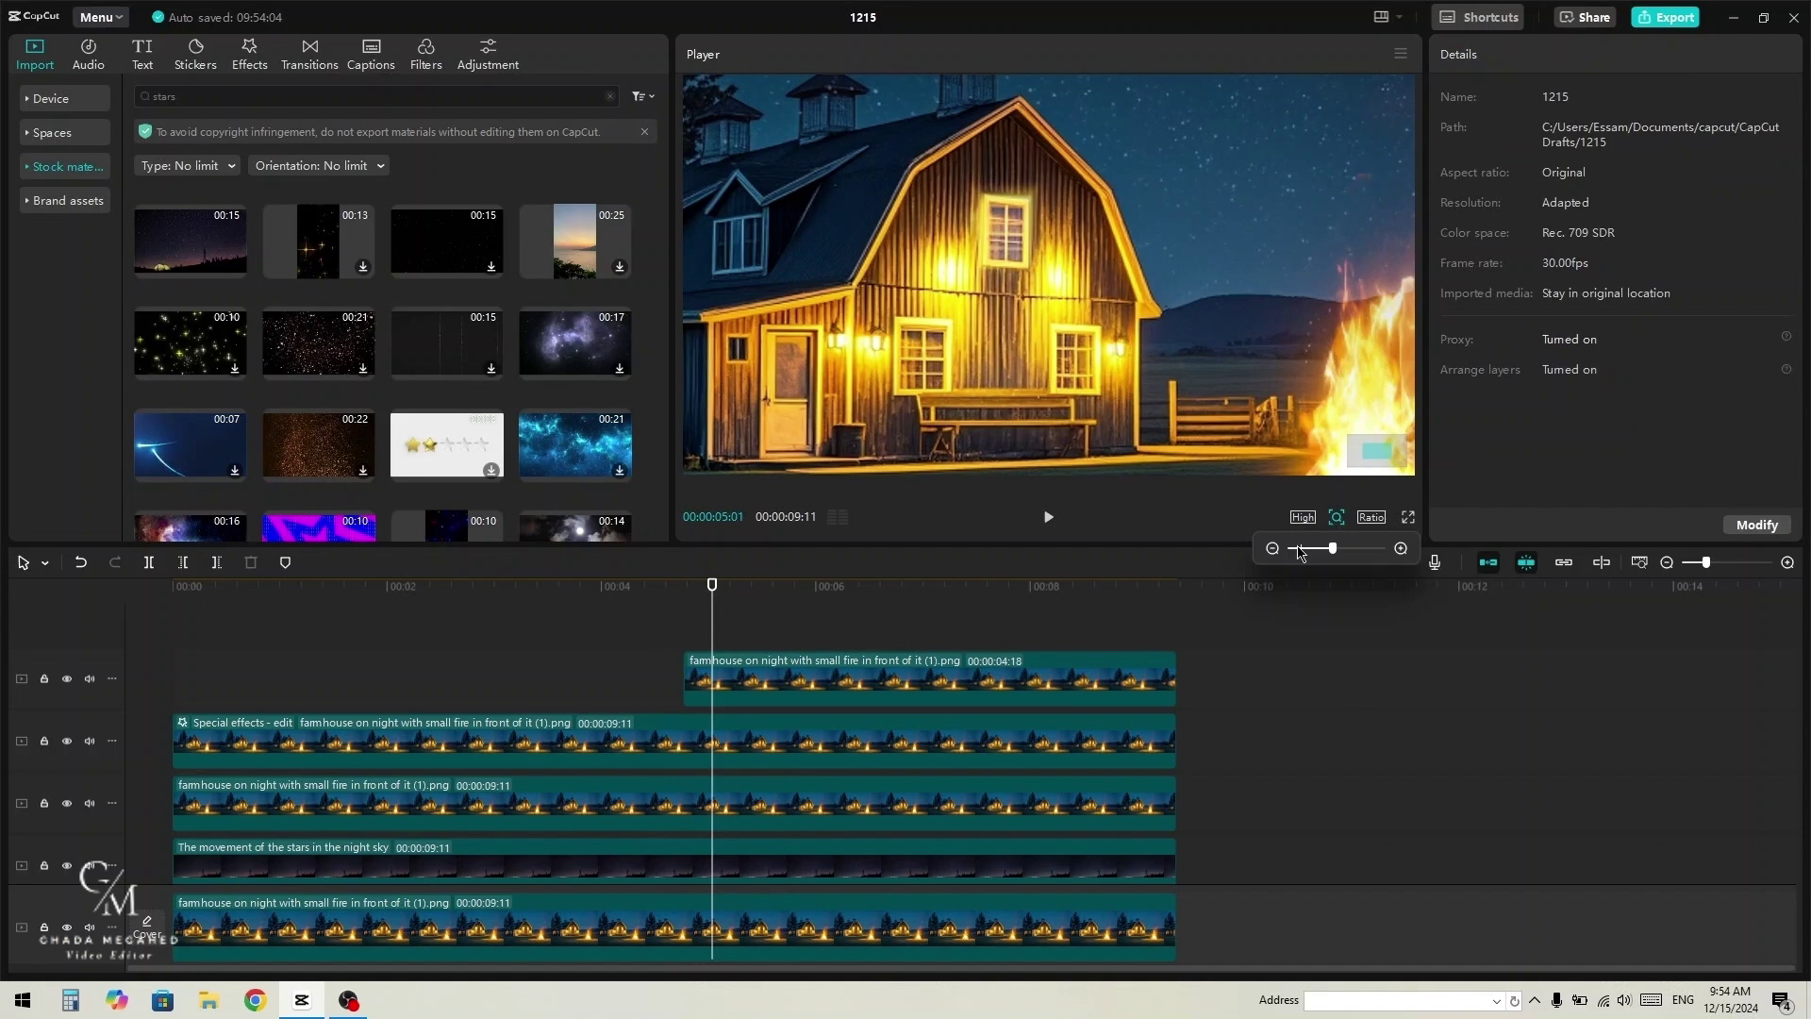
left_click(1297, 549)
left_click(664, 653)
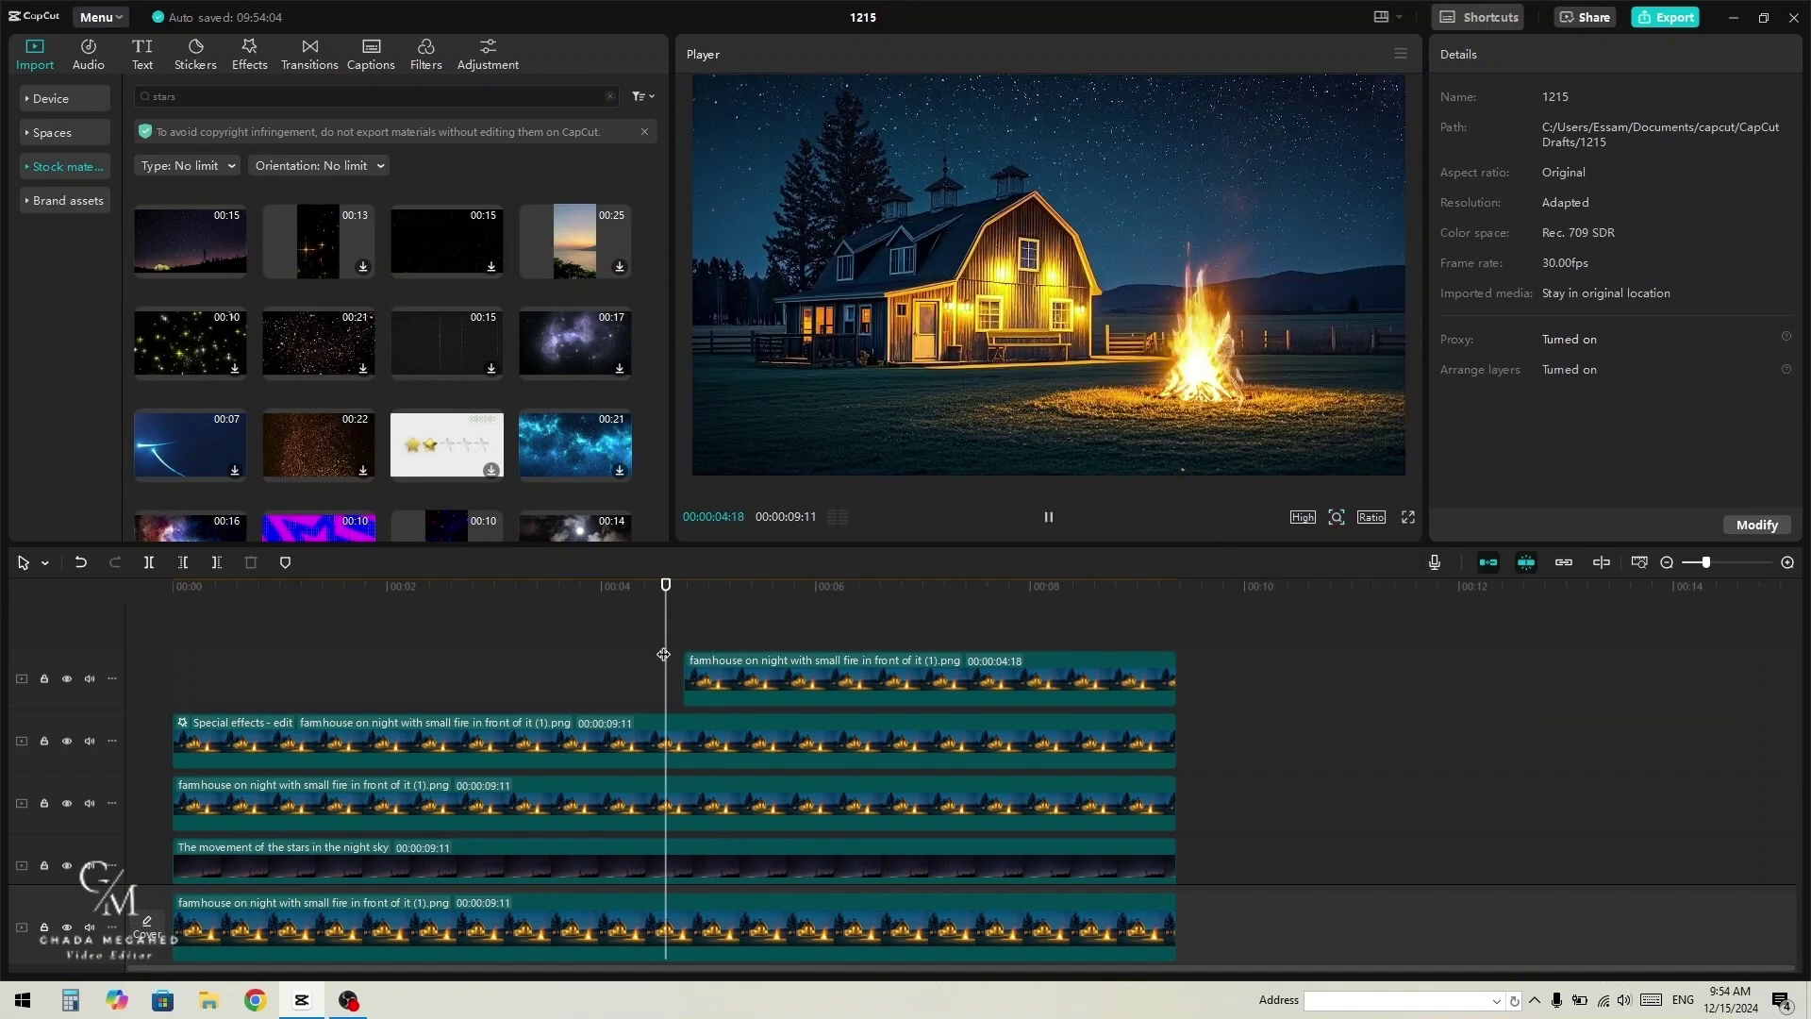
key("space")
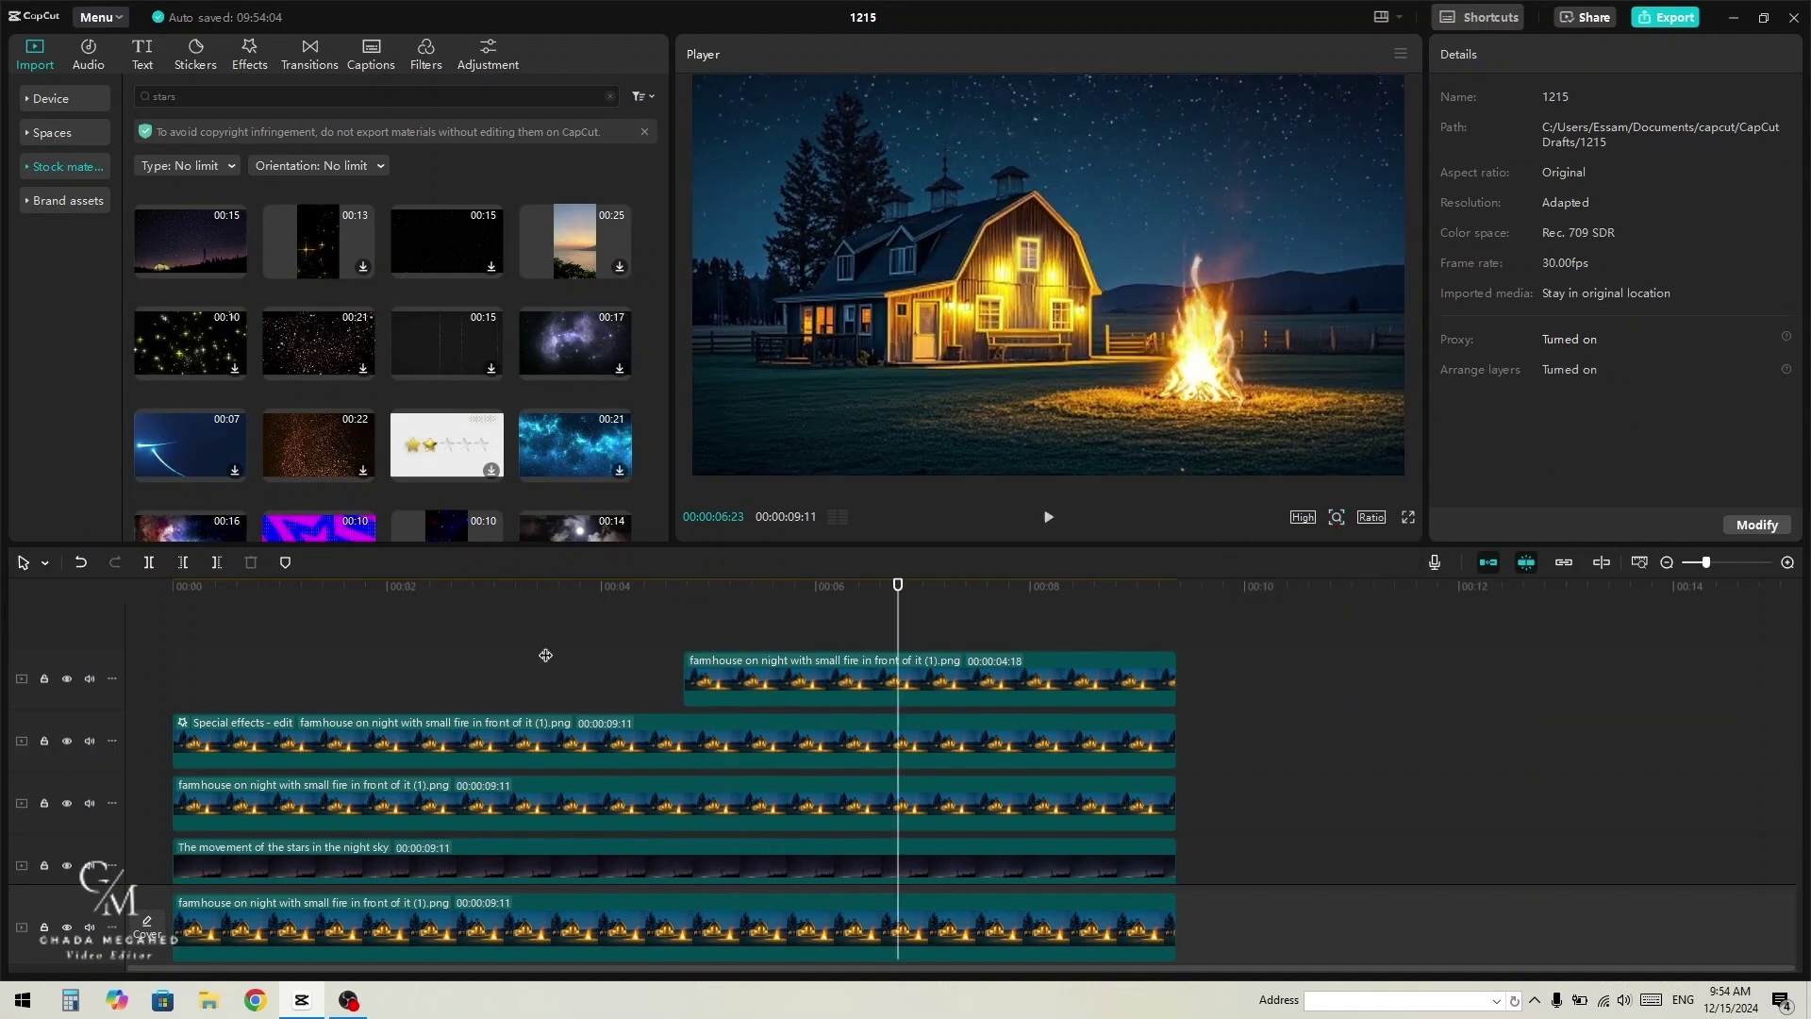
Step: Play back the composition from just before the upper window lights up to check the animation
left_click(469, 635)
key("space")
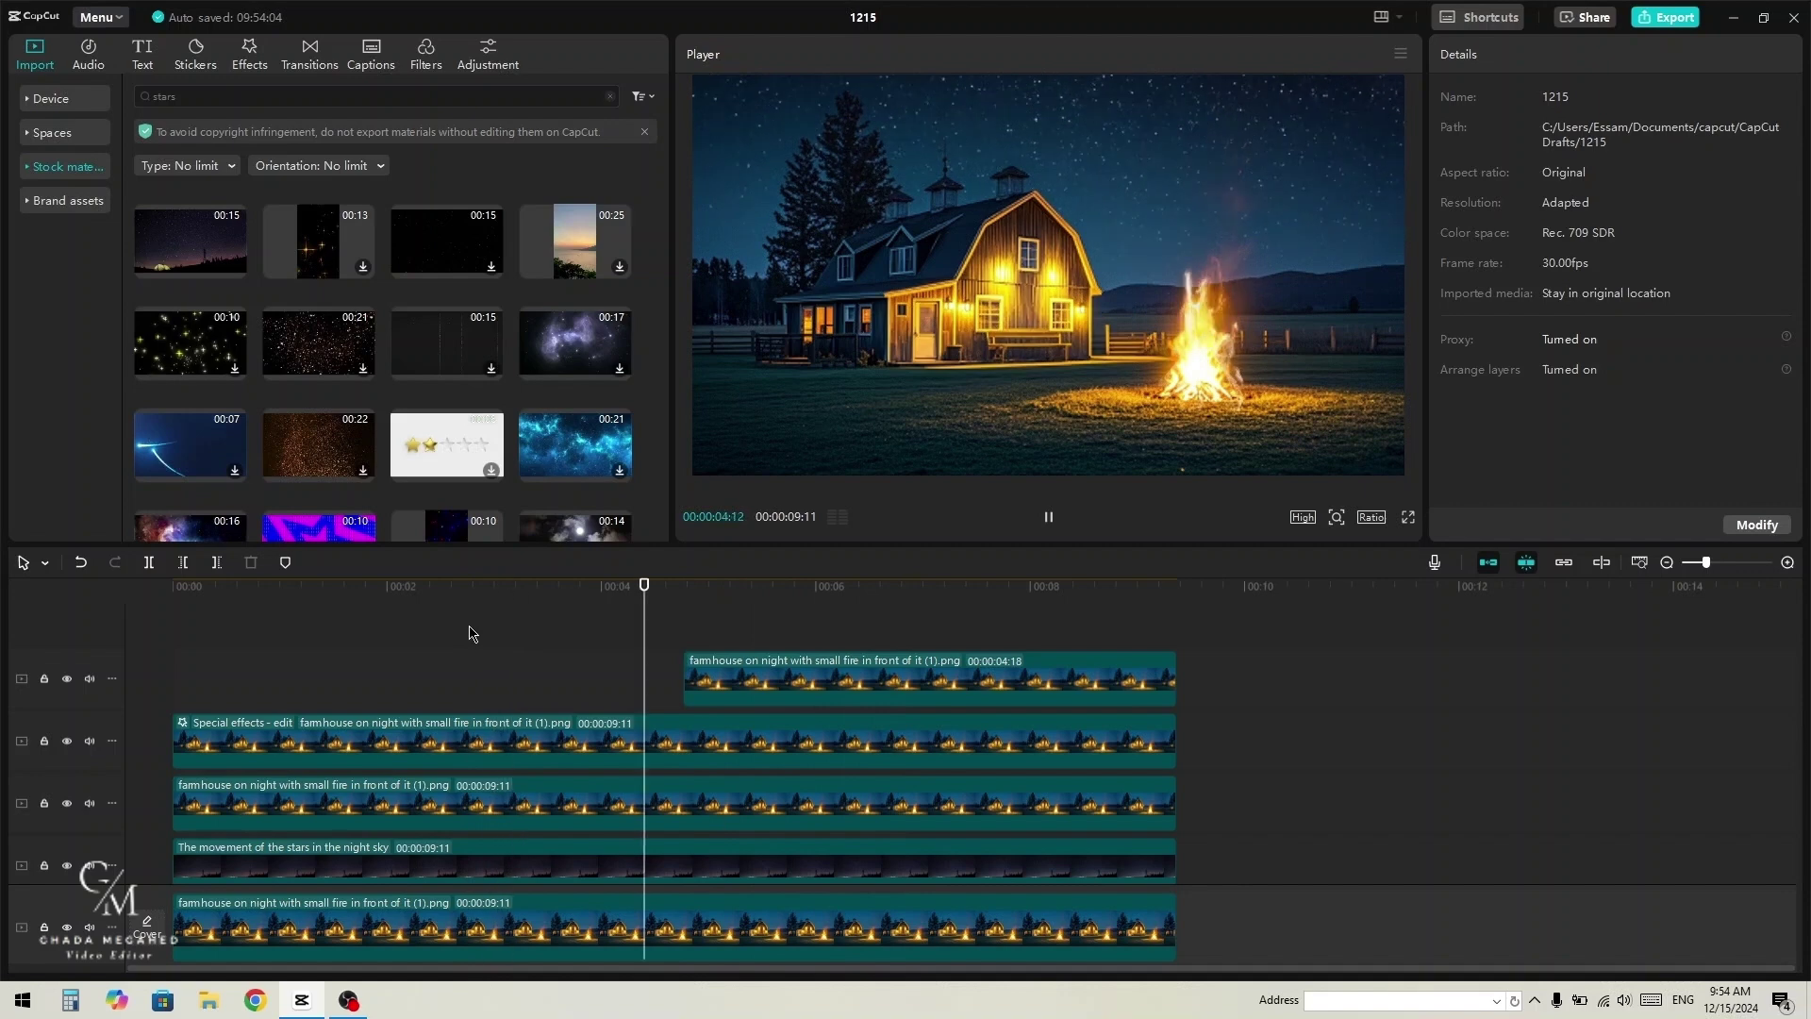
key("space")
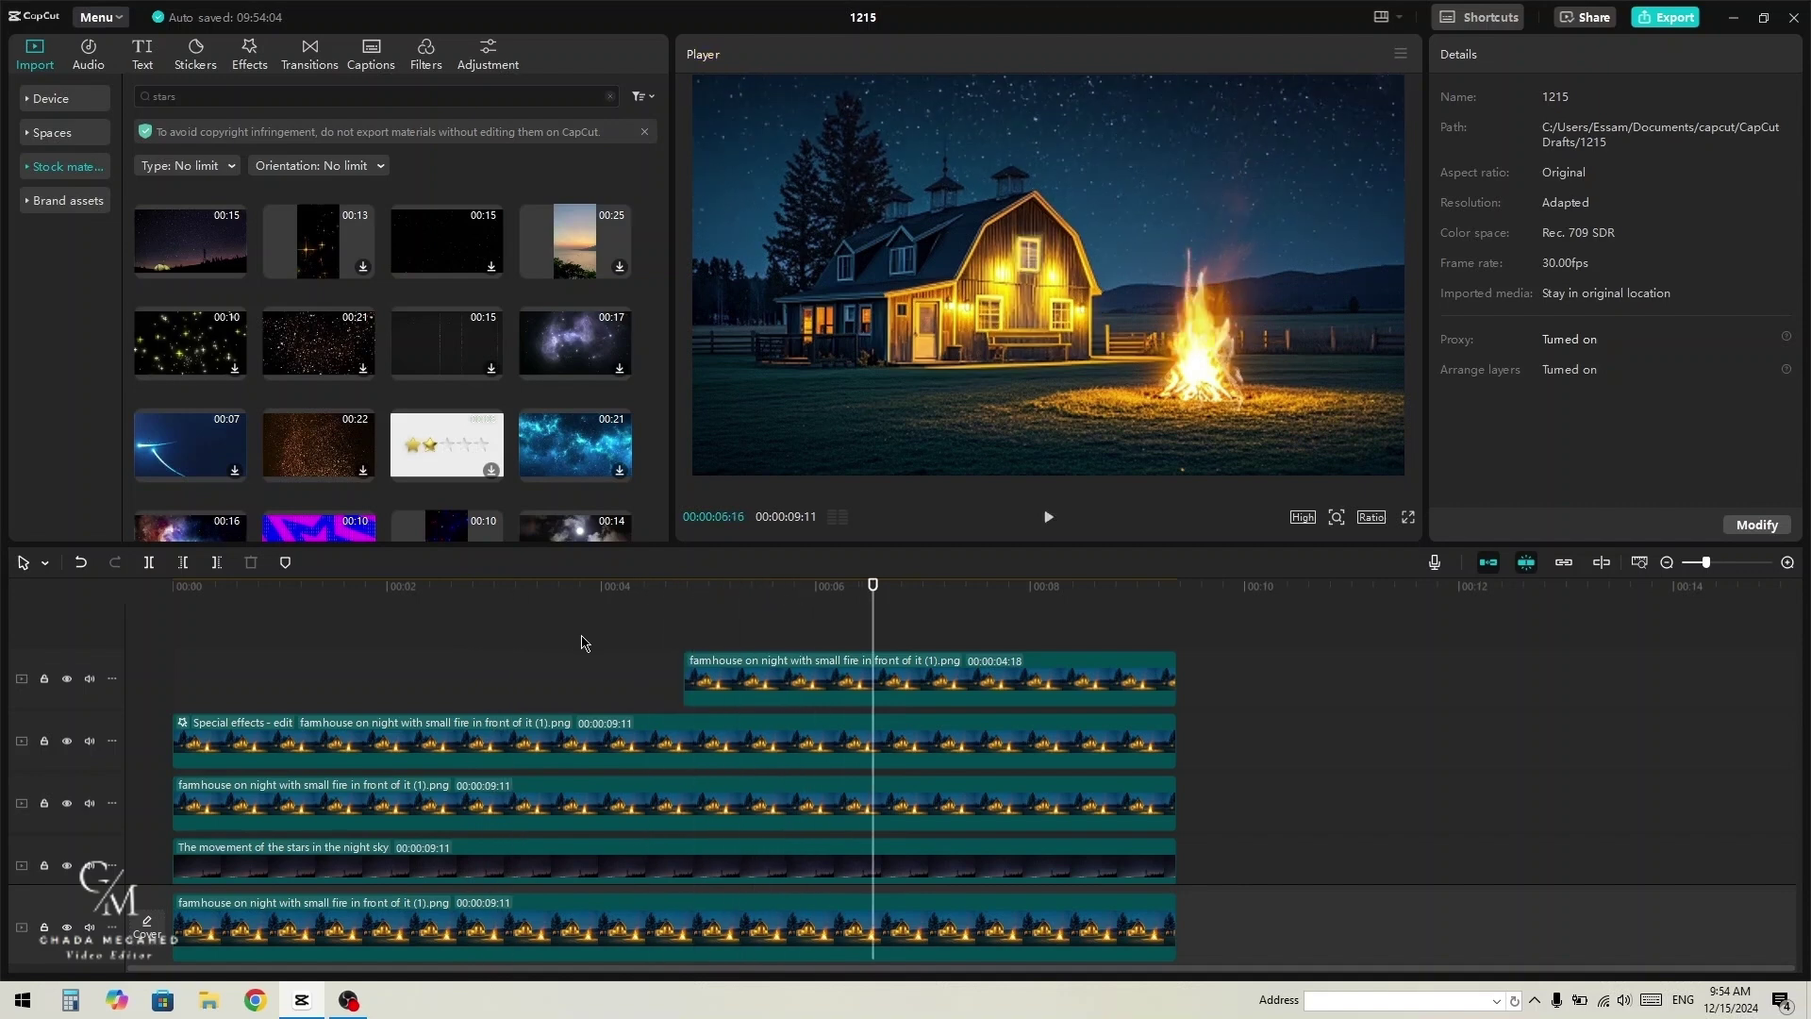
Step: Combine all the timeline clips into one compound clip and scale it to 116%
key("ctrl+a")
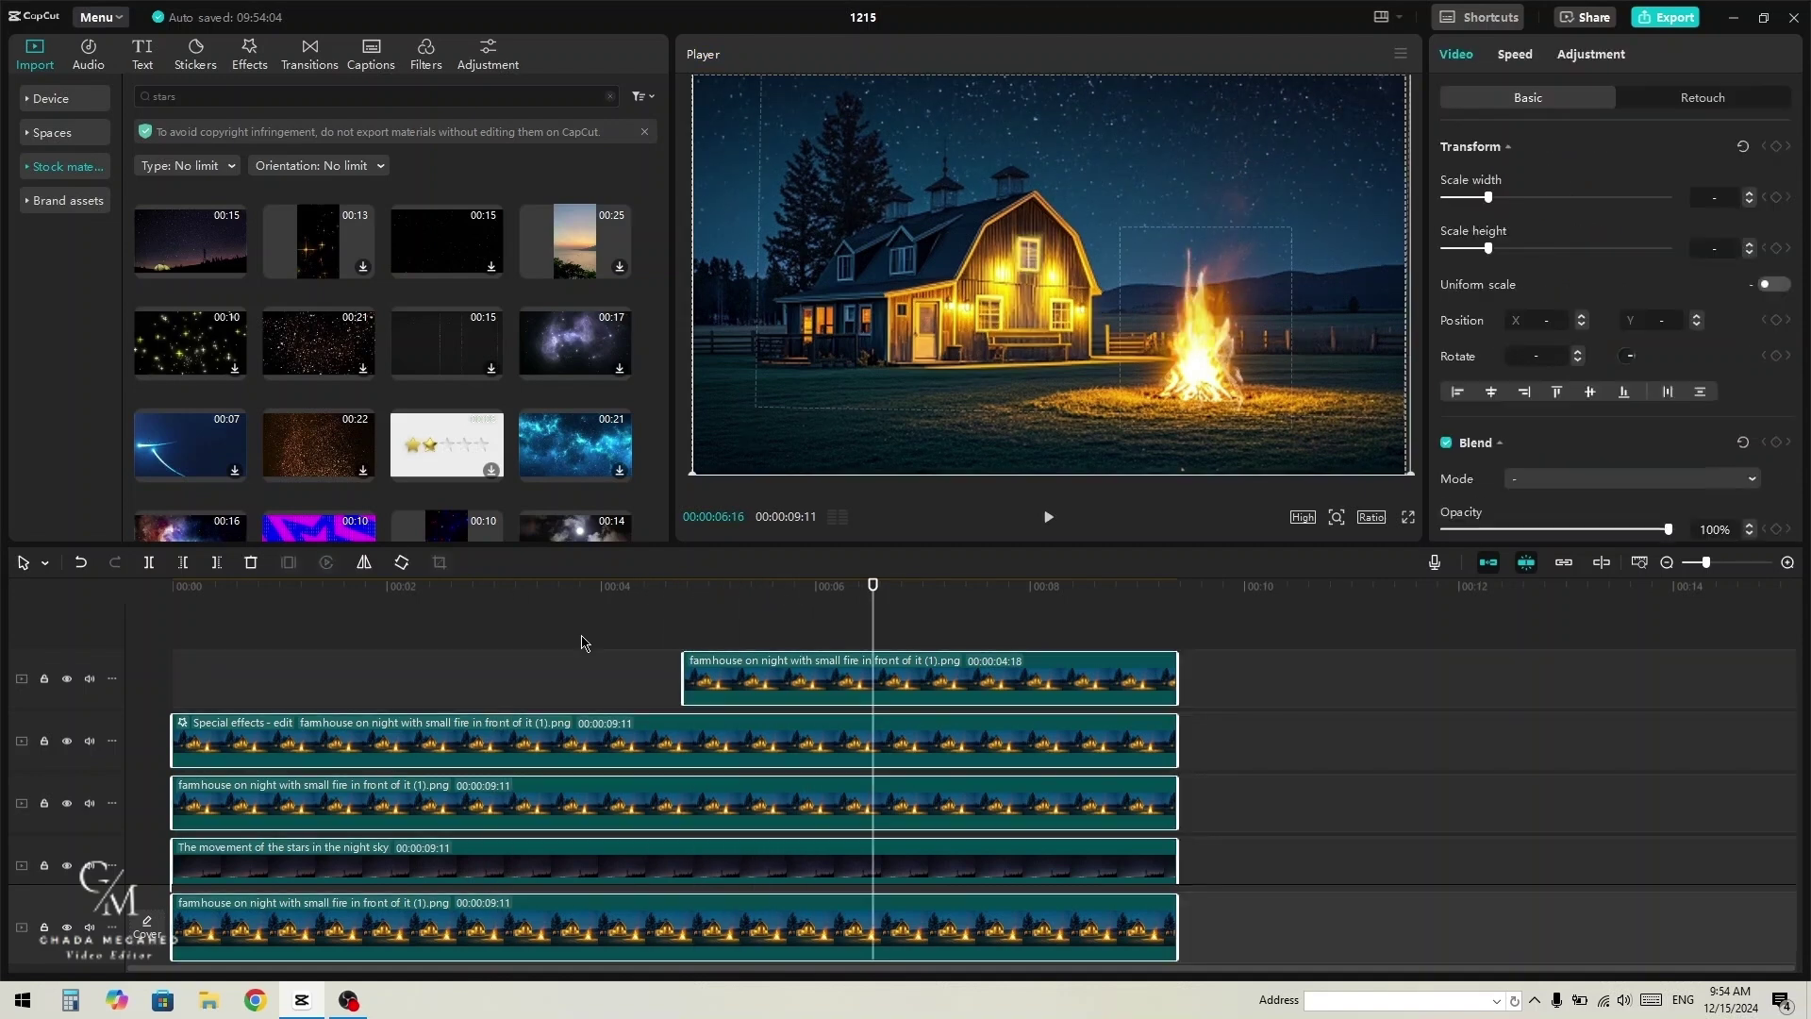
right_click(728, 739)
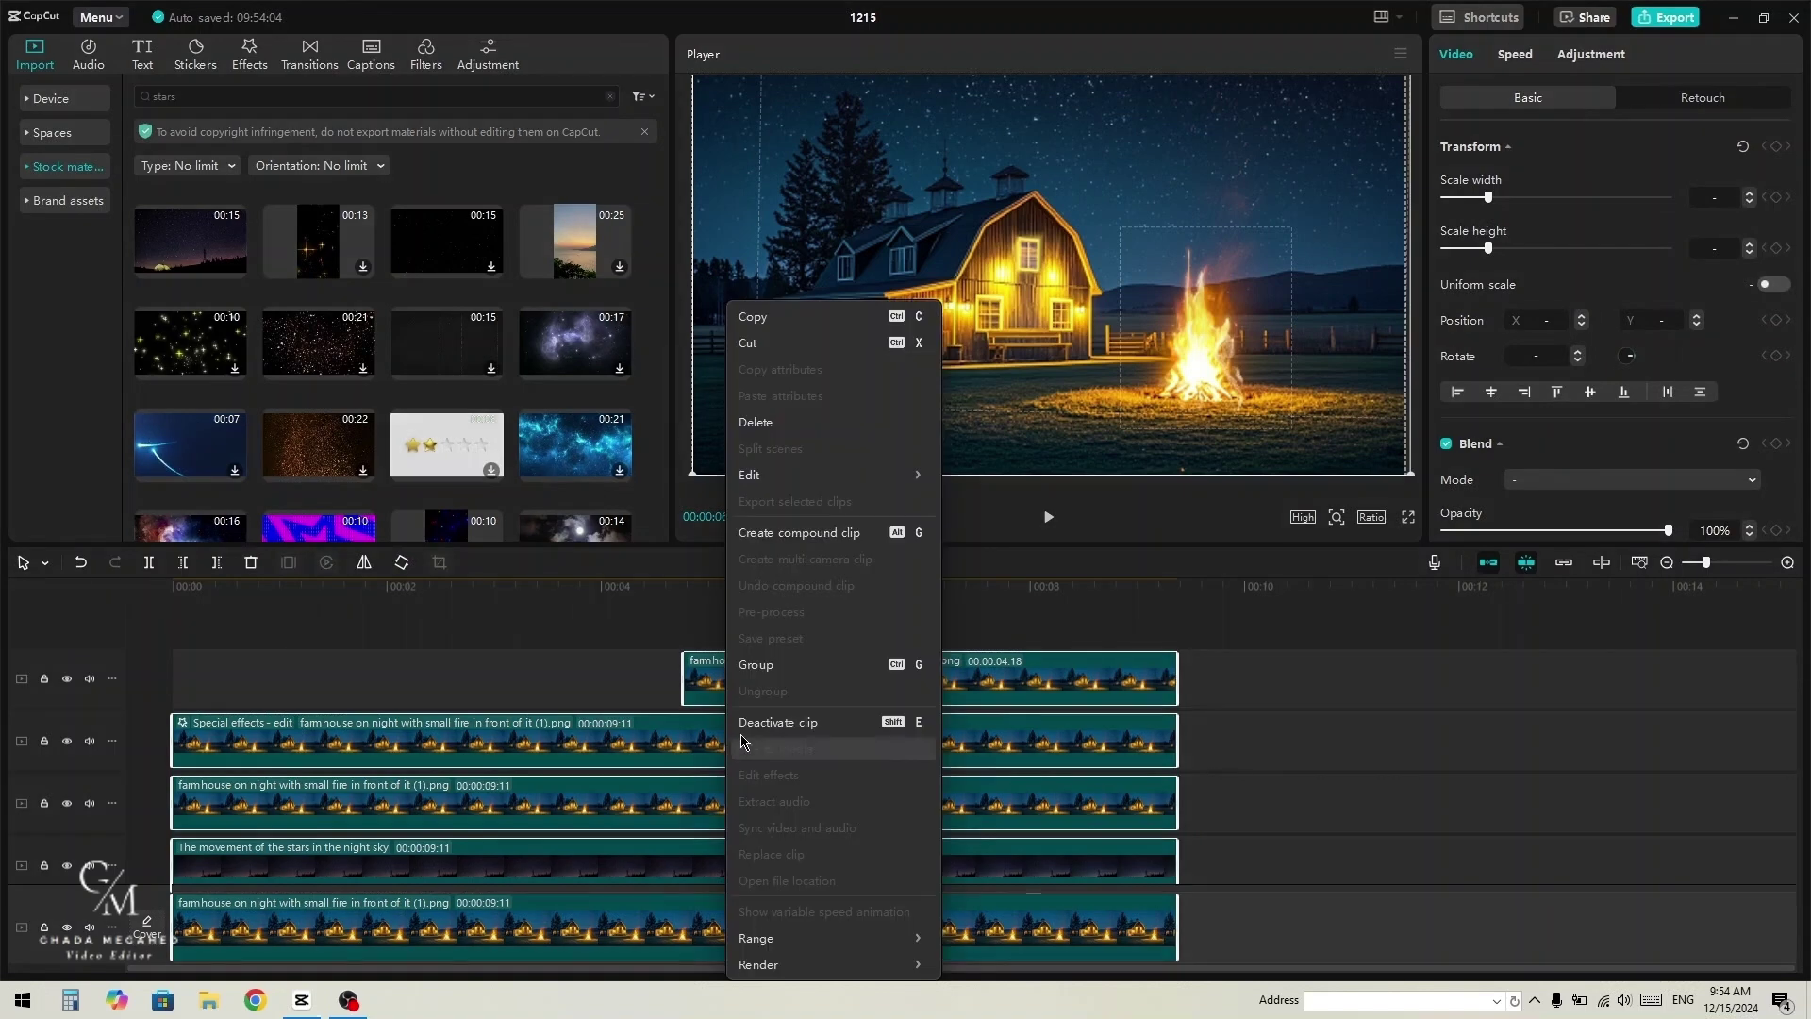
left_click(810, 539)
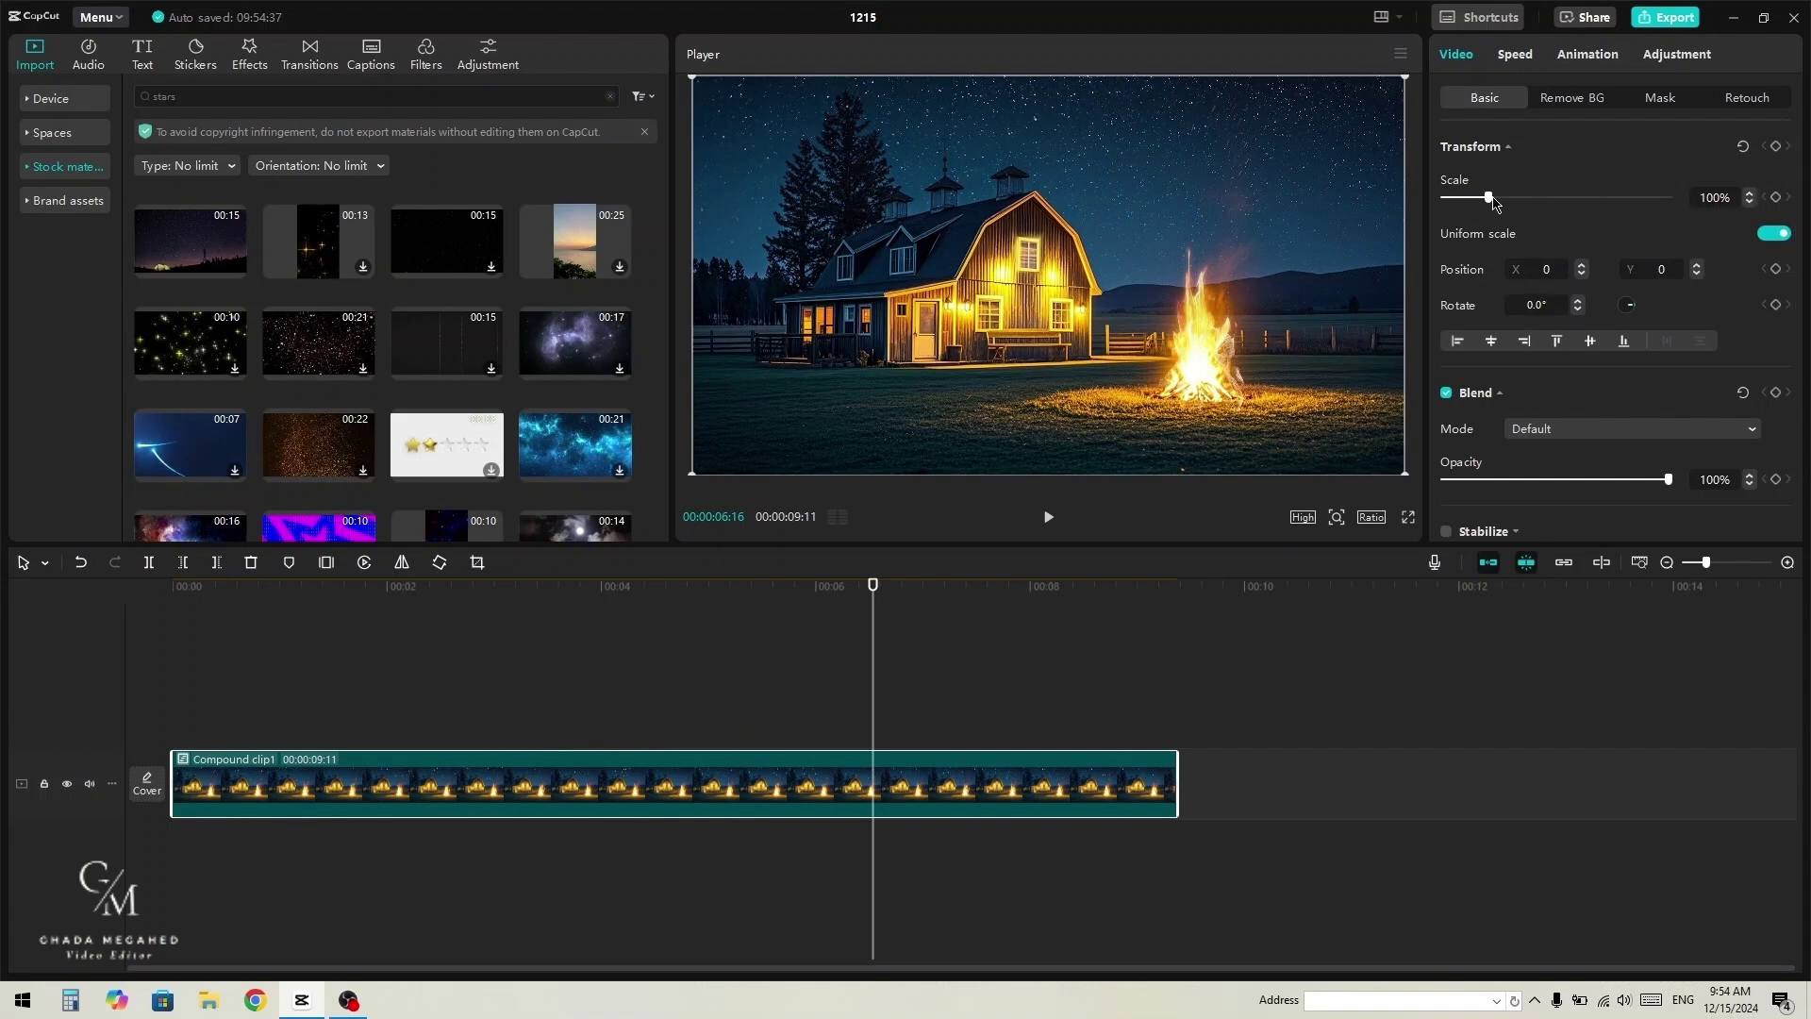
left_click_drag(1490, 198, 1496, 198)
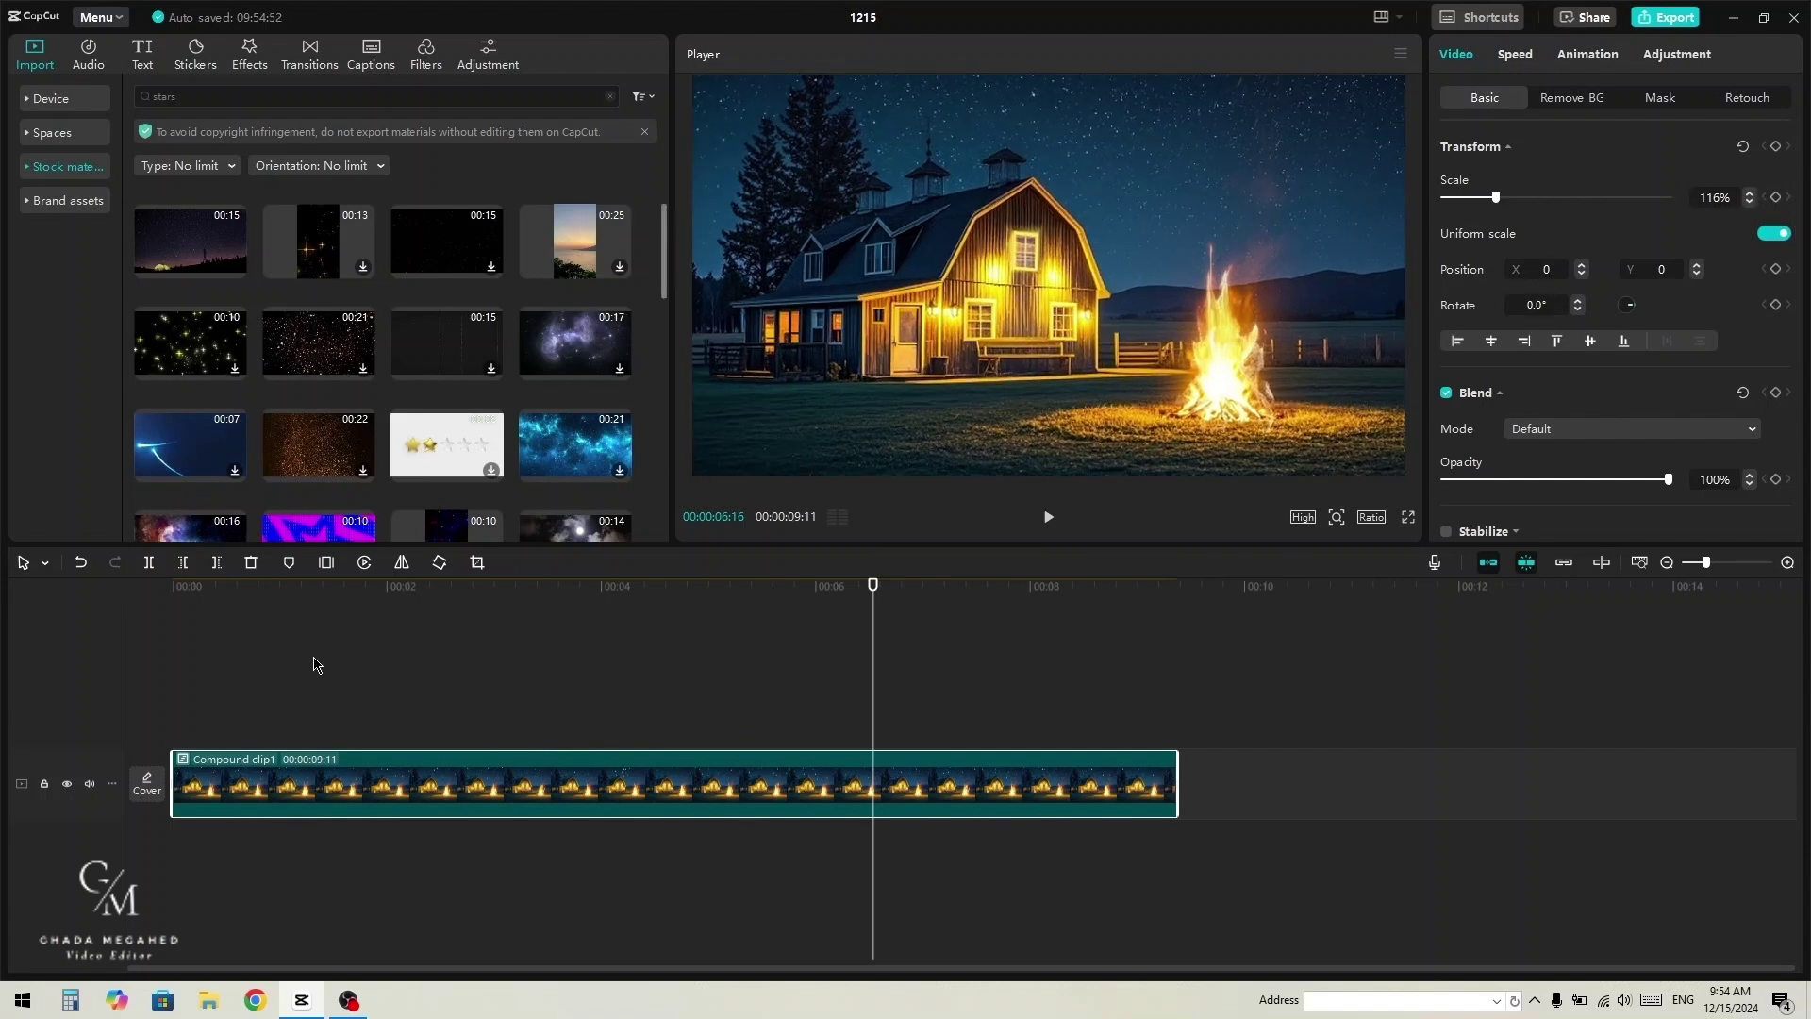
Step: Keyframe the compound clip's transform at X -300 at the start and shifted to the right at its end, 00:00:09:11
left_click(186, 707)
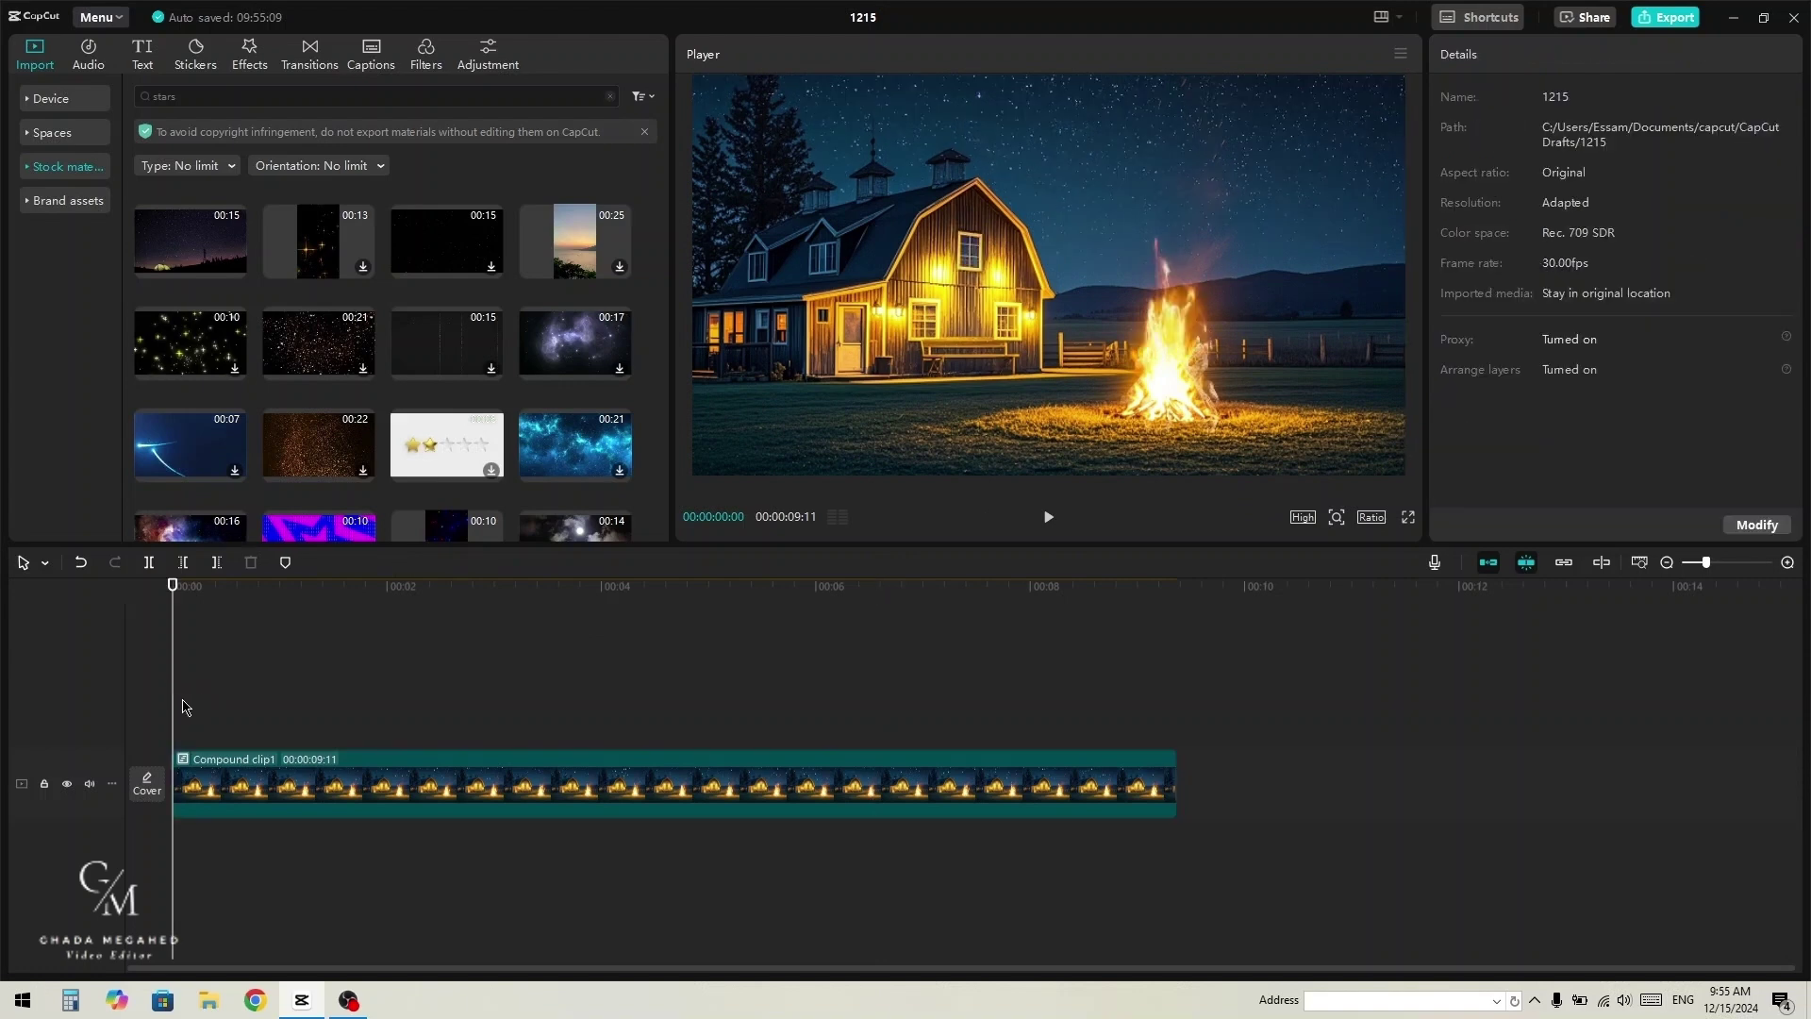
left_click(204, 784)
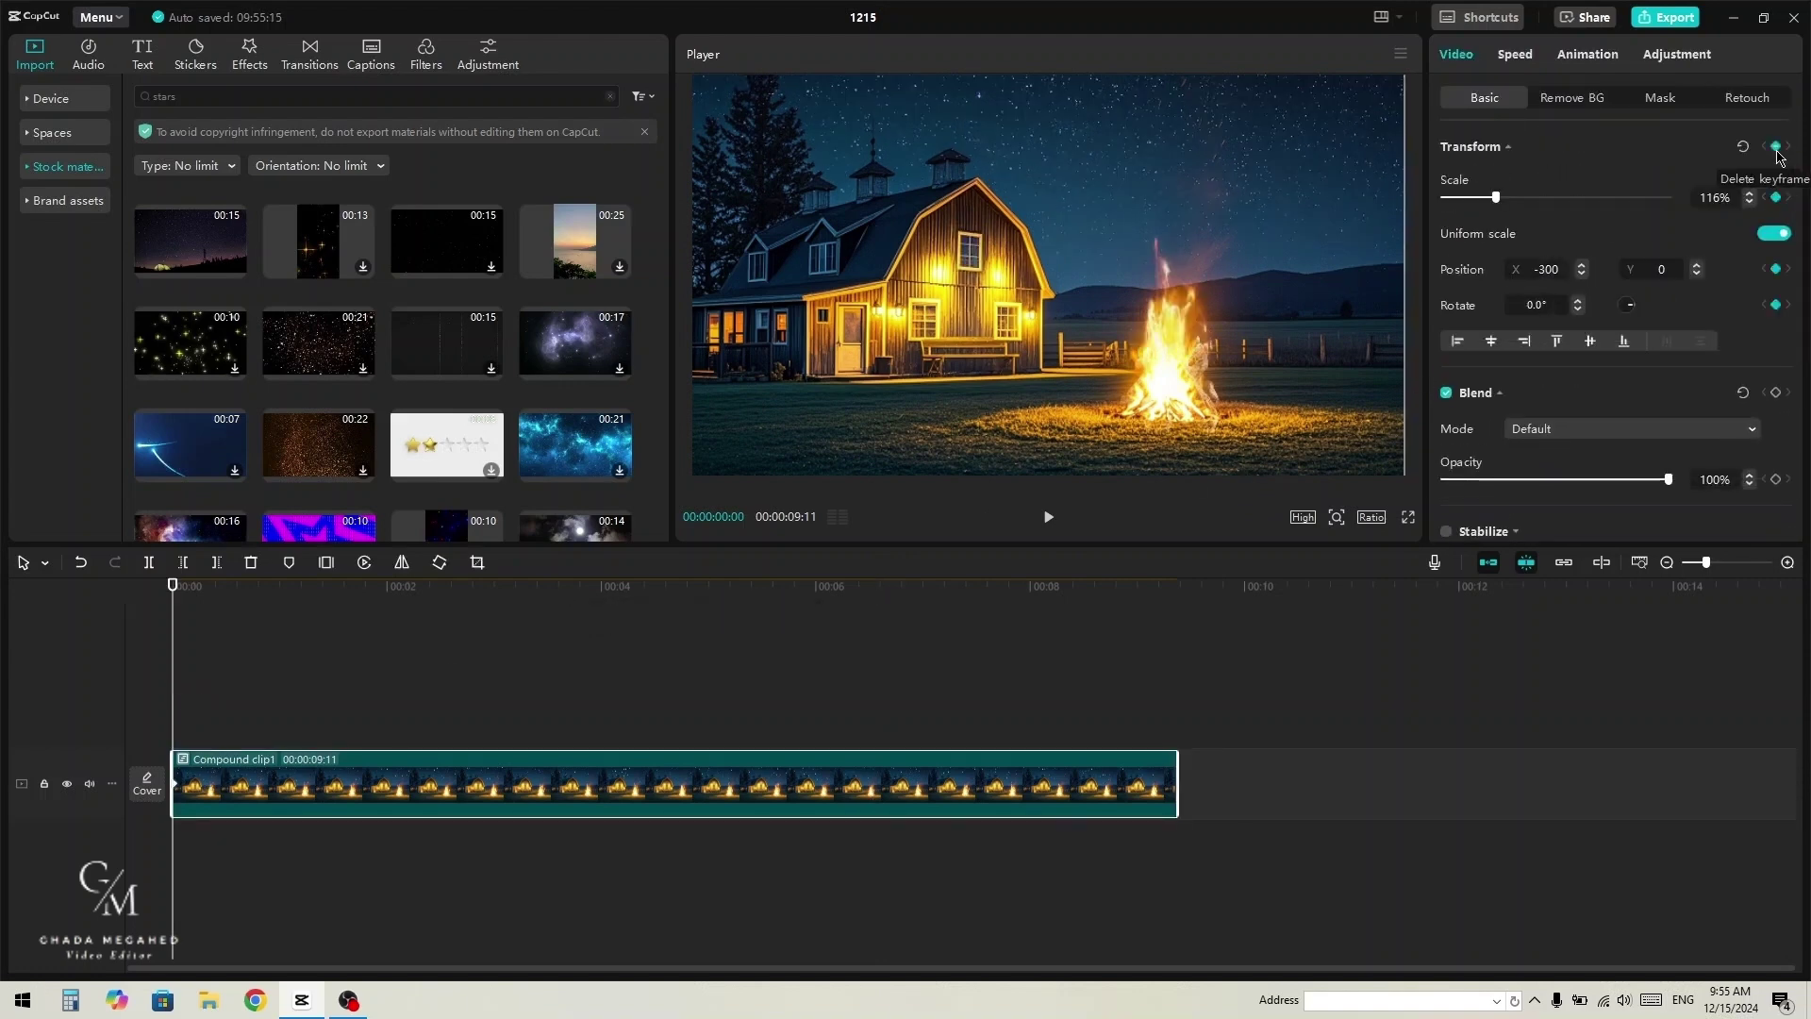
left_click(1176, 709)
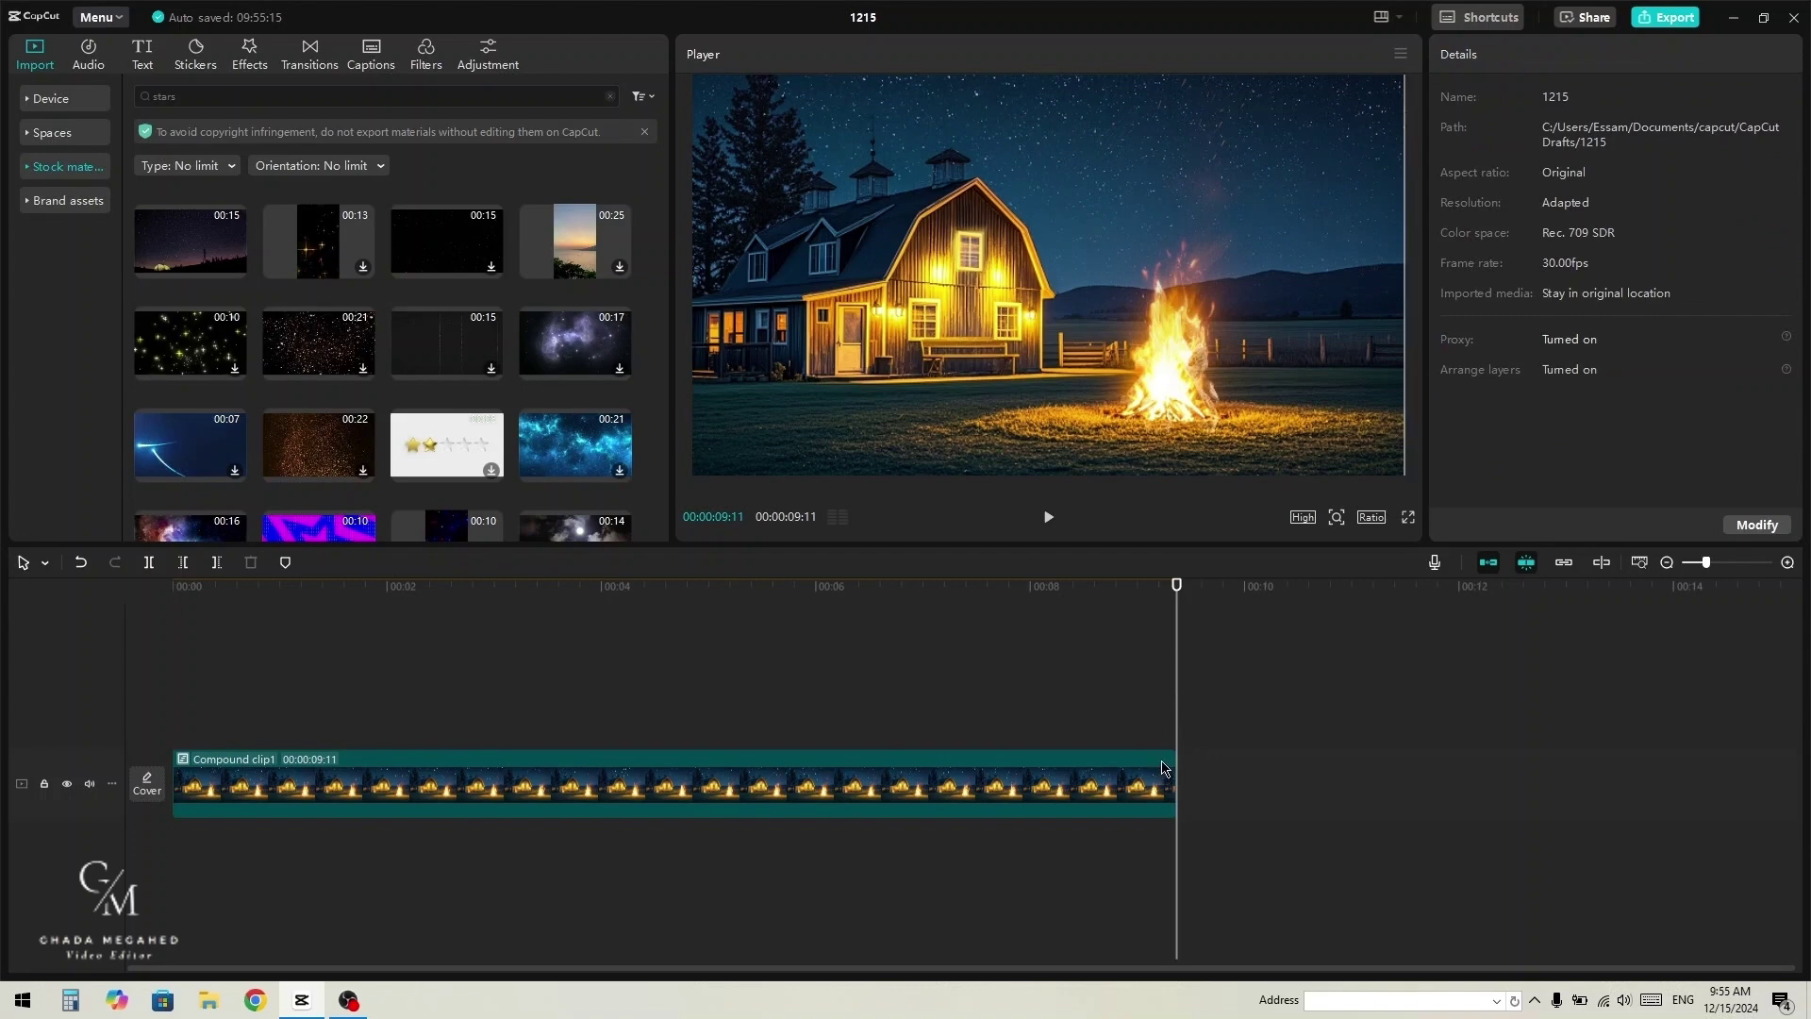
left_click(1166, 769)
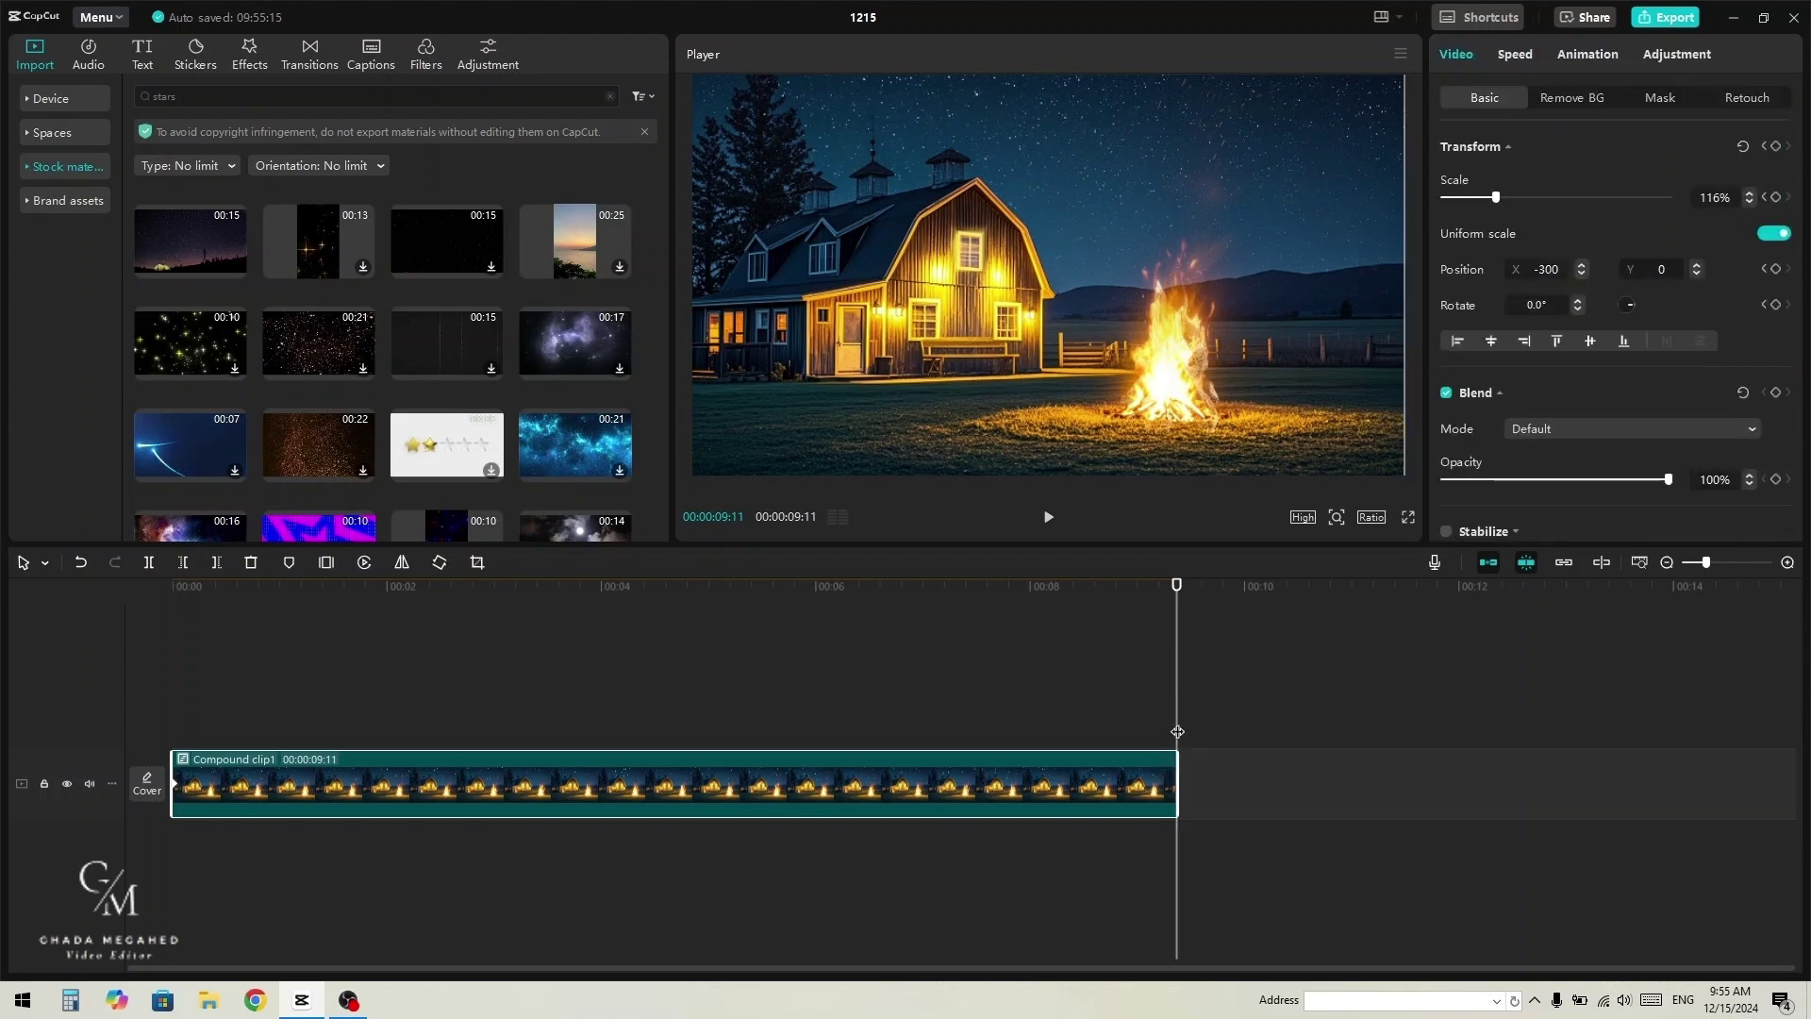
left_click(1777, 147)
left_click_drag(891, 302, 1003, 303)
Step: Play back the horizontal camera move from the beginning and return the playhead to 00:00:00:00
left_click(173, 655)
key("space")
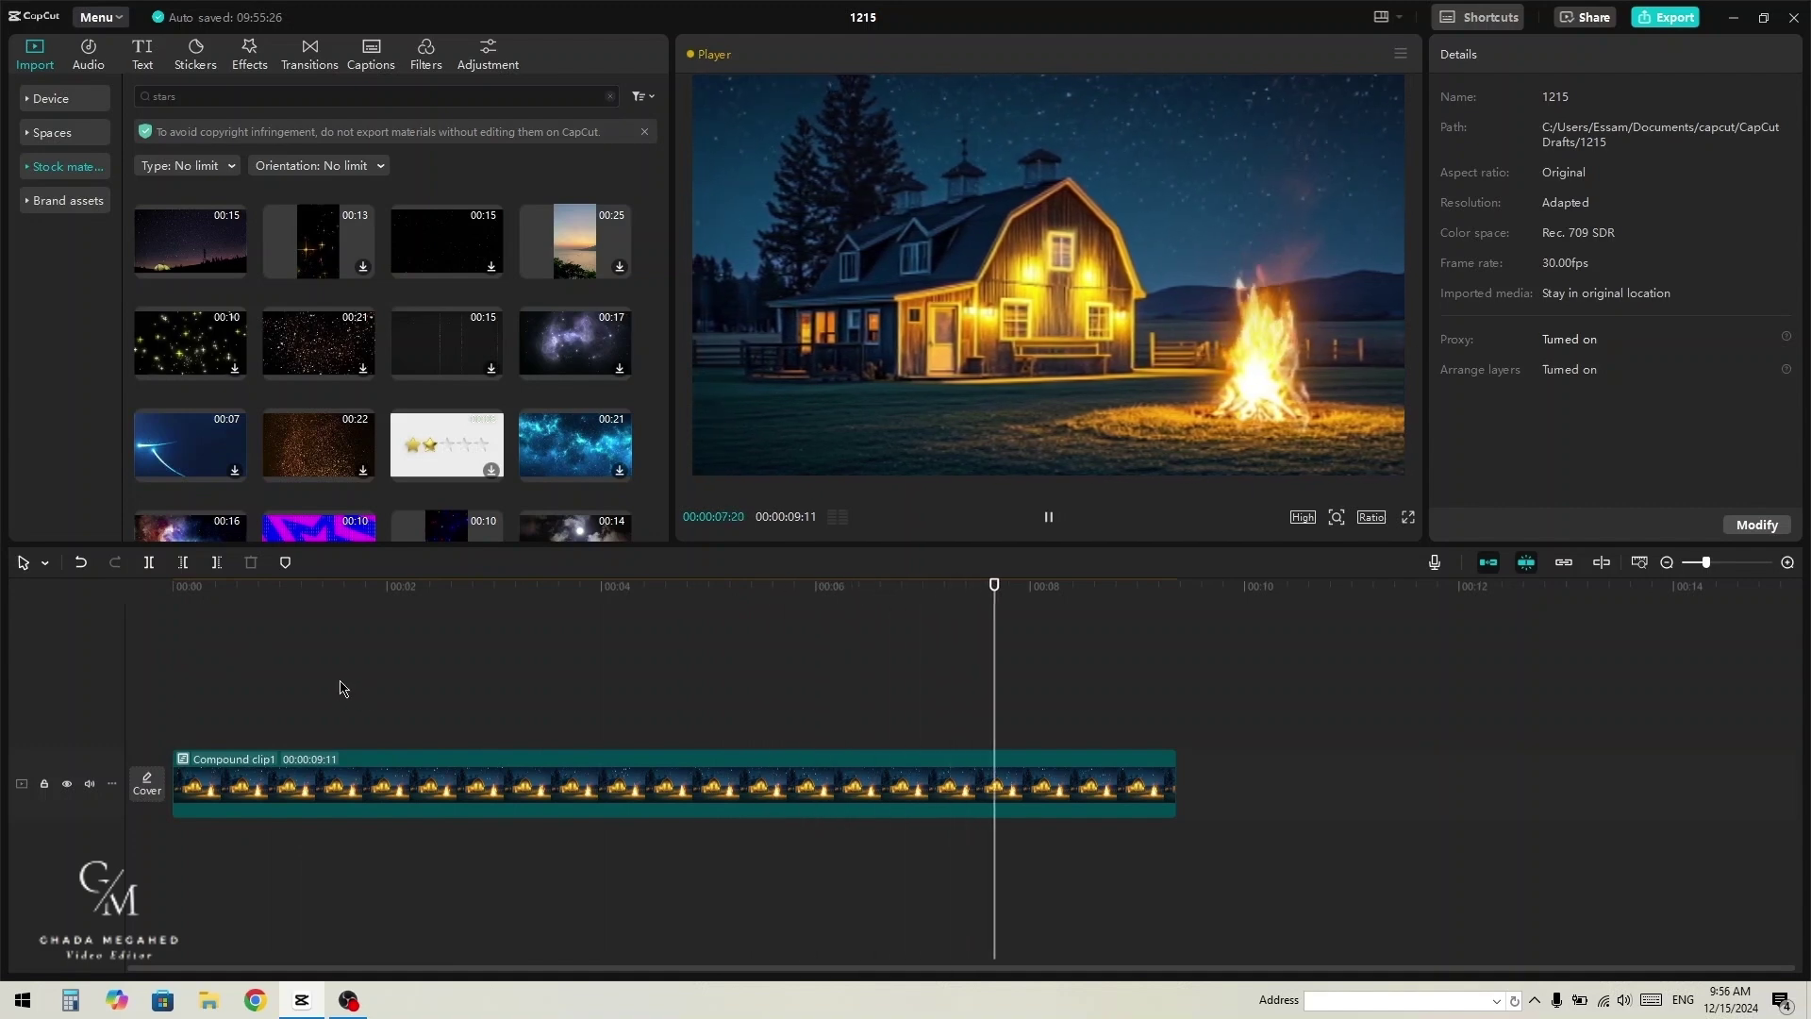
left_click(194, 700)
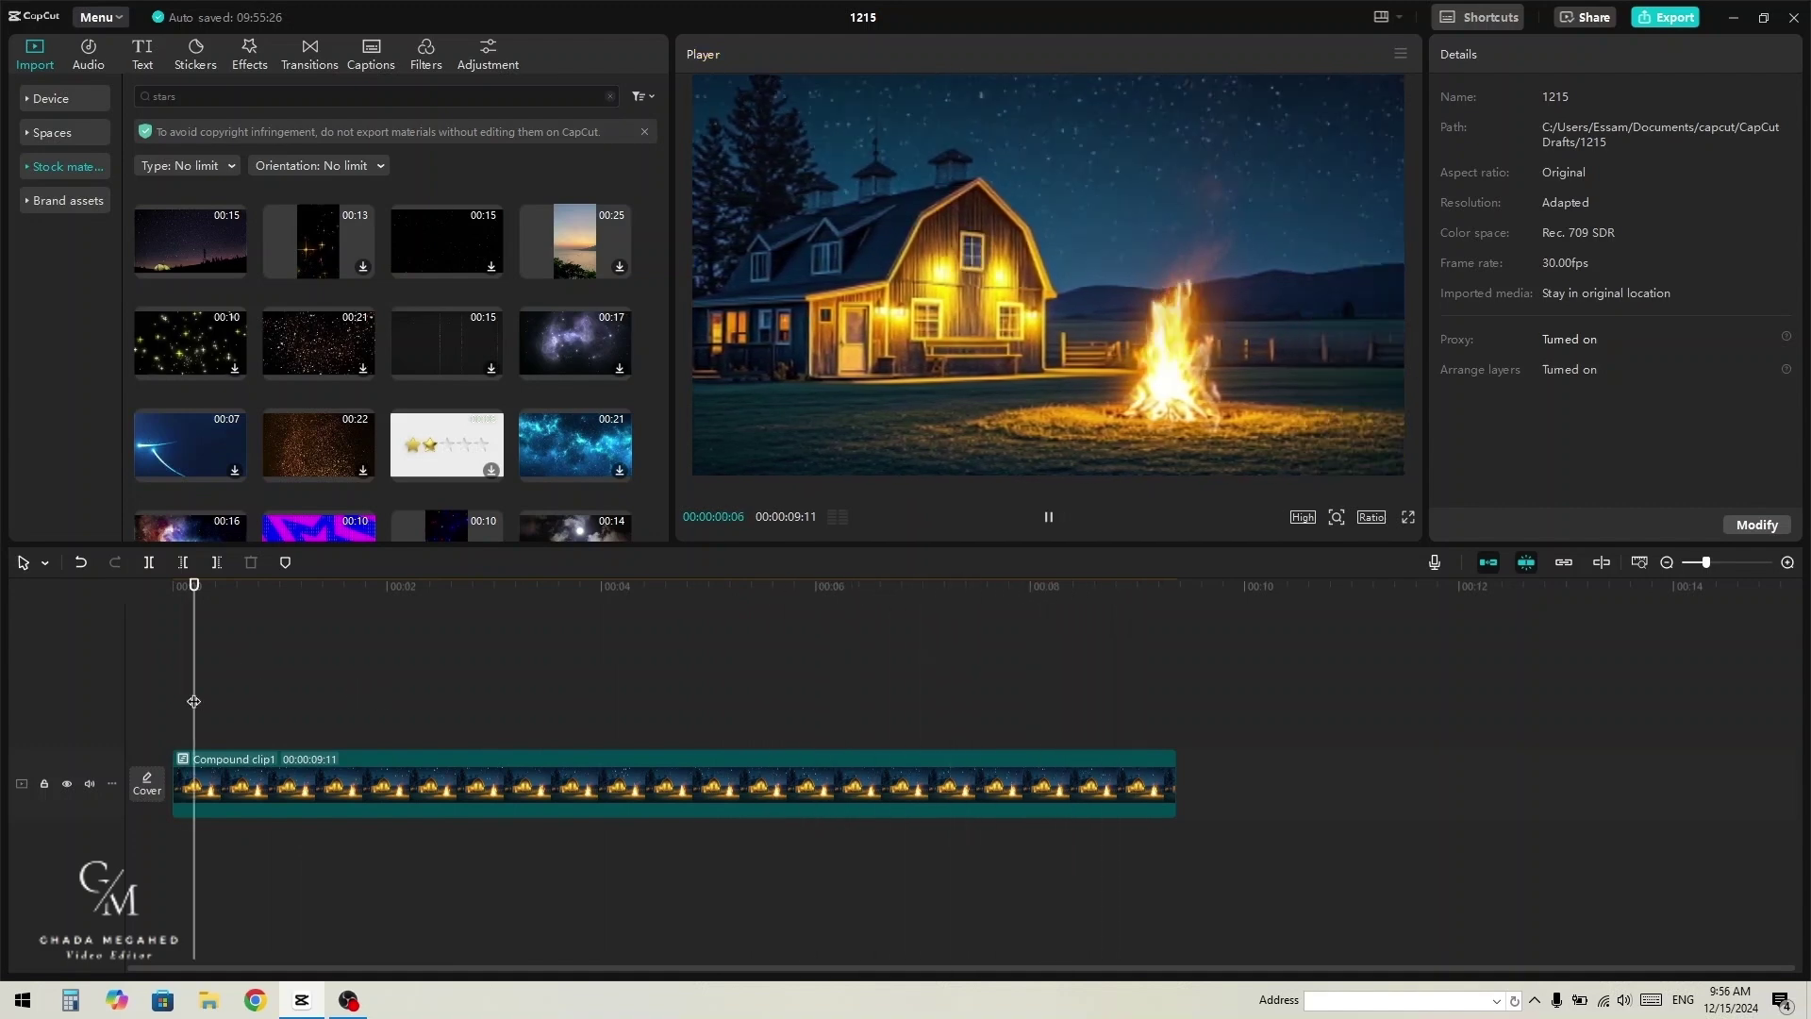
left_click(167, 707)
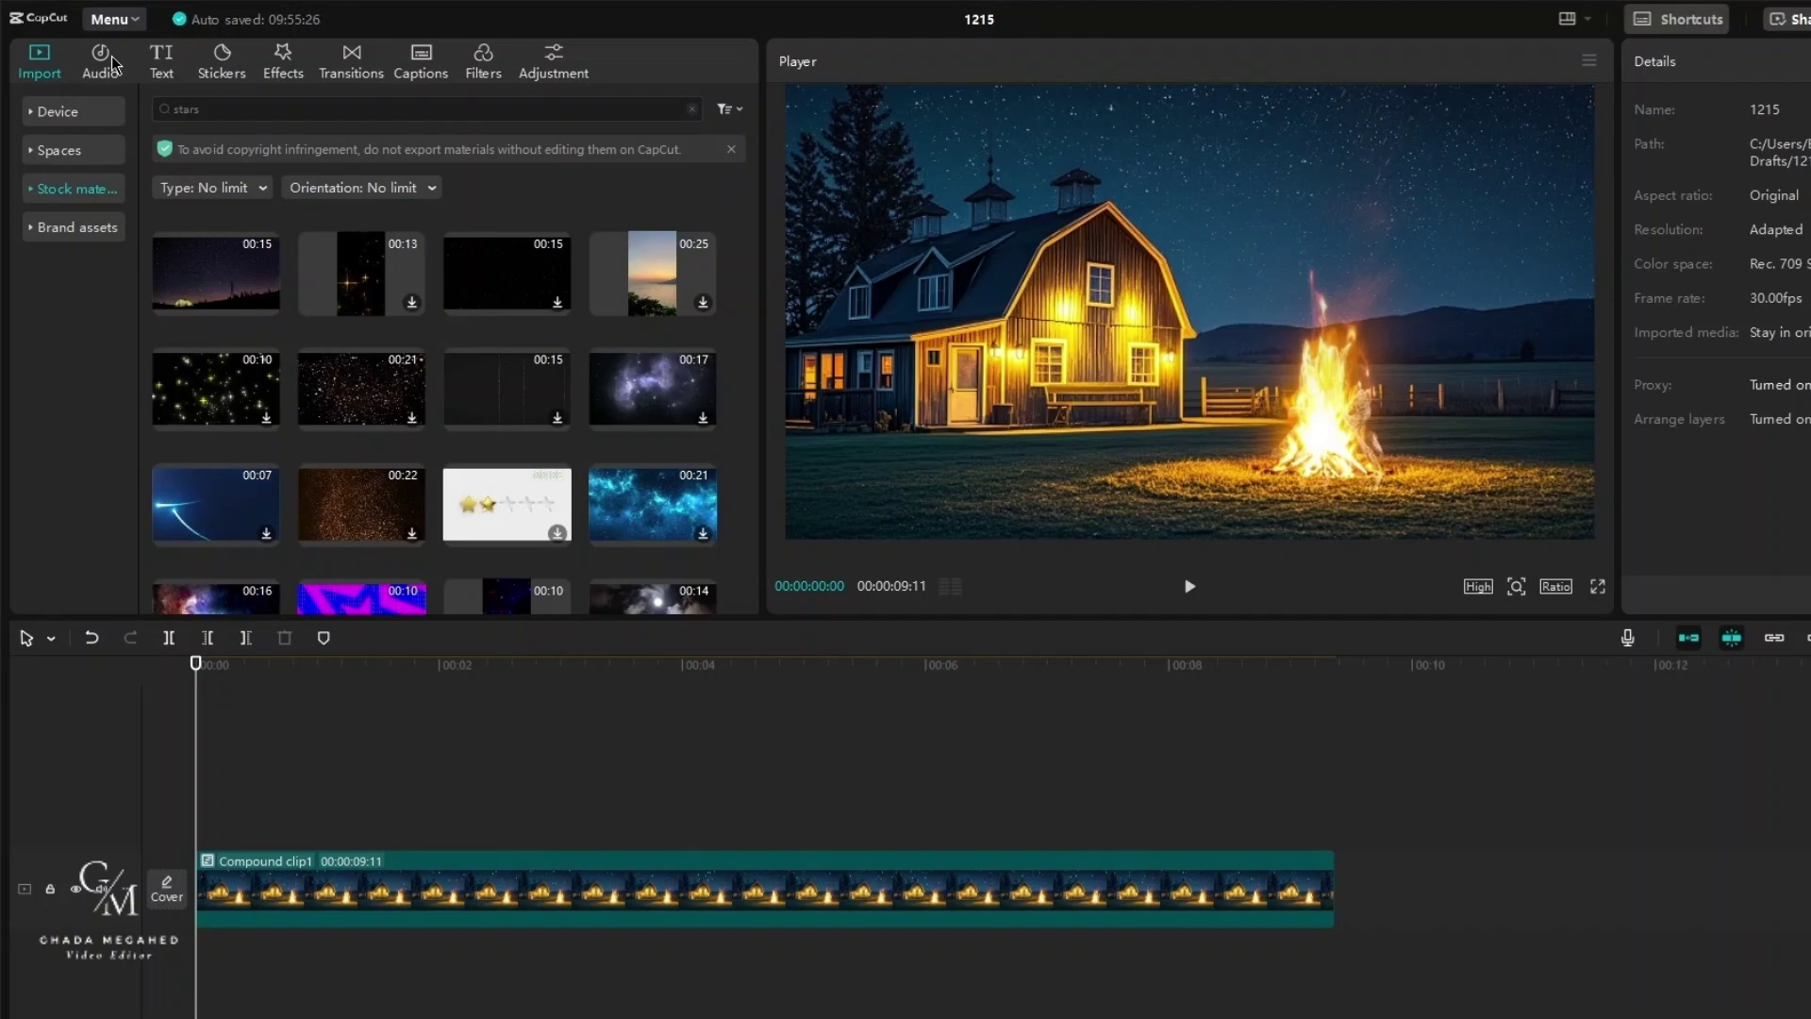
Step: Search the sound effects library for "night nature"
left_click(94, 57)
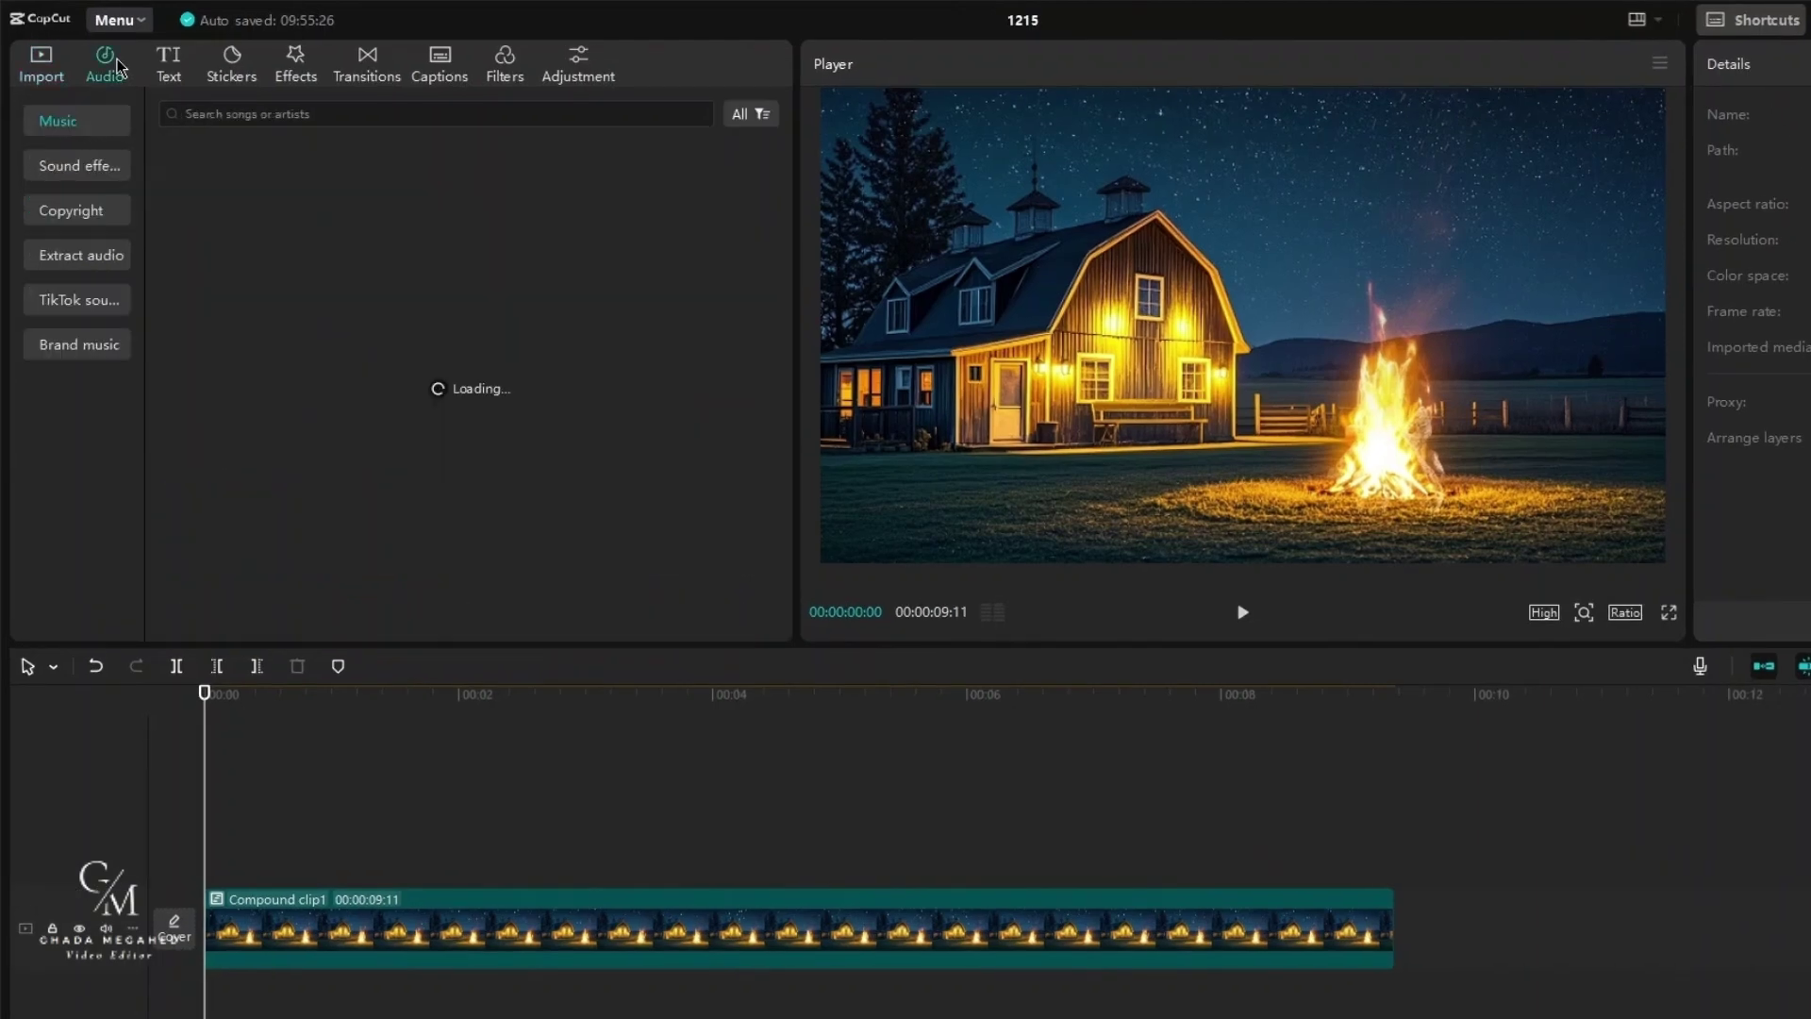
left_click(71, 177)
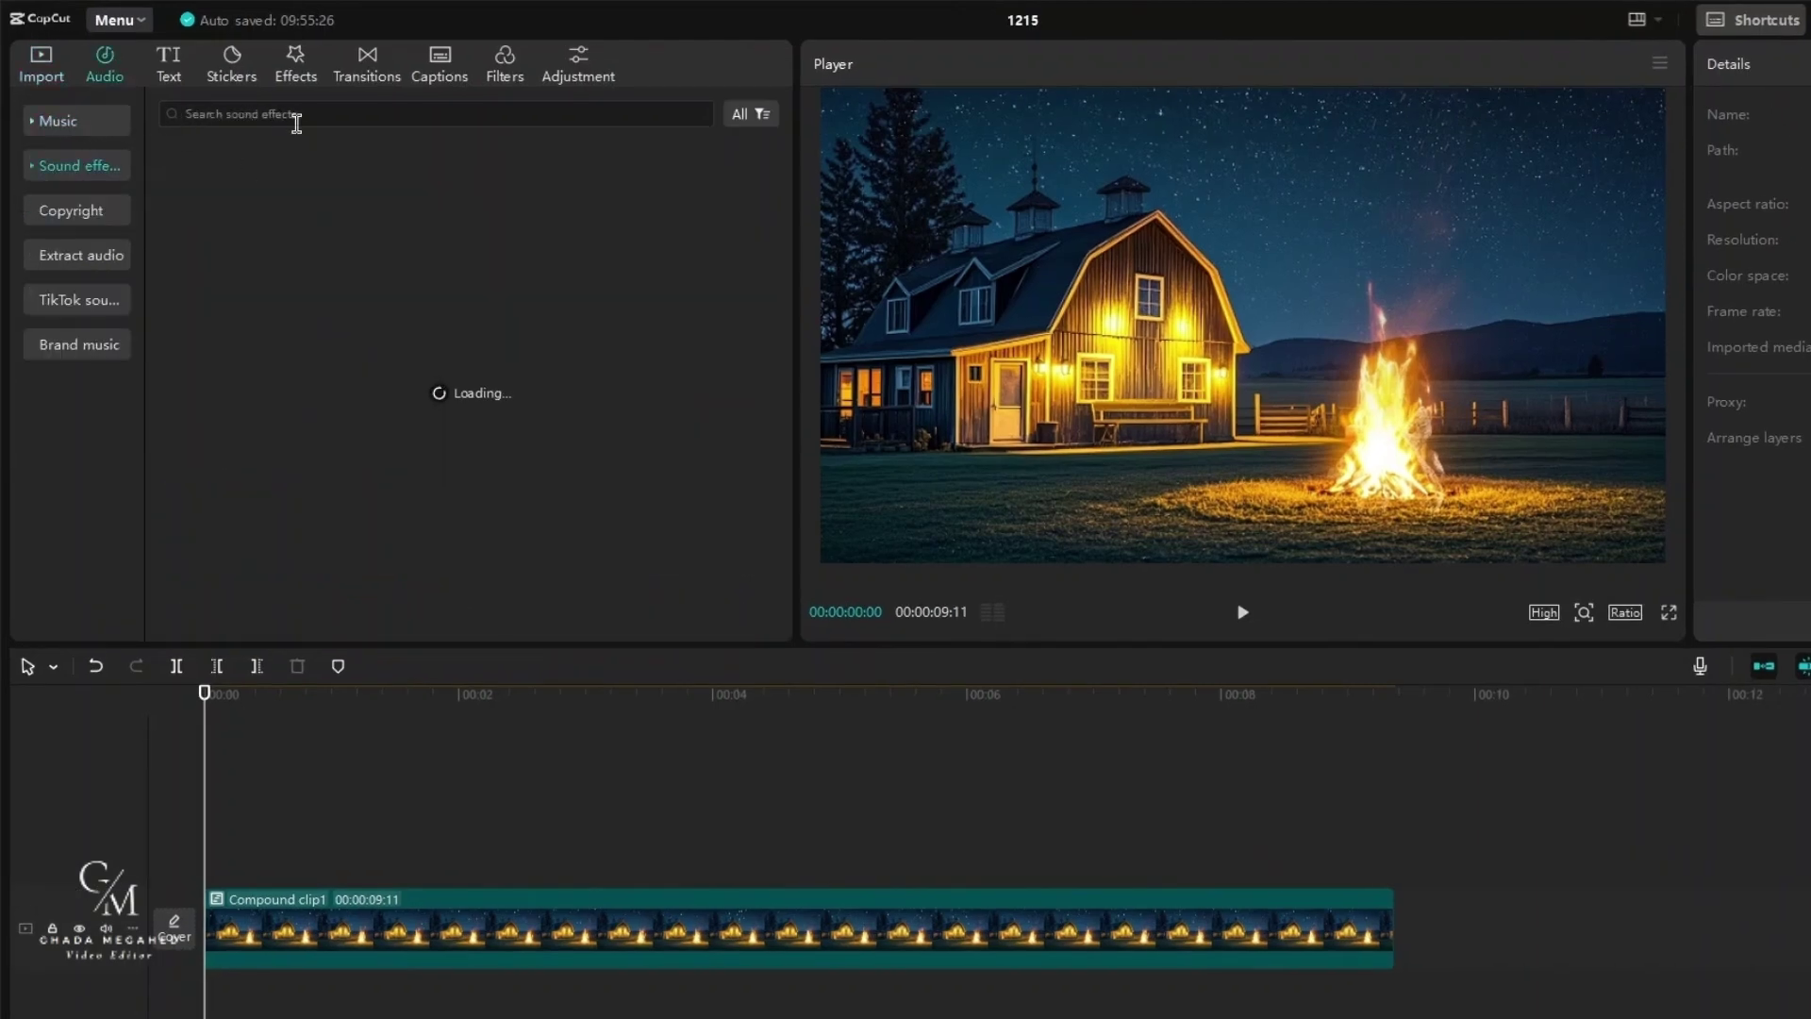
left_click(294, 120)
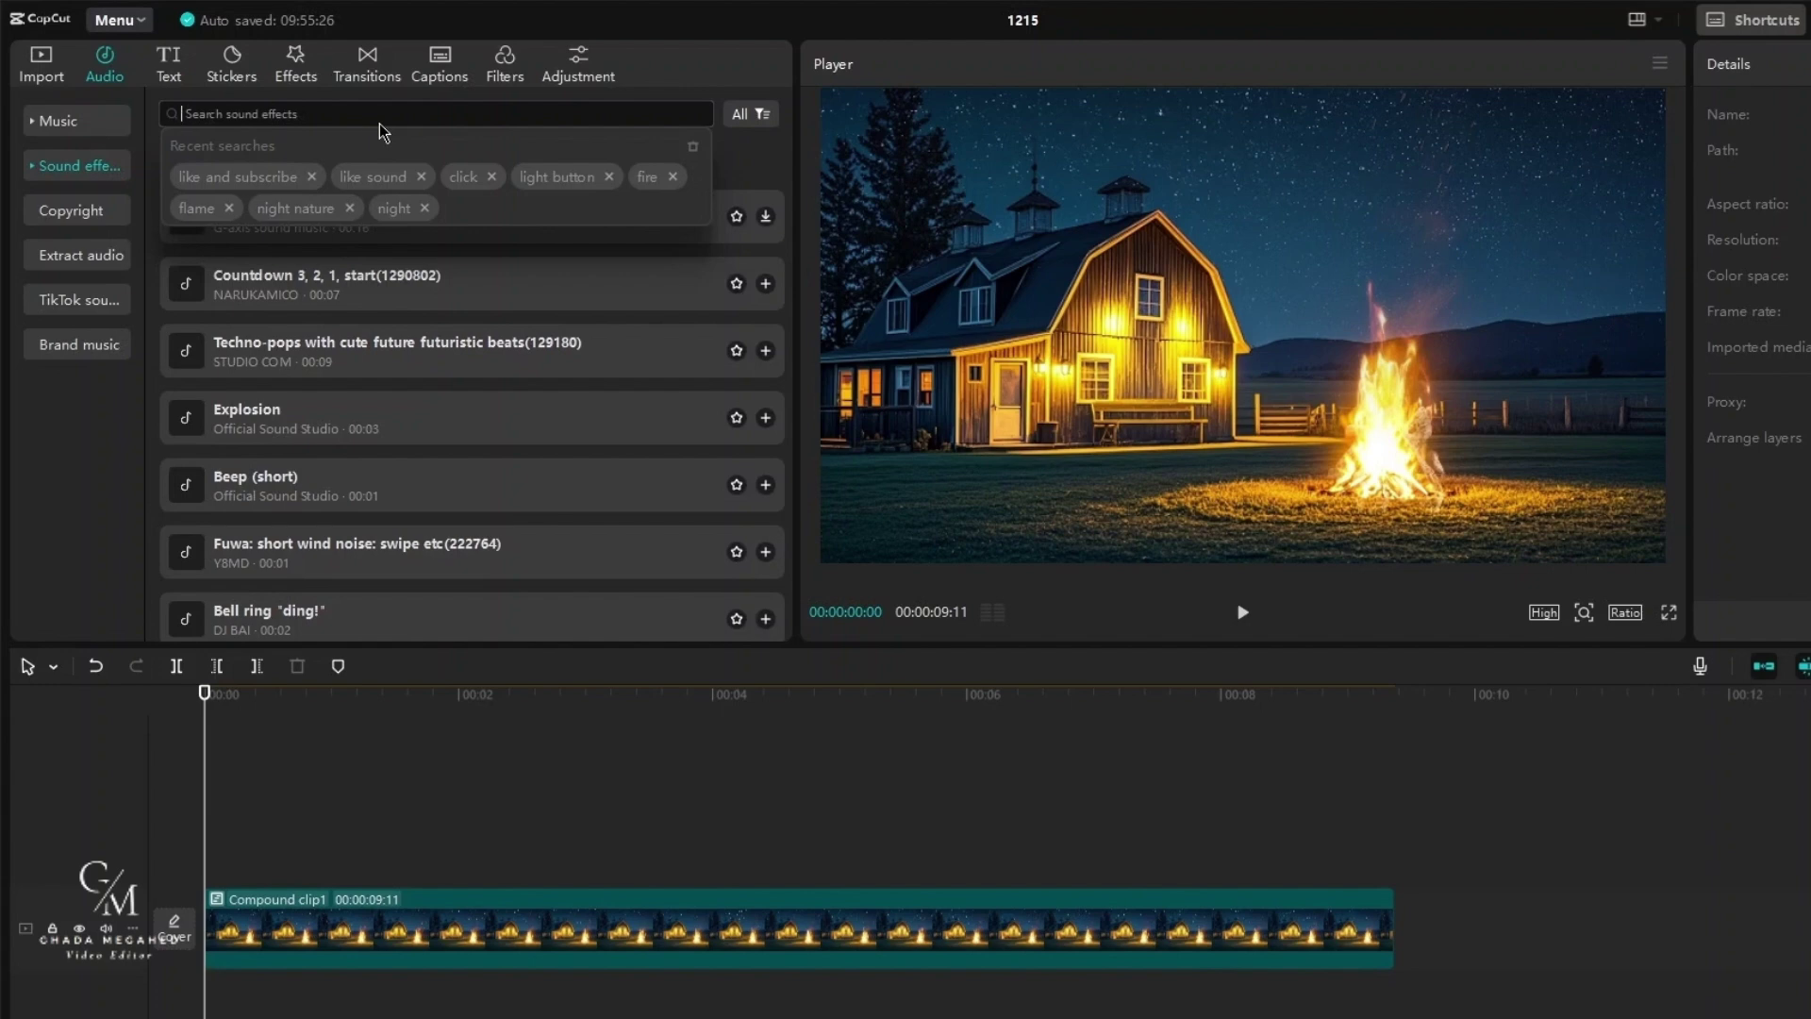
left_click(309, 203)
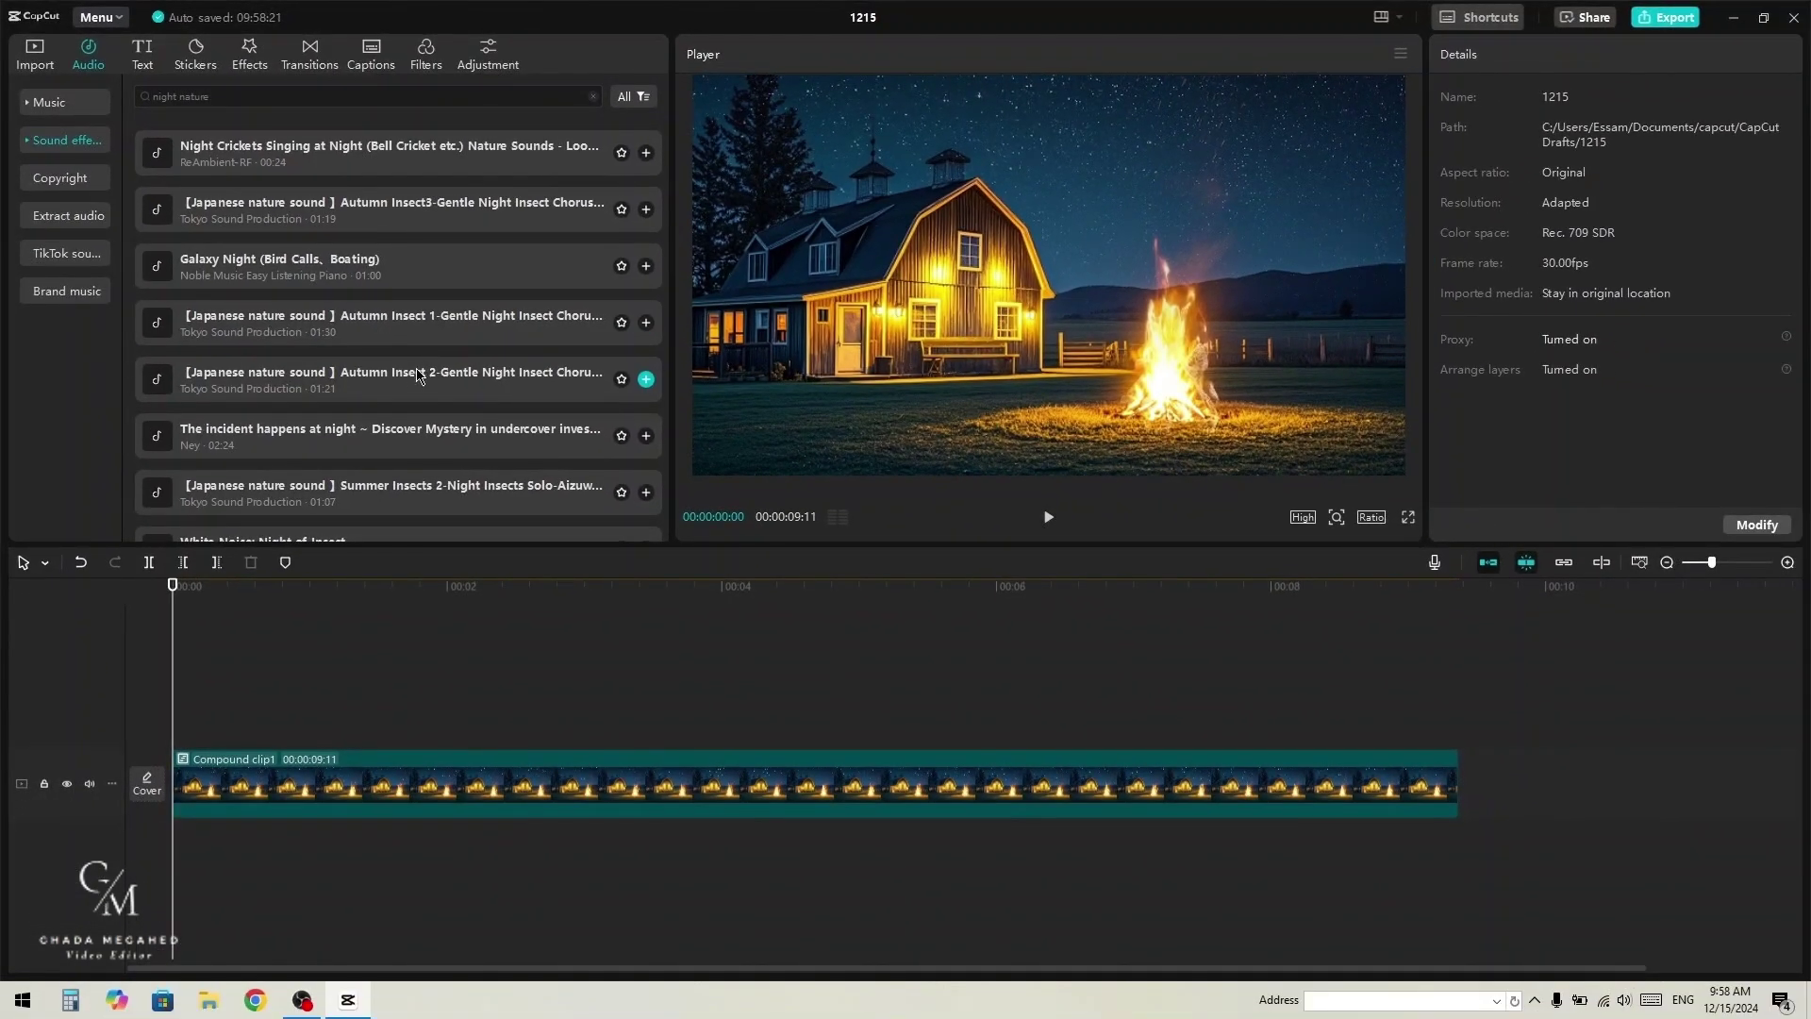
Step: Preview the Autumn Insect 2 night insect chorus sound and add it beneath the compound clip from the start
left_click(403, 382)
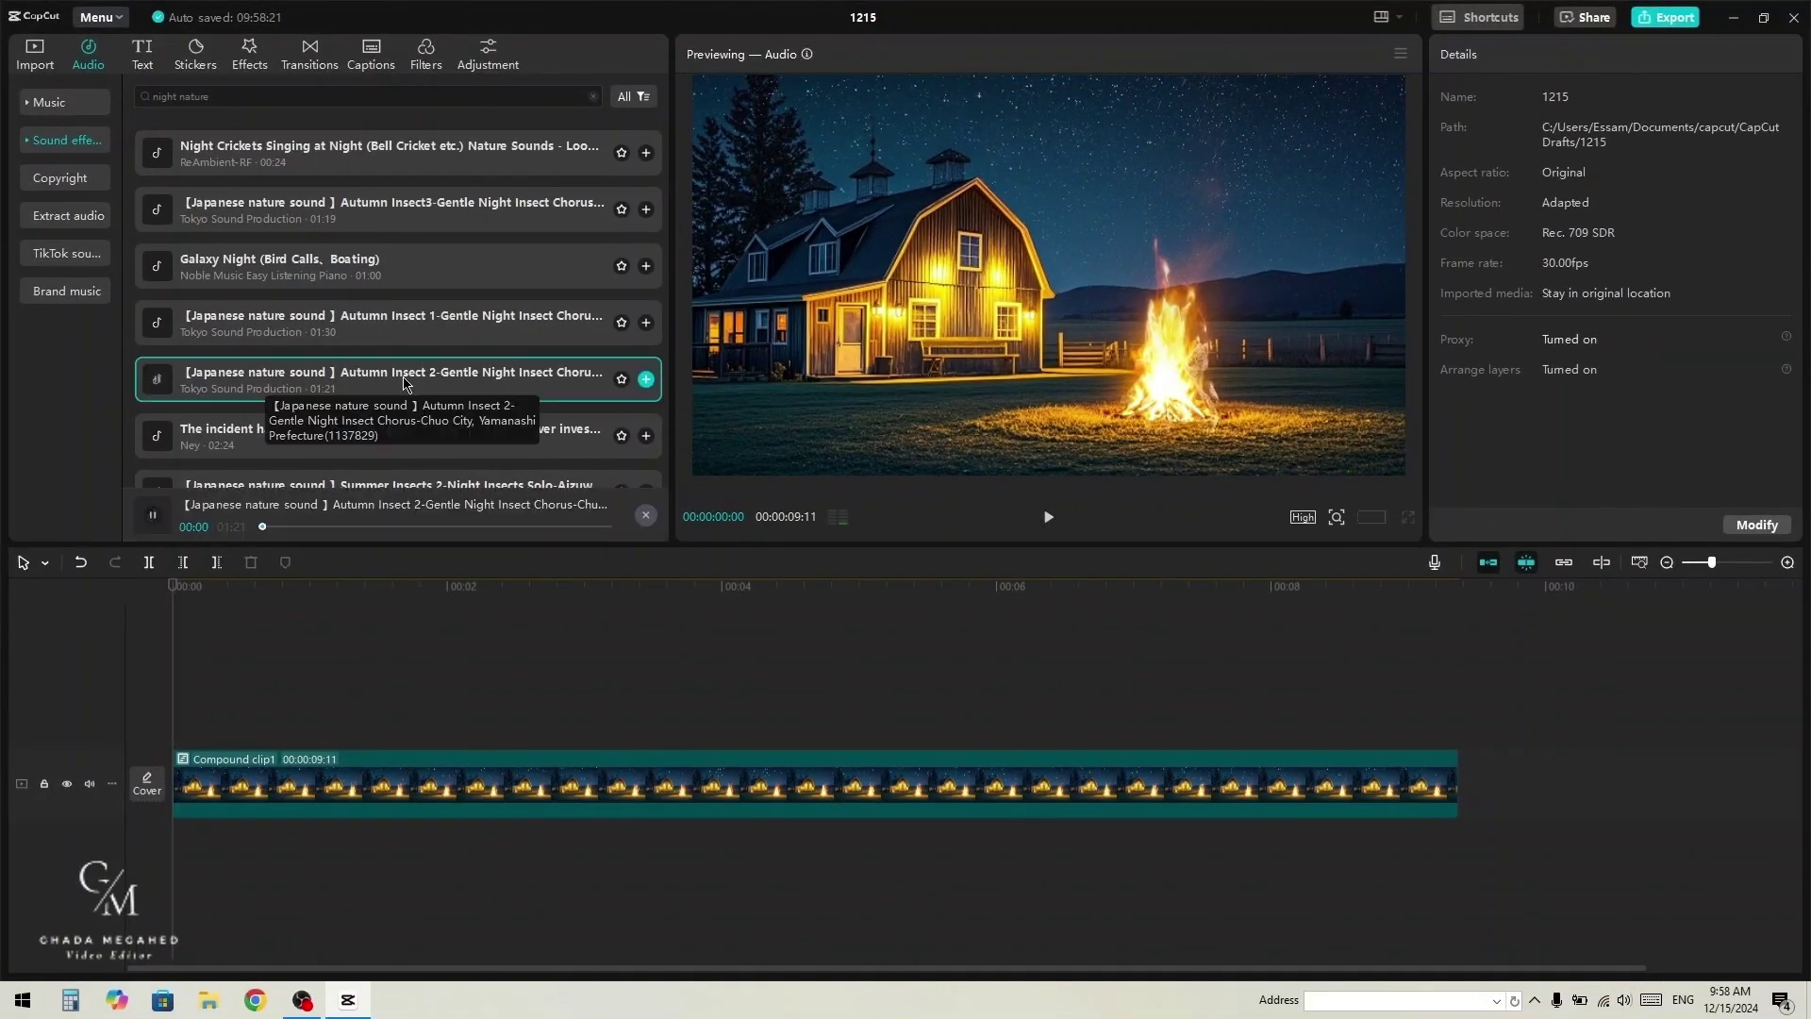
scroll(350, 374, "down", 1)
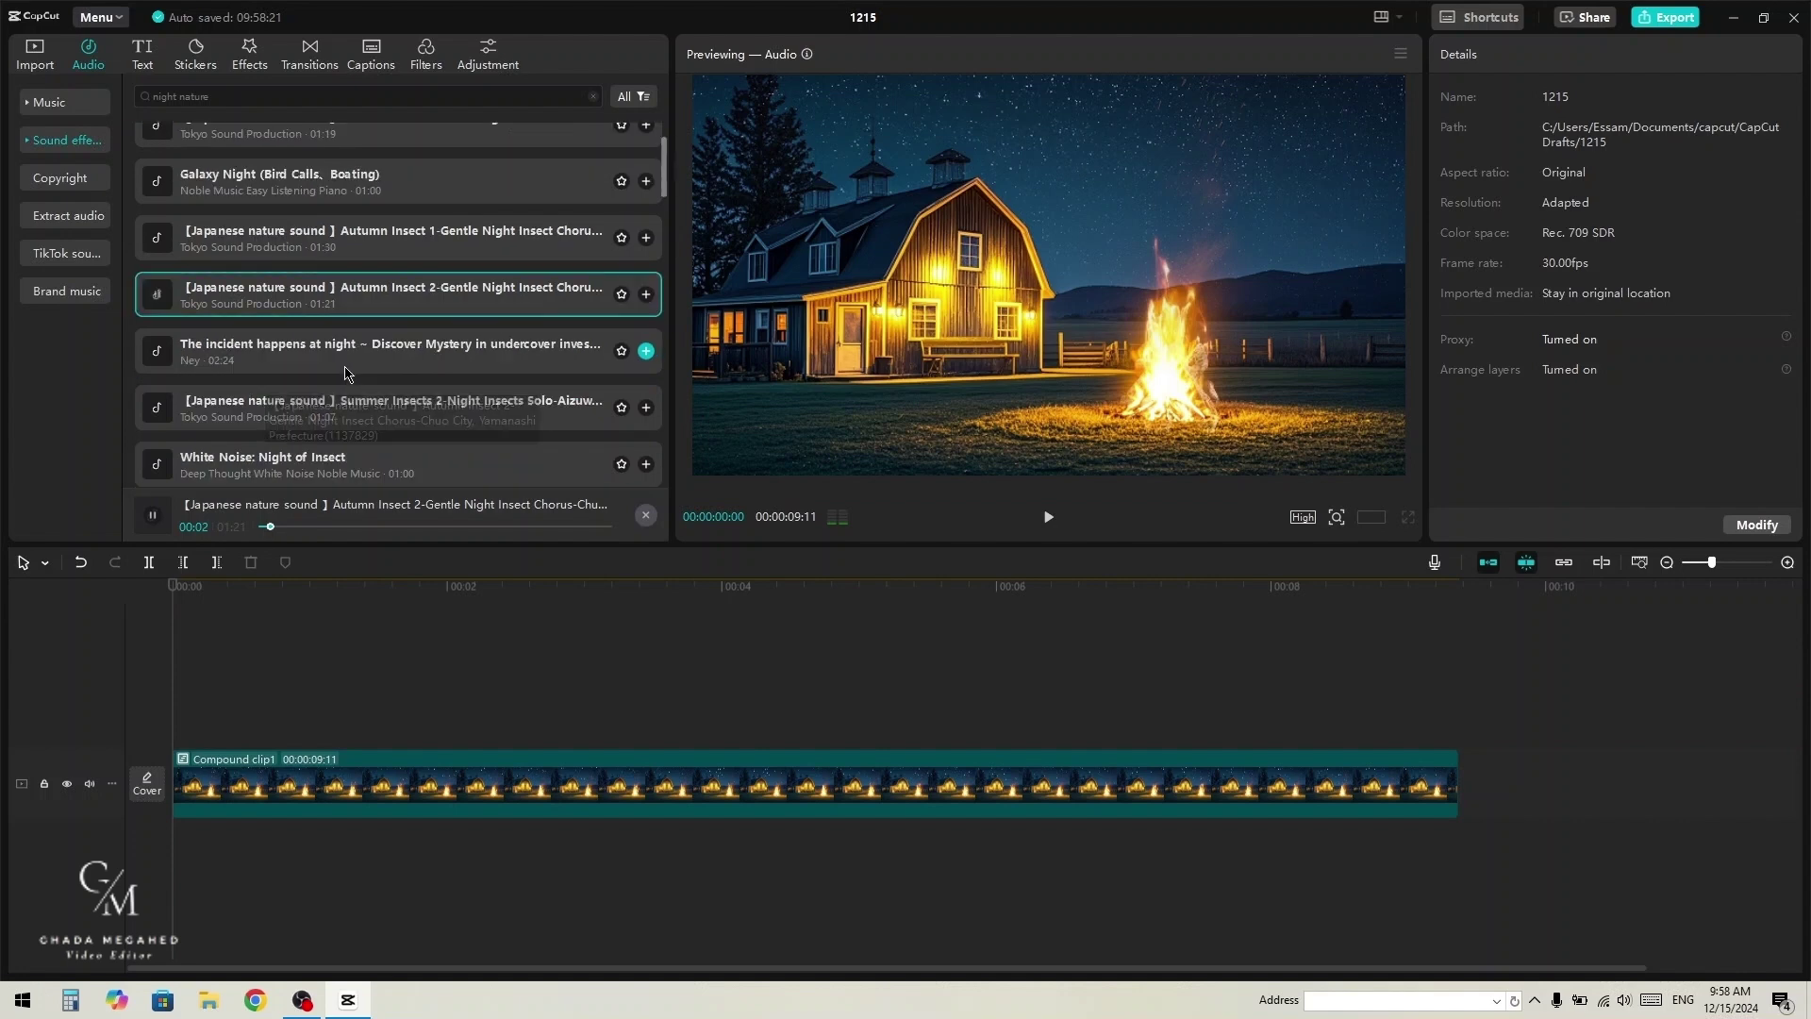
left_click_drag(200, 460, 396, 839)
Step: Trim the Autumn Insect 2 sound to the compound clip's end at 00:00:09:11 and set its volume to -5.5 dB
left_click(1466, 731)
left_click_drag(1466, 730, 1458, 774)
left_click(1477, 840)
key("w")
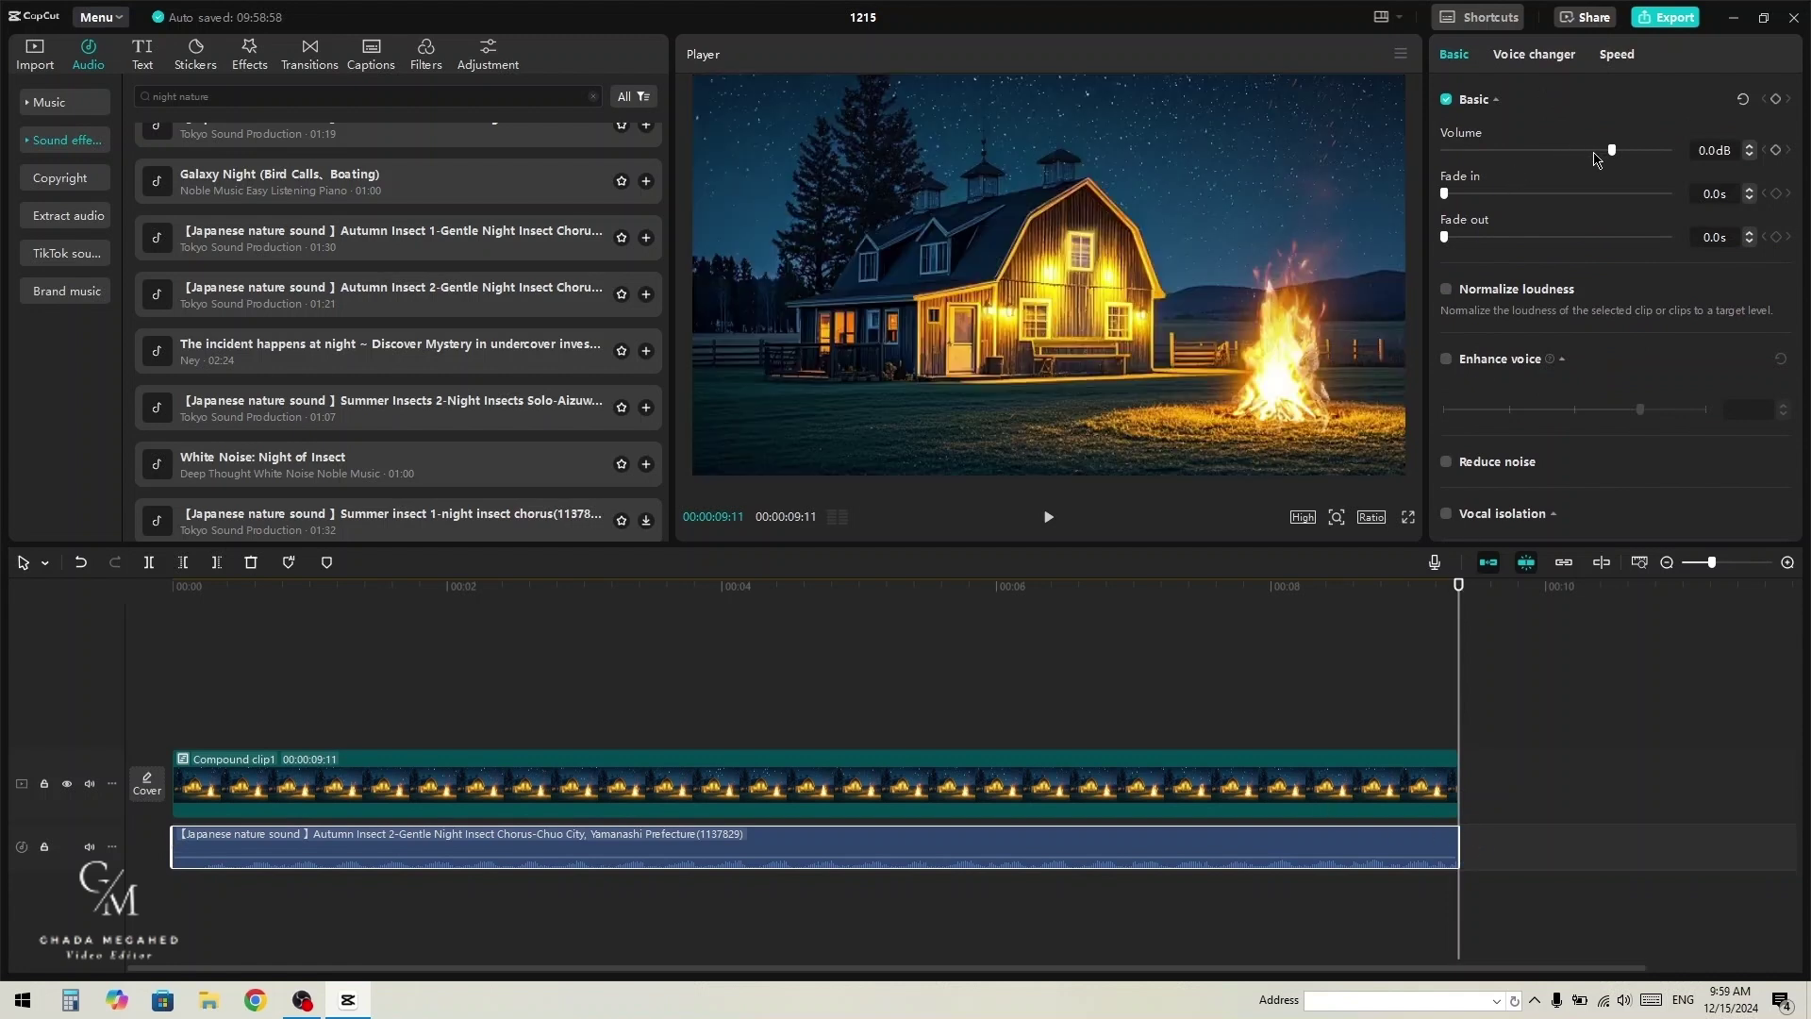
left_click_drag(1594, 153, 1593, 154)
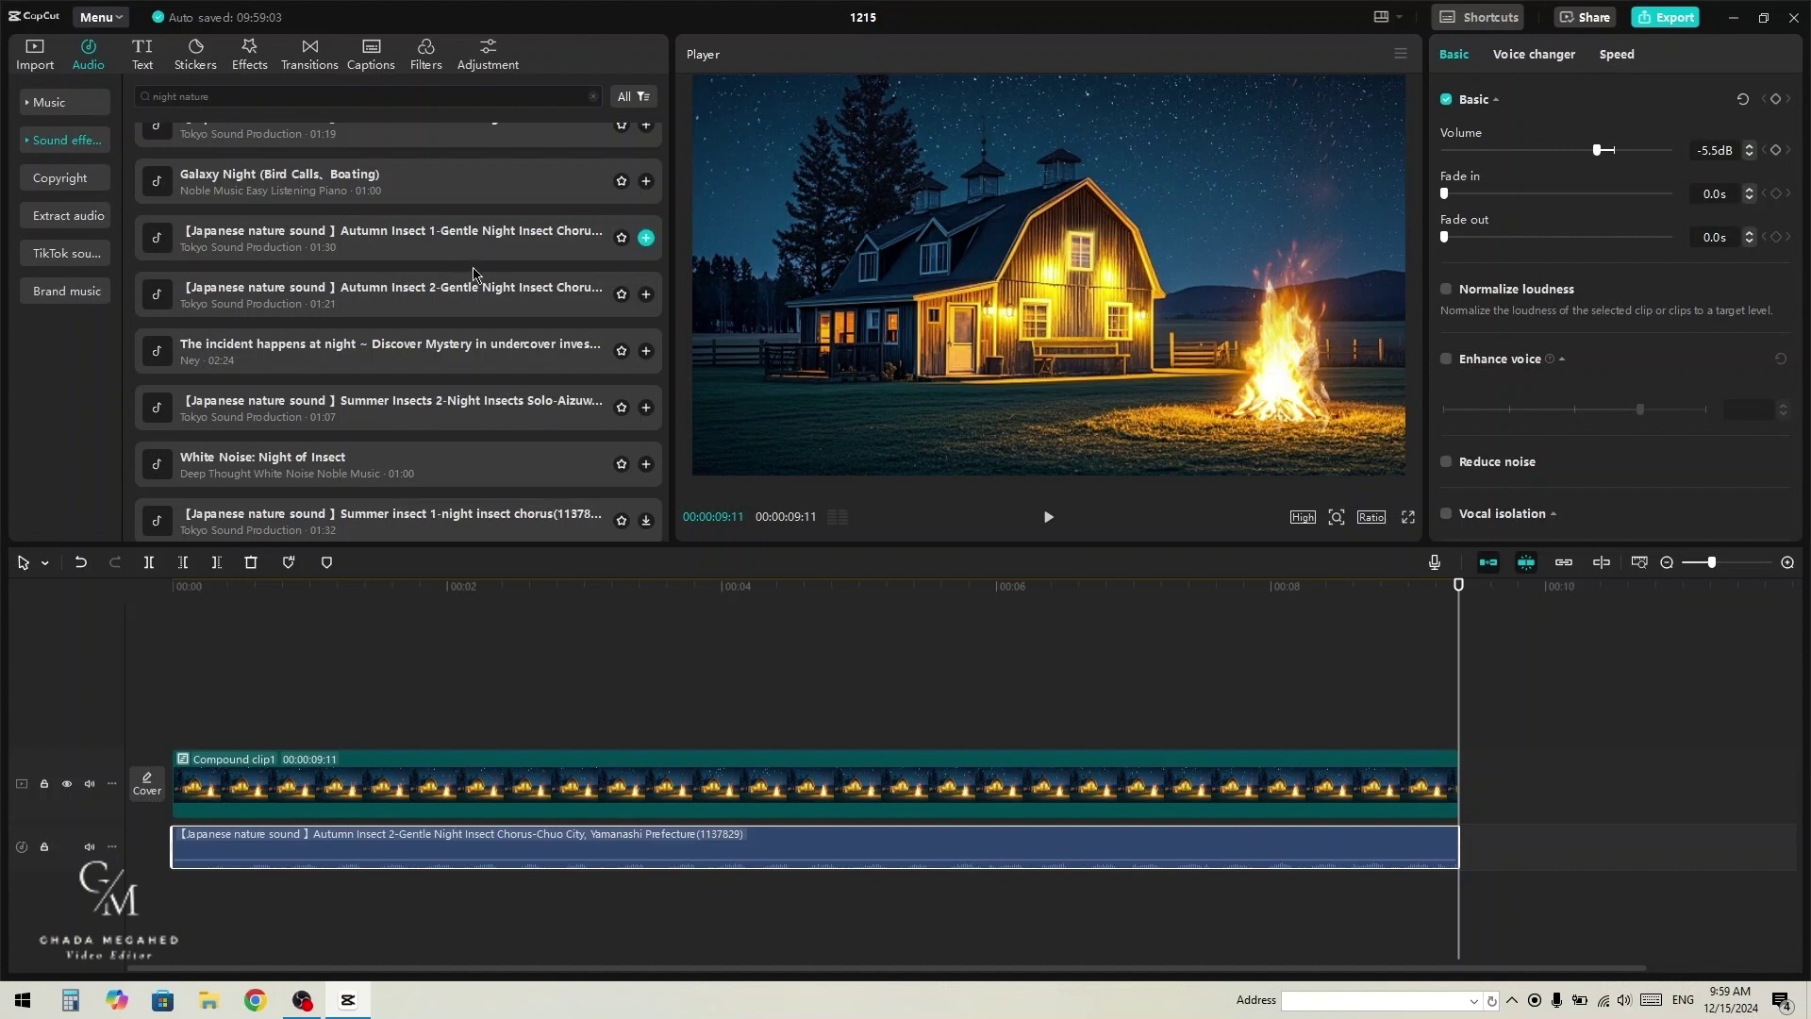
Step: Add the Summer Insects 2 sound on a second audio track, starting slightly after the video, and trim it to the compound clip's end
scroll(453, 292, "down", 2)
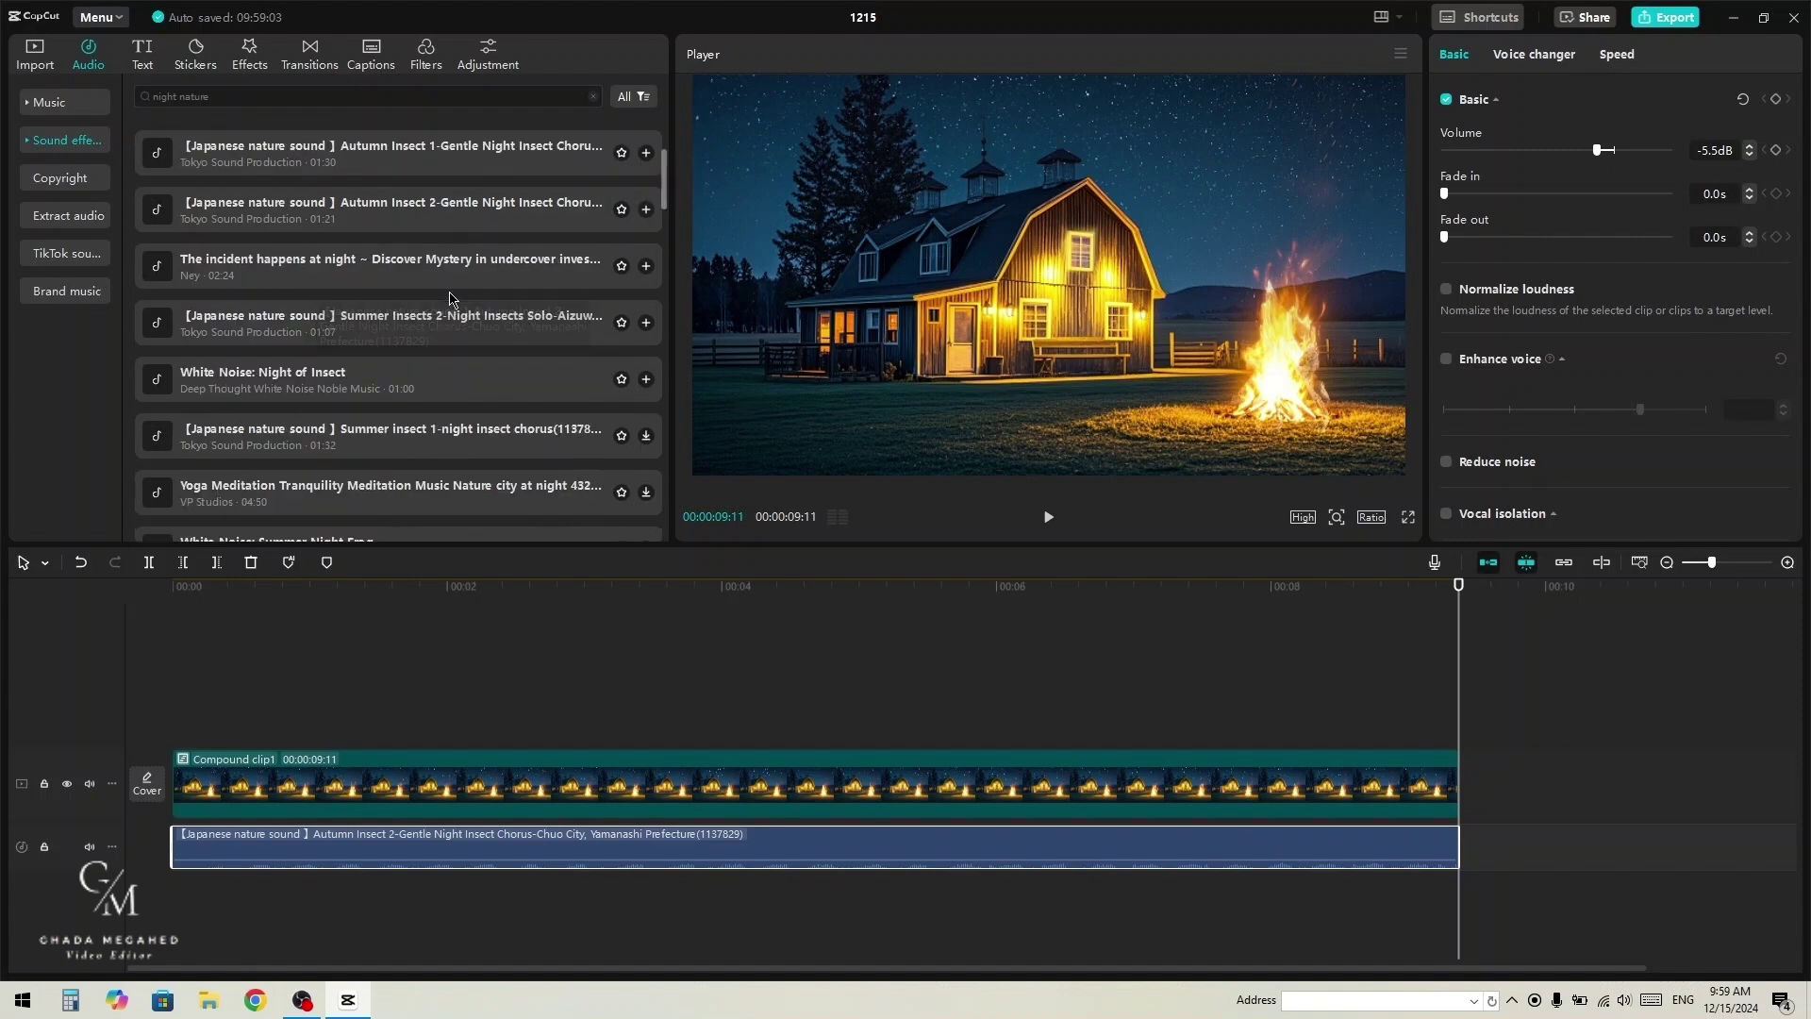
left_click(488, 327)
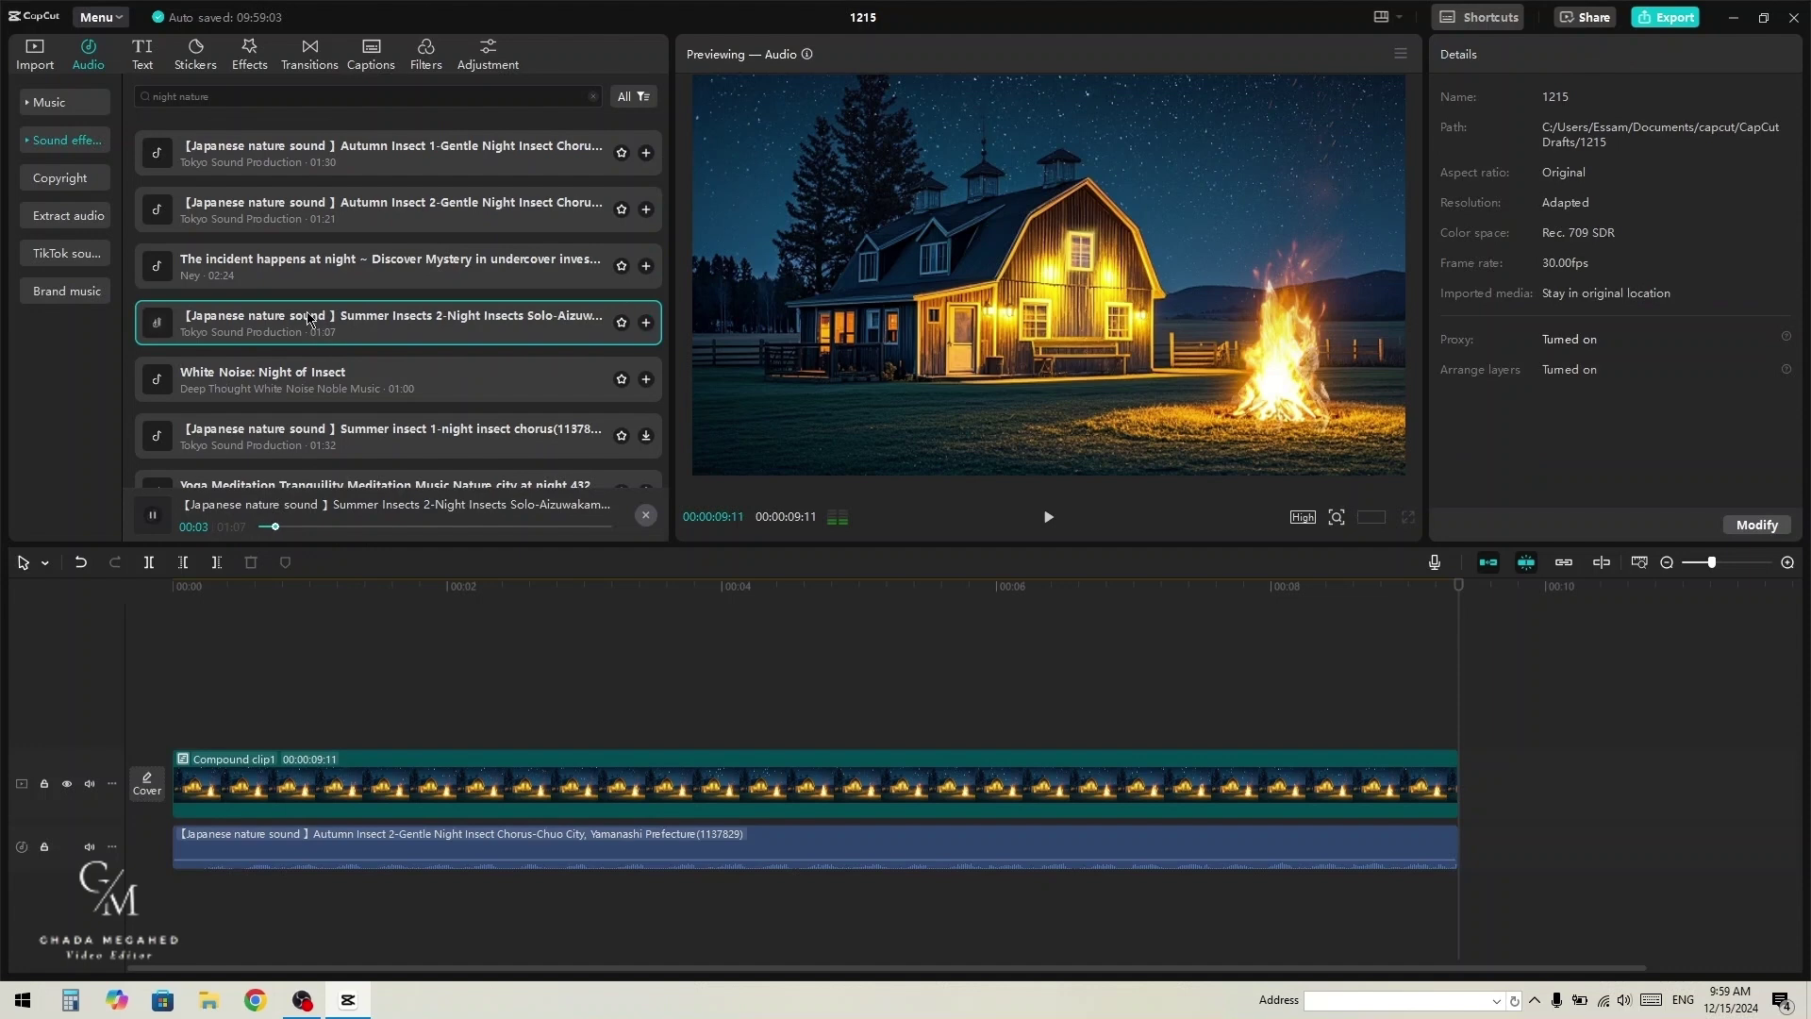
left_click_drag(309, 318, 300, 891)
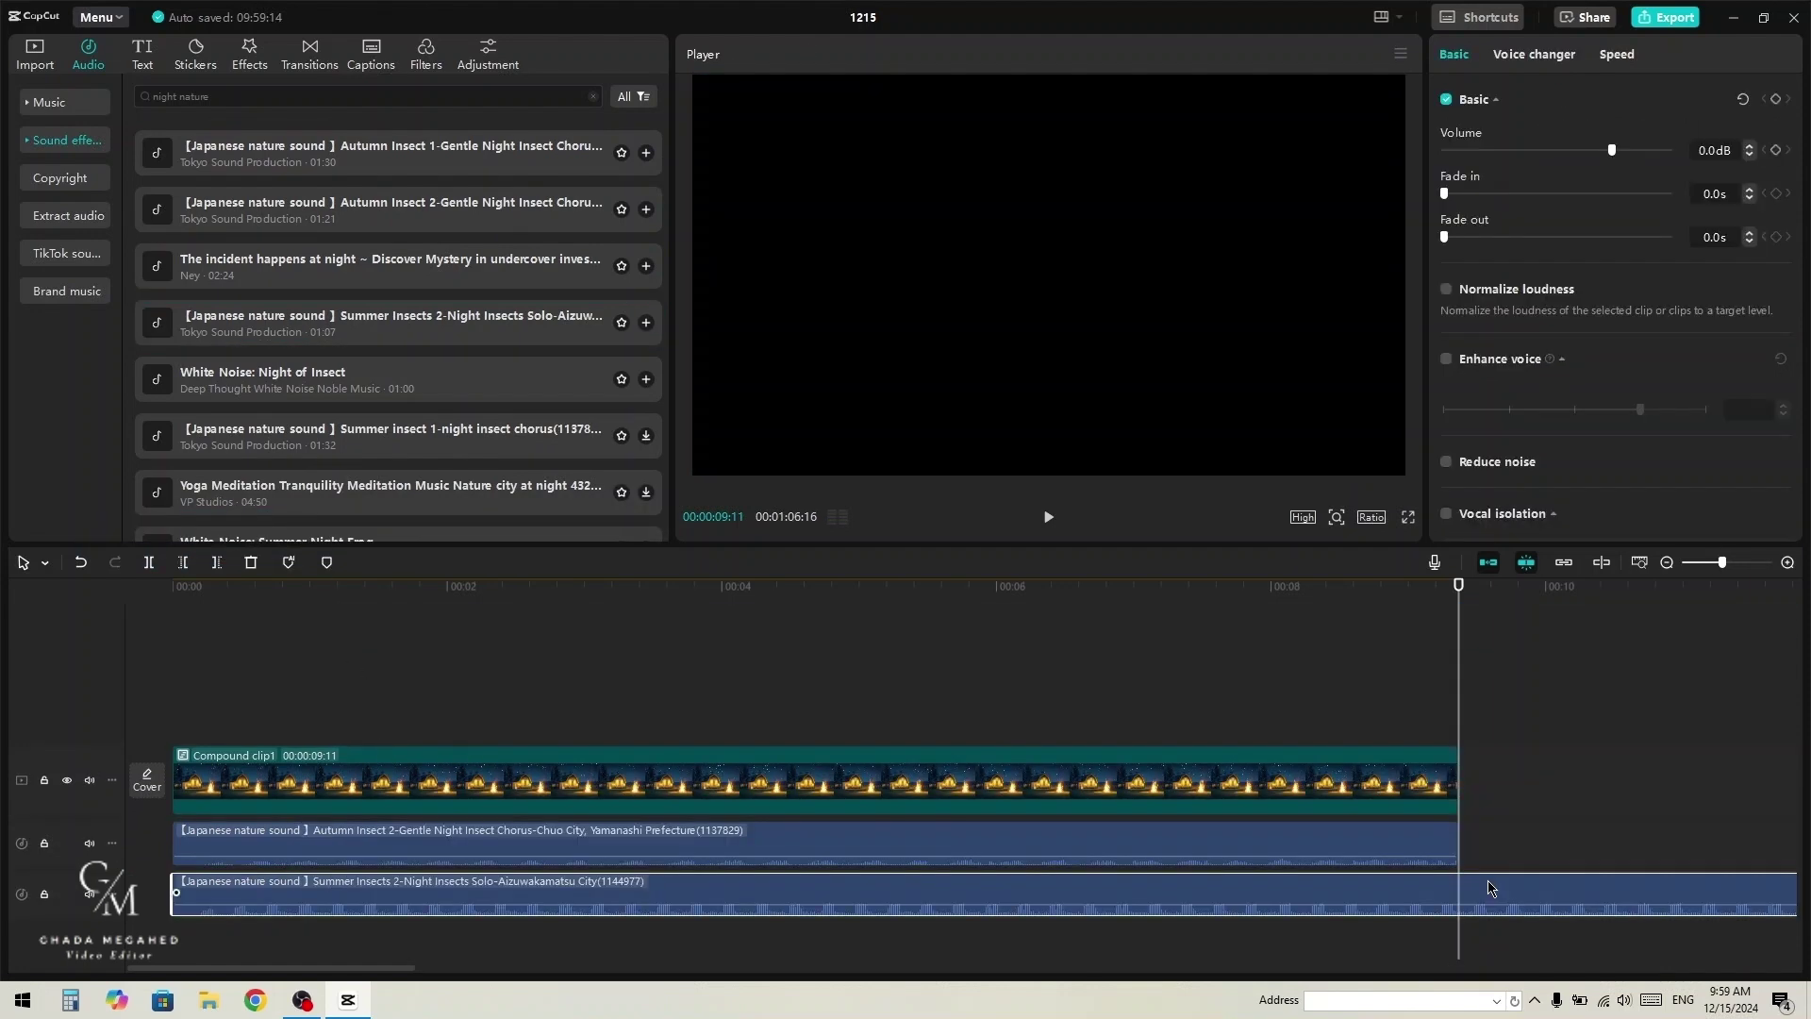
left_click_drag(1264, 896, 1285, 897)
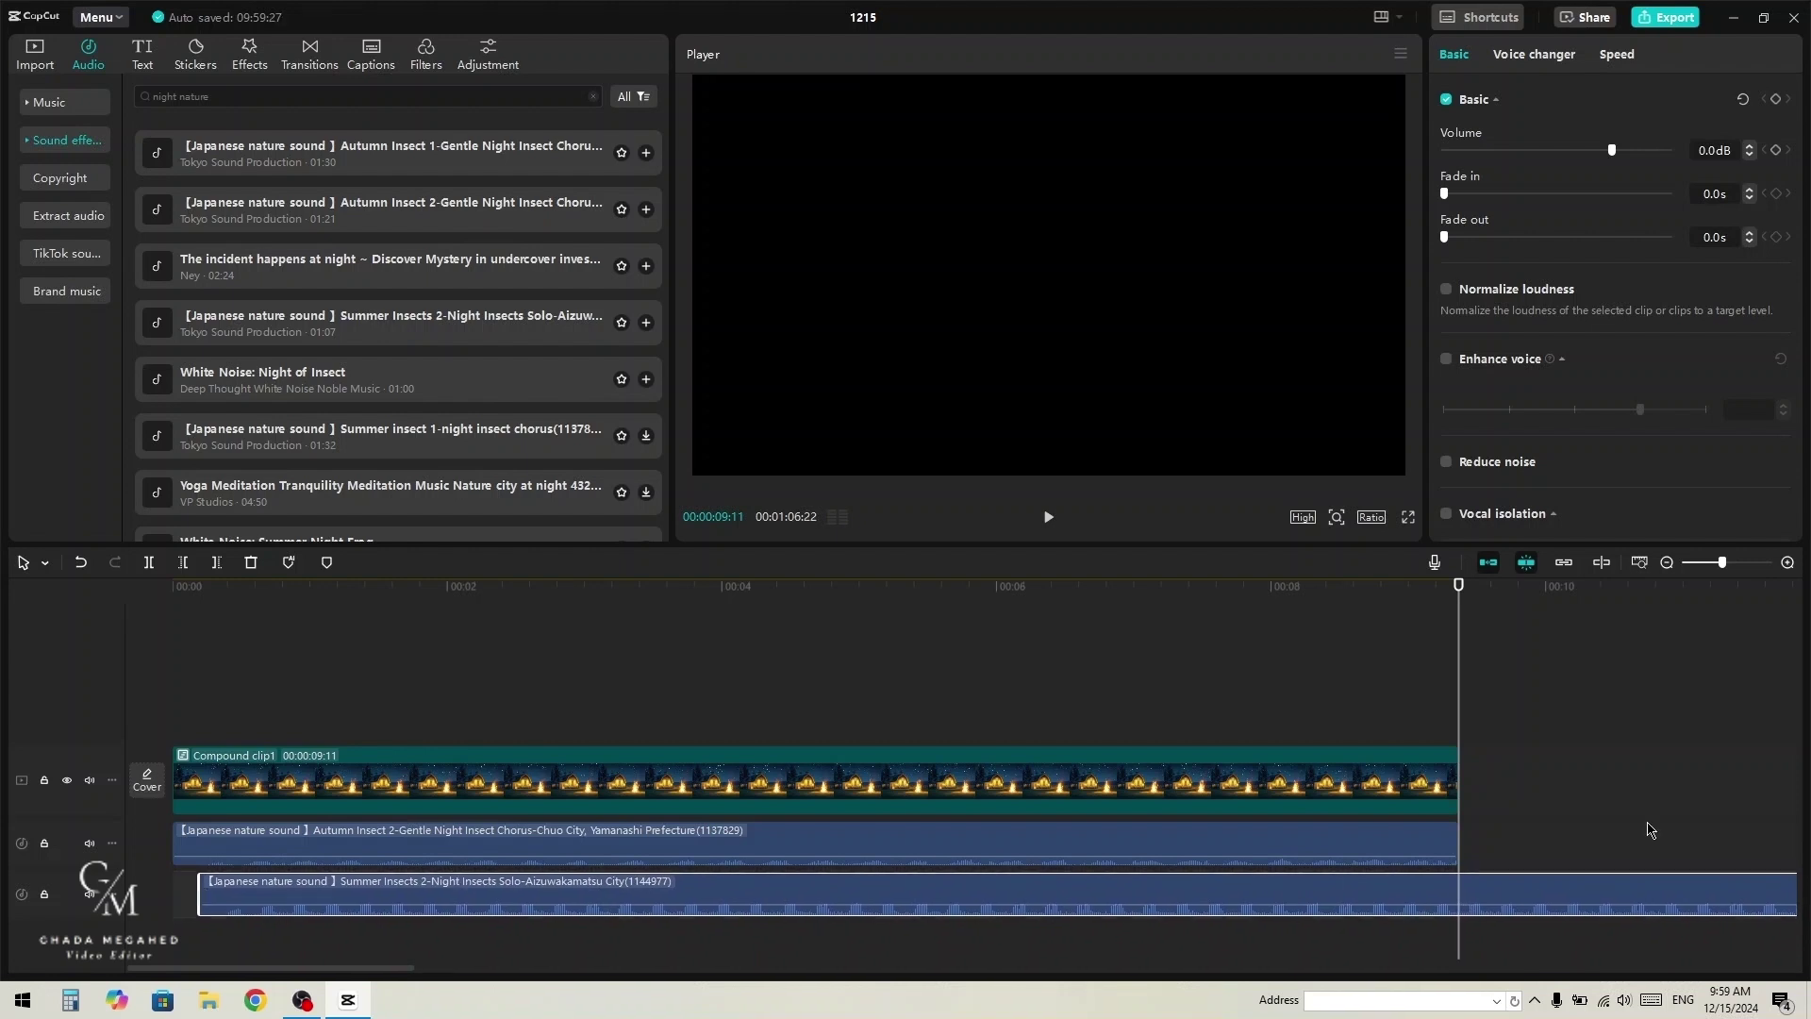
key("w")
Step: Play back the video to hear the two insect sounds mixed together
left_click(380, 624)
key("space")
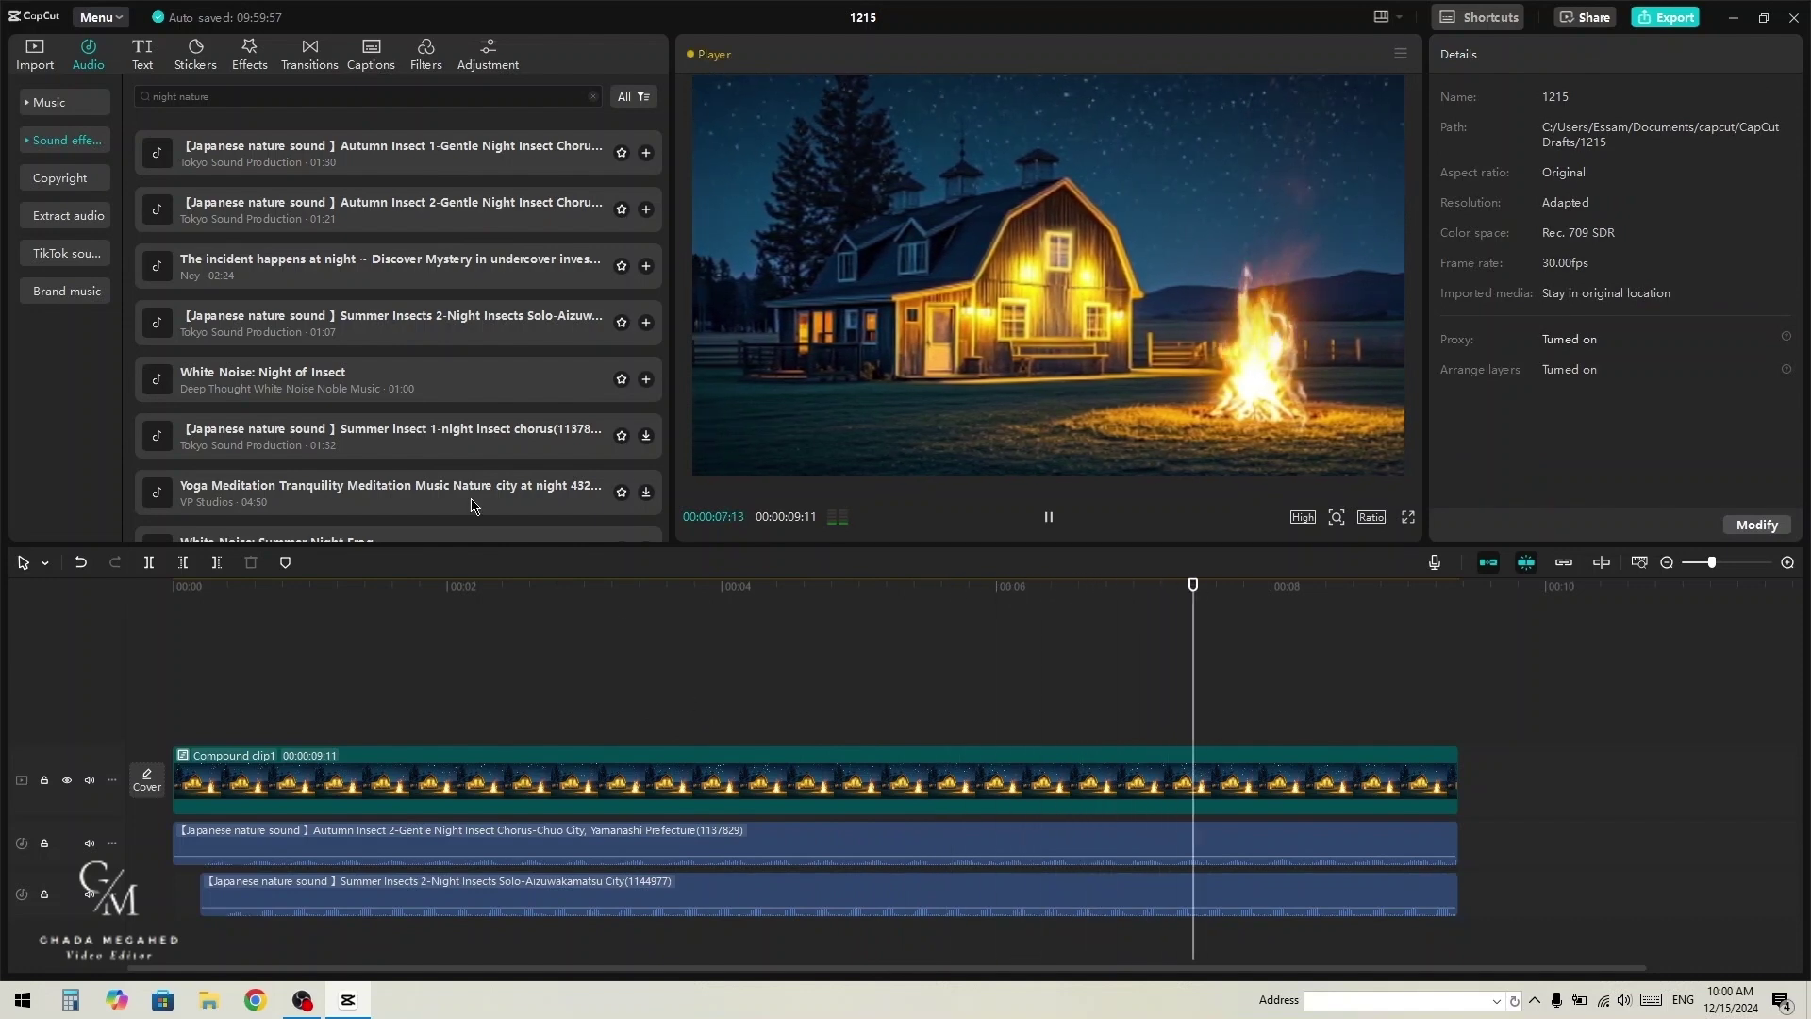
key("space")
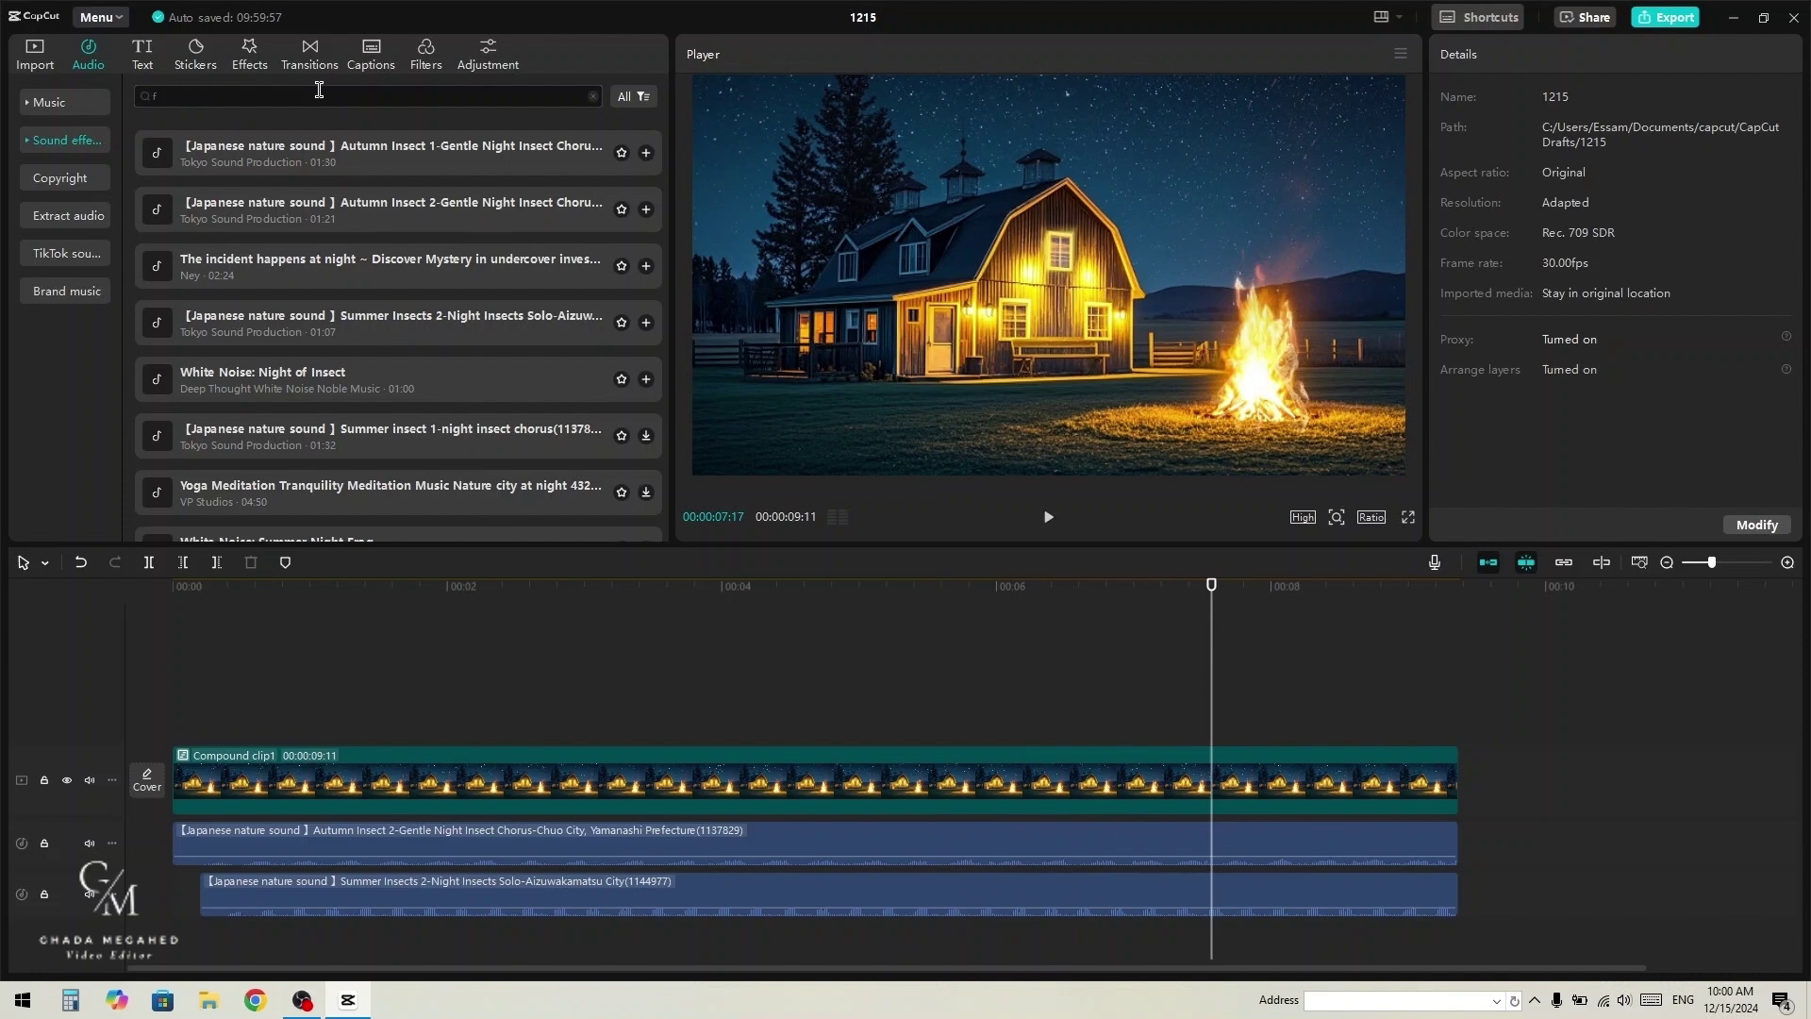
Step: Search the sound effects for "fire" and add the CanonCable fire sound on a third audio track, trimmed to end at 00:00:09:11
type("ire")
key("Return")
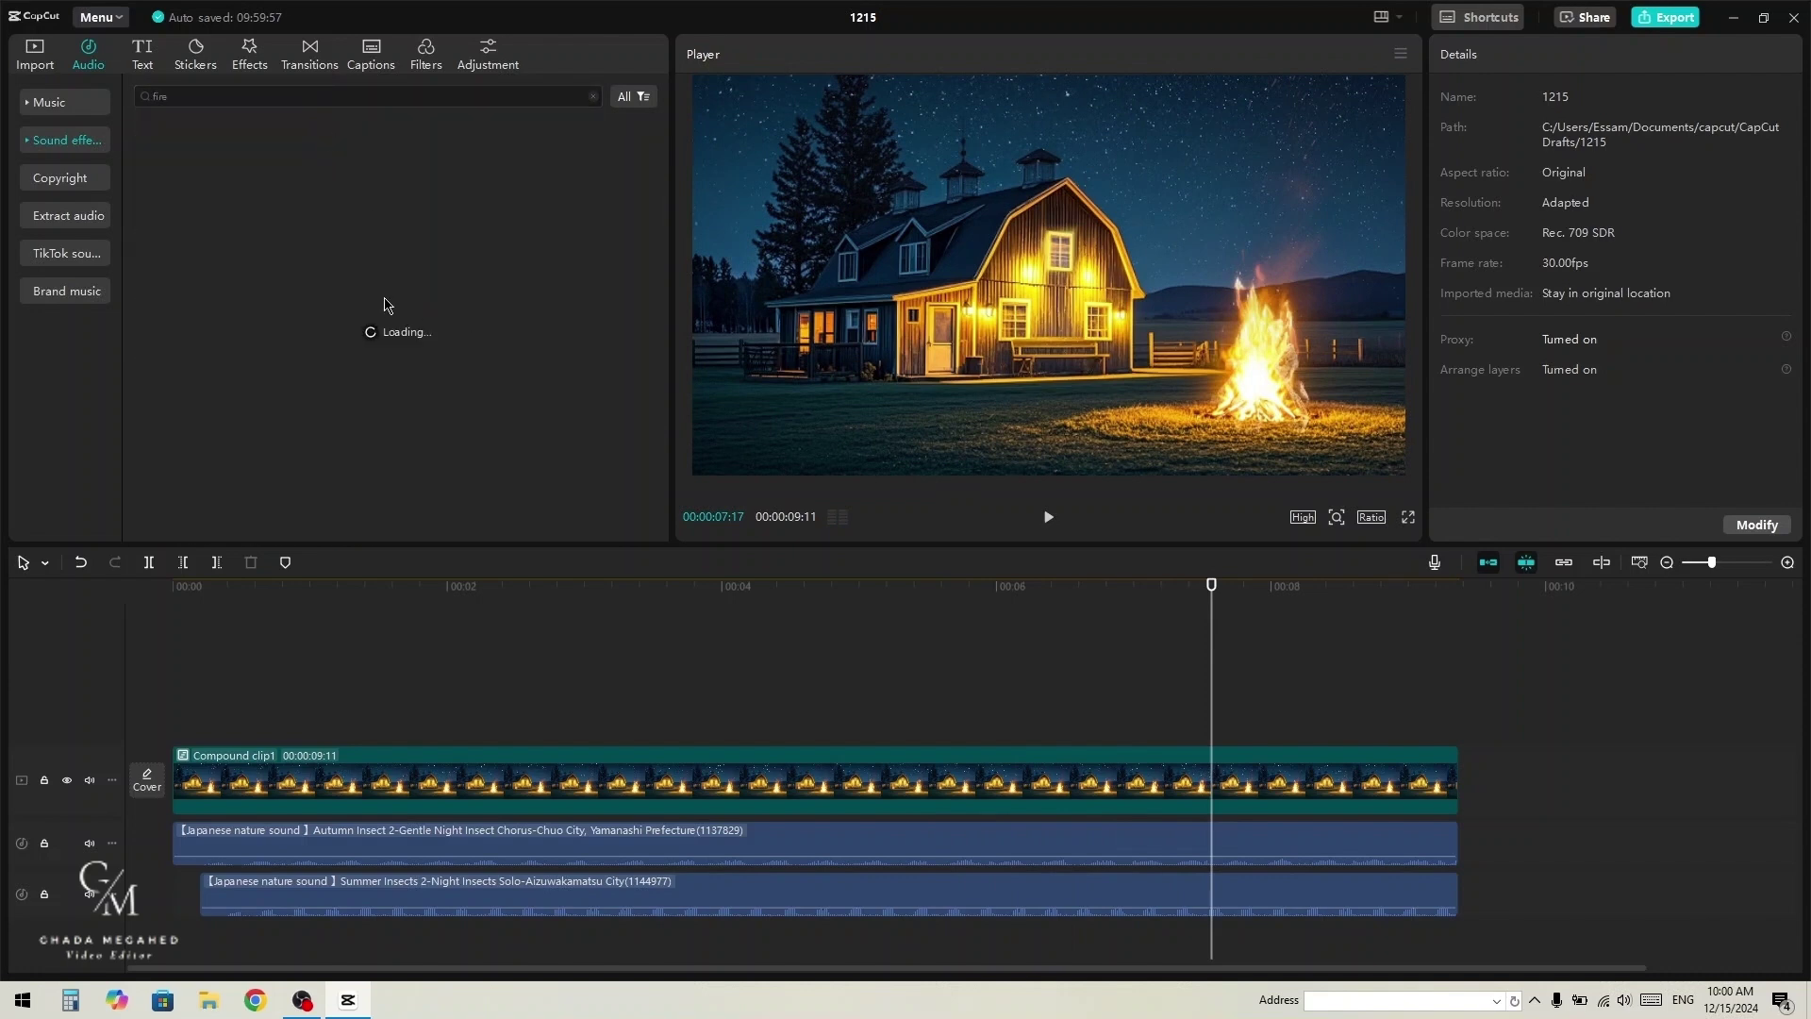
left_click(303, 155)
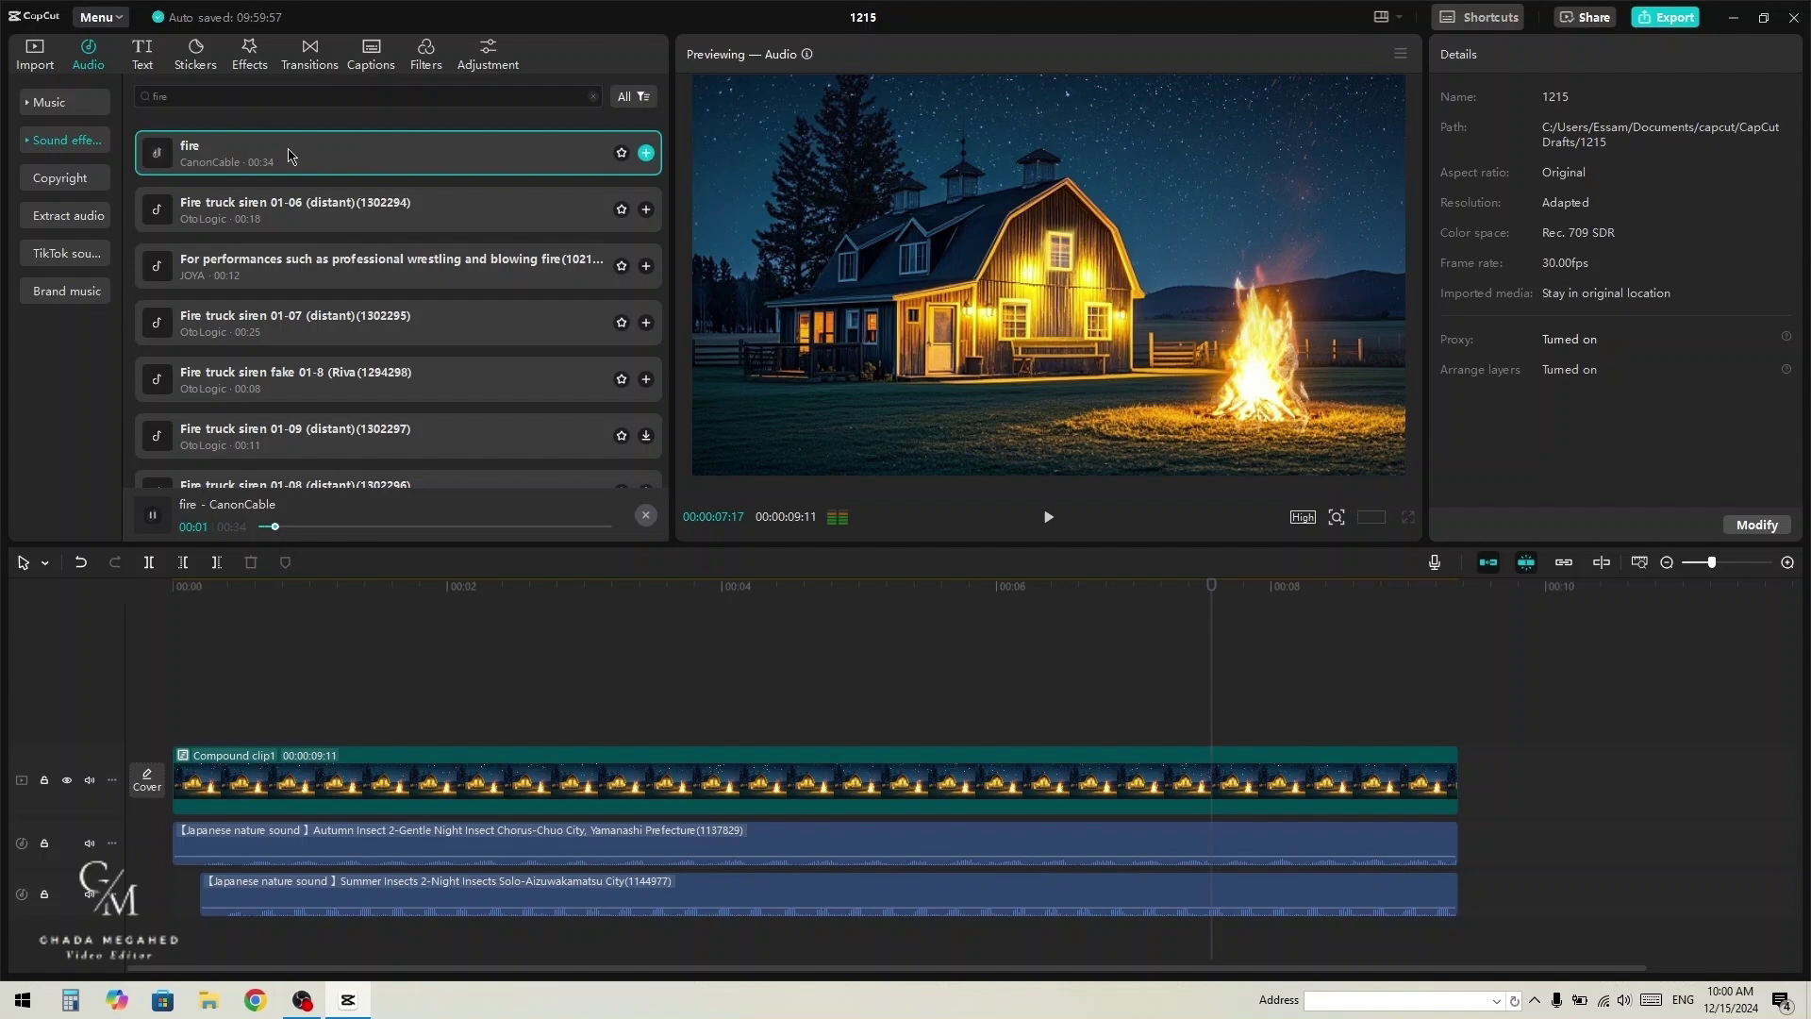
left_click_drag(290, 189, 180, 898)
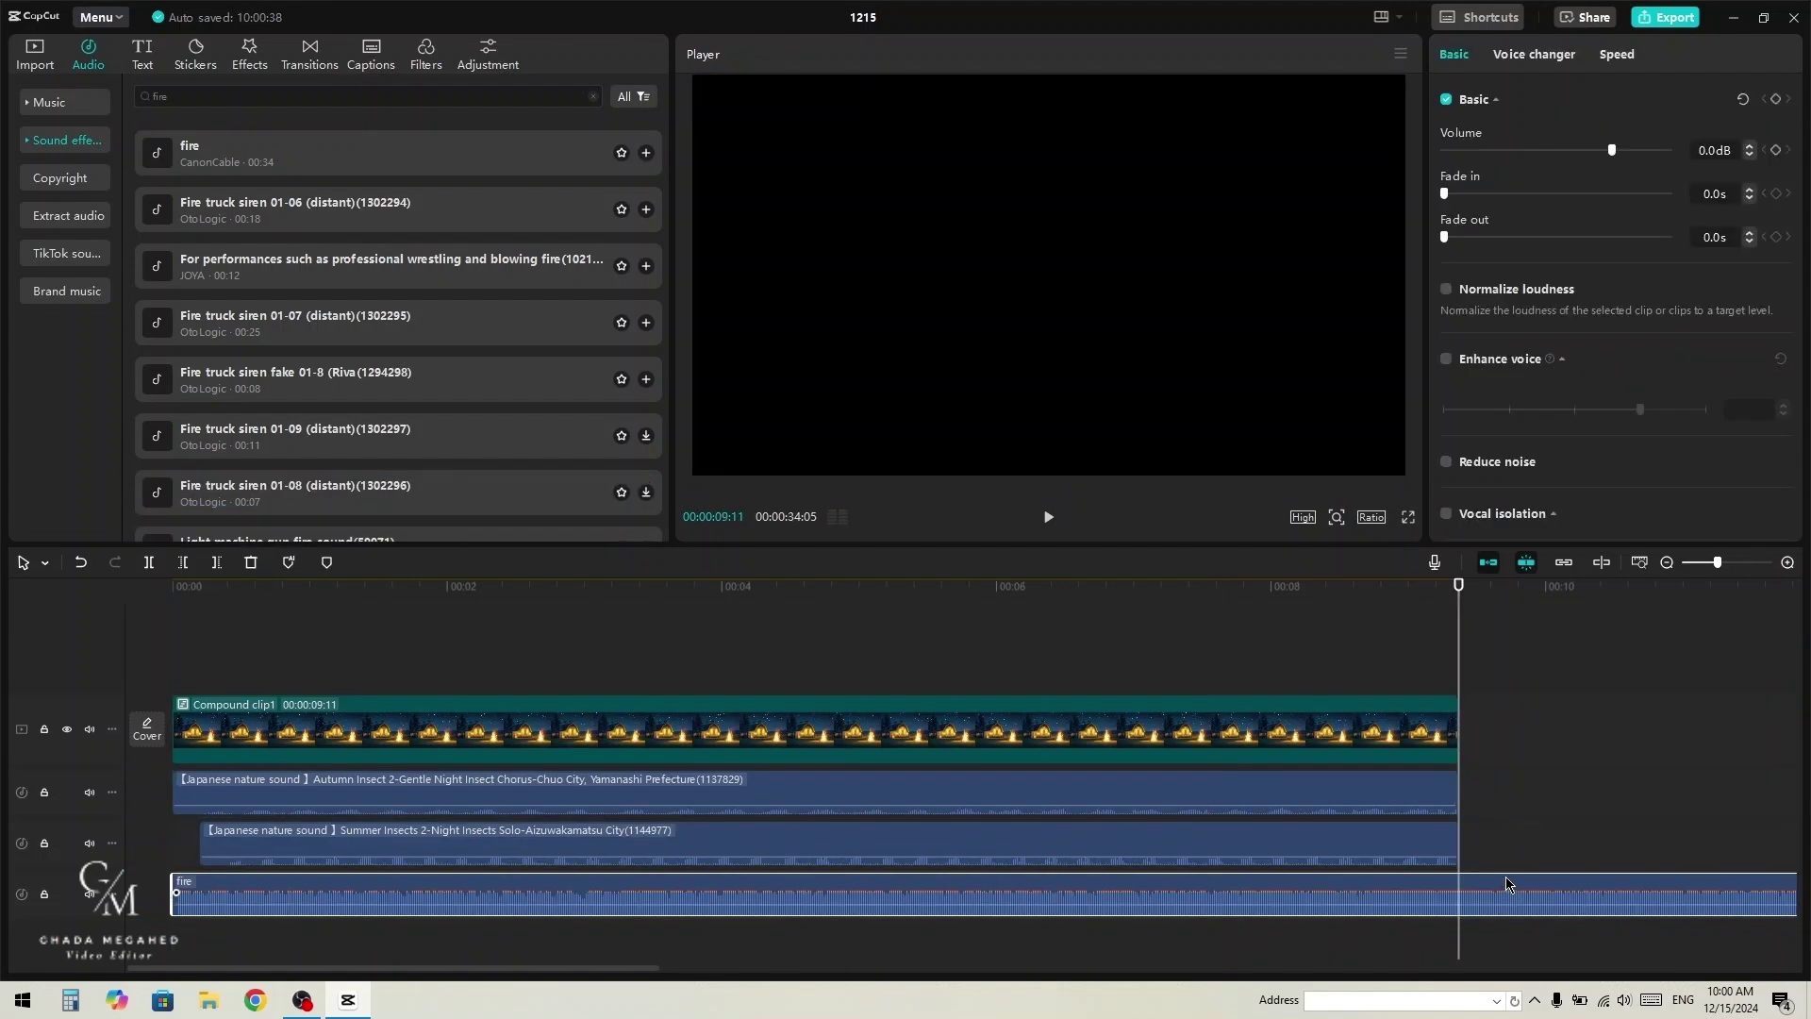
key("w")
Step: Lower the fire sound's volume to about -6.6 dB
left_click(617, 651)
left_click(849, 896)
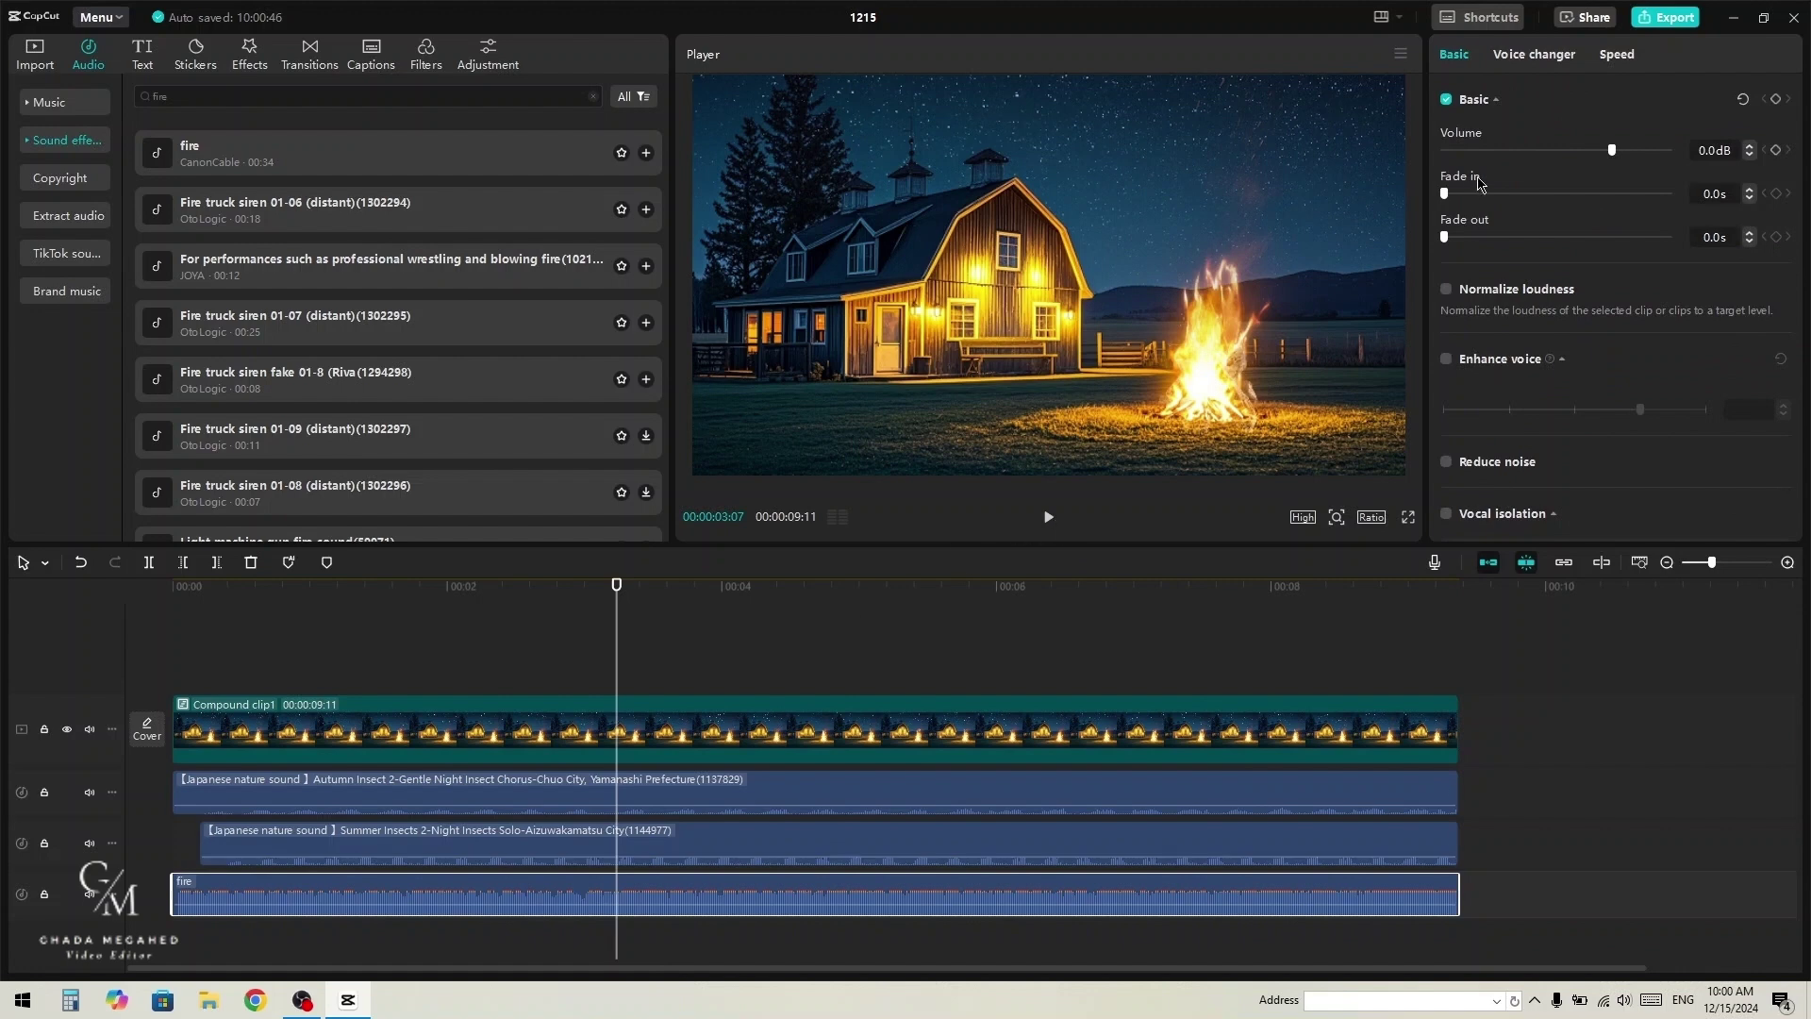
scroll(1592, 153, "down", 3)
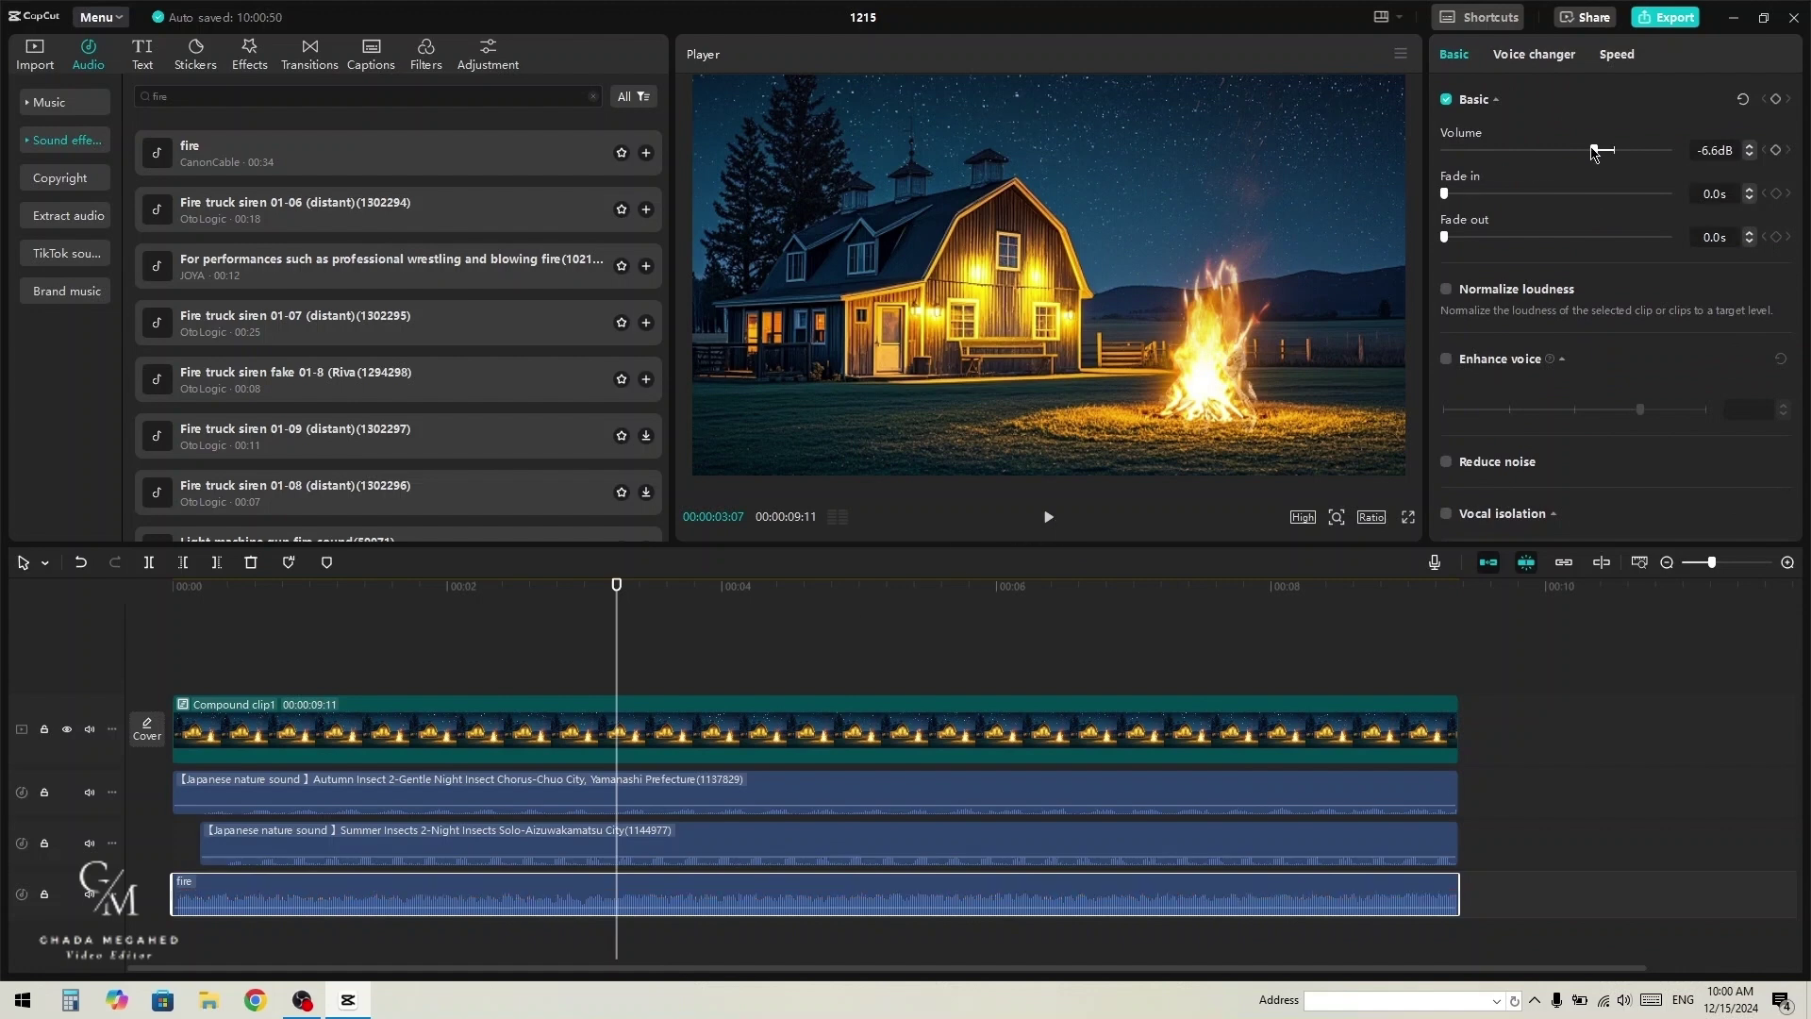
scroll(1593, 152, "down", 2)
Step: Play back the video with all three sounds from the start and place the playhead at 00:00:04:27
left_click(173, 650)
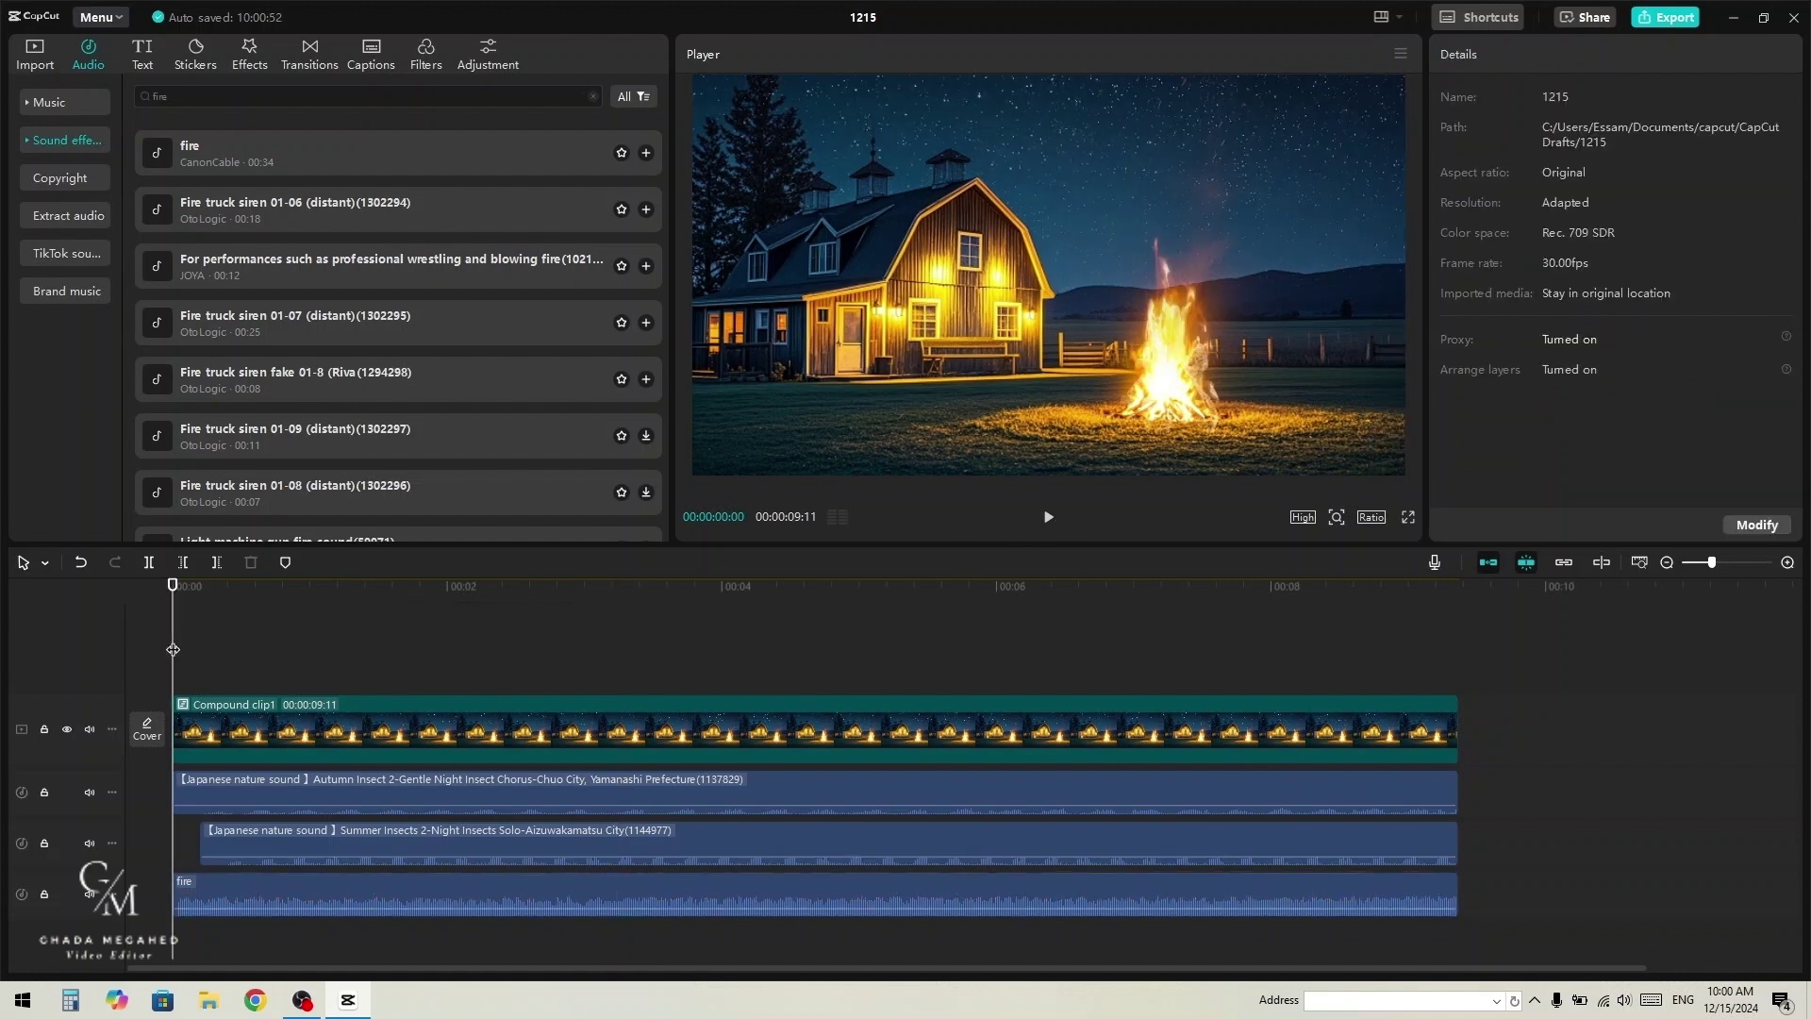
key("space")
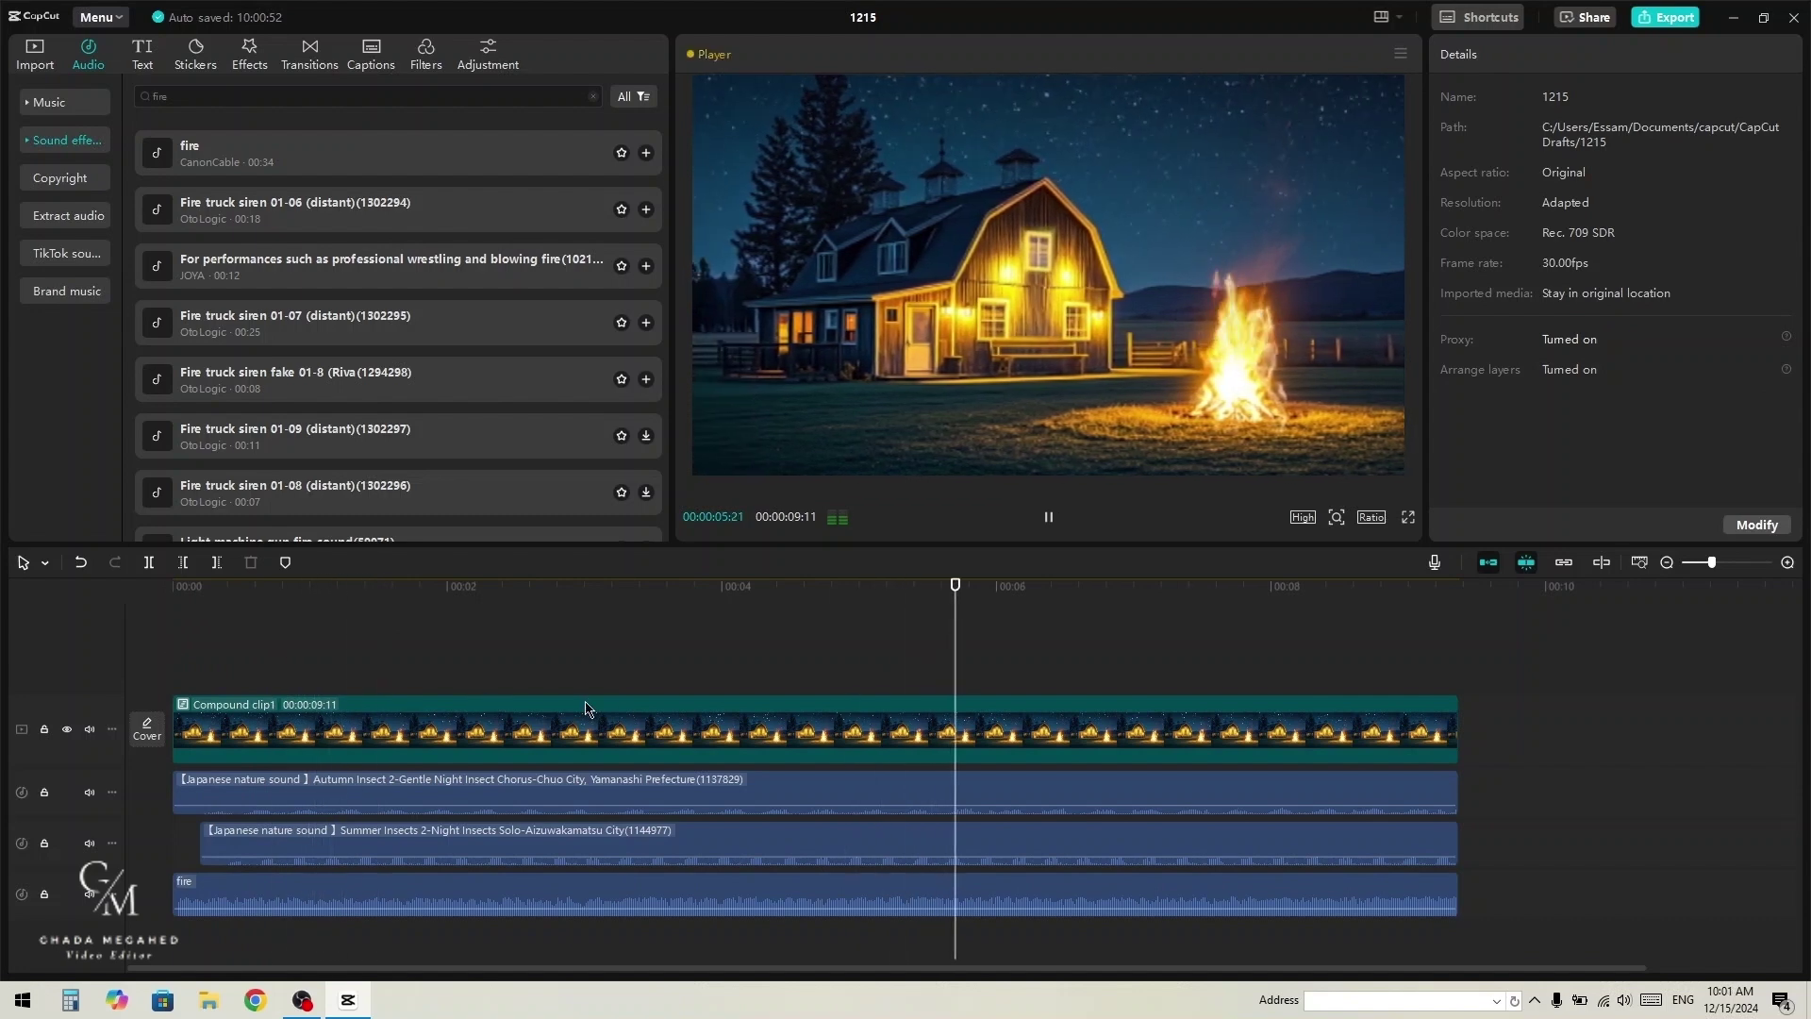
key("space")
left_click(845, 650)
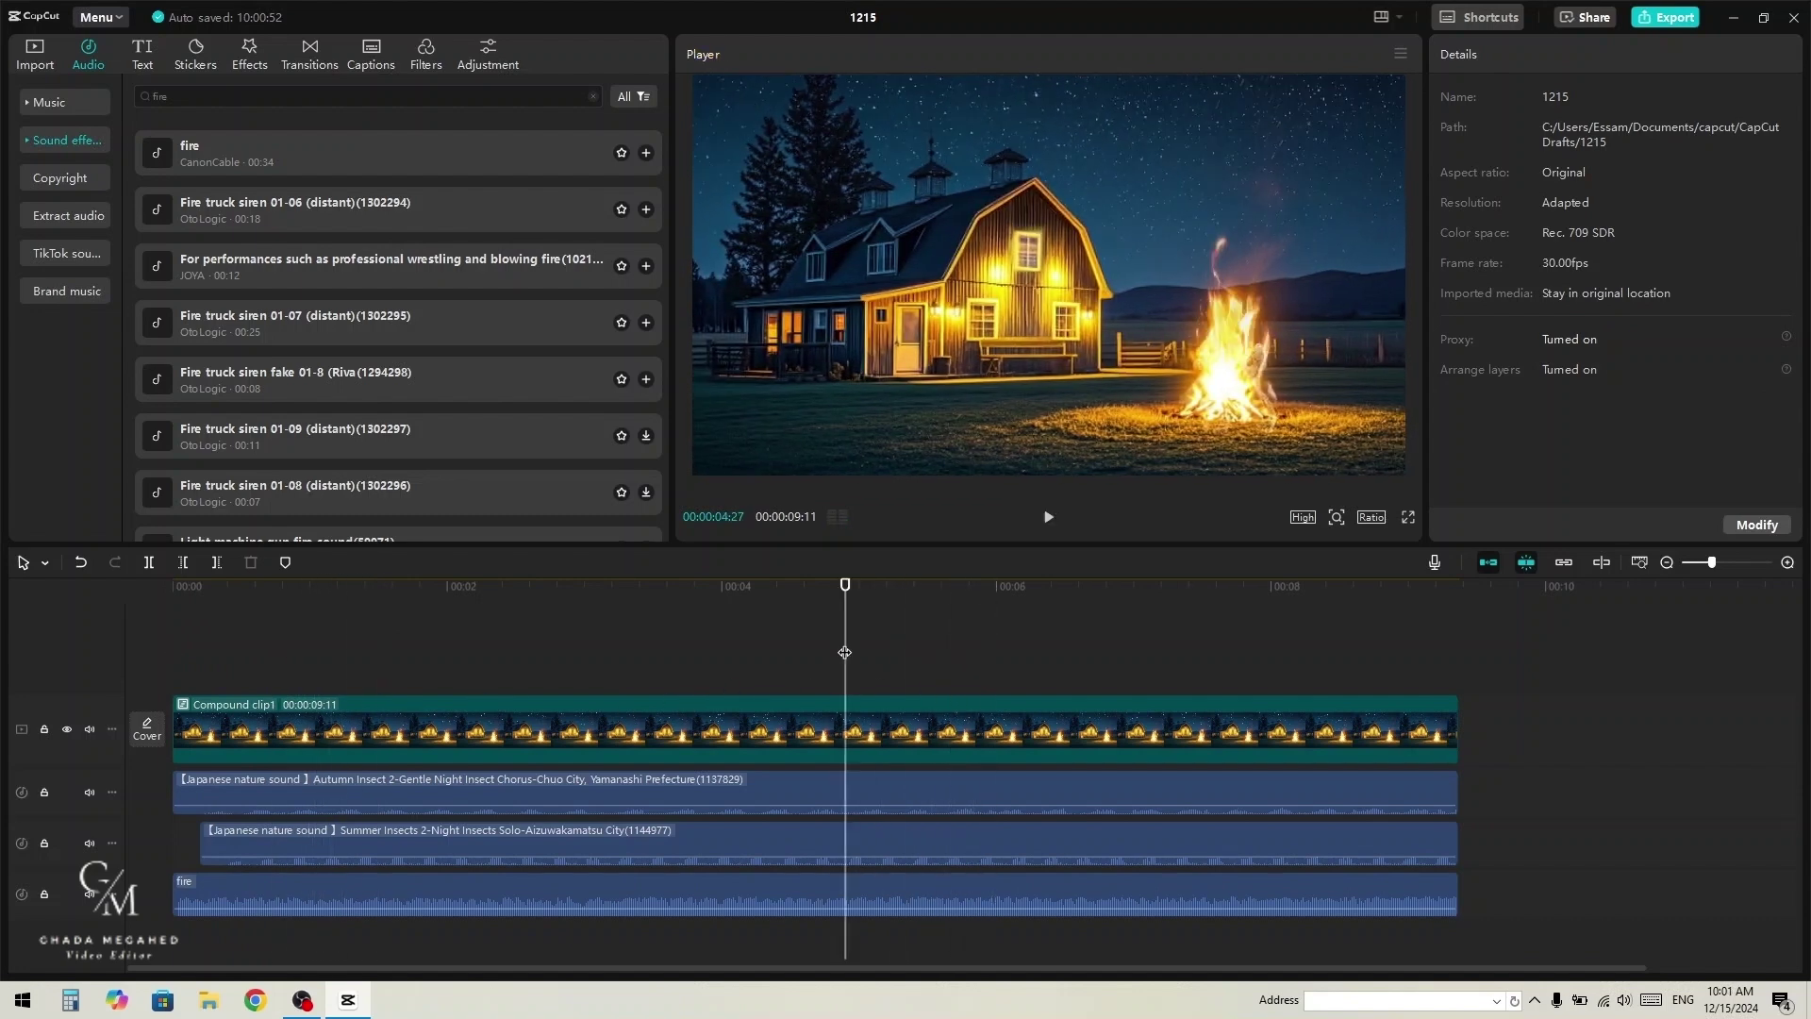
Step: Place the playhead at 00:00:04:22 and search the sound effects for "click"
mouse_move(845, 652)
left_mouse_down()
mouse_move(796, 650)
mouse_move(827, 646)
left_mouse_up()
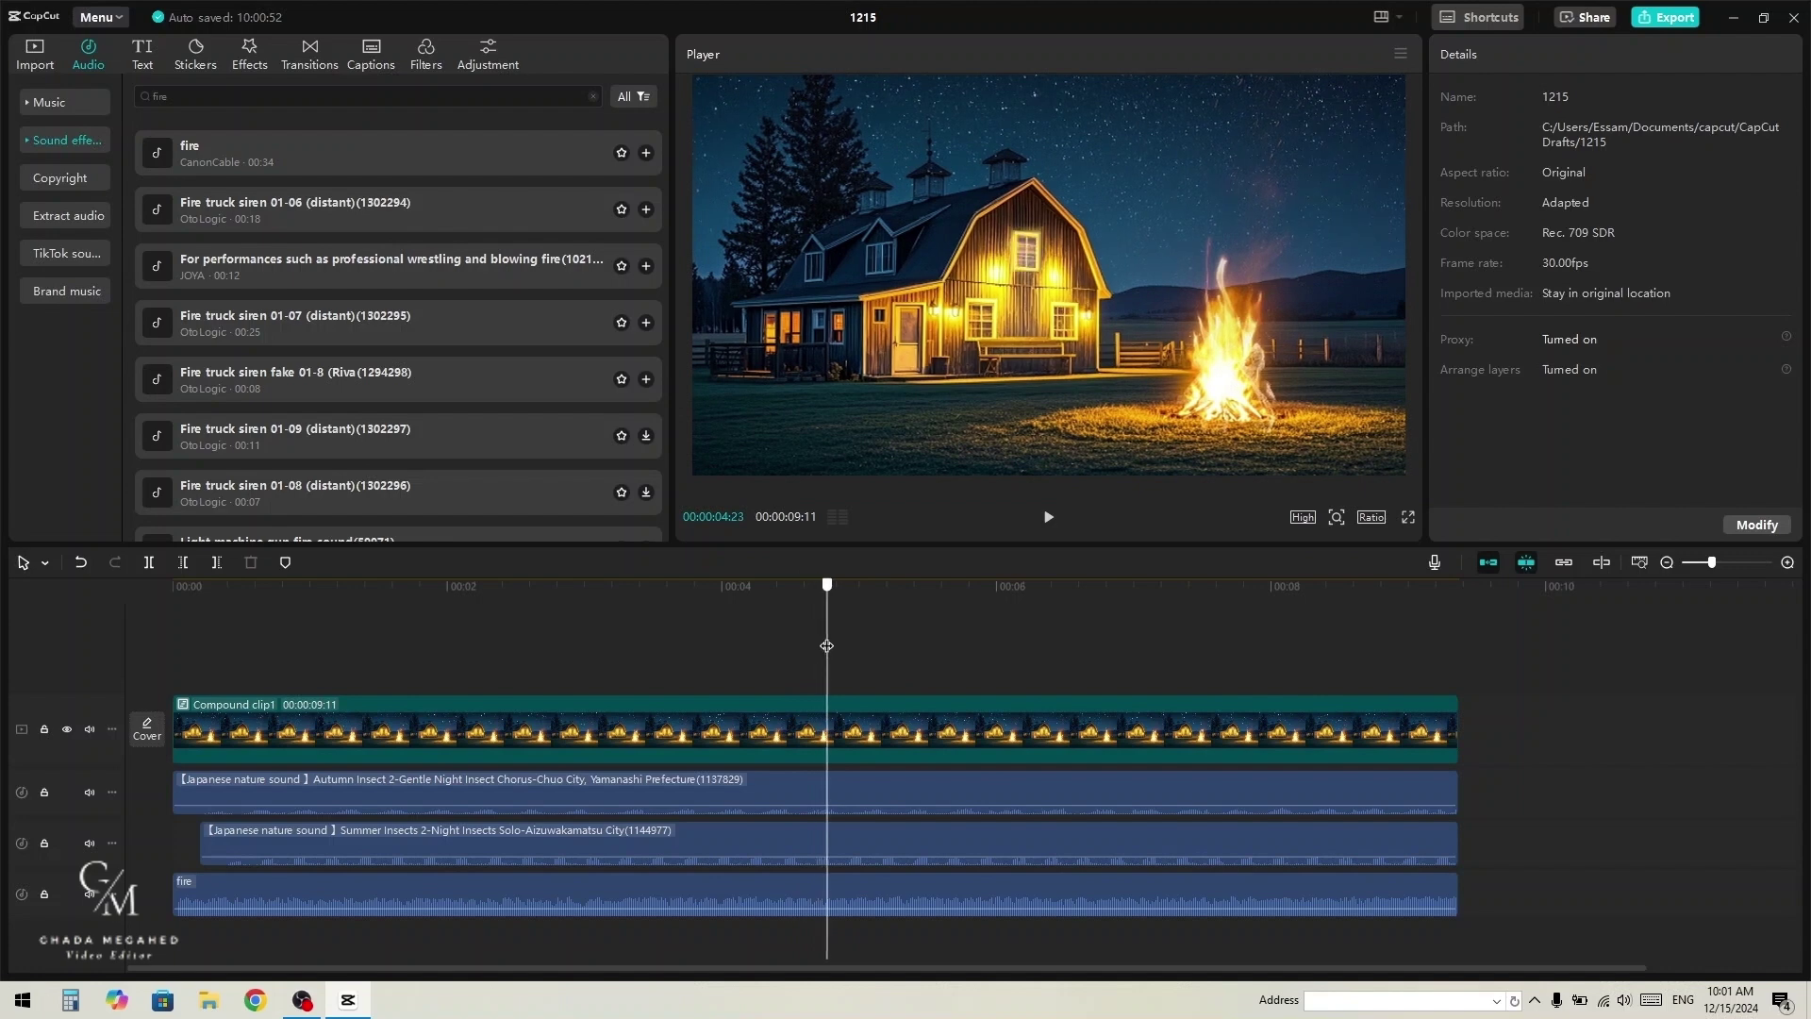
key("Left")
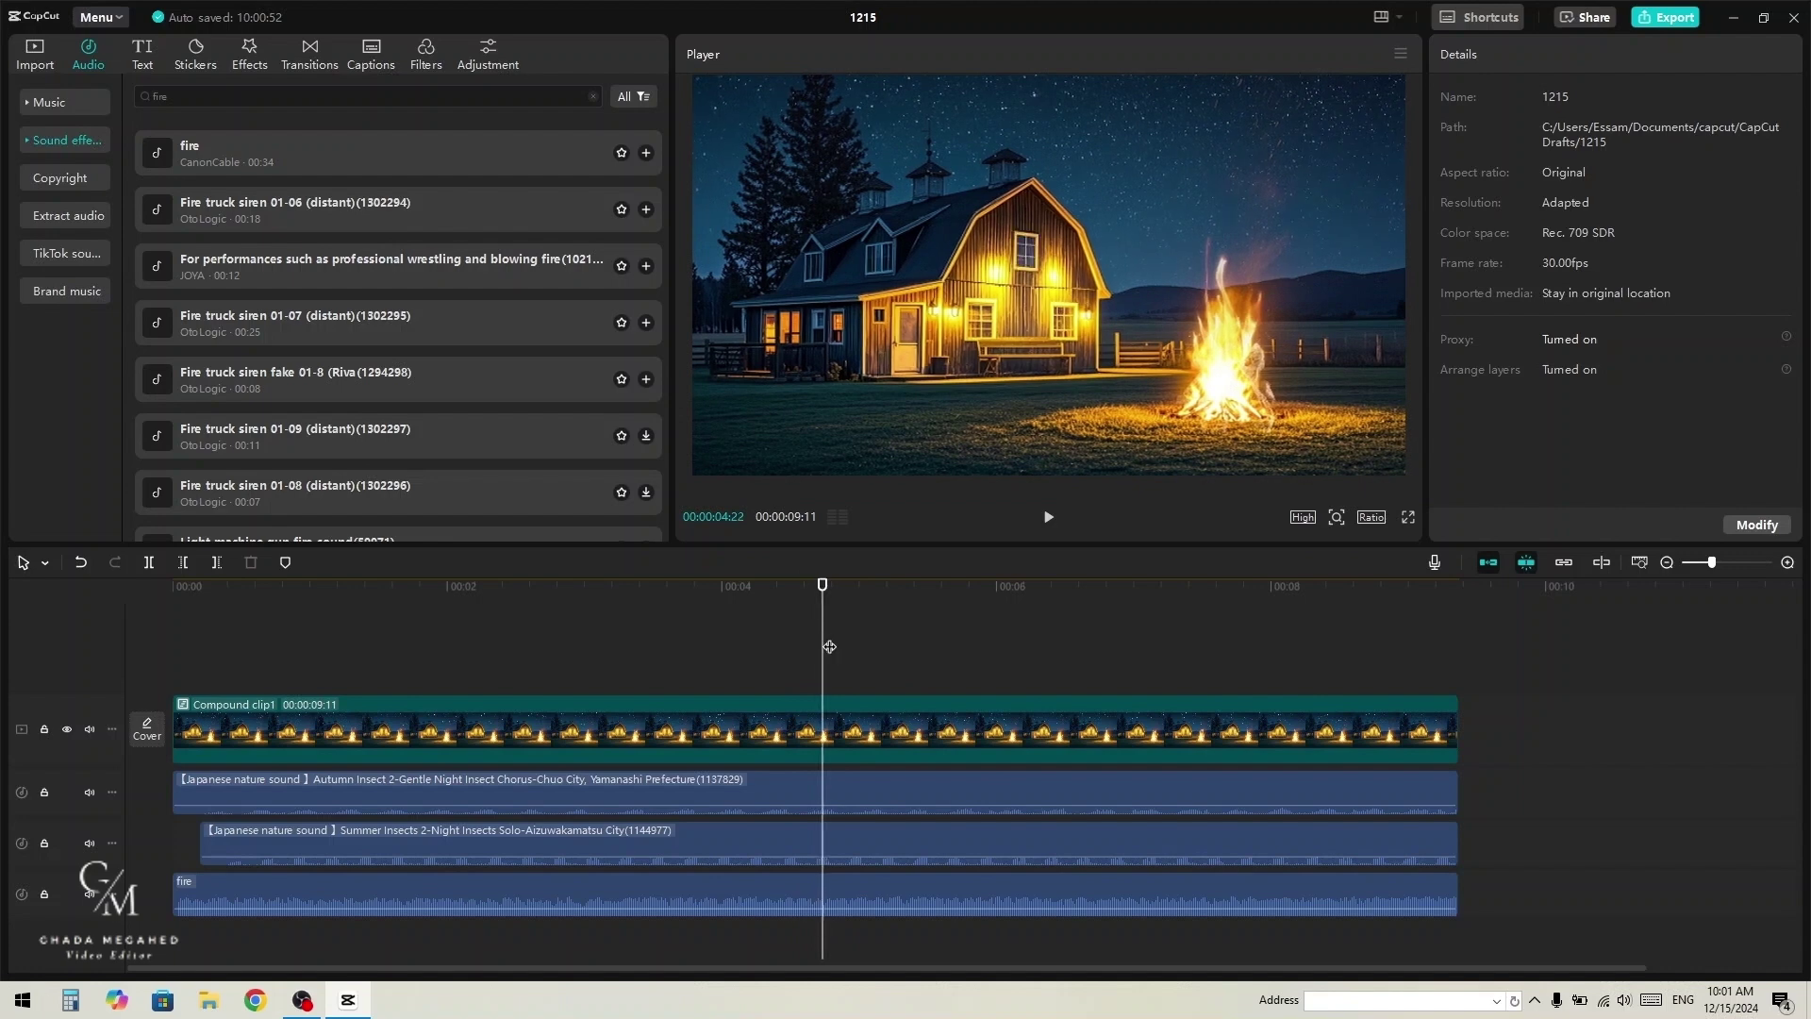
left_click(205, 96)
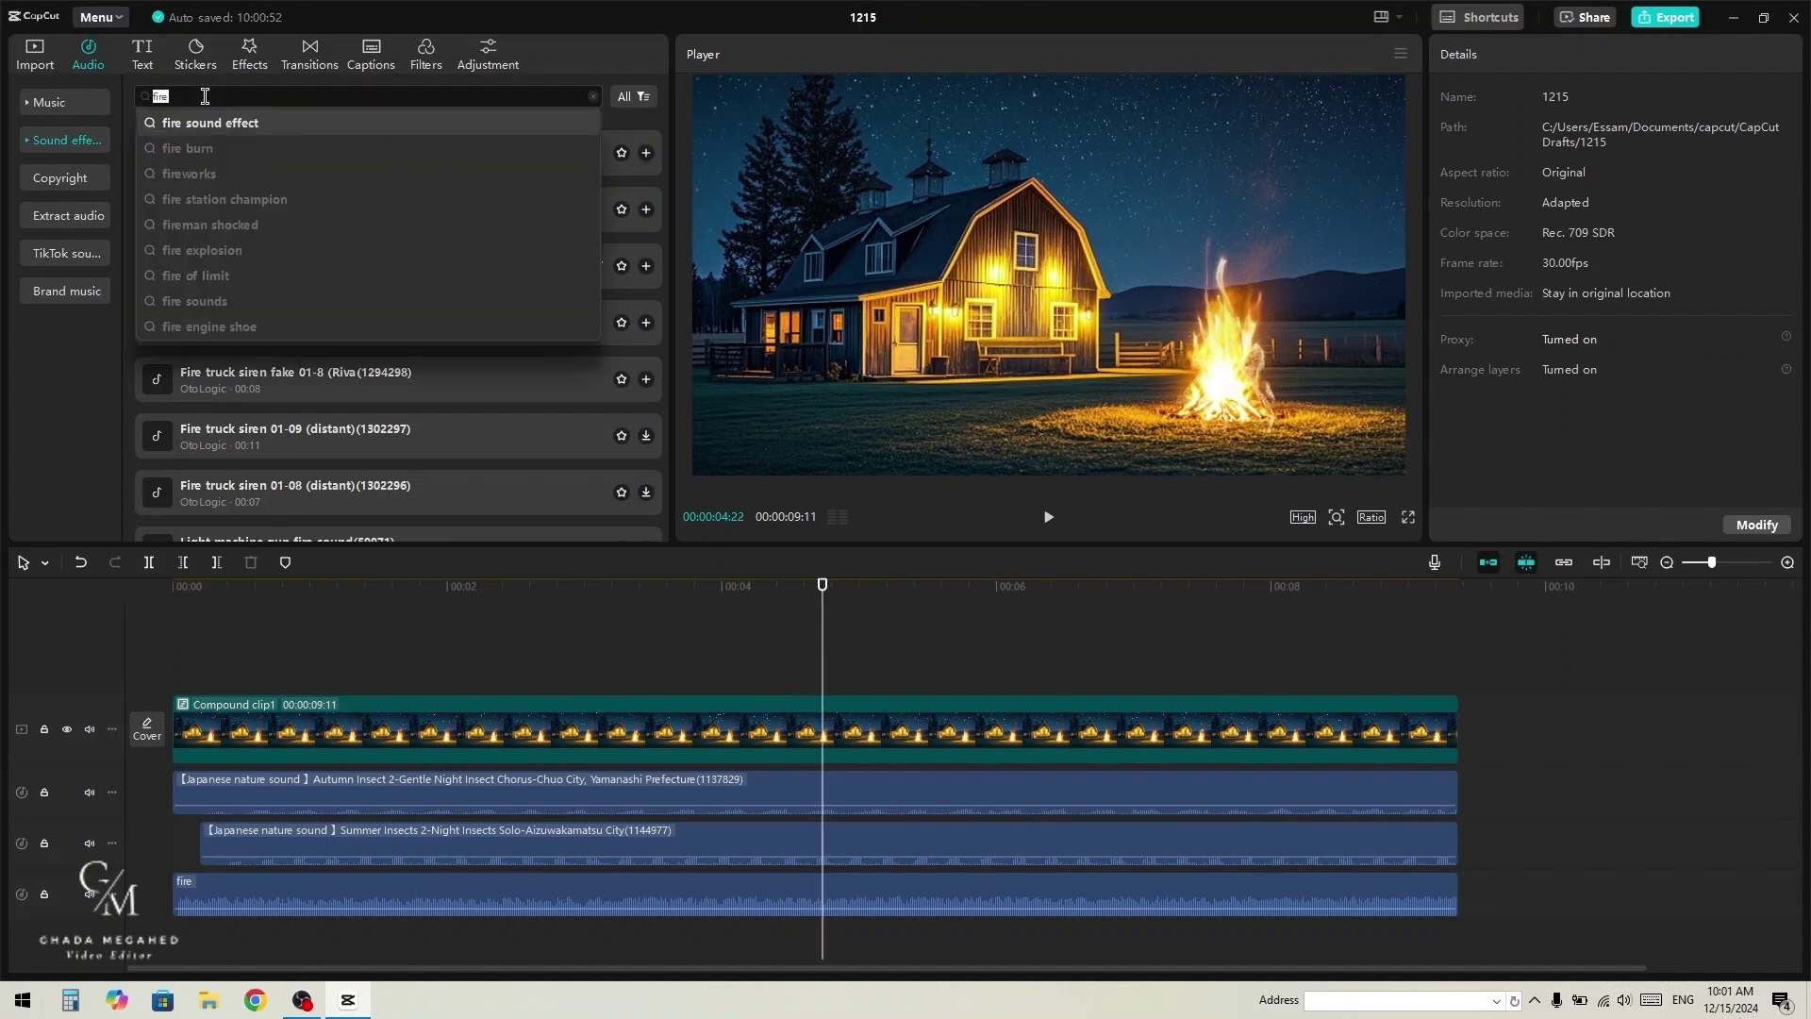
type("click")
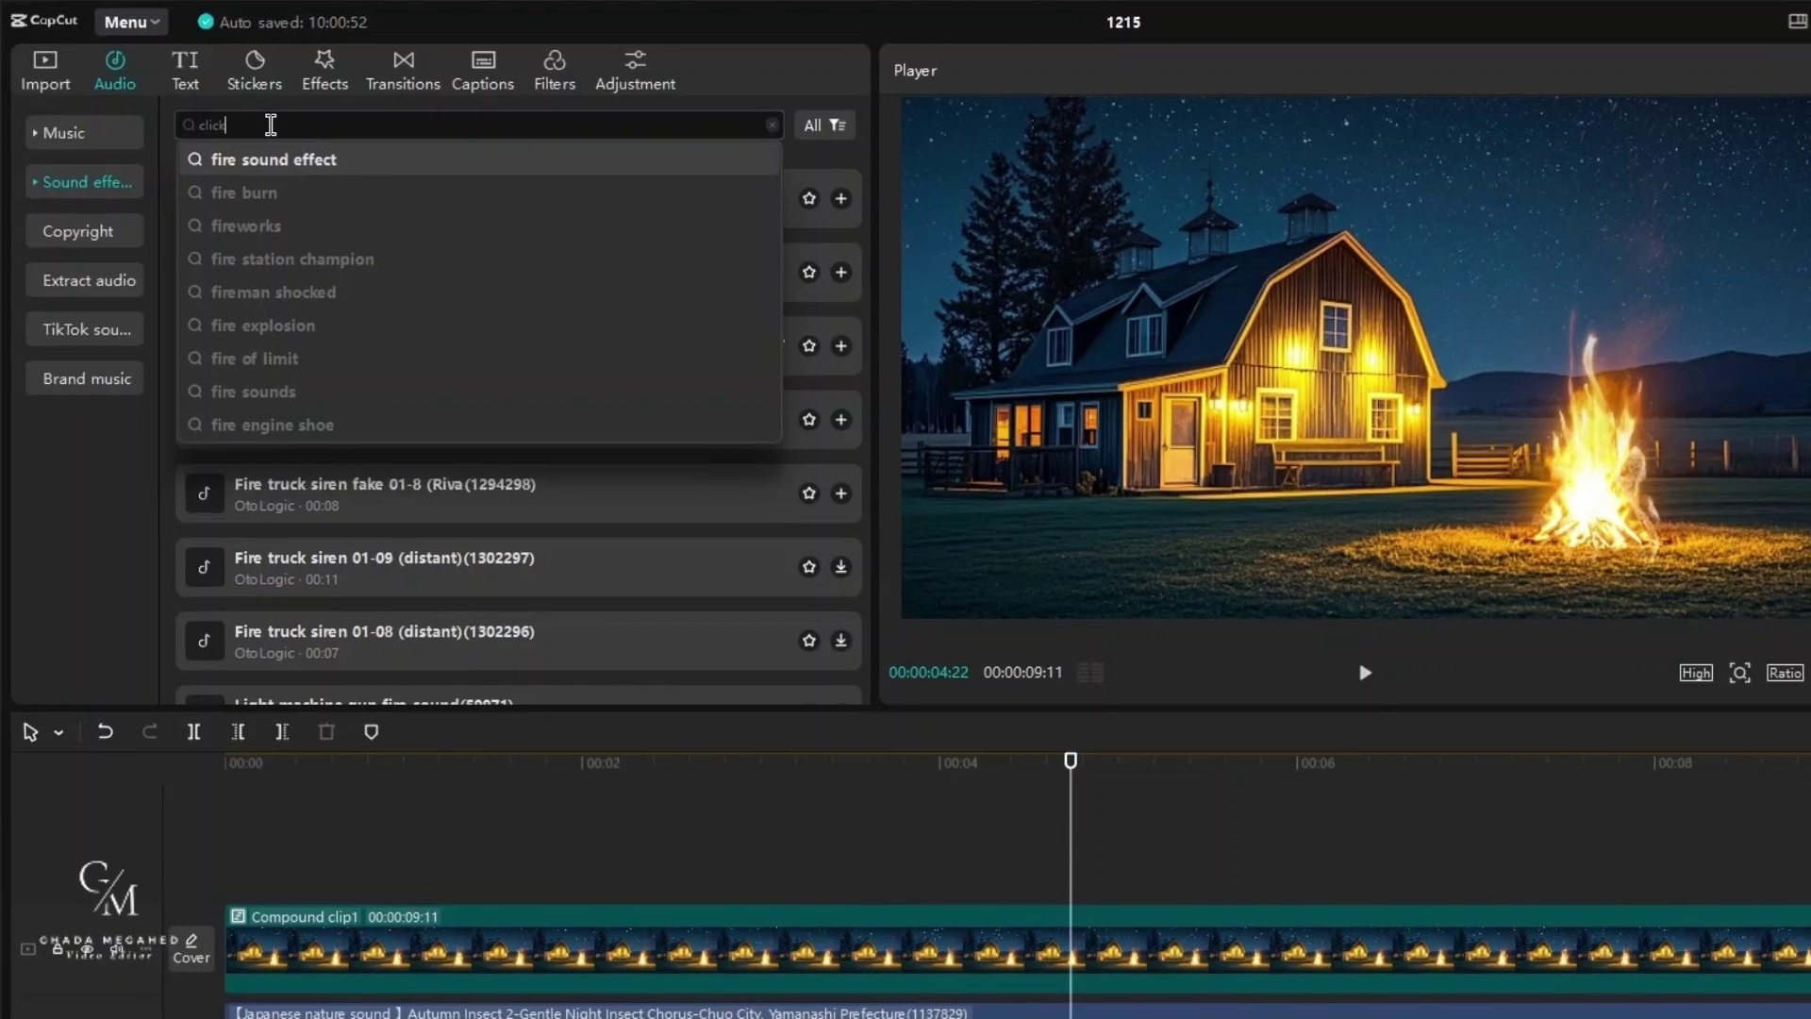
key("Return")
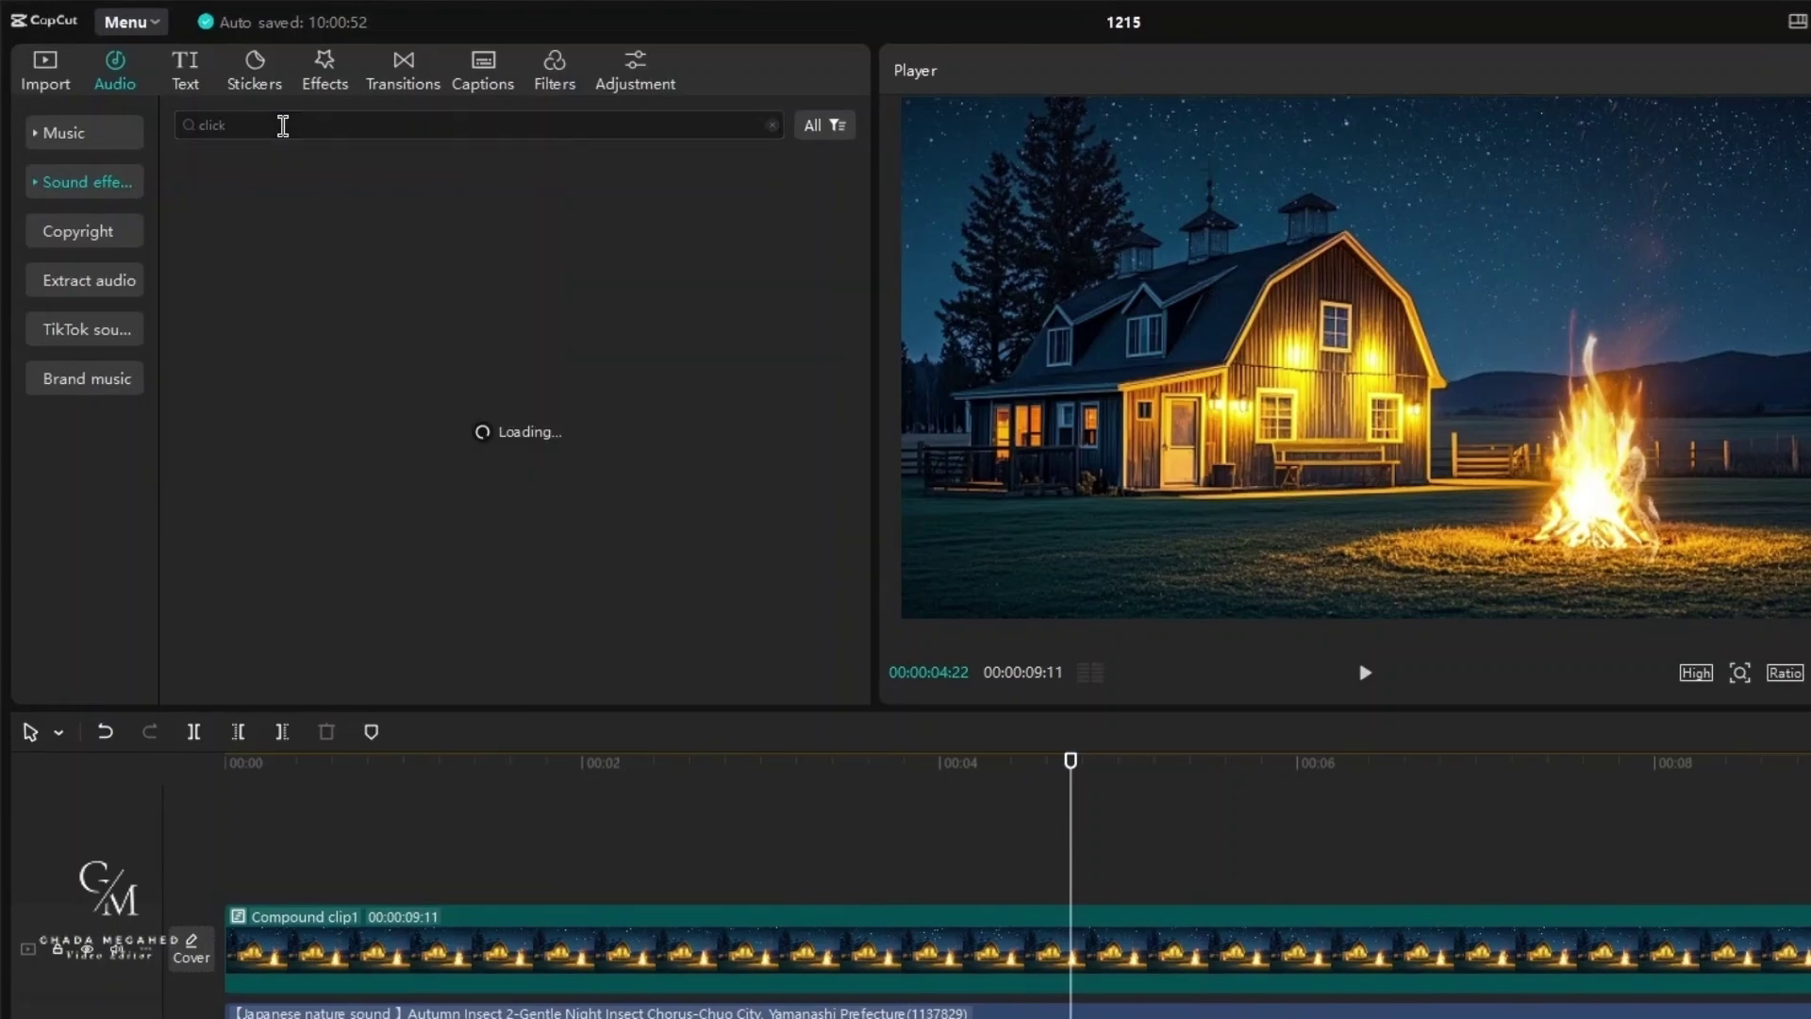
Step: Preview the sound "Click (set, button sound, click)(1014281)" and add it on a fourth audio track at about 4.5 seconds
left_click(307, 215)
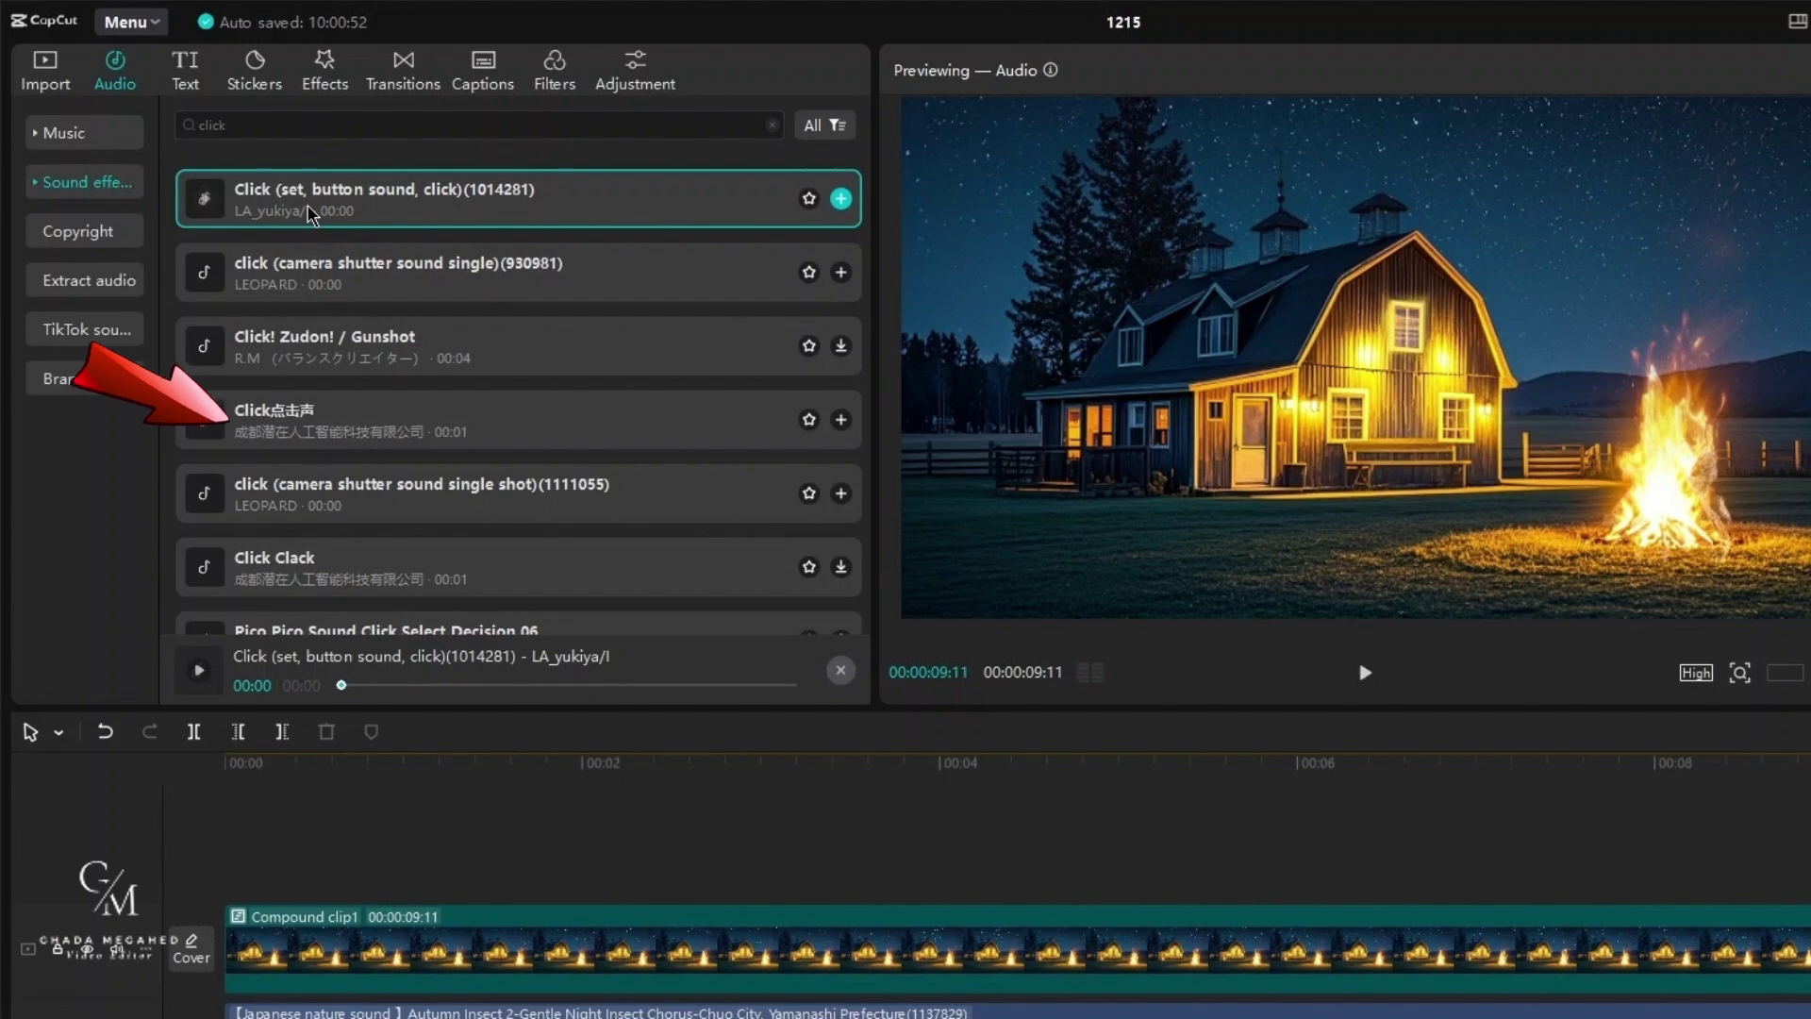
left_click_drag(306, 215, 949, 1018)
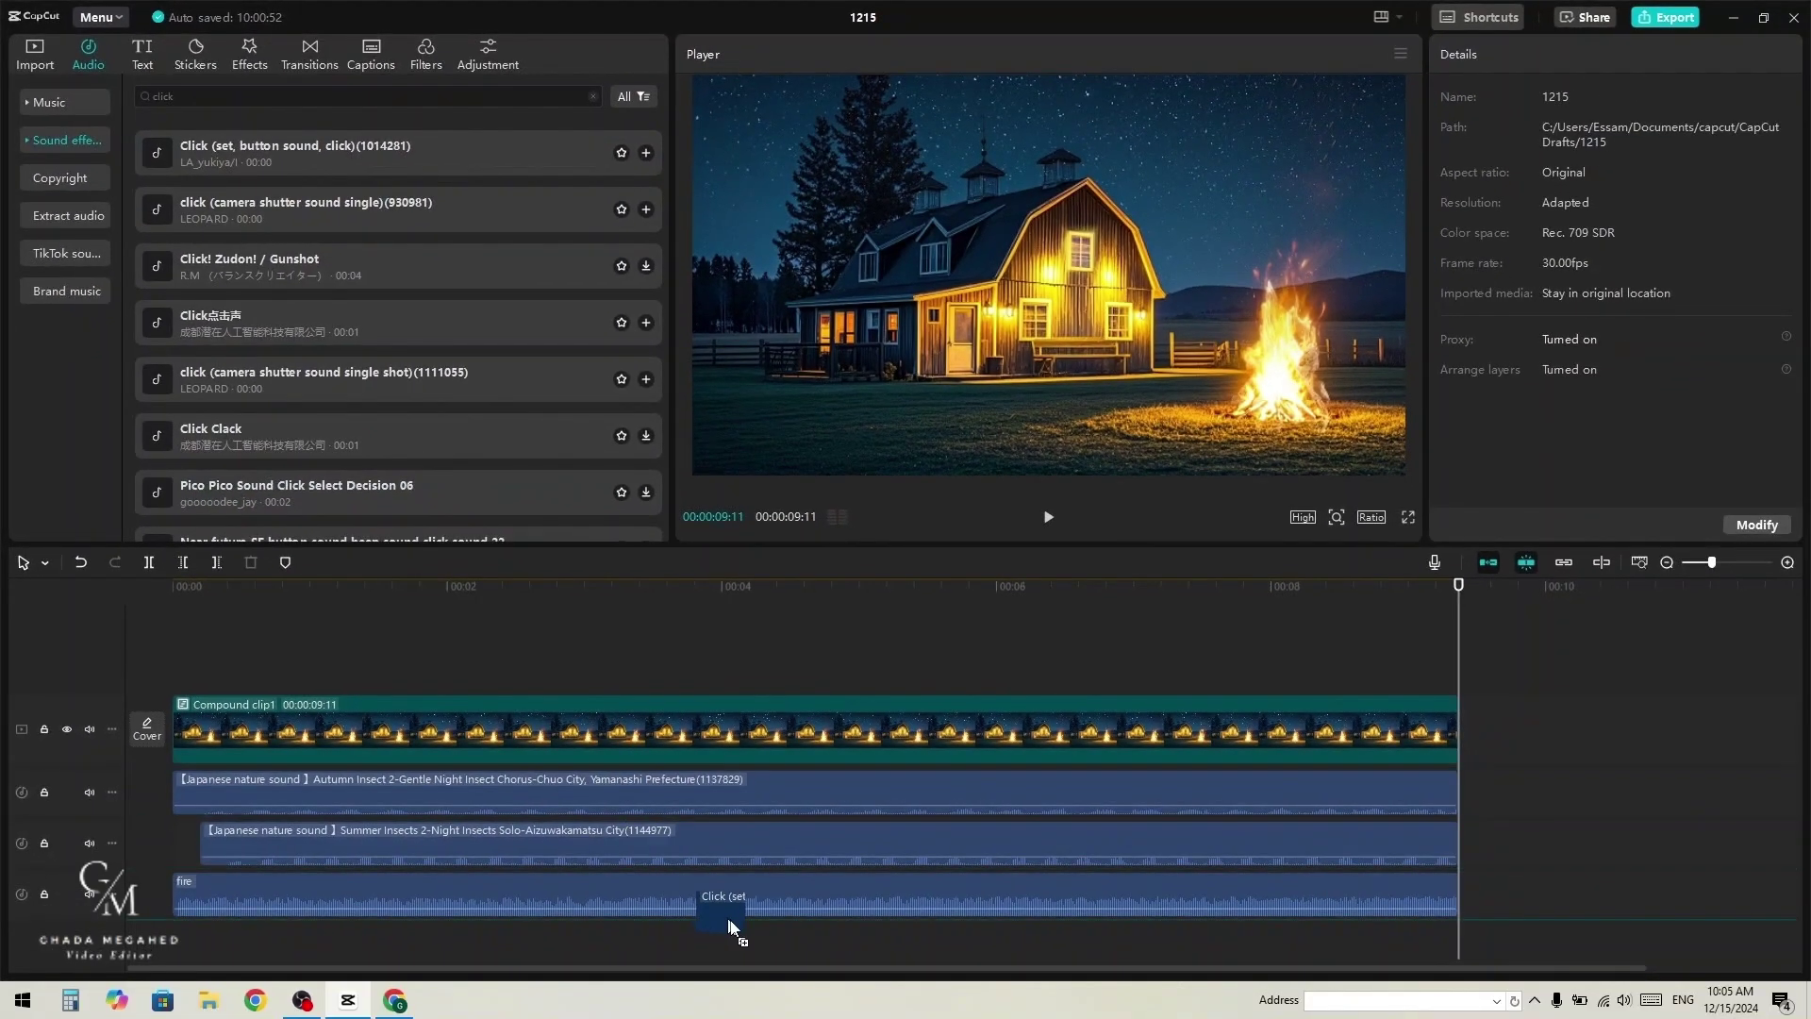
left_click_drag(729, 925, 800, 935)
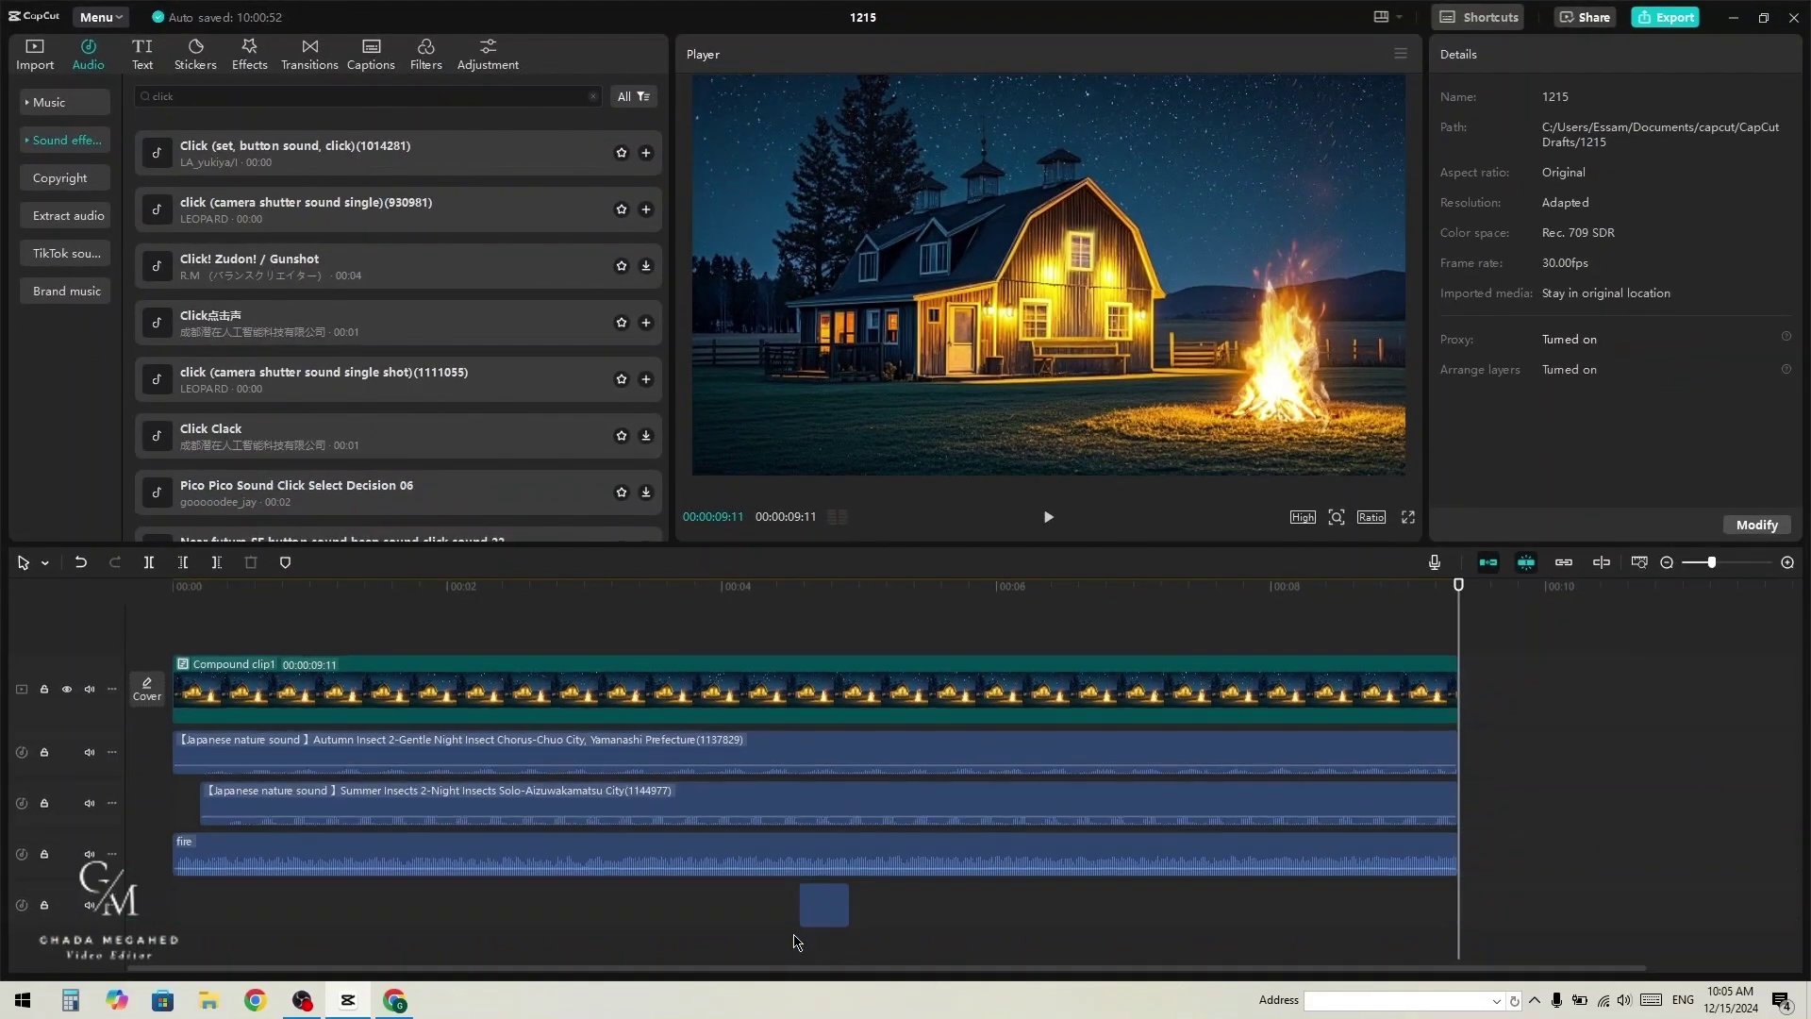
Step: Play back the section from 00:00:04:09 and move the click sound to start at 00:00:04:23
left_click(762, 645)
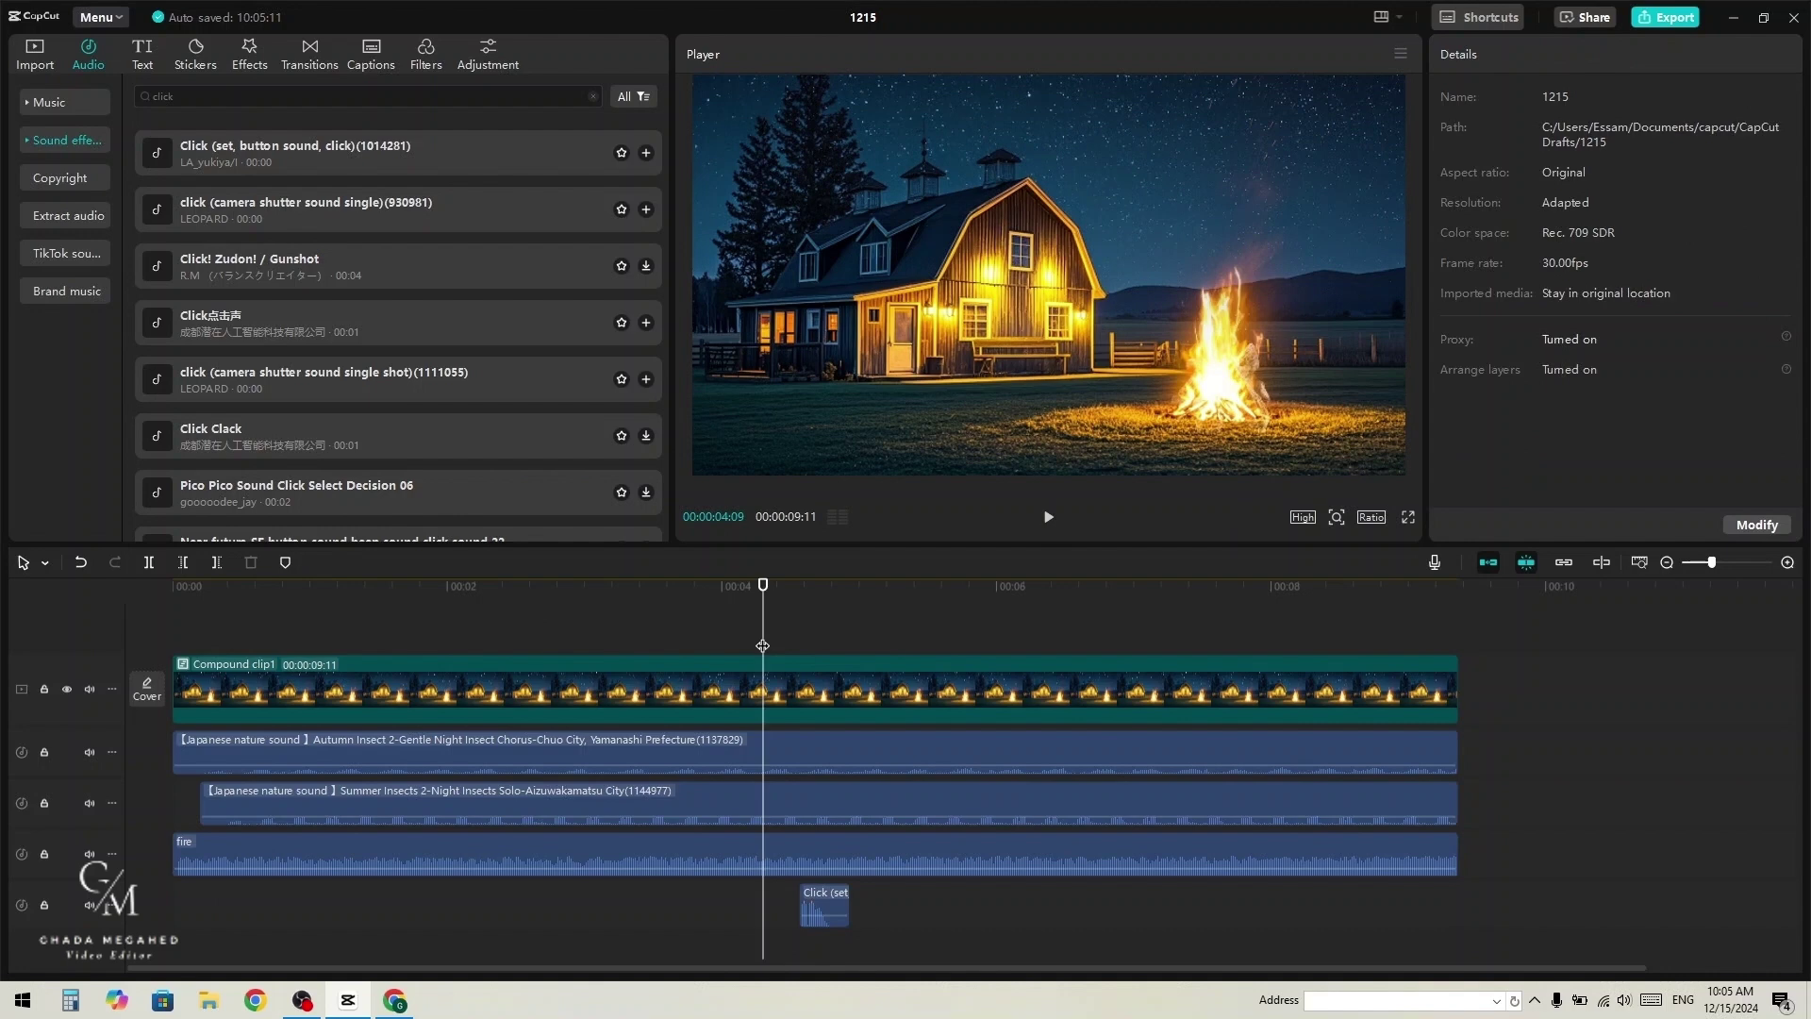
key("space")
key("space")
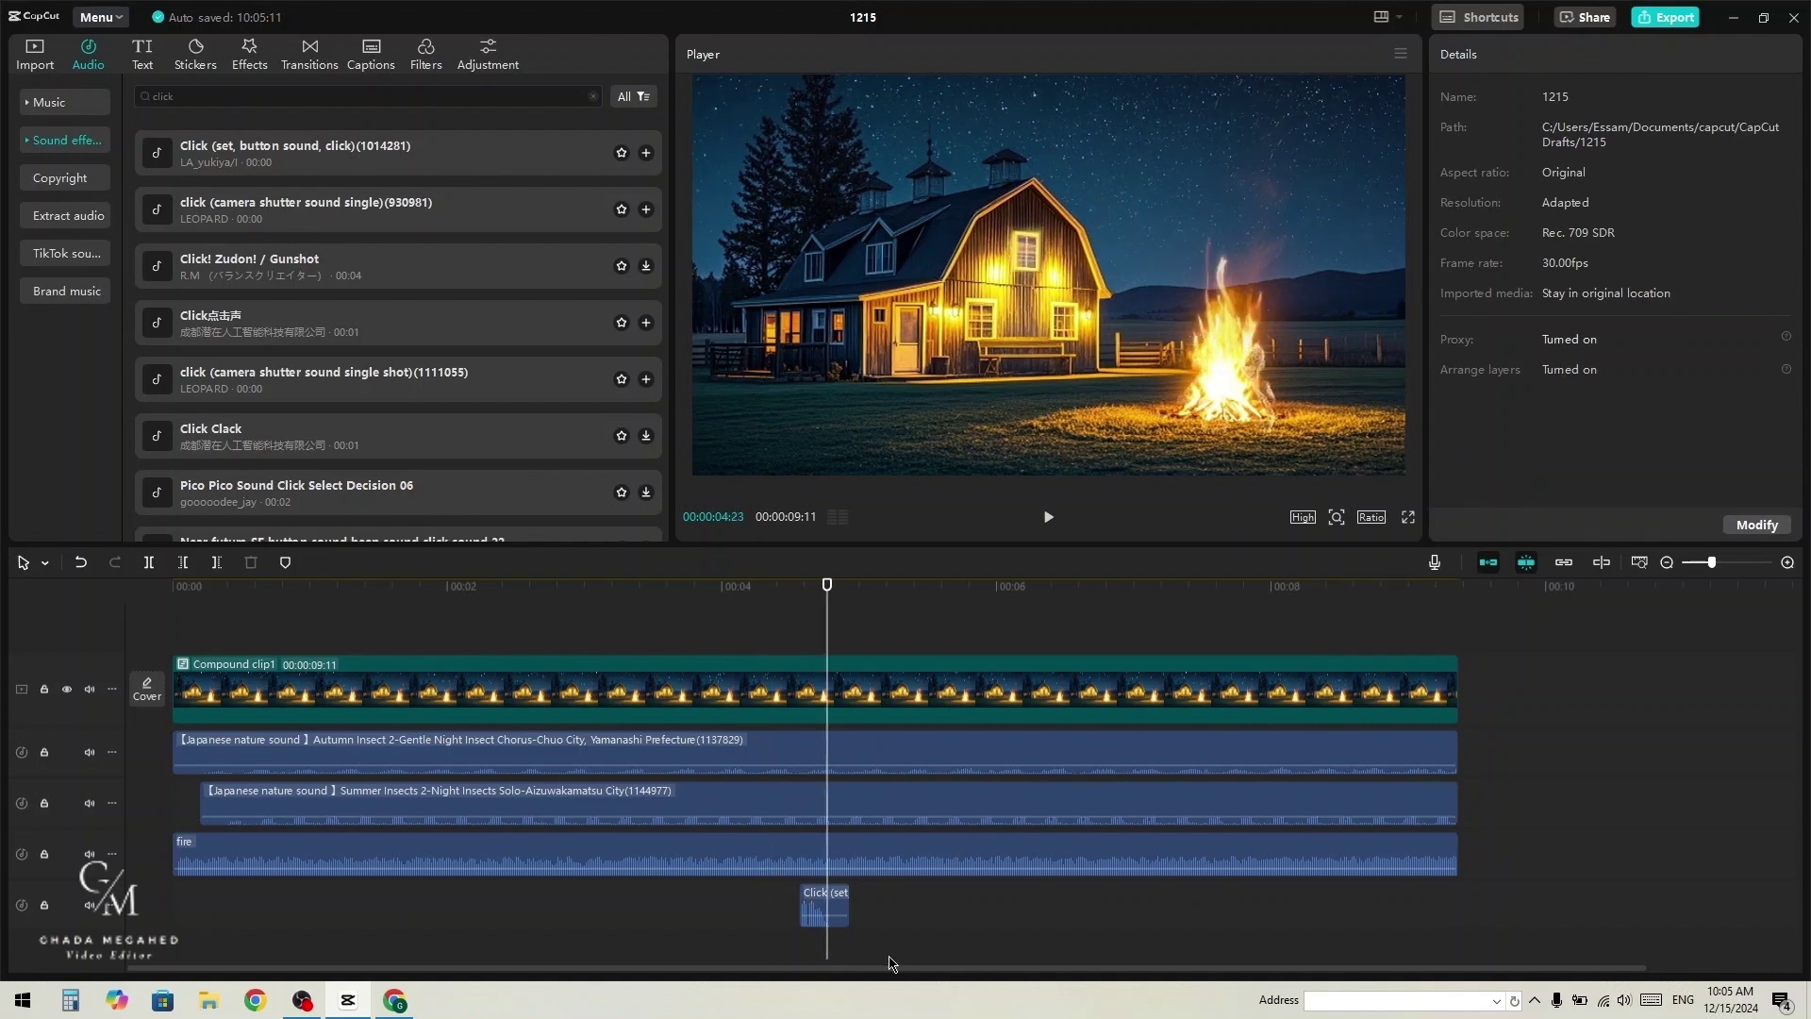
left_click_drag(838, 908, 836, 912)
Step: Play back the click sound from 00:00:04:20 and lower its volume to about -8.6 dB
left_click(813, 906)
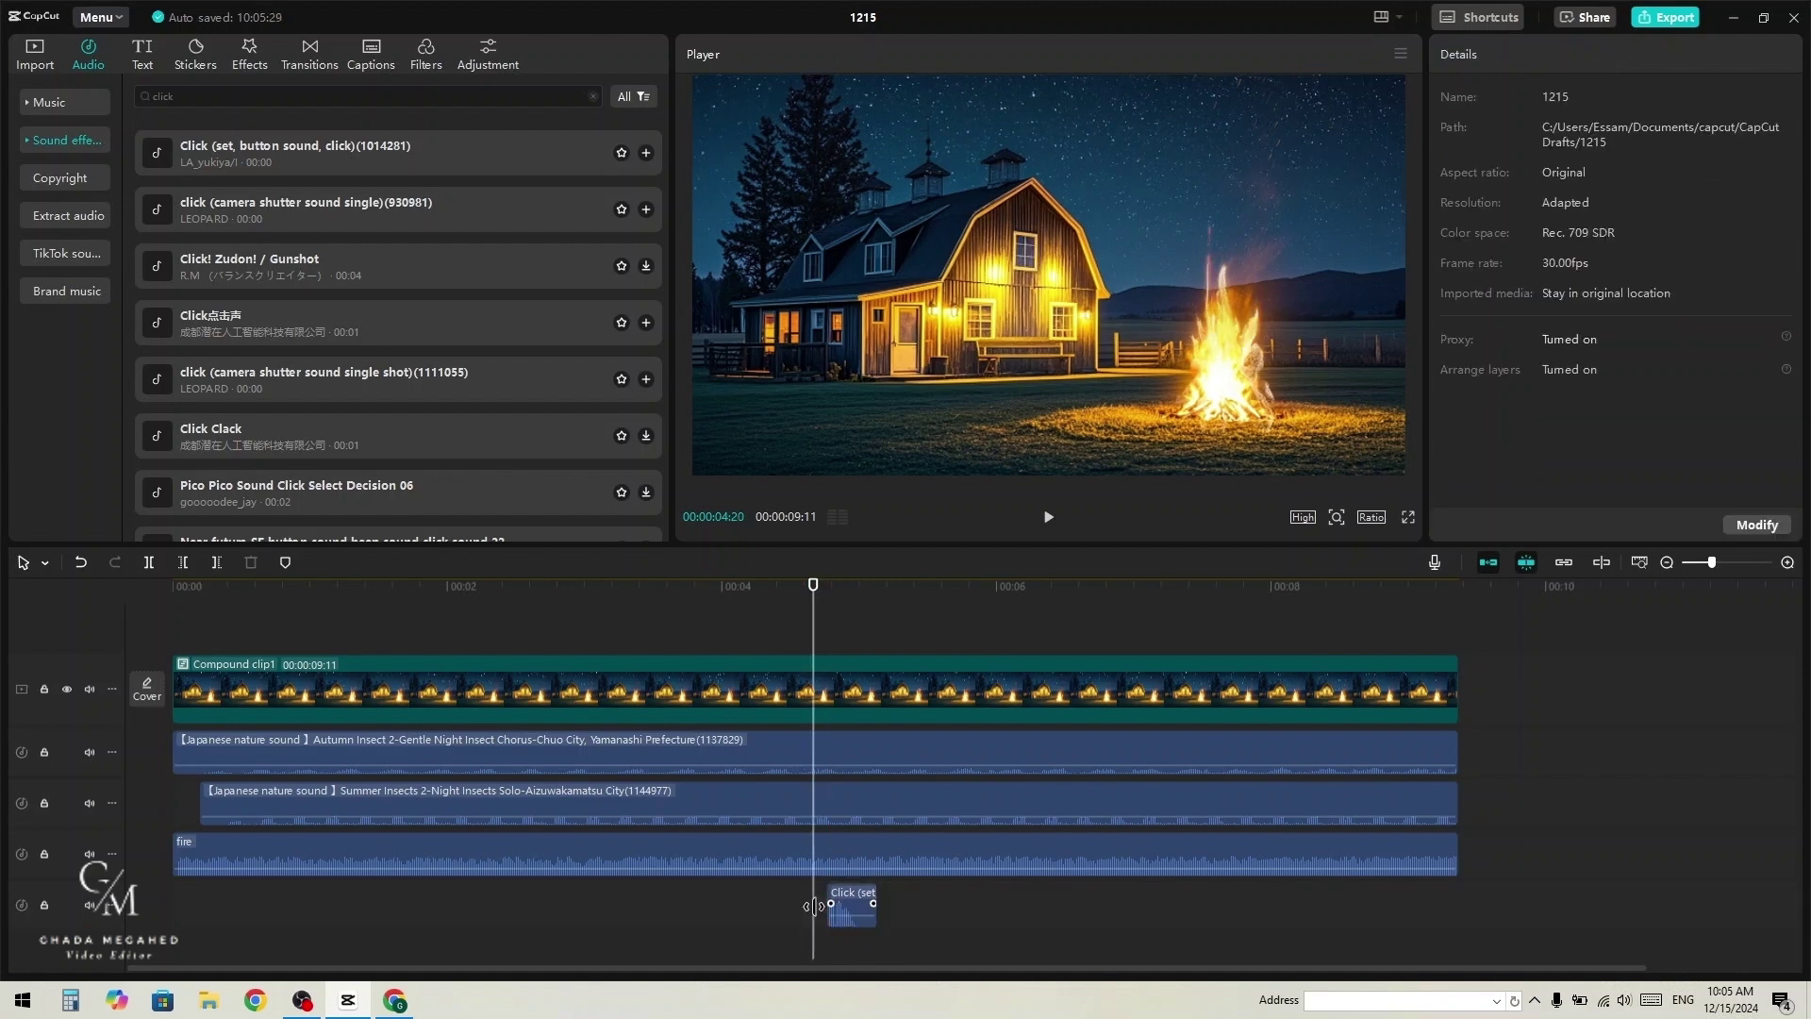
key("space")
left_click(813, 911)
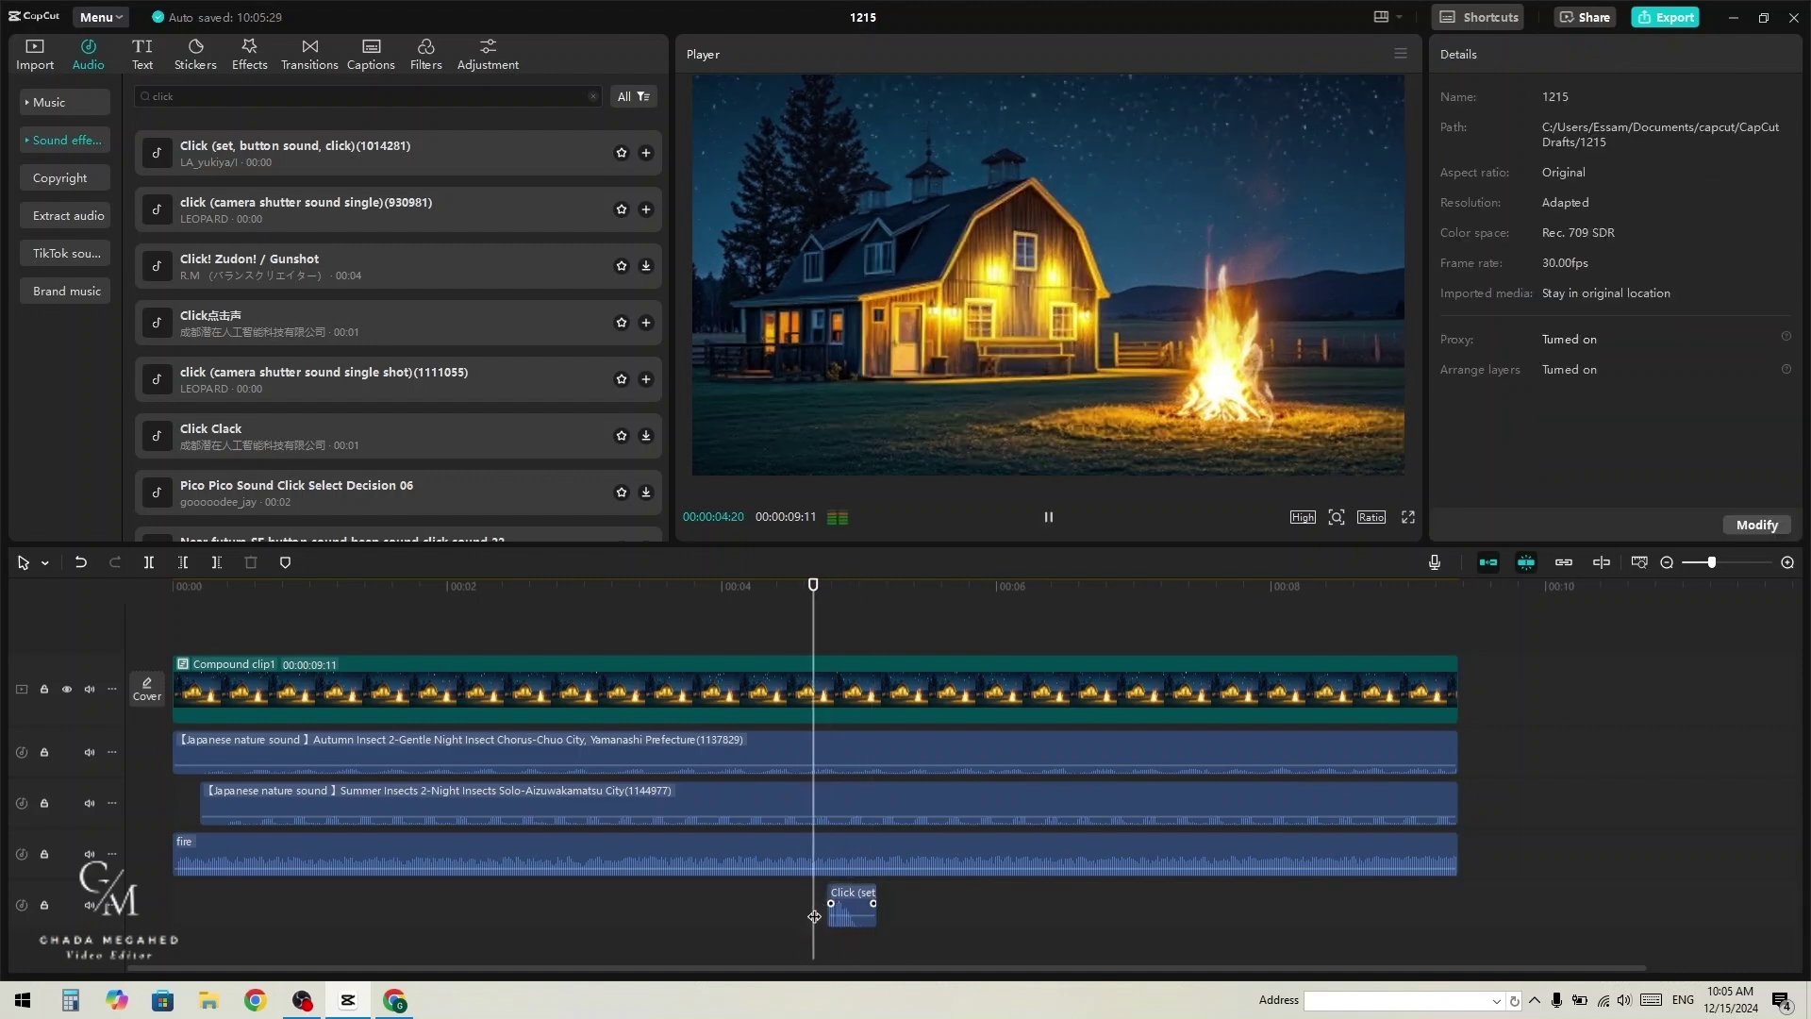
key("space")
left_click(864, 905)
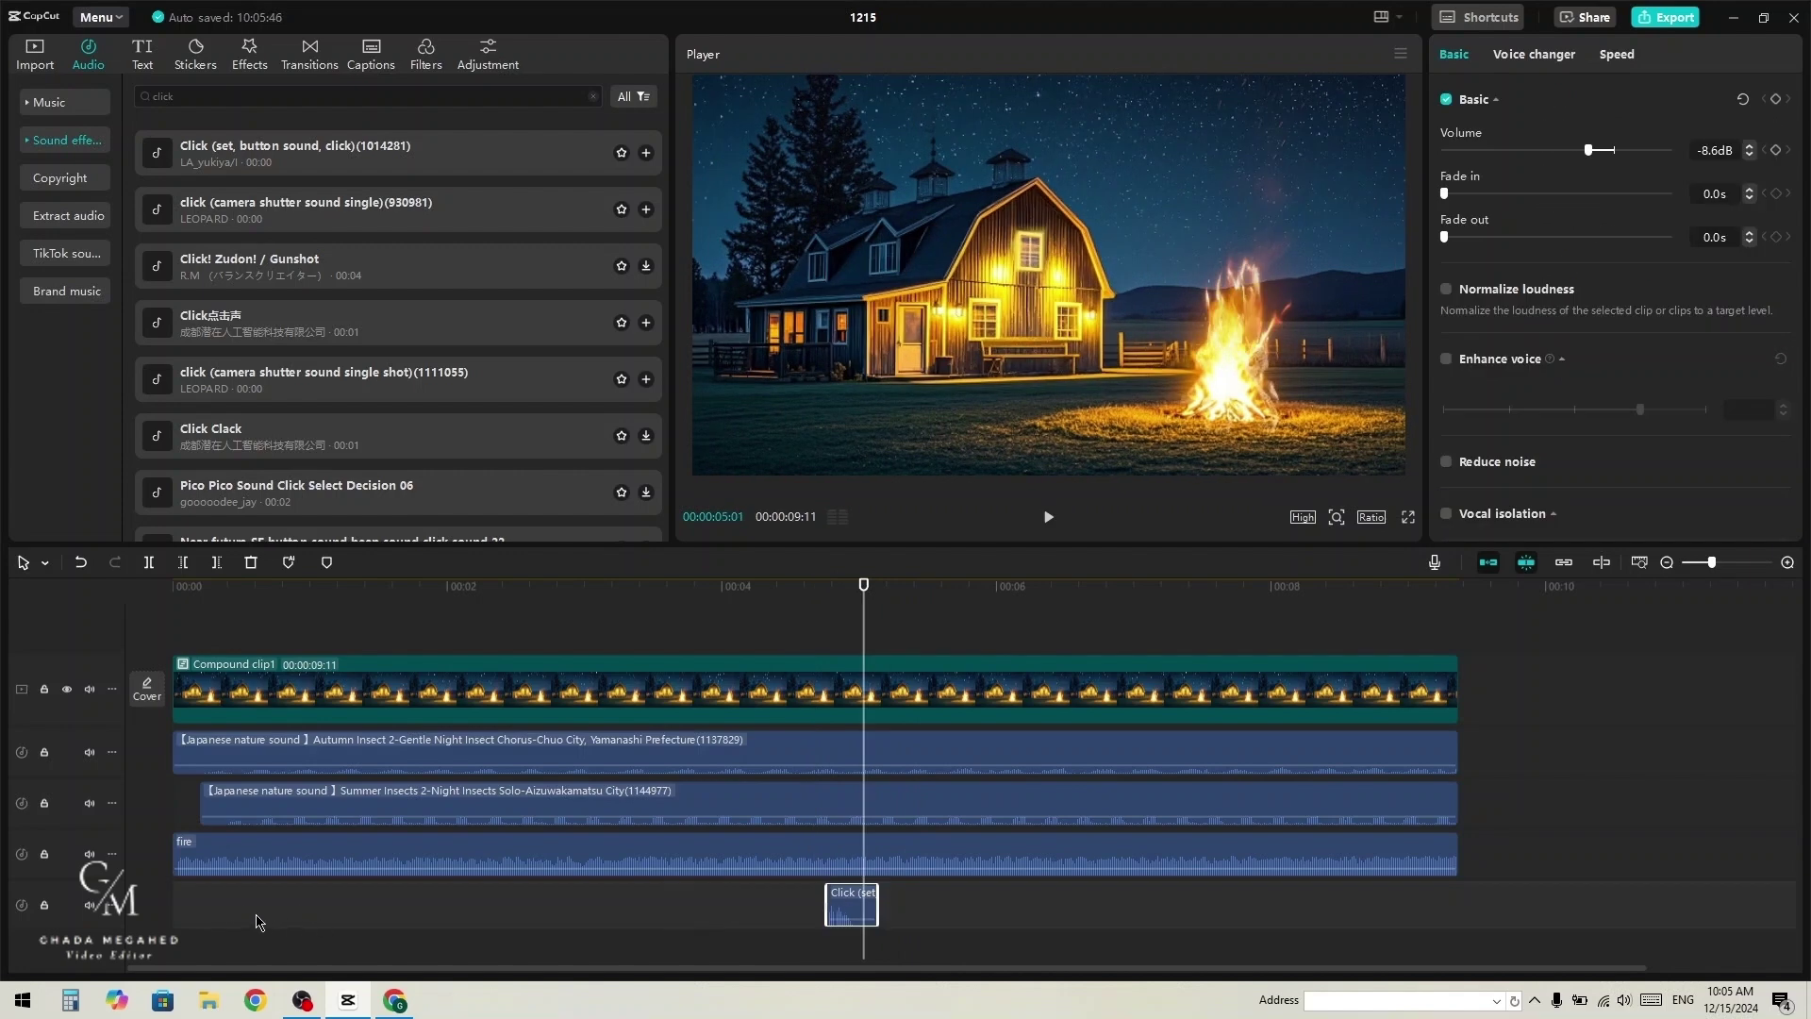
Step: Play back the video from the start to check the click sound with the other audio
left_click(179, 907)
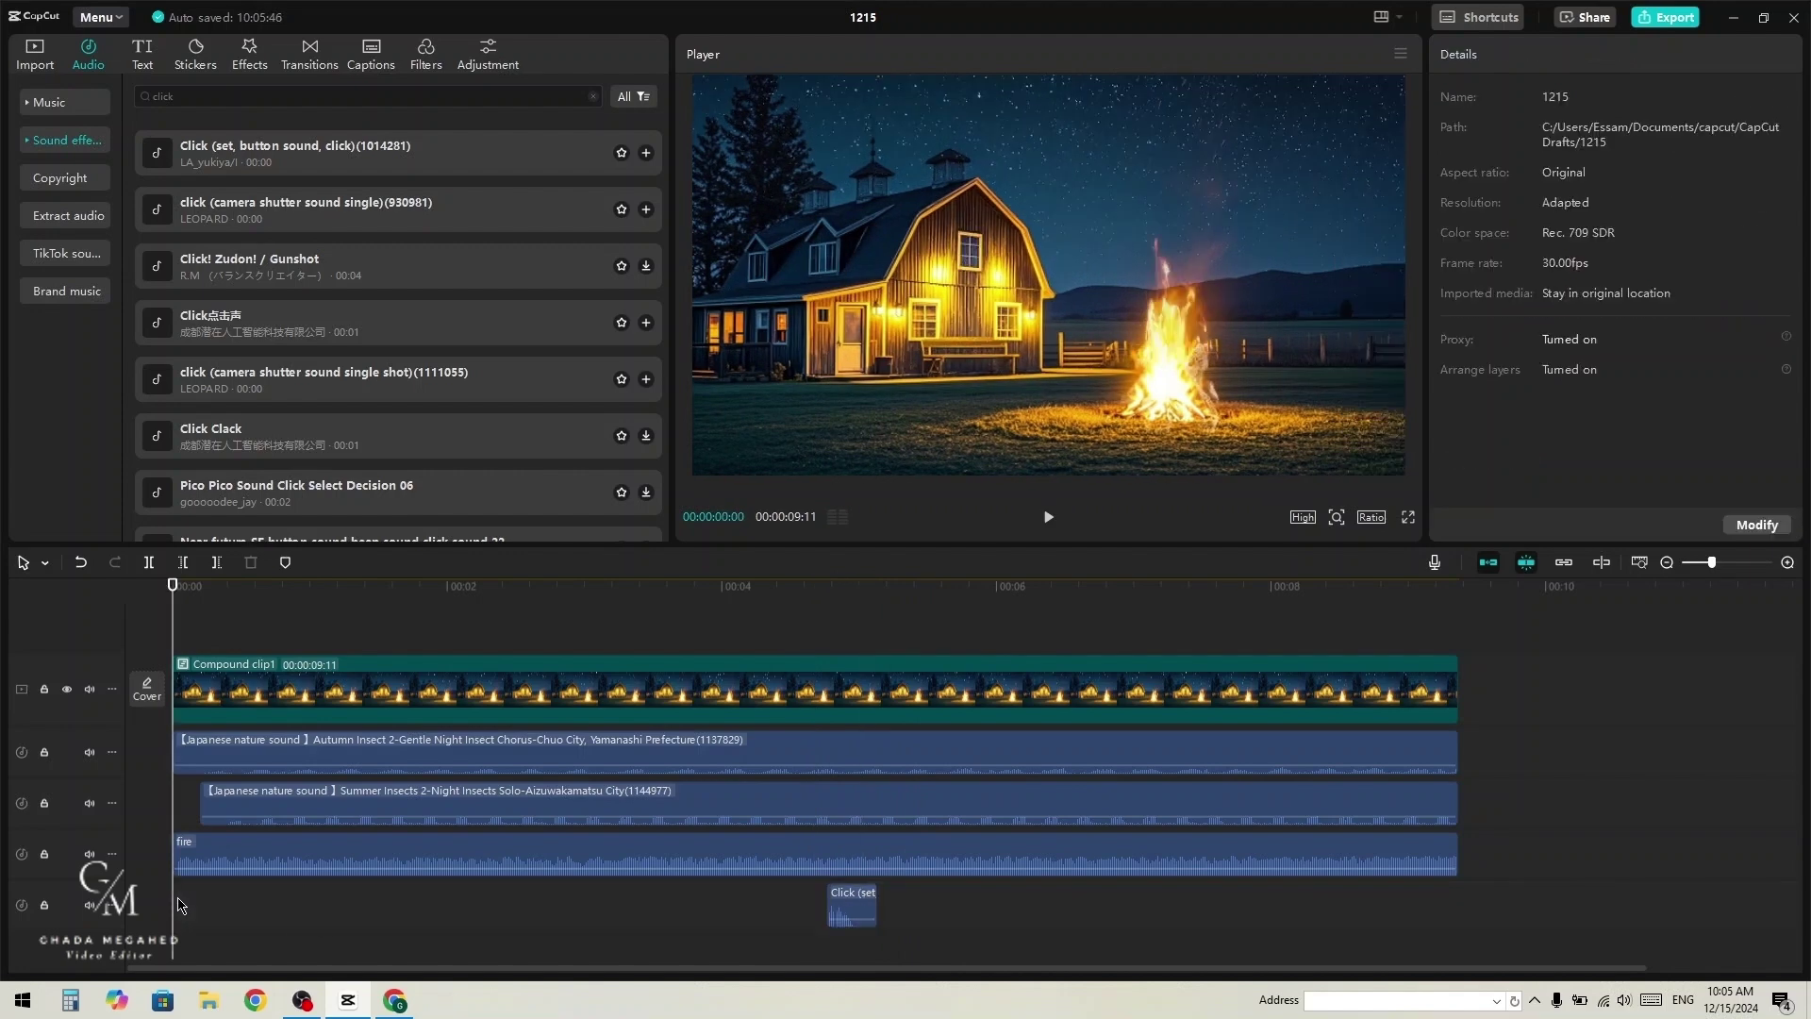
key("space")
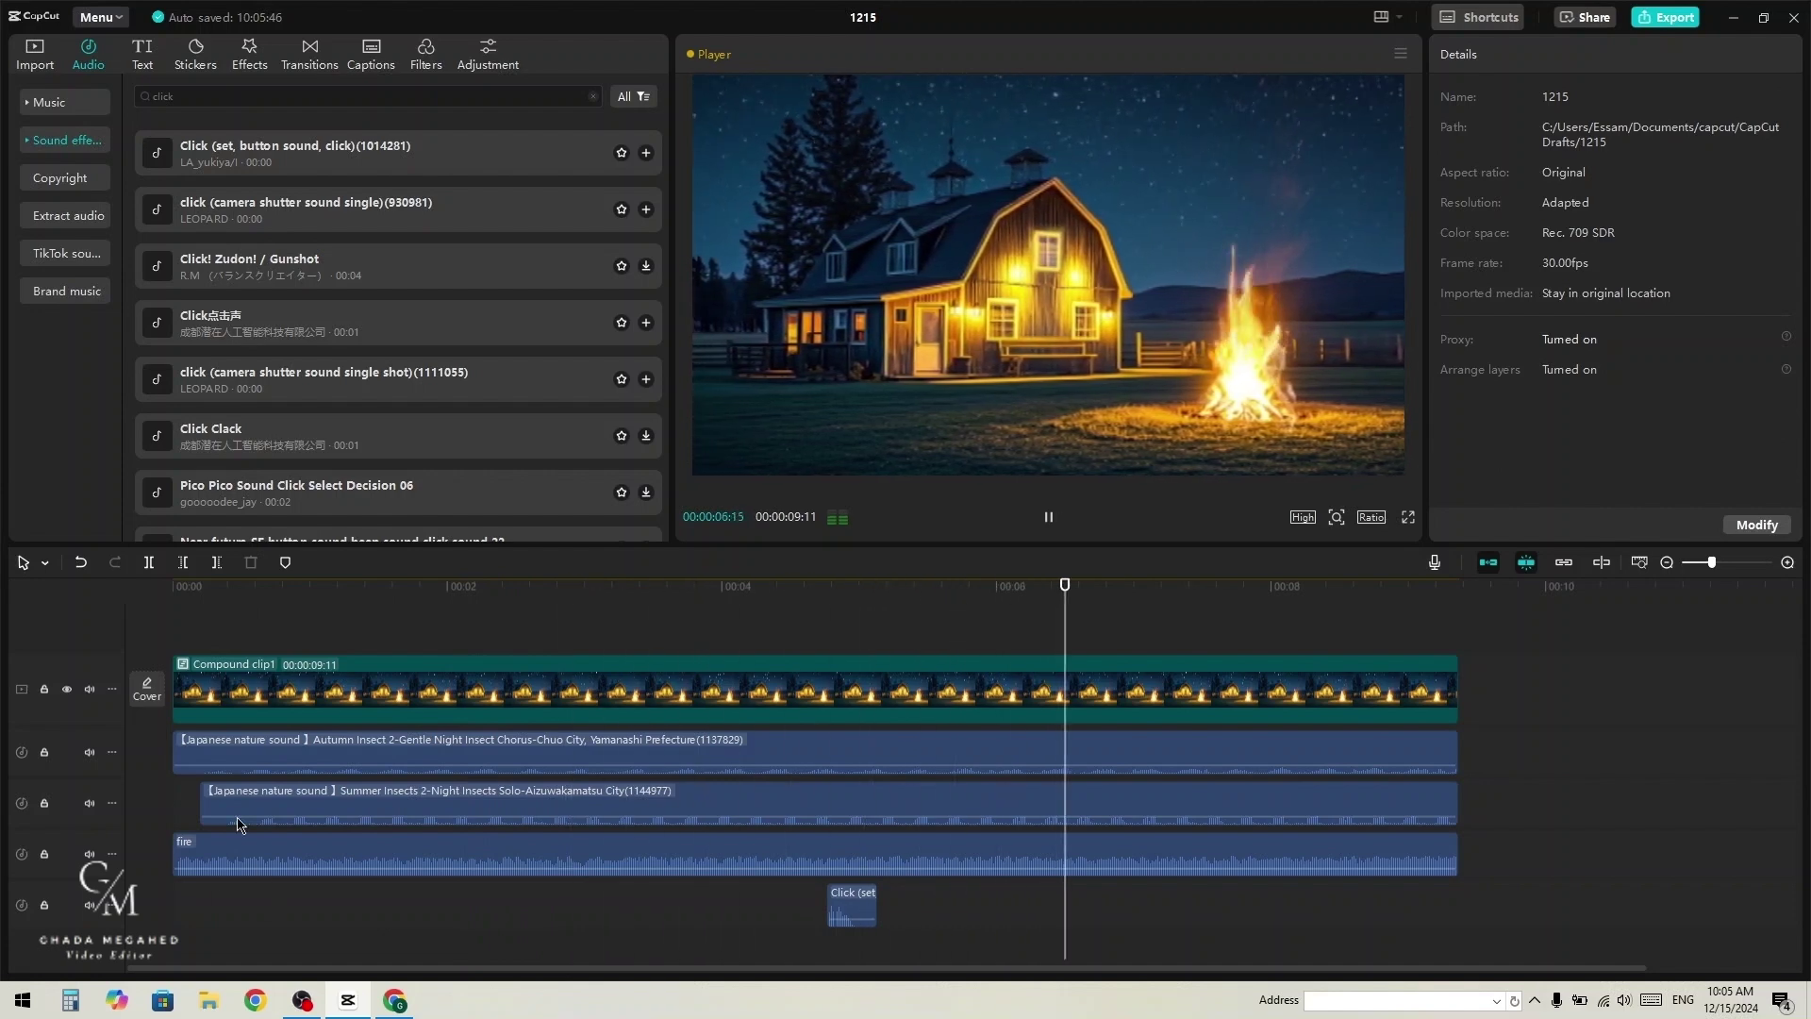
key("space")
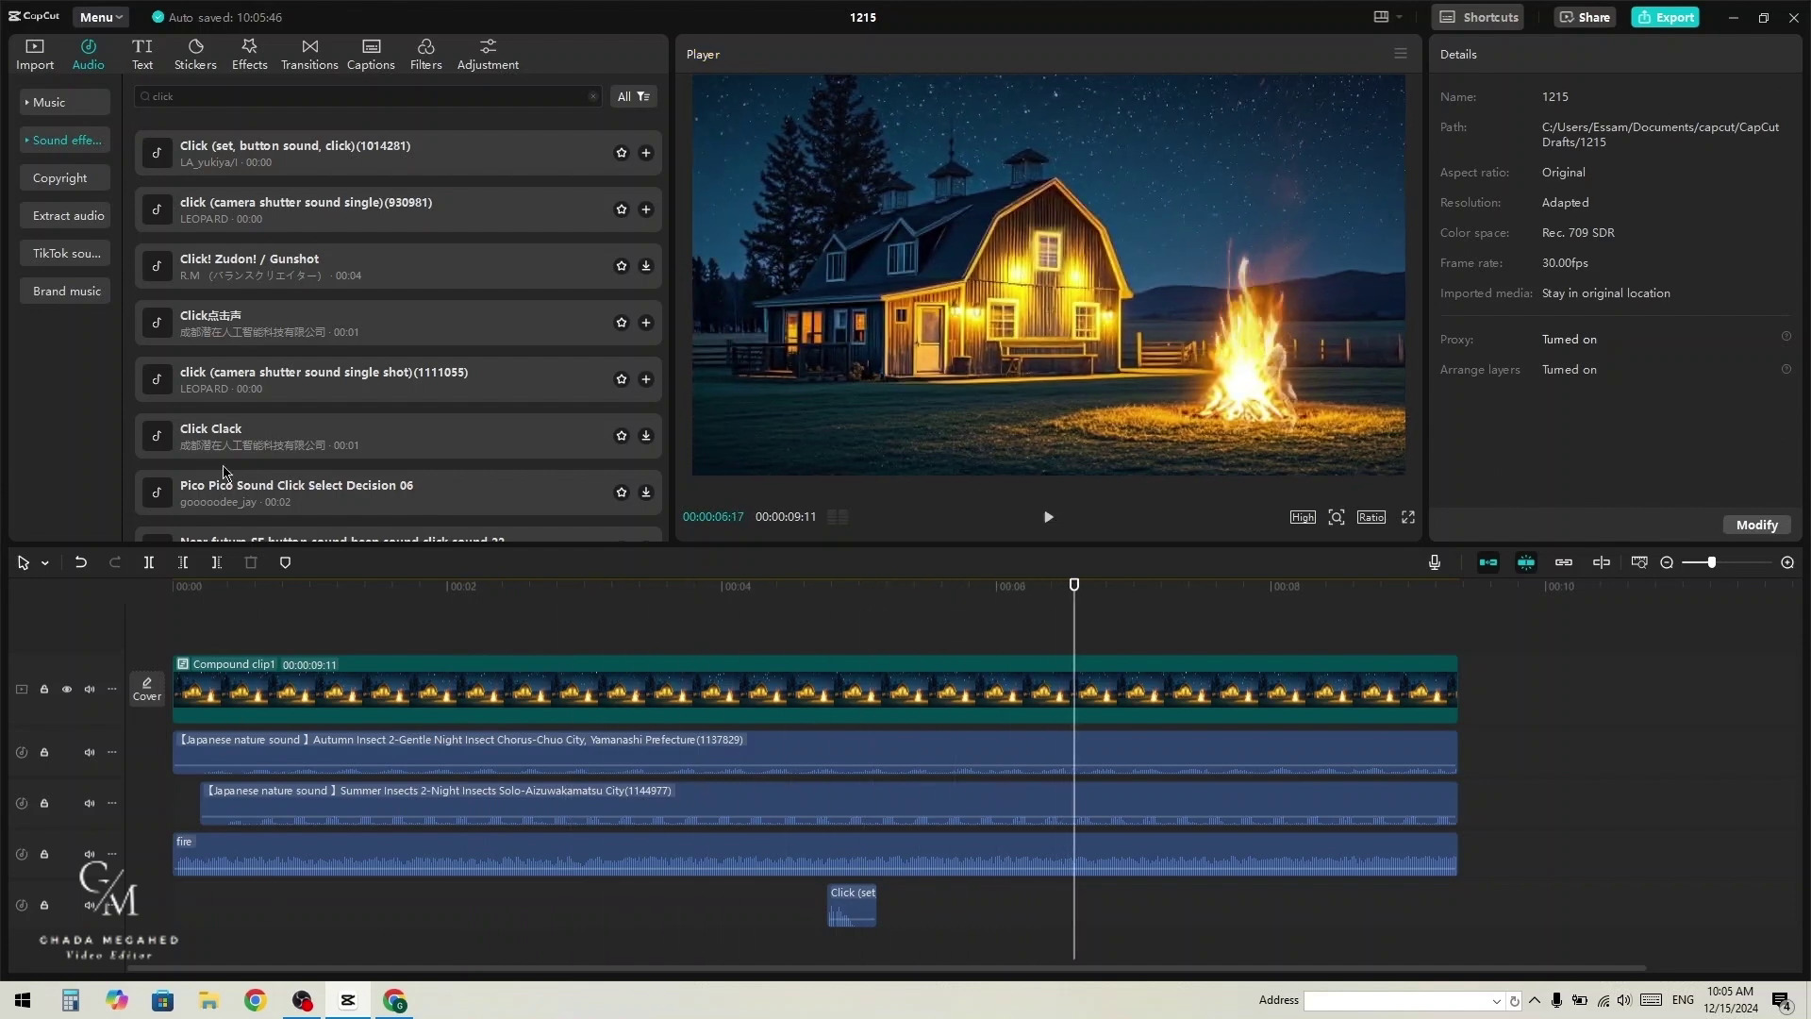
Step: Search the video effects for "zoom" and add the Diamond Zoom effect above the compound clip at the start of the timeline
left_click(251, 58)
left_click(248, 98)
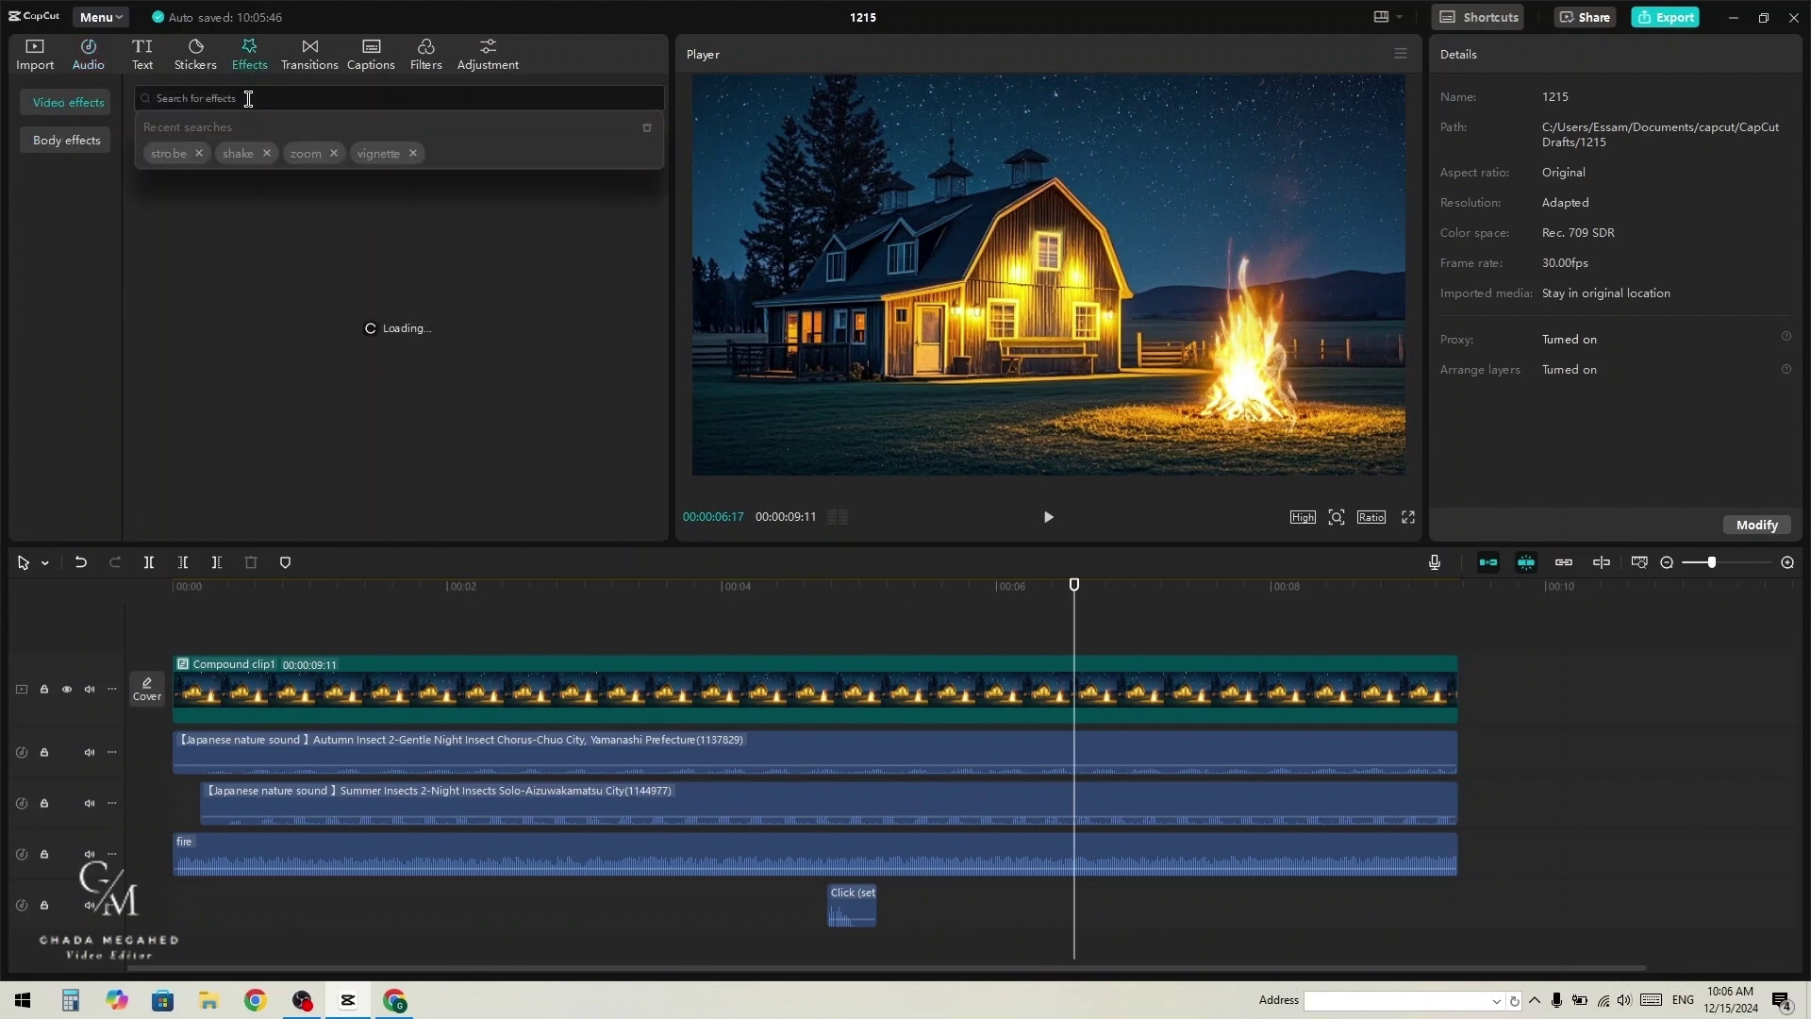
left_click(306, 153)
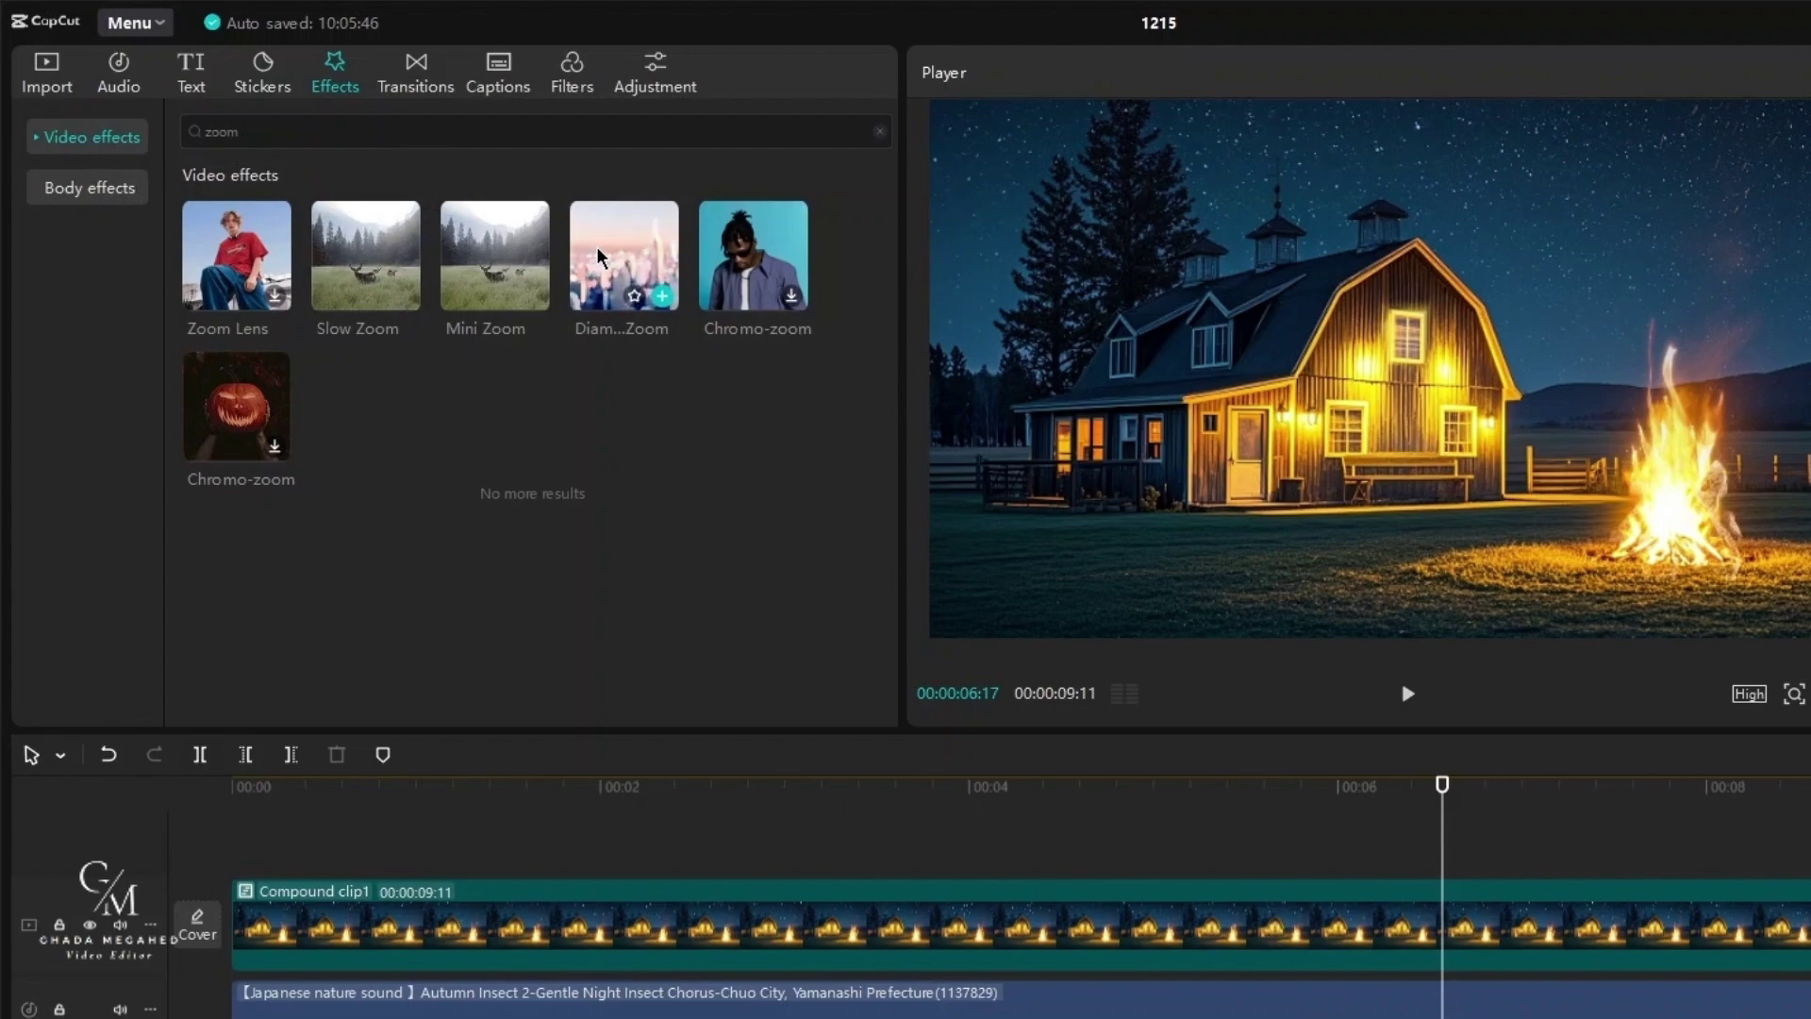
left_click_drag(586, 255, 226, 846)
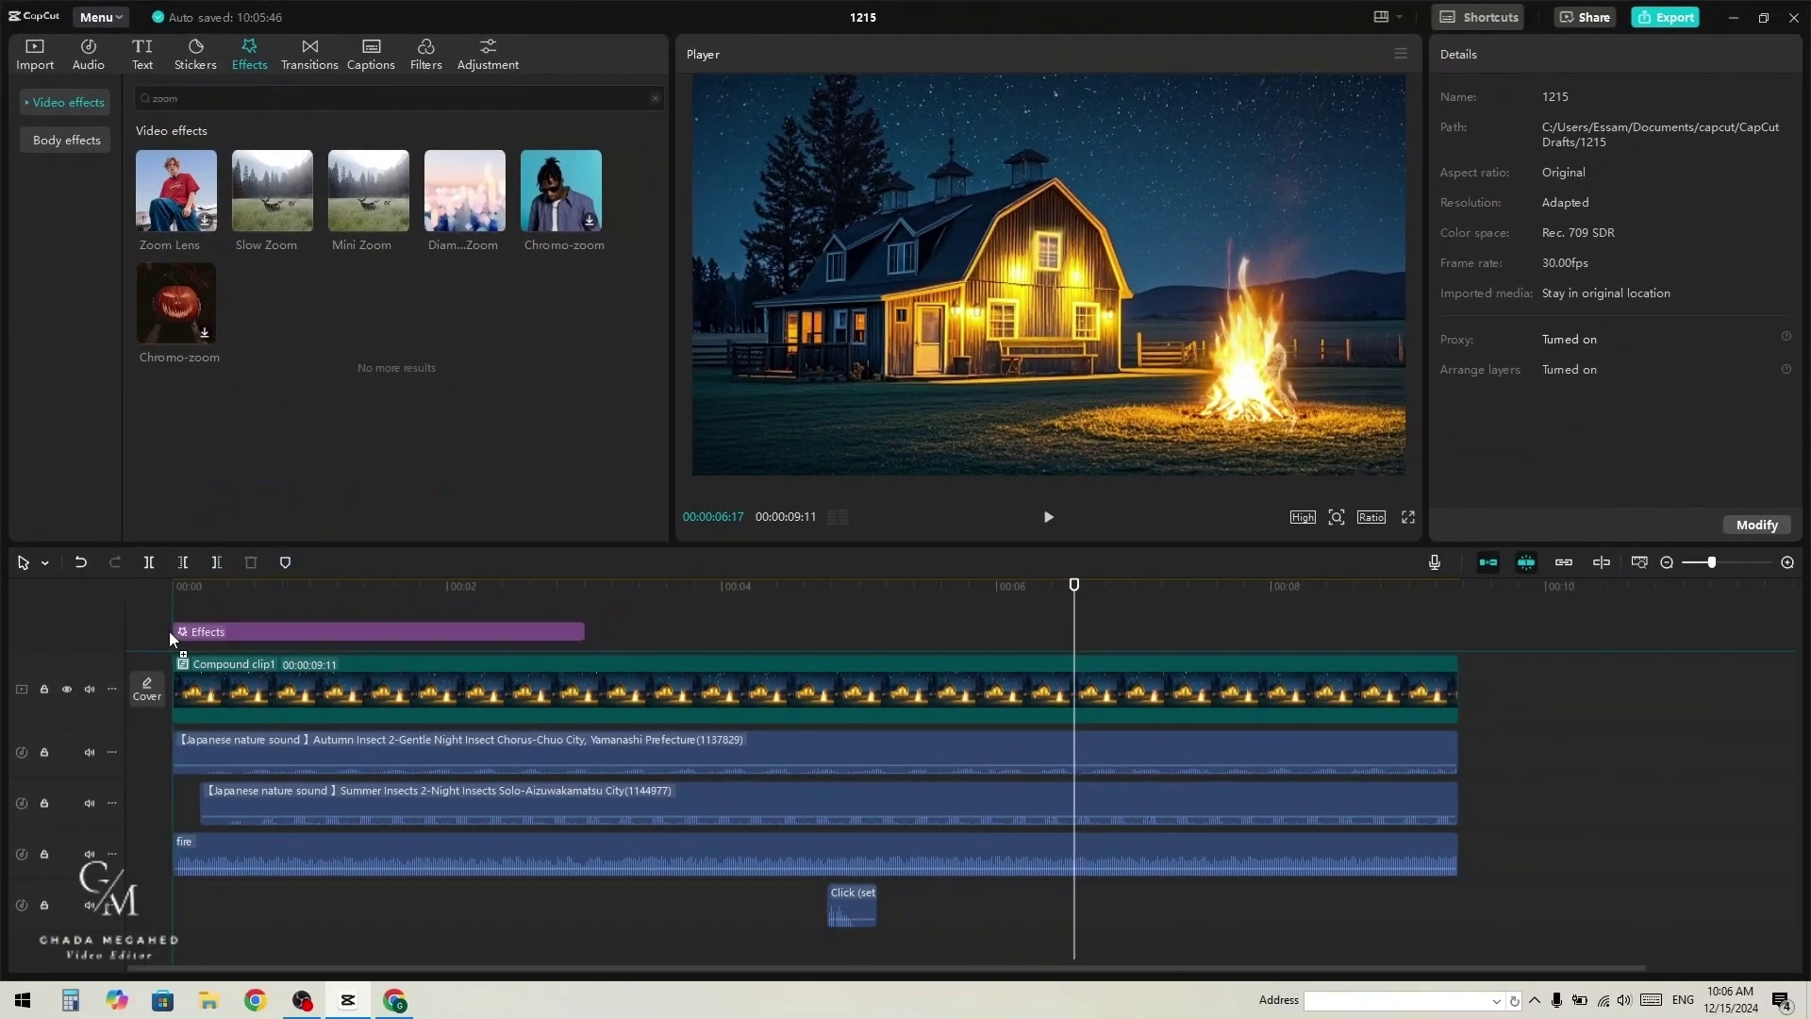
left_click_drag(168, 631, 172, 650)
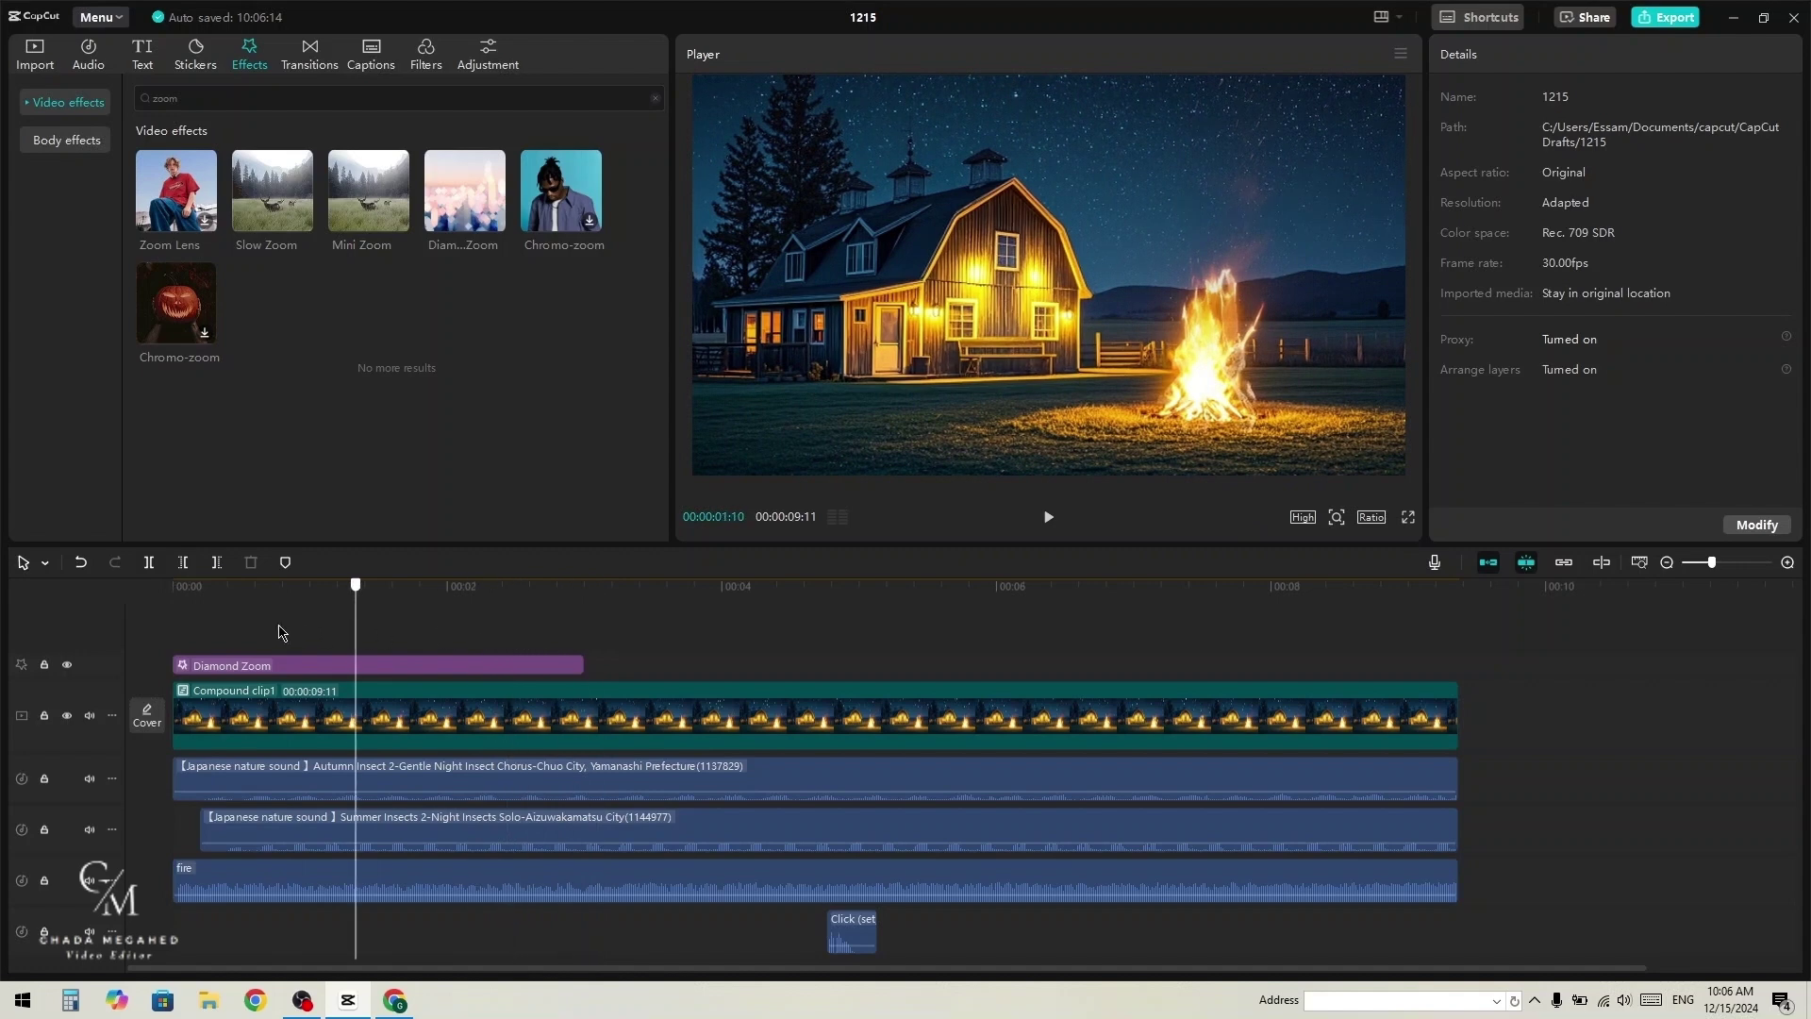
Step: Set the Diamond Zoom effect's strength to 39, size to 23 and speed to 7
left_click(470, 669)
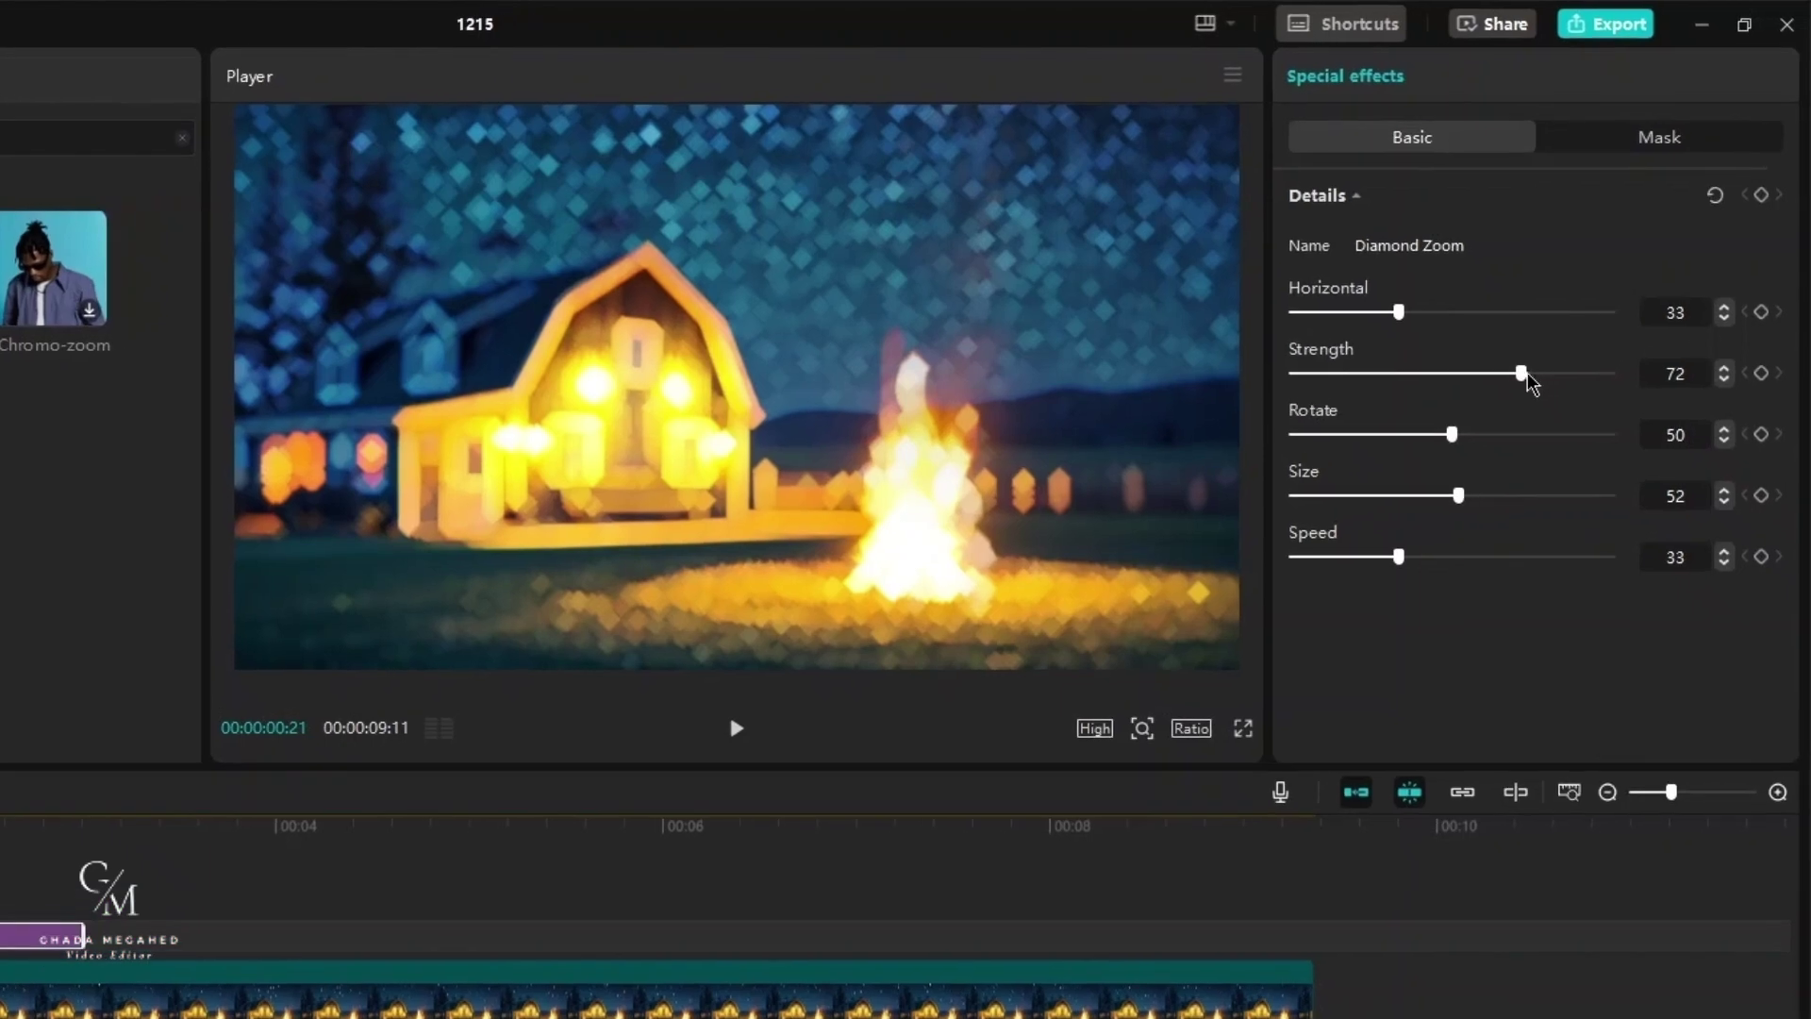
left_click_drag(1511, 375, 1417, 373)
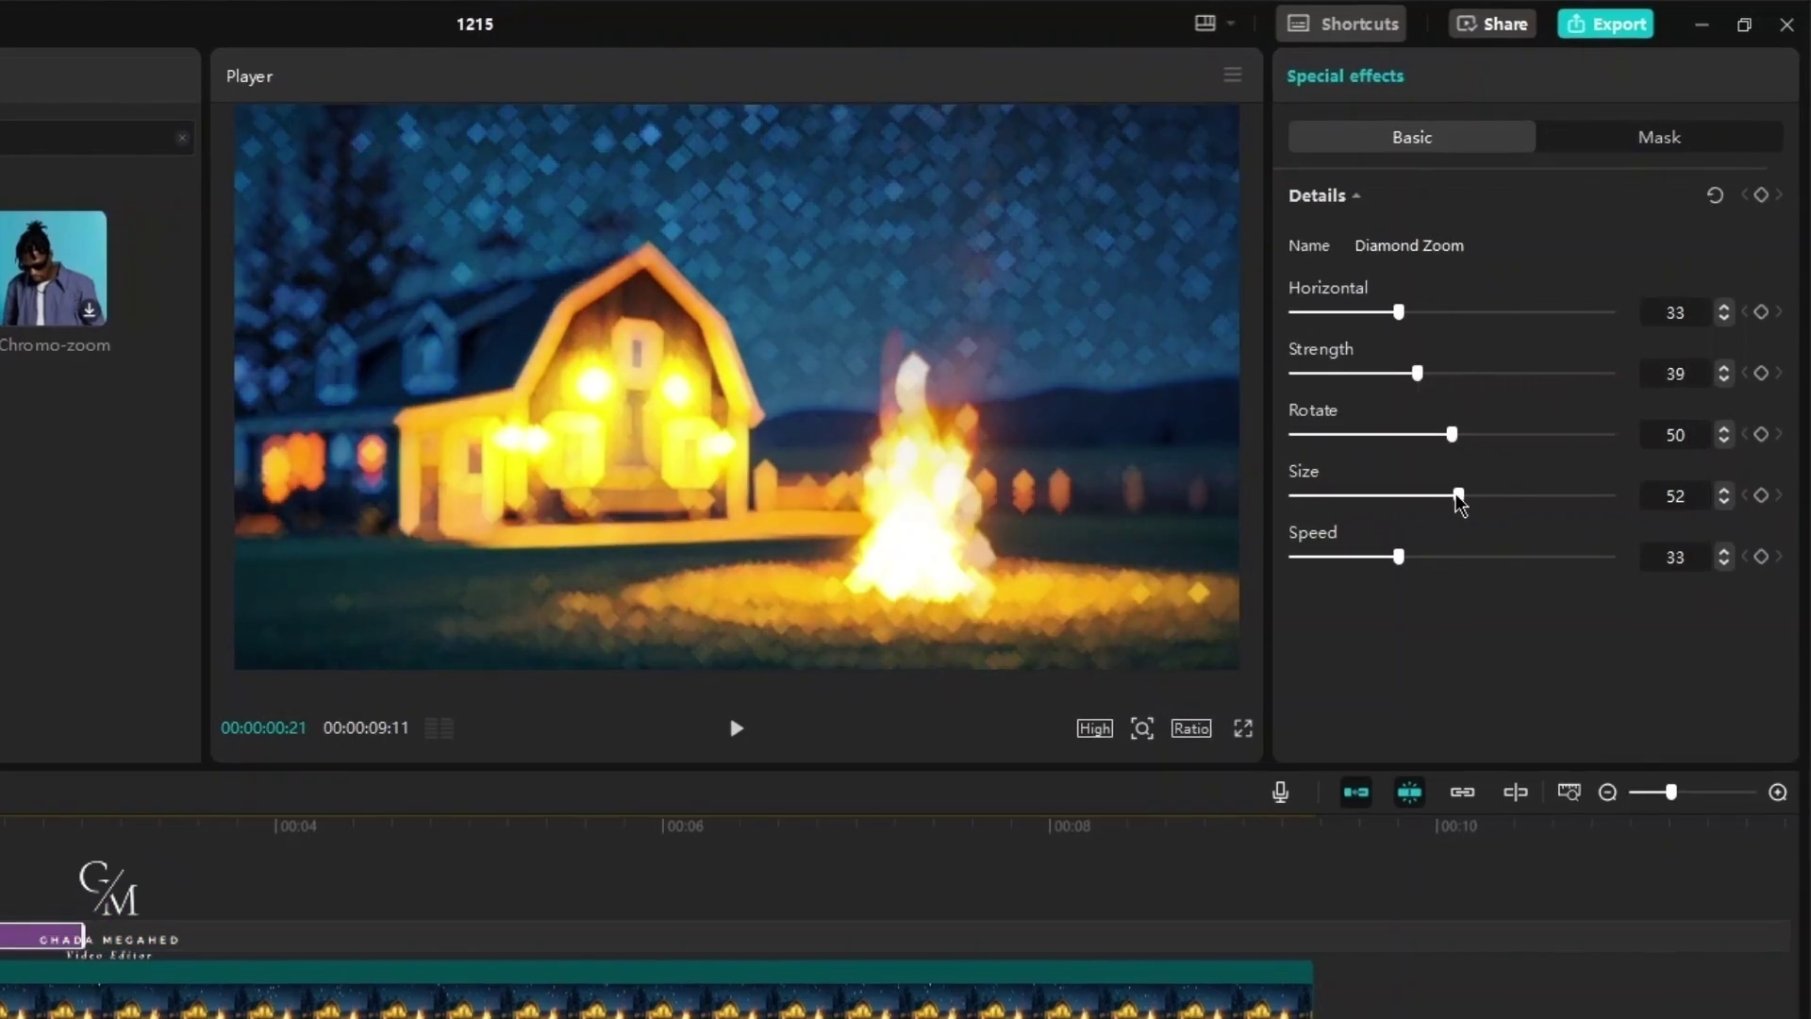
left_click_drag(1459, 499, 1368, 502)
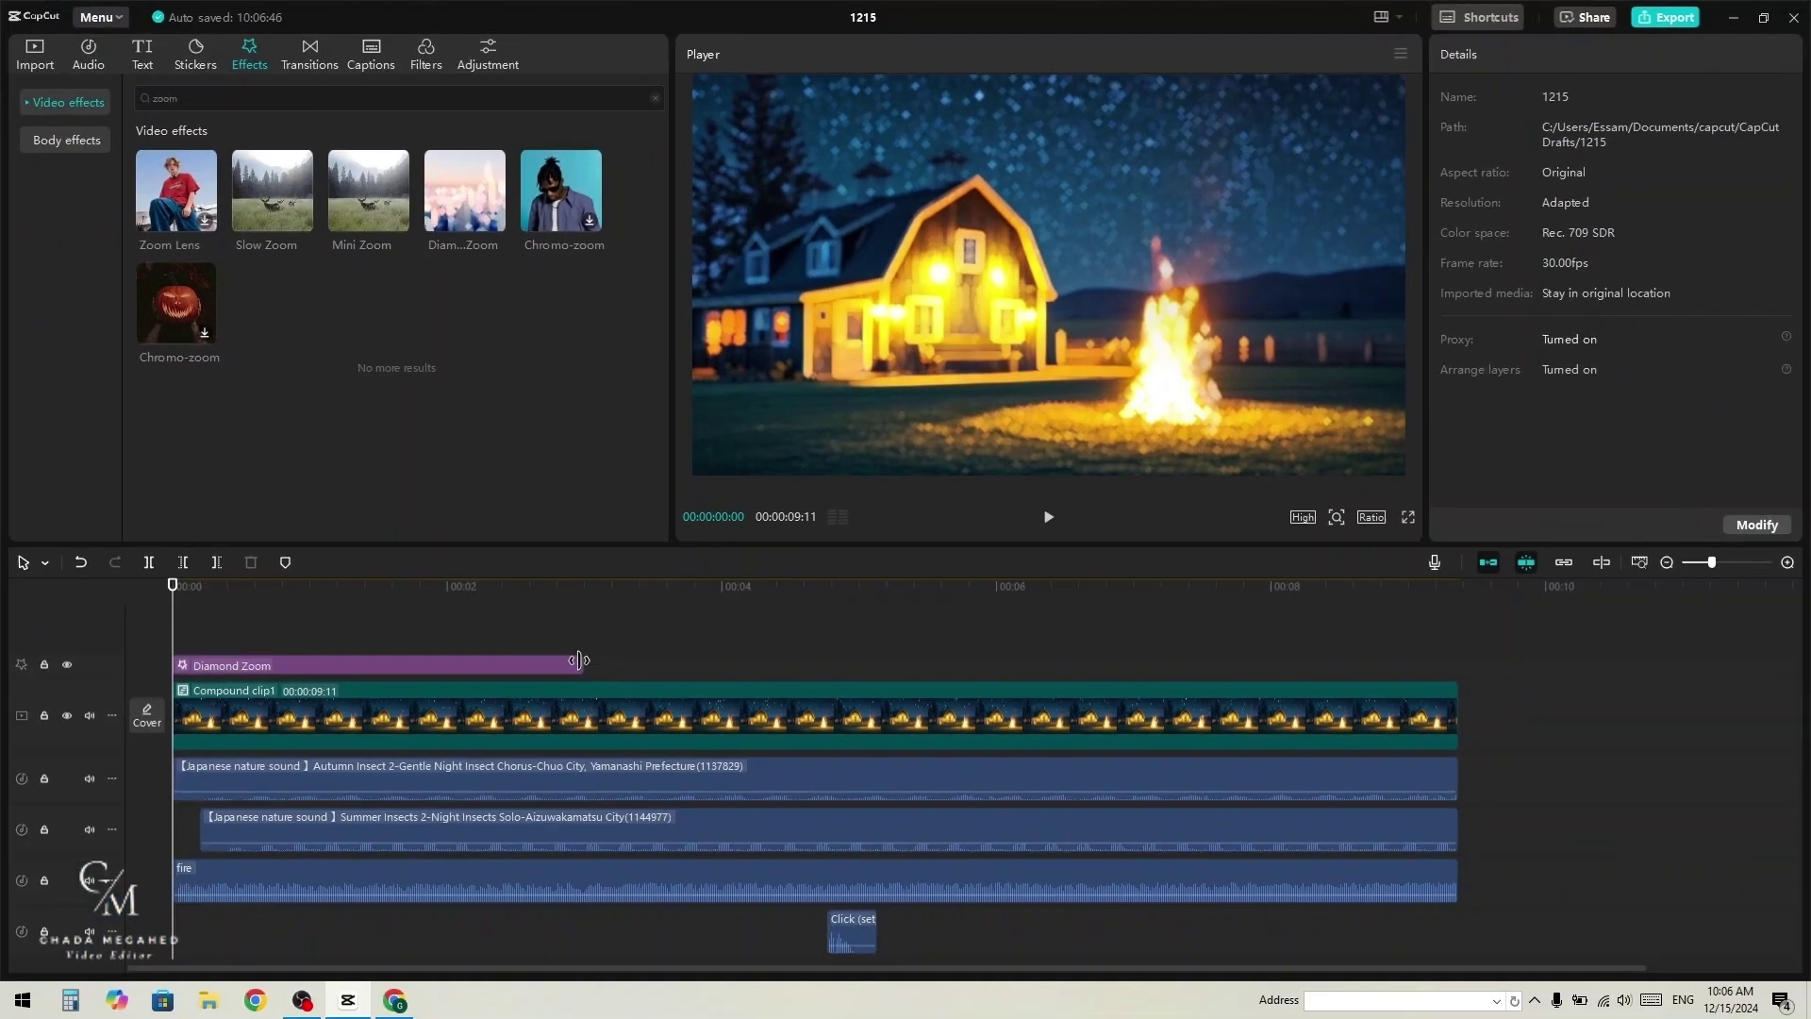
Step: Shorten the Diamond Zoom effect to about 0.6 seconds, checking its length with playback from the start
left_click_drag(583, 660, 403, 658)
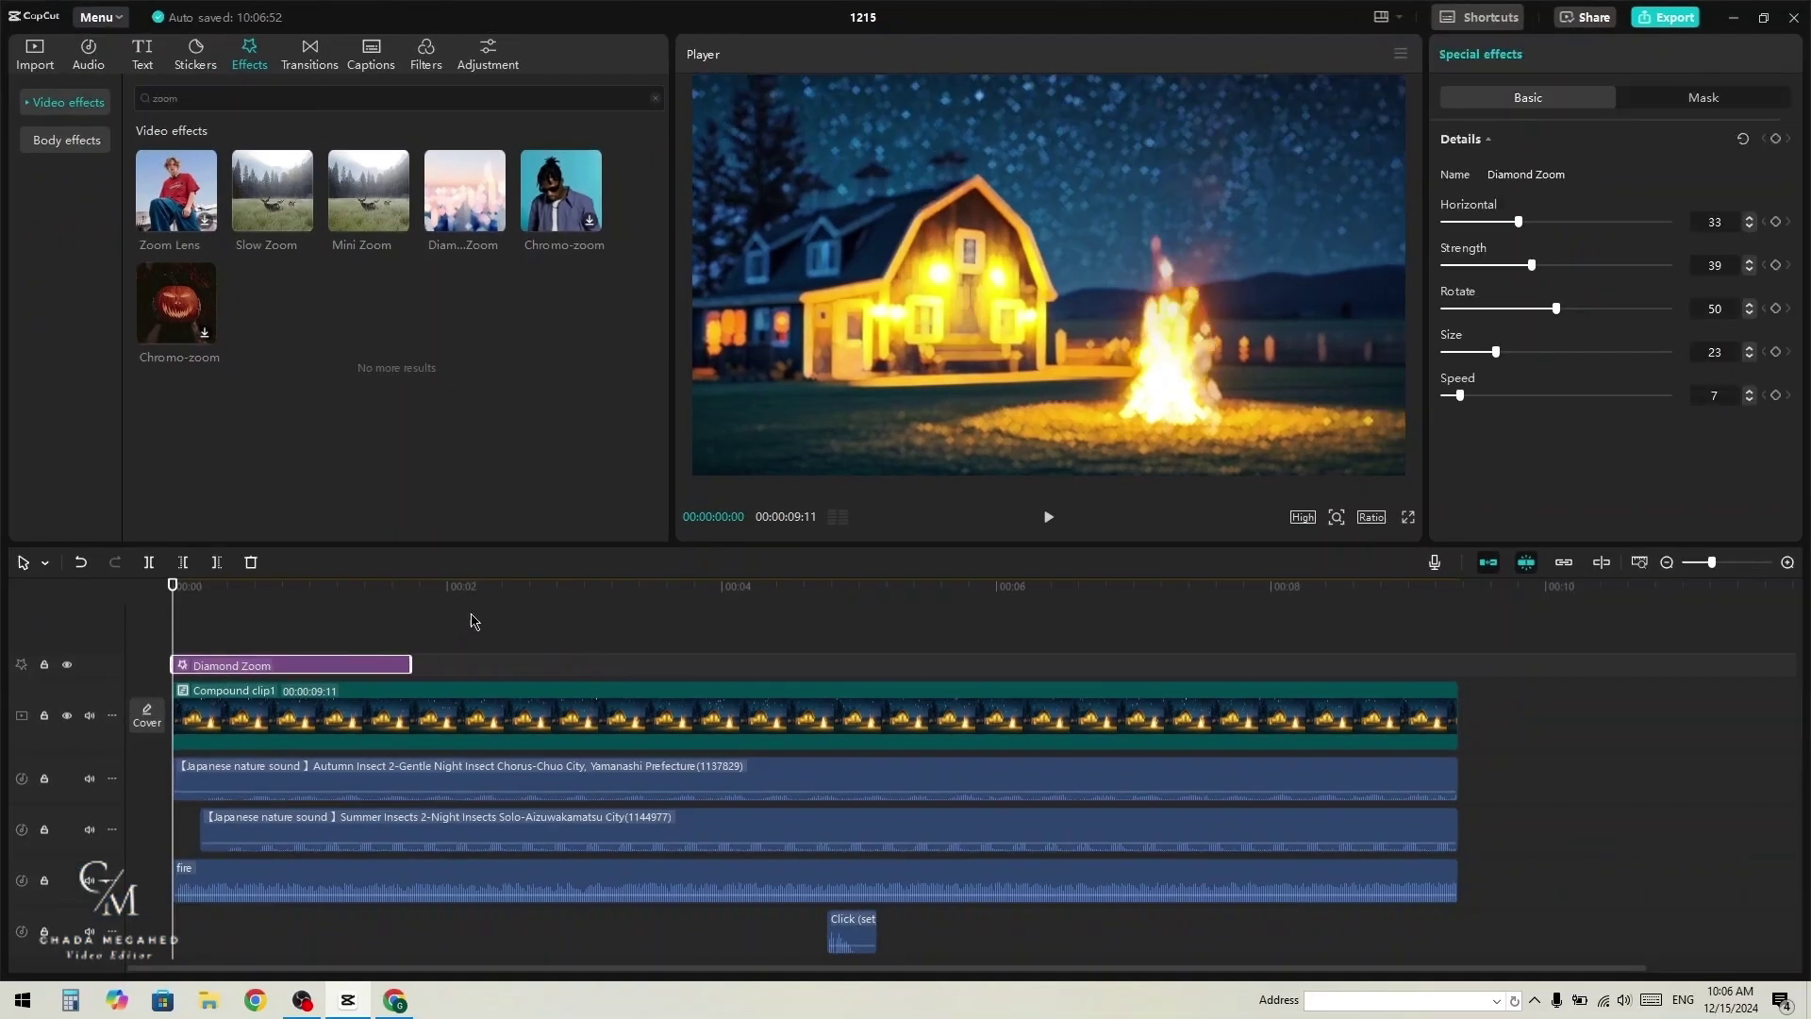
key("space")
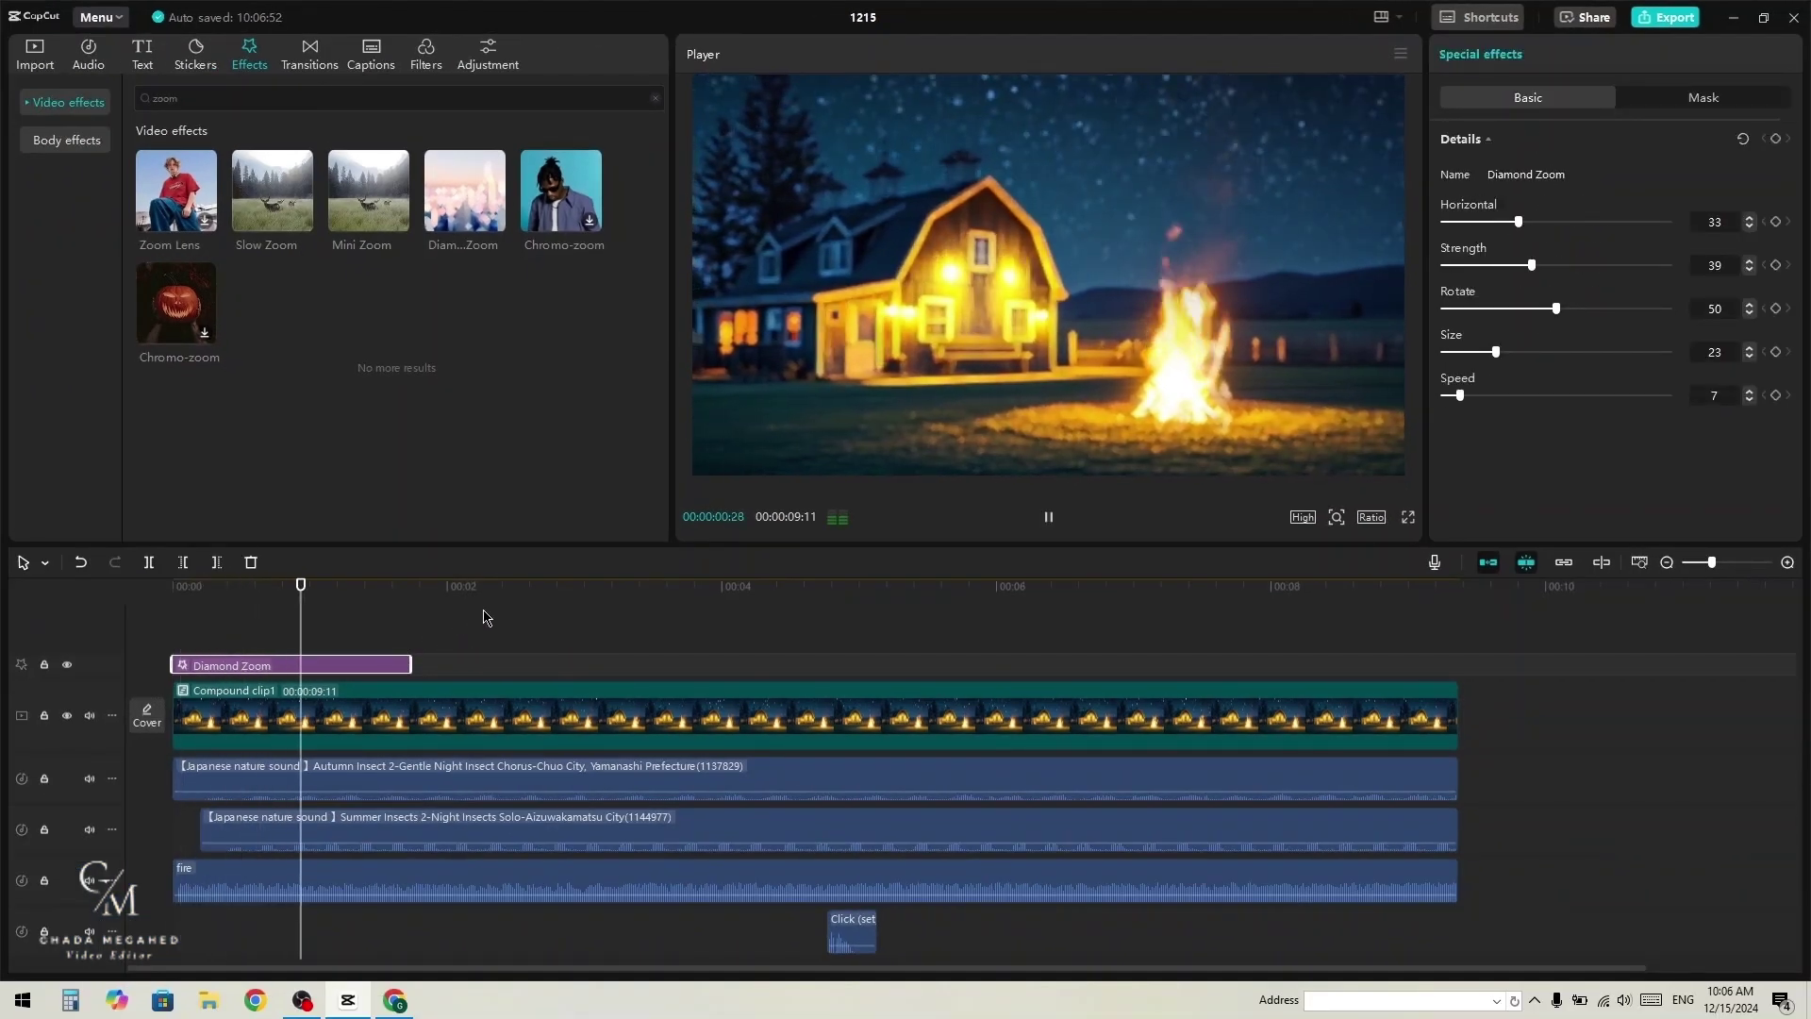
key("space")
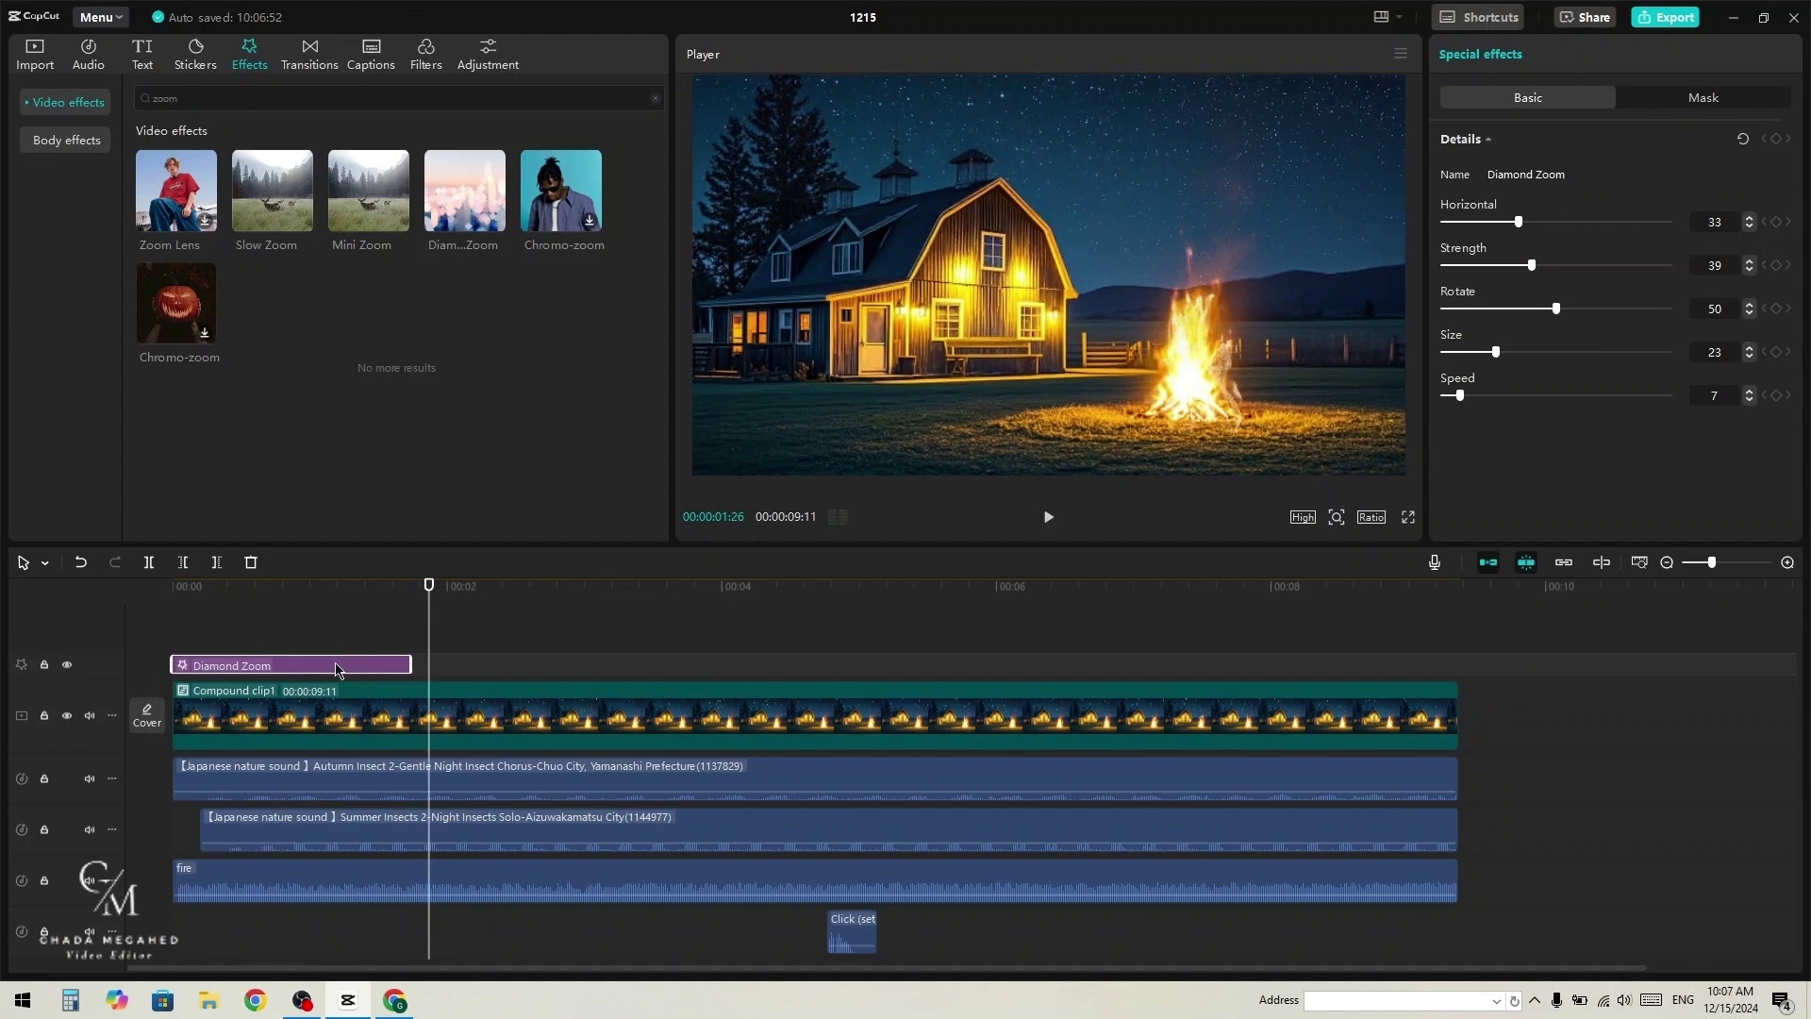
left_click_drag(407, 661, 259, 663)
left_click(177, 626)
key("space")
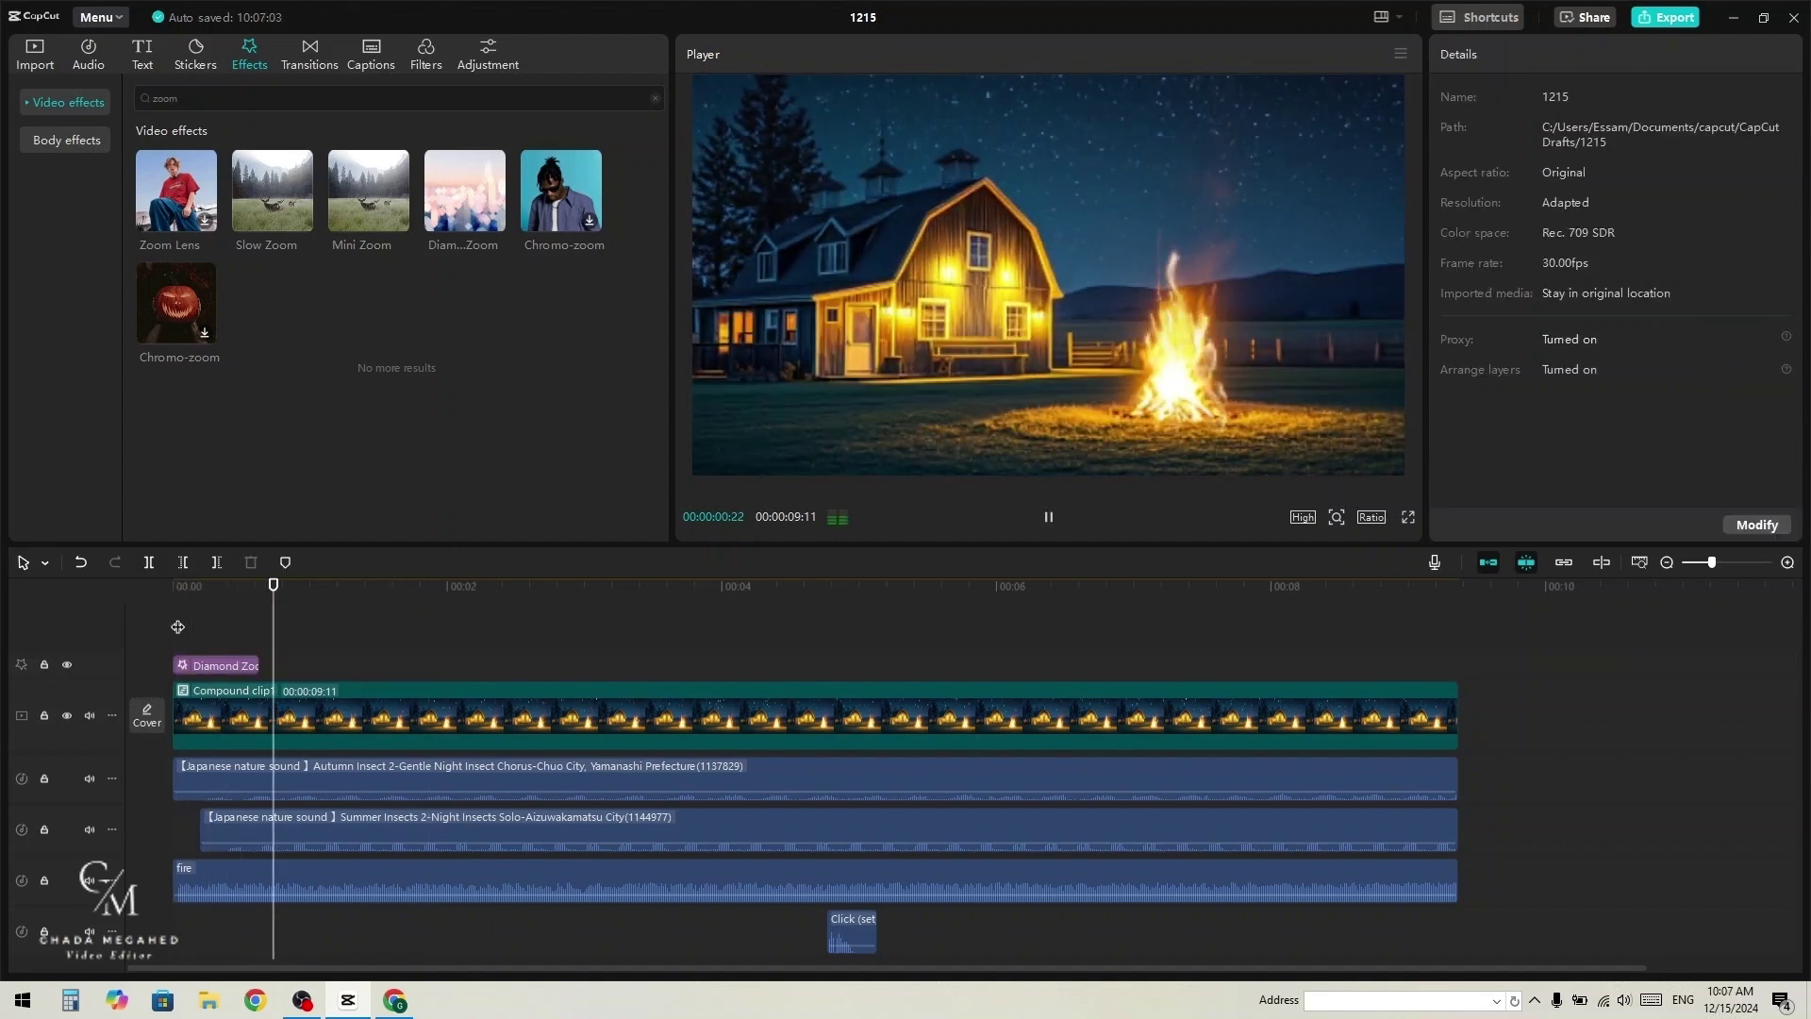
key("space")
Step: Keyframe all Diamond Zoom parameters at 00:00:00:11 and 00:00:00:18, with strength and size at 0 on the second keyframe
left_click(208, 670)
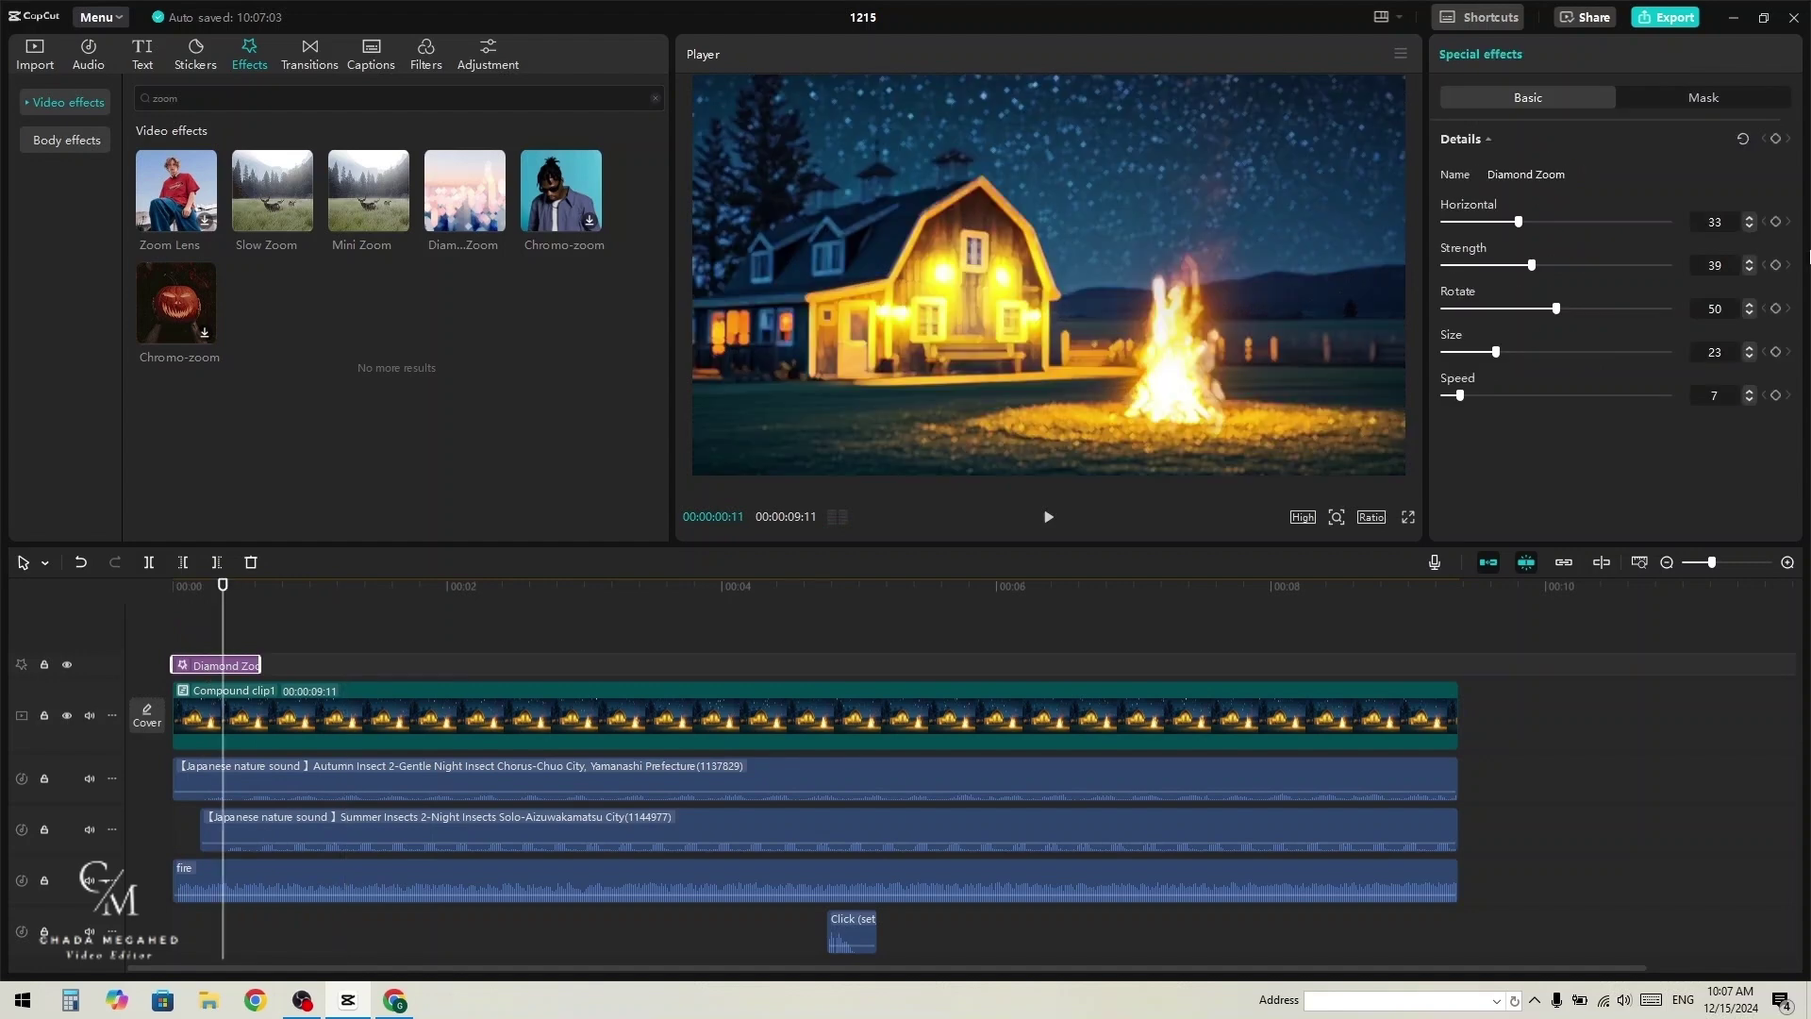
left_click(1776, 140)
left_click_drag(232, 641, 254, 639)
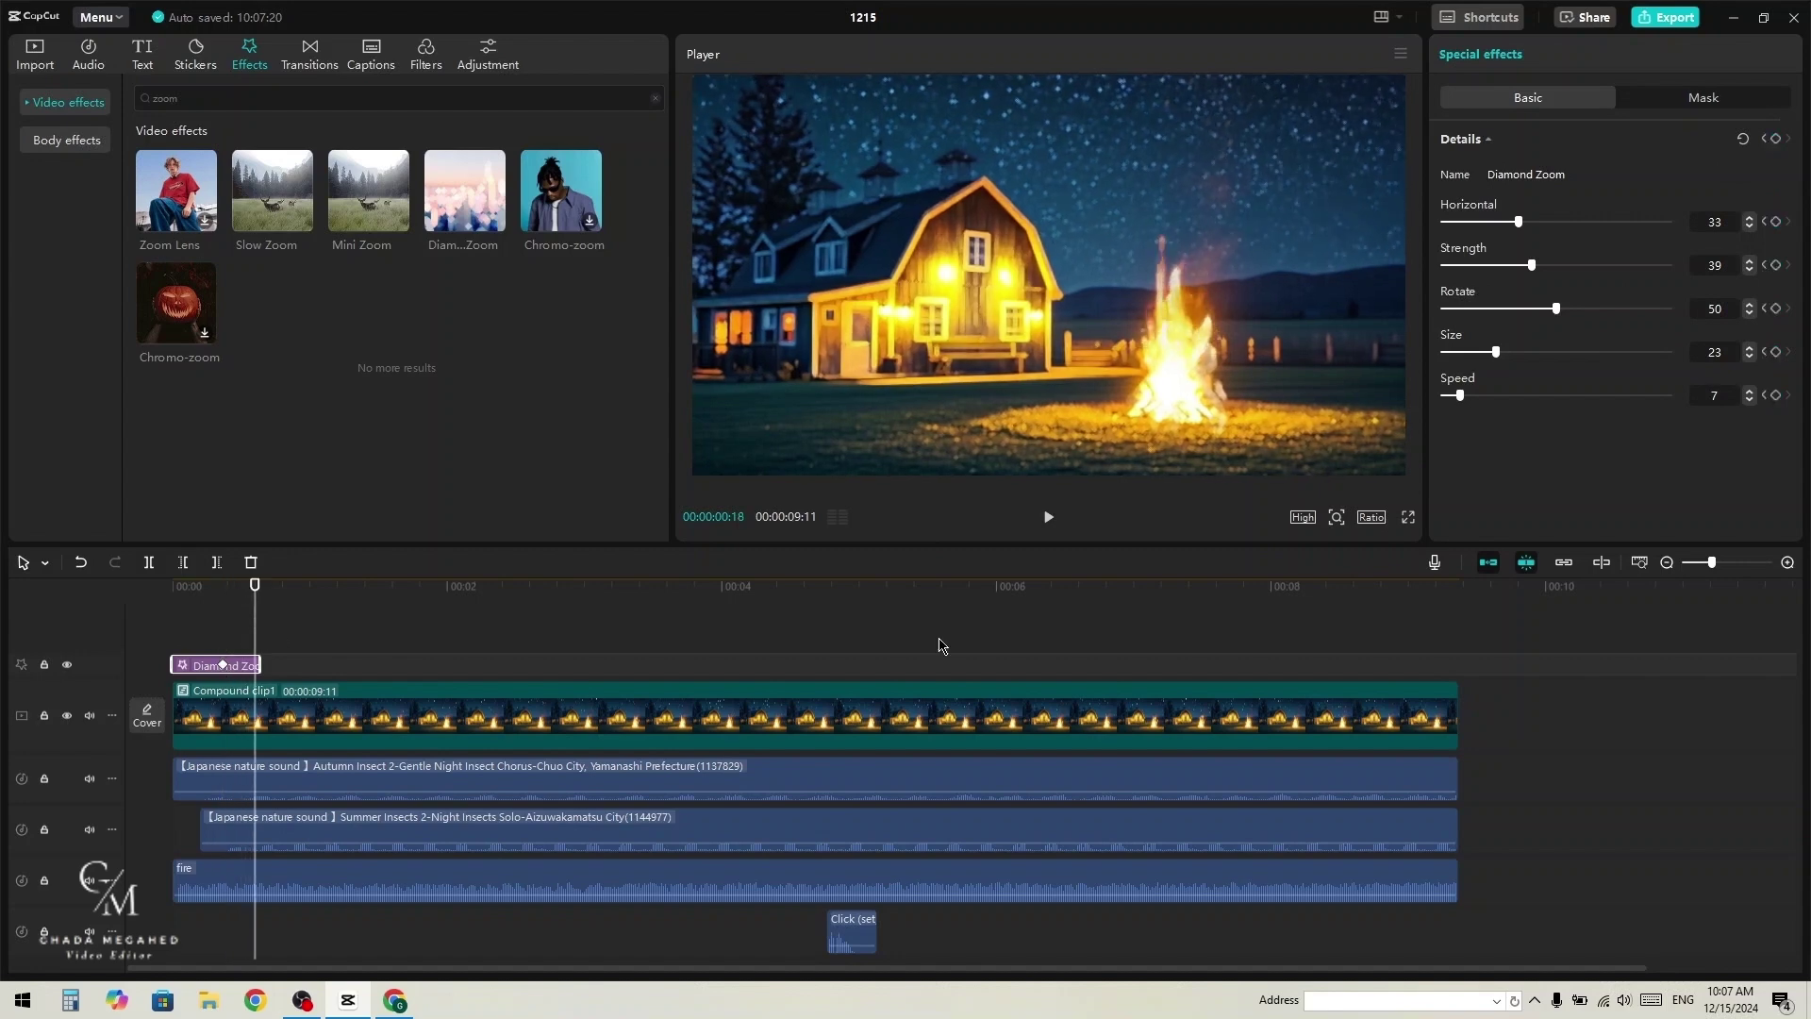
left_click(1777, 139)
left_click_drag(1525, 267, 1422, 263)
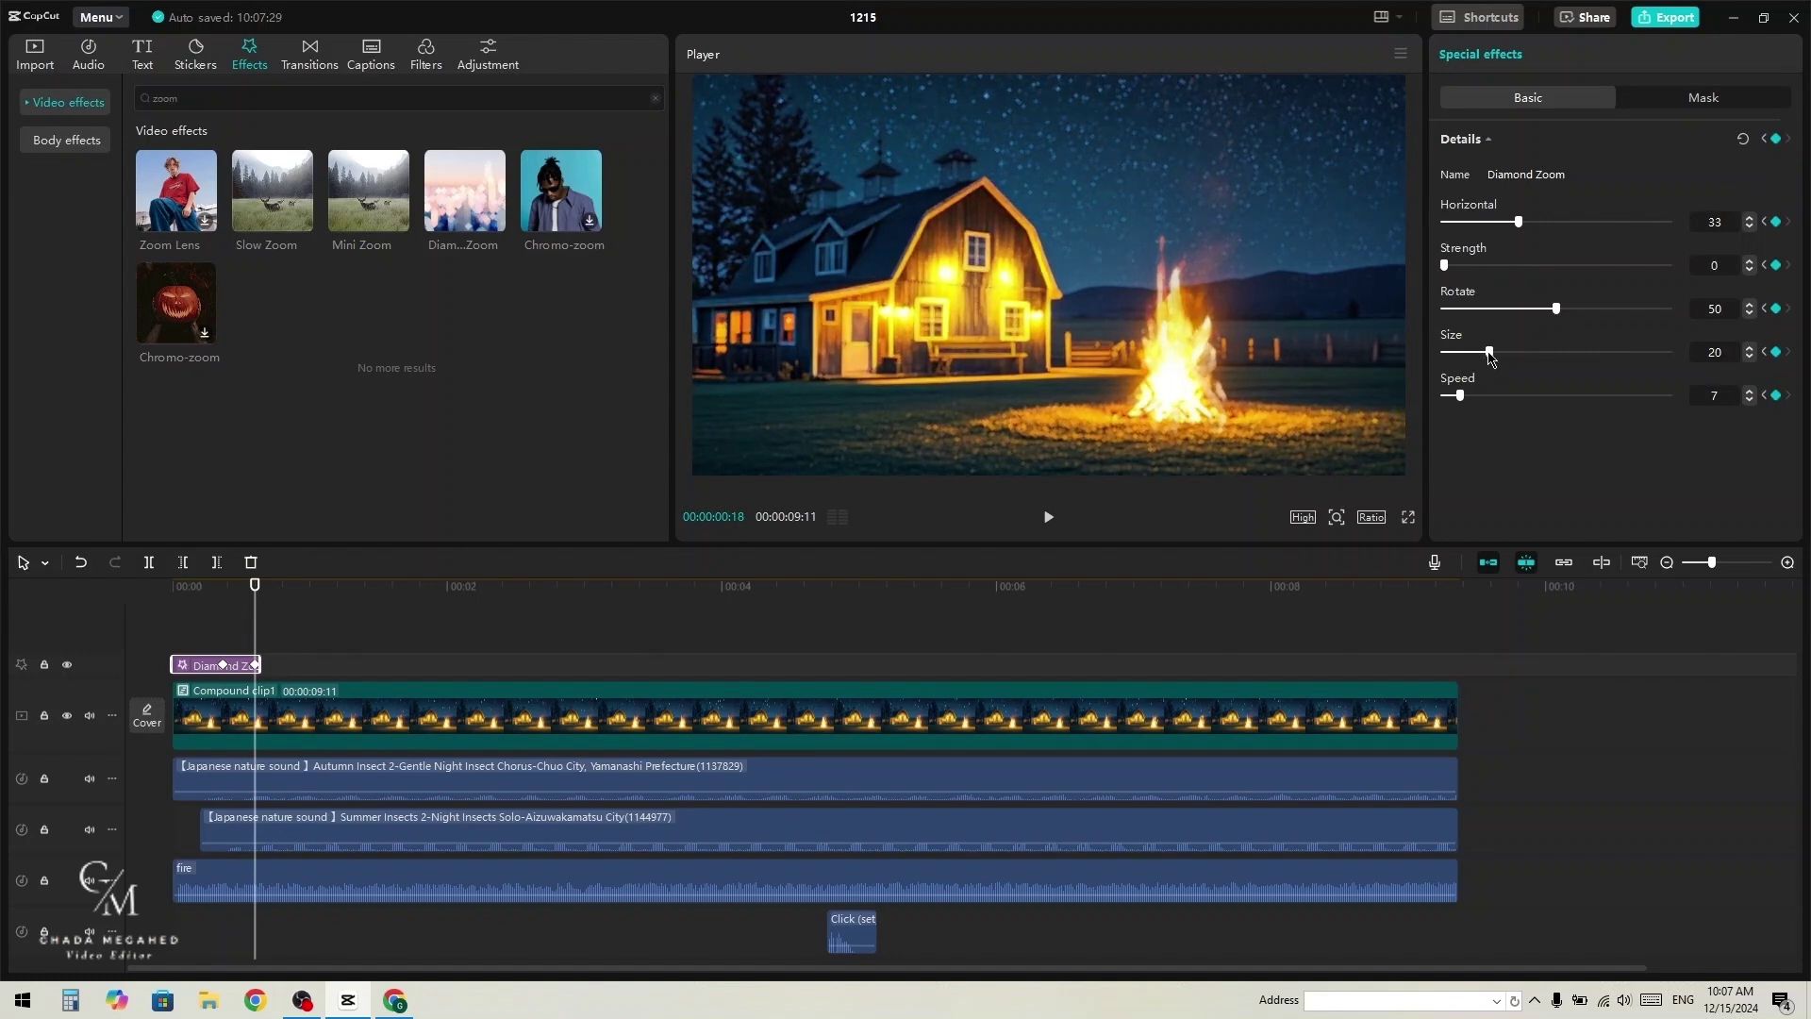
left_click_drag(1489, 354, 1424, 361)
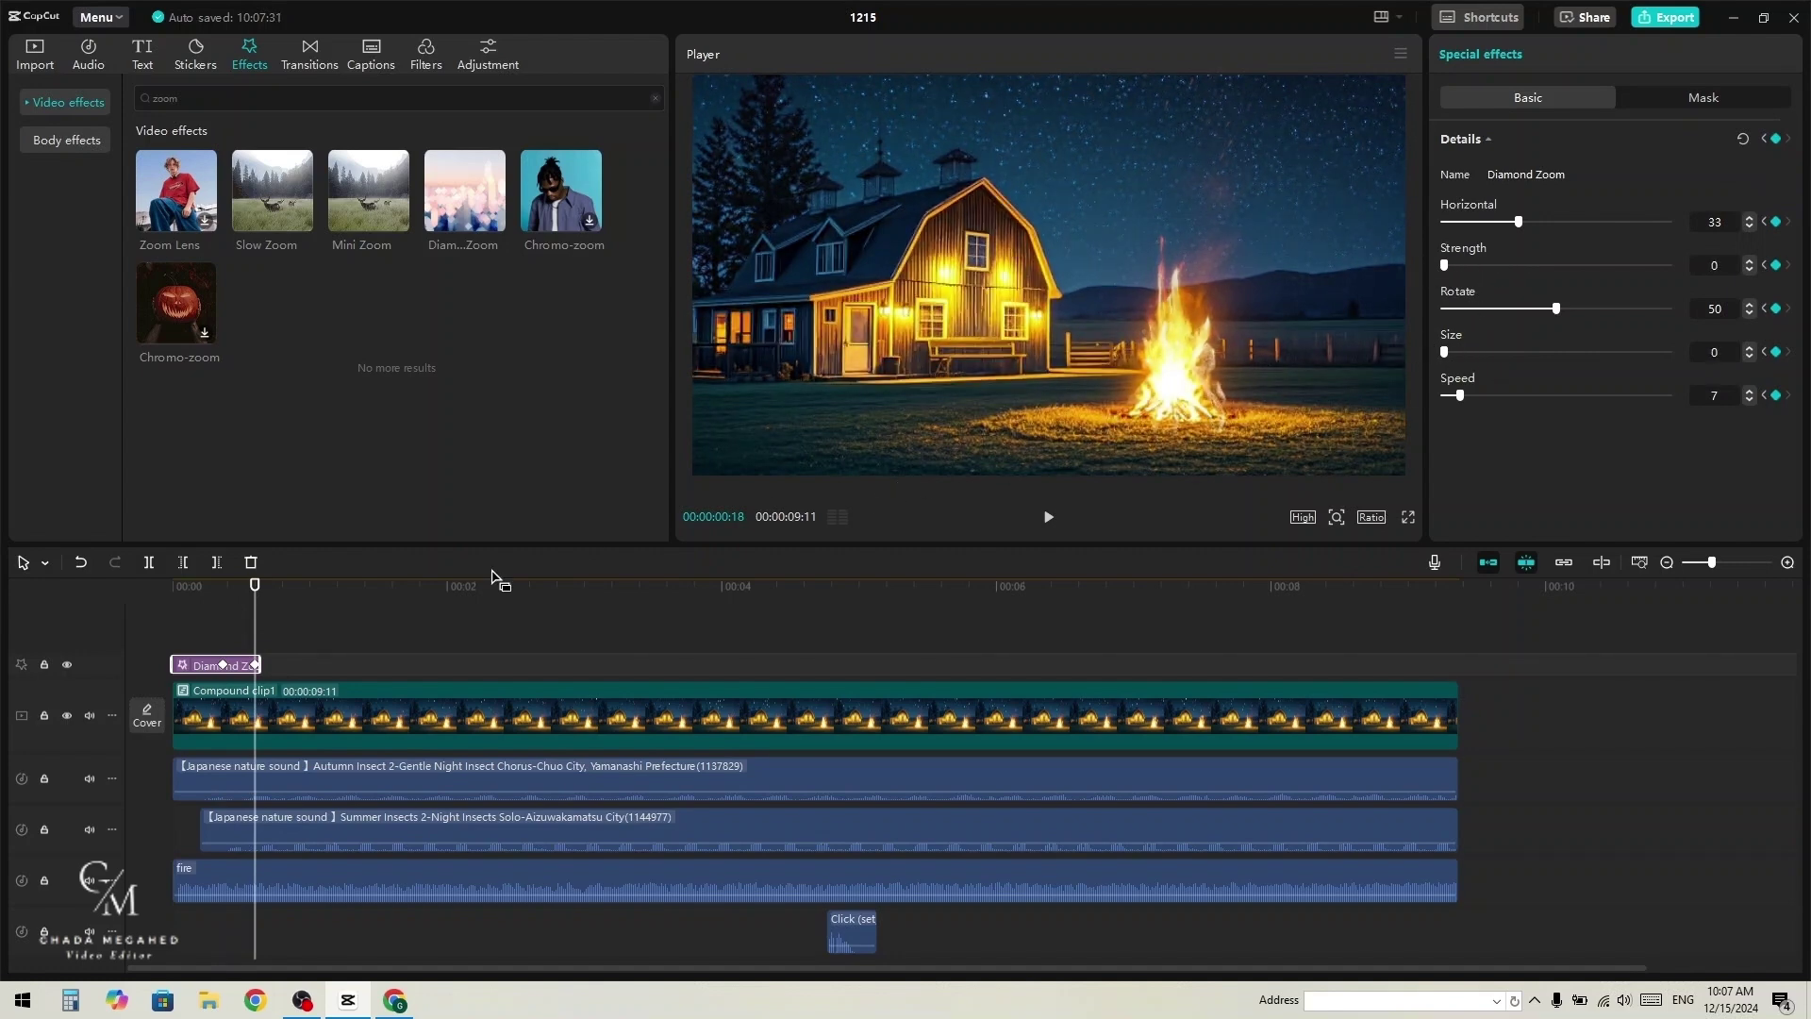
Step: Play back the video from the start to check the keyframed Diamond Zoom opening
left_click(176, 627)
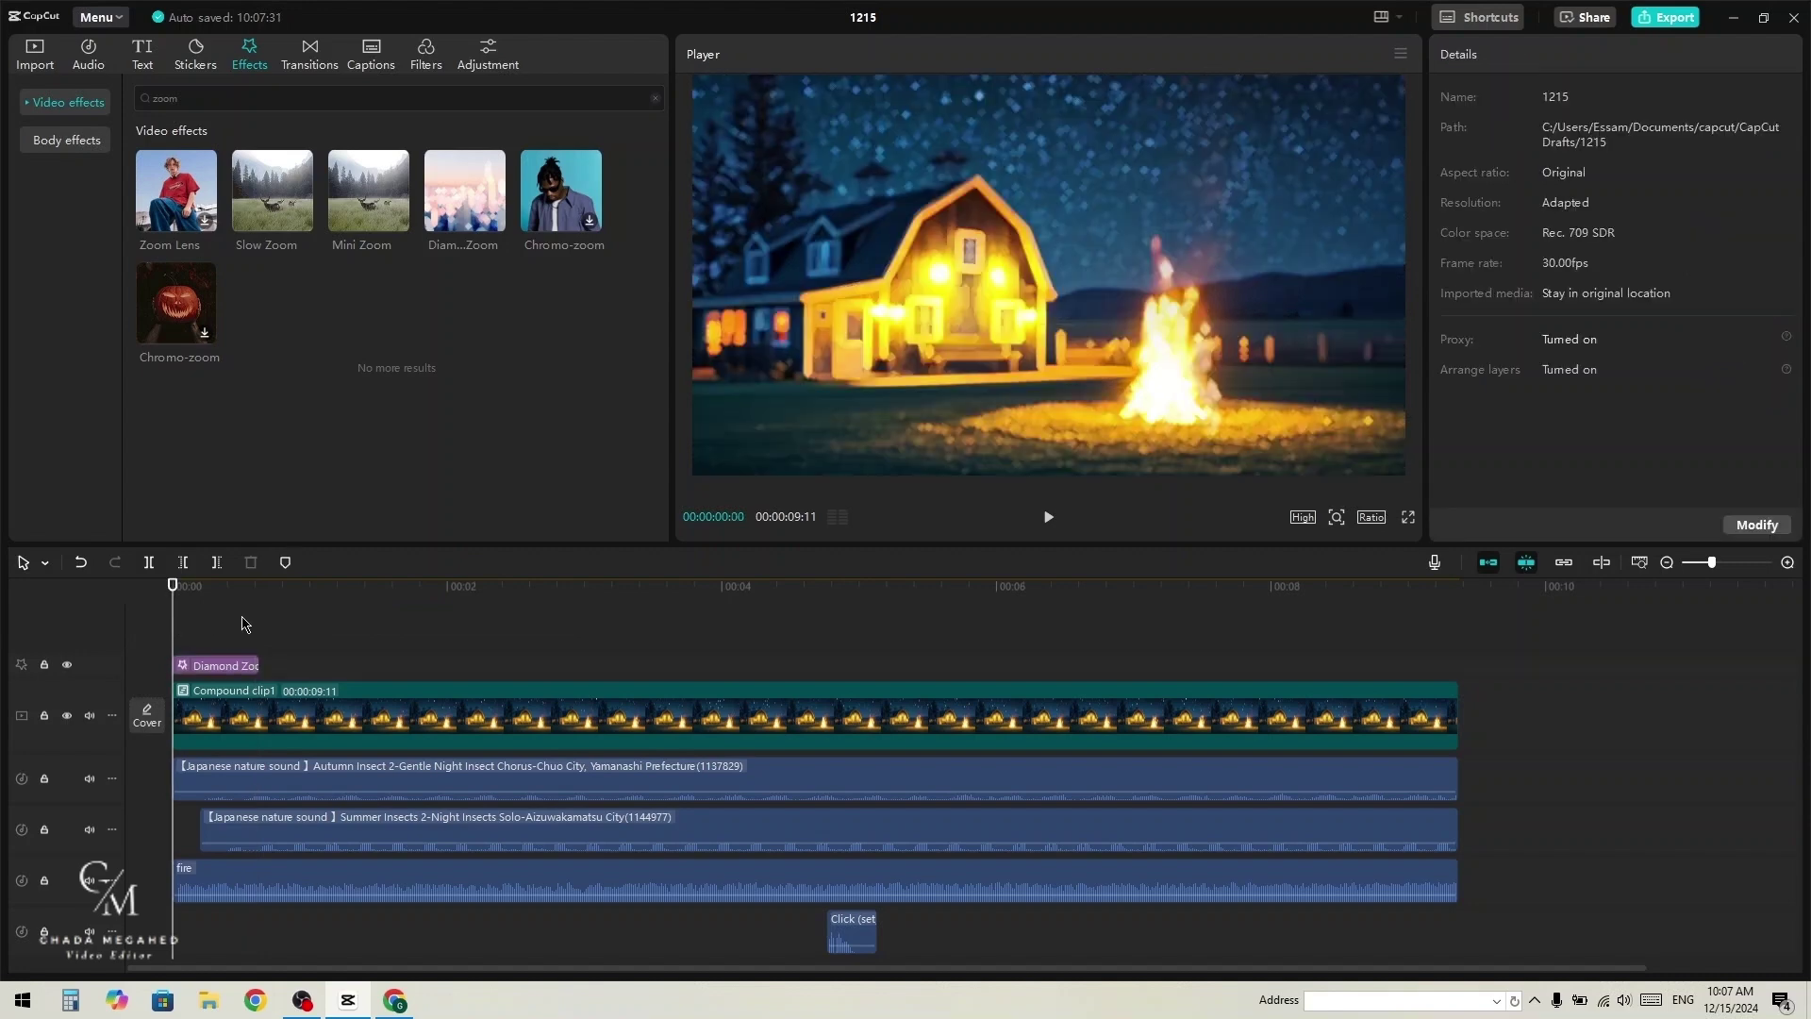
key("space")
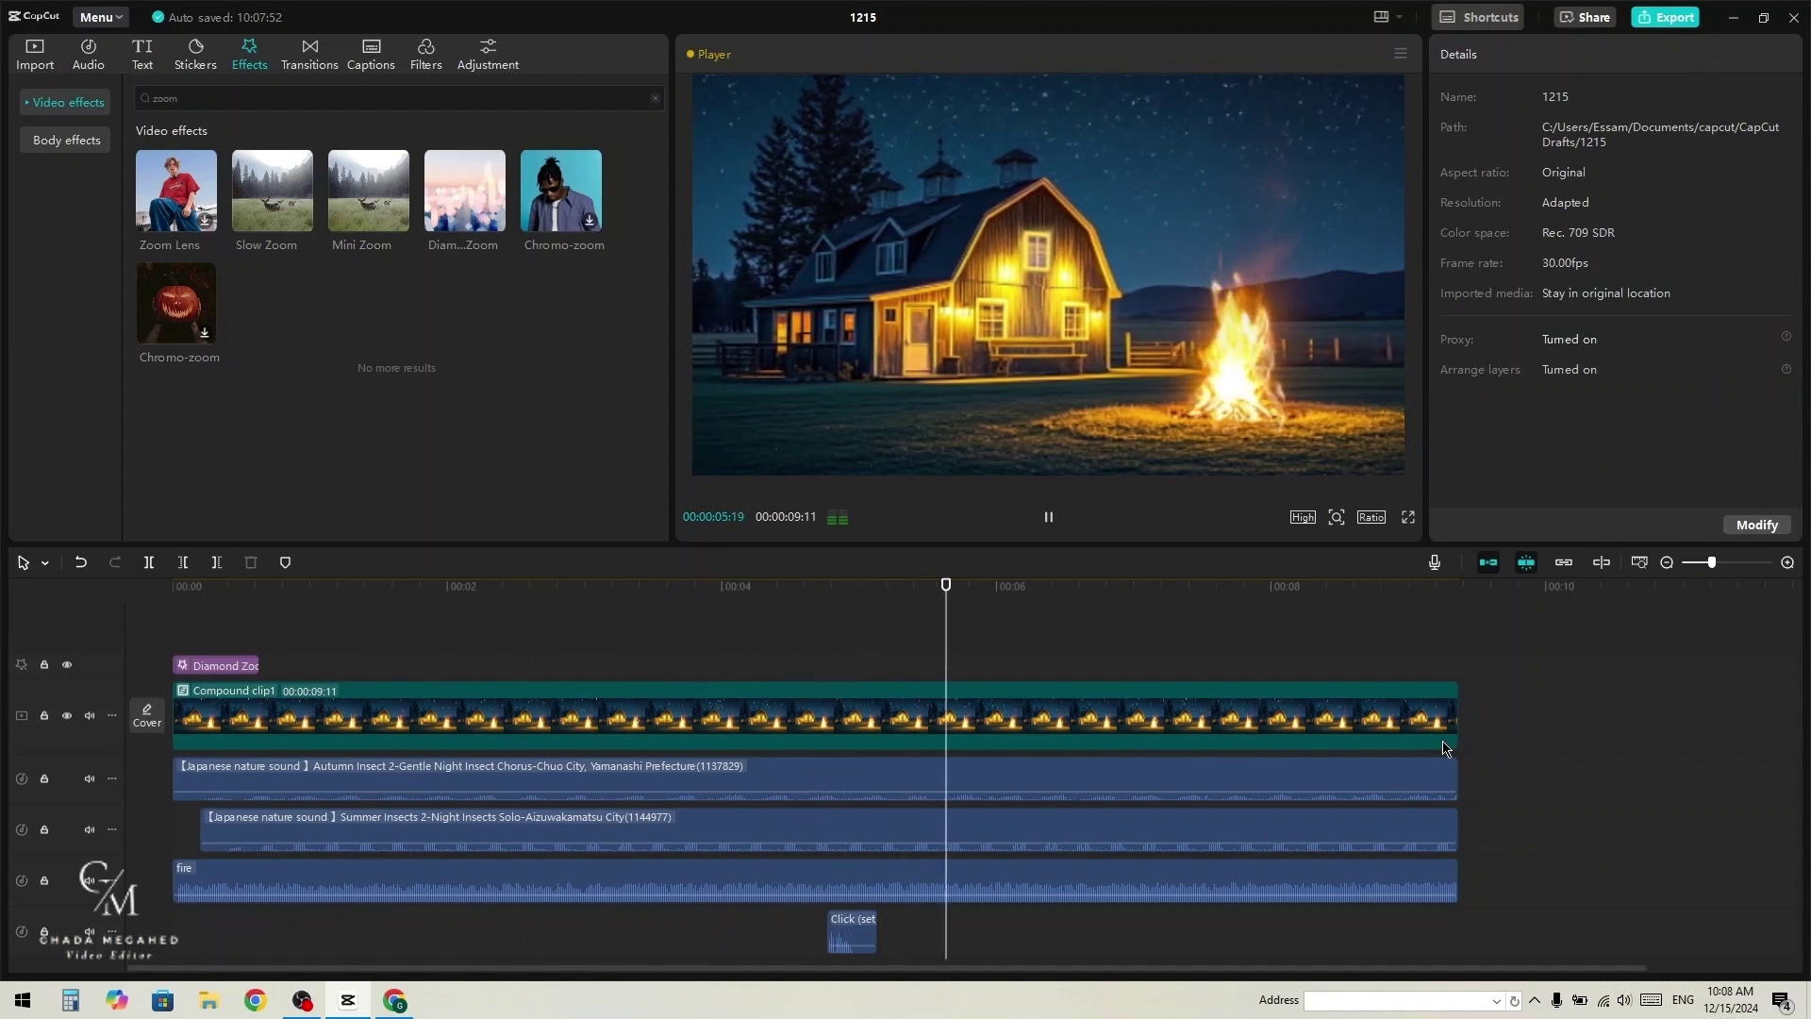
key("space")
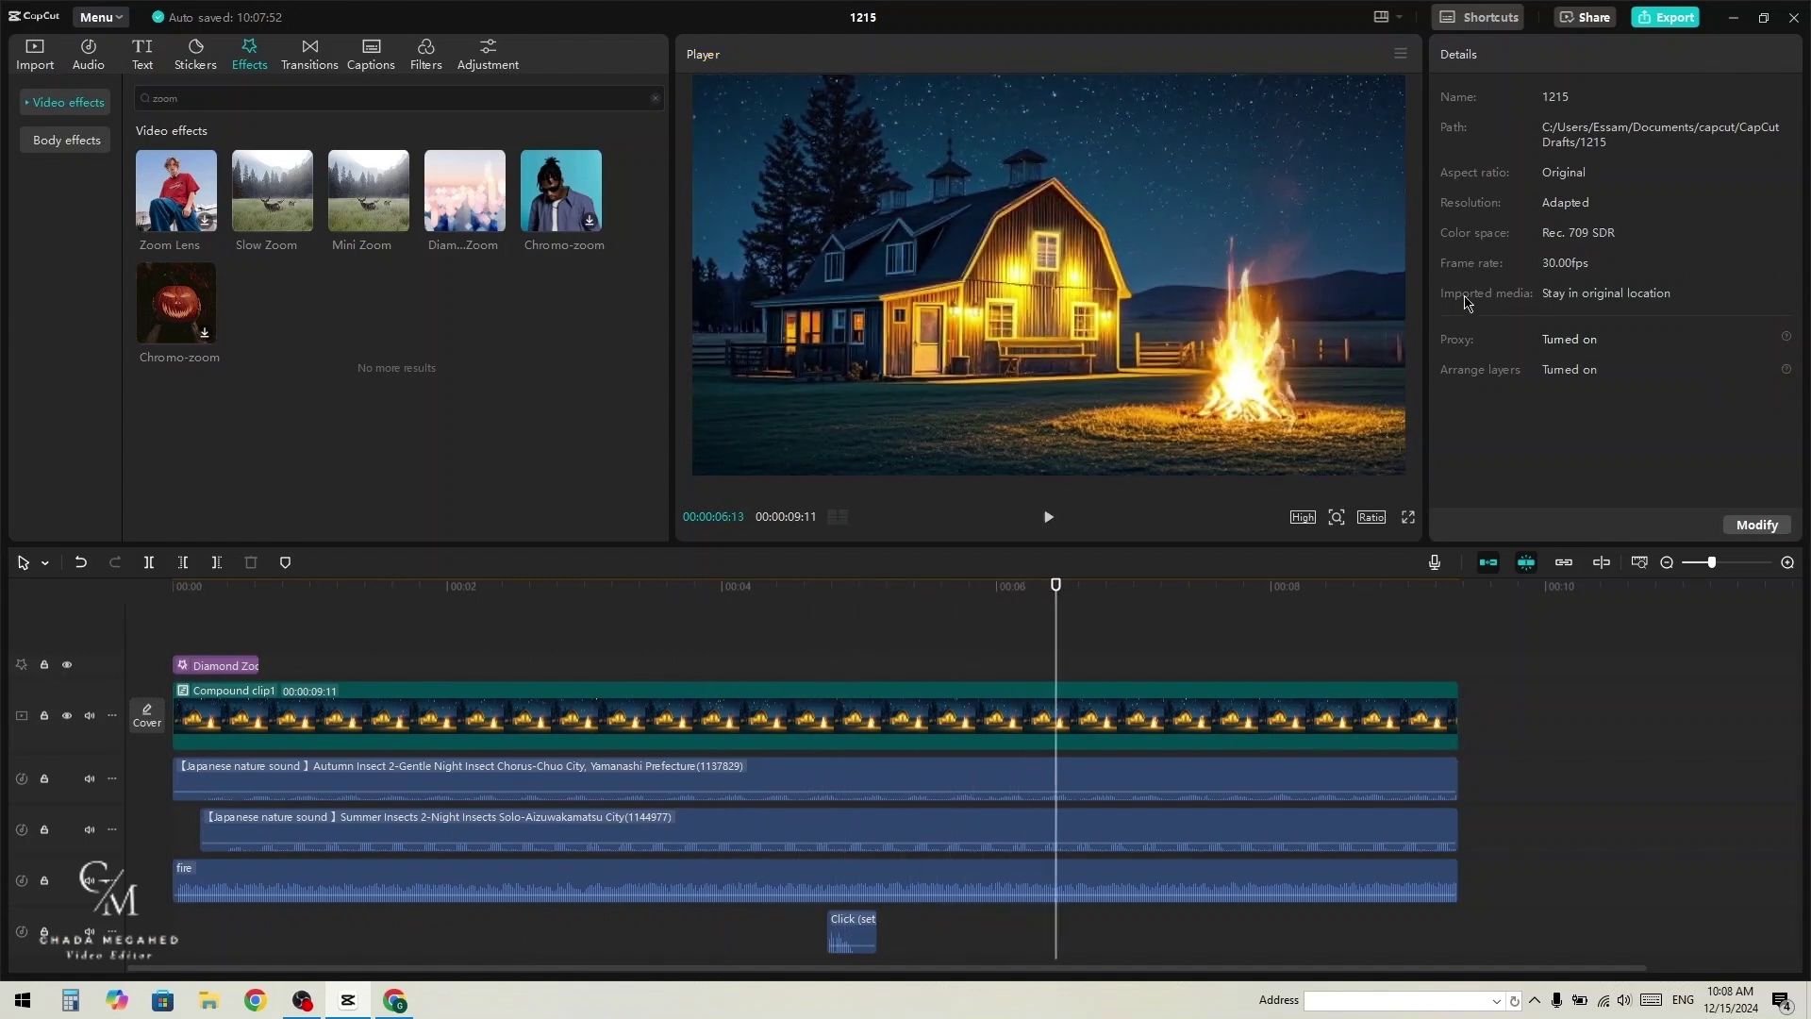
Step: Open the export settings, check the destination folder and name the exported video night
left_click(1643, 24)
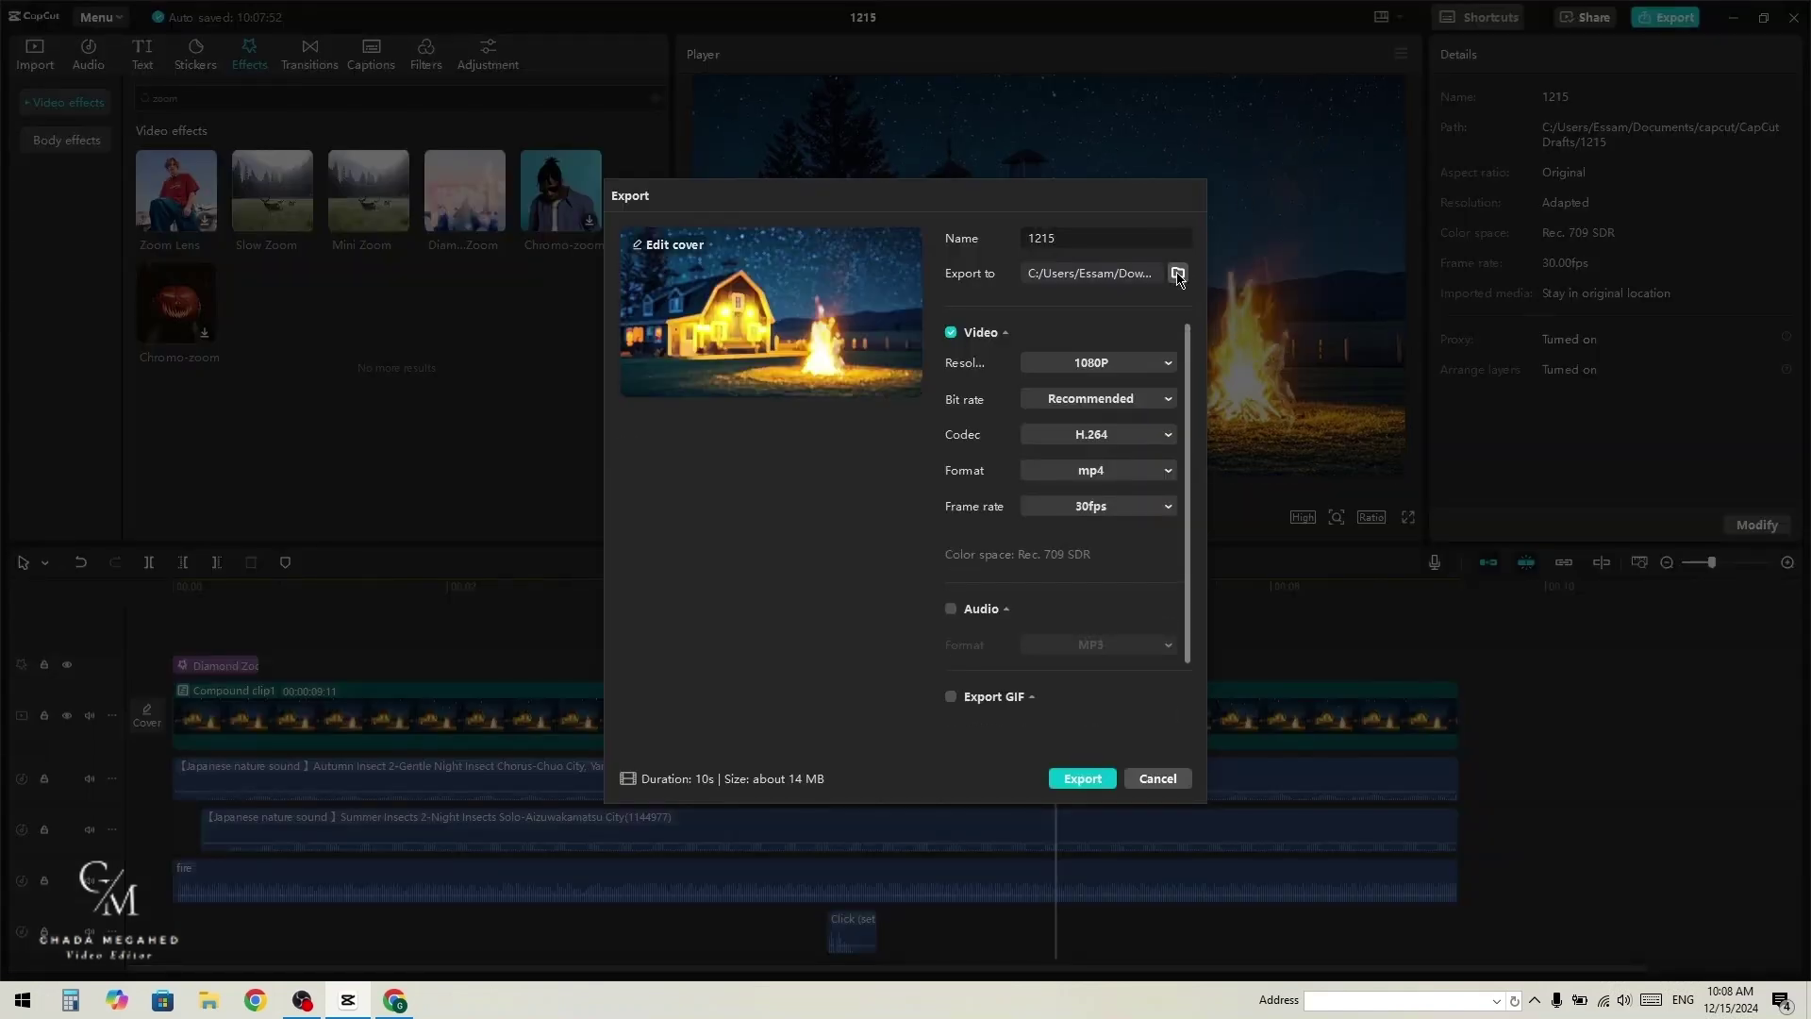
left_click(1177, 273)
key("Escape")
double_click(1097, 246)
type("night")
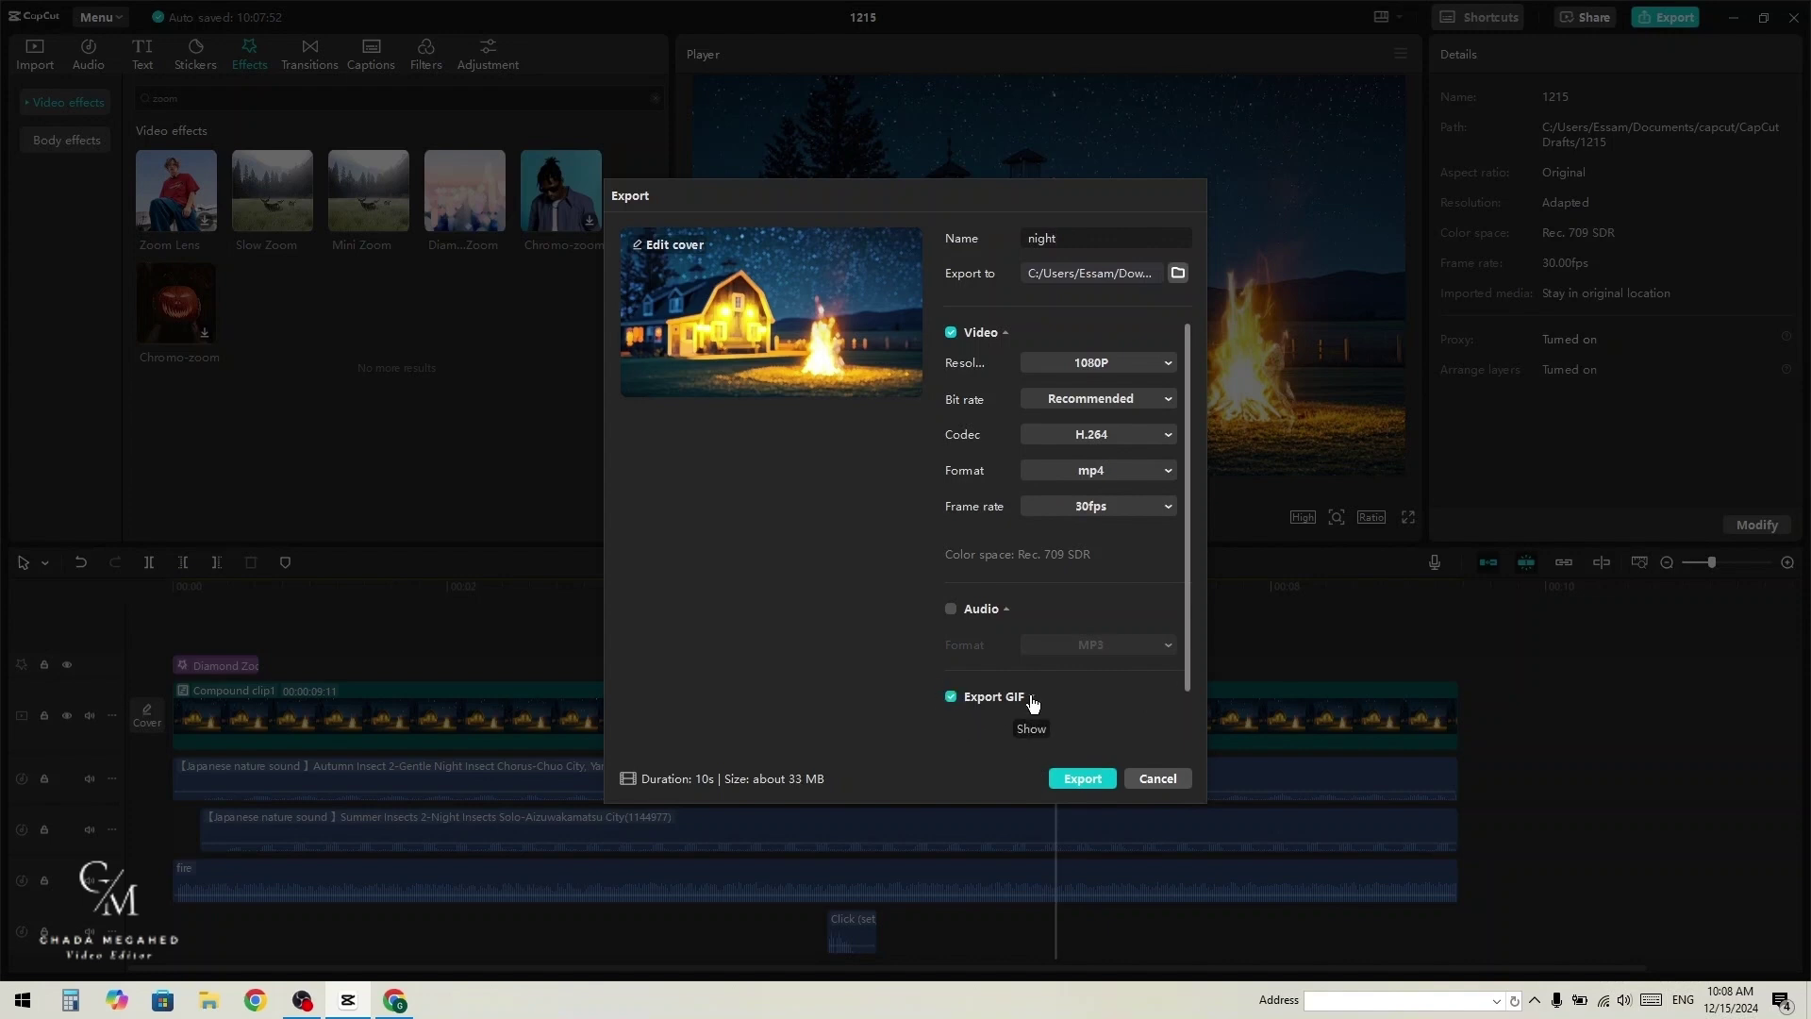
Step: Try a GIF-only export with video output off, view the GIF resolution options, and restore video-only output
left_click(952, 332)
scroll(1009, 594, "down", 1)
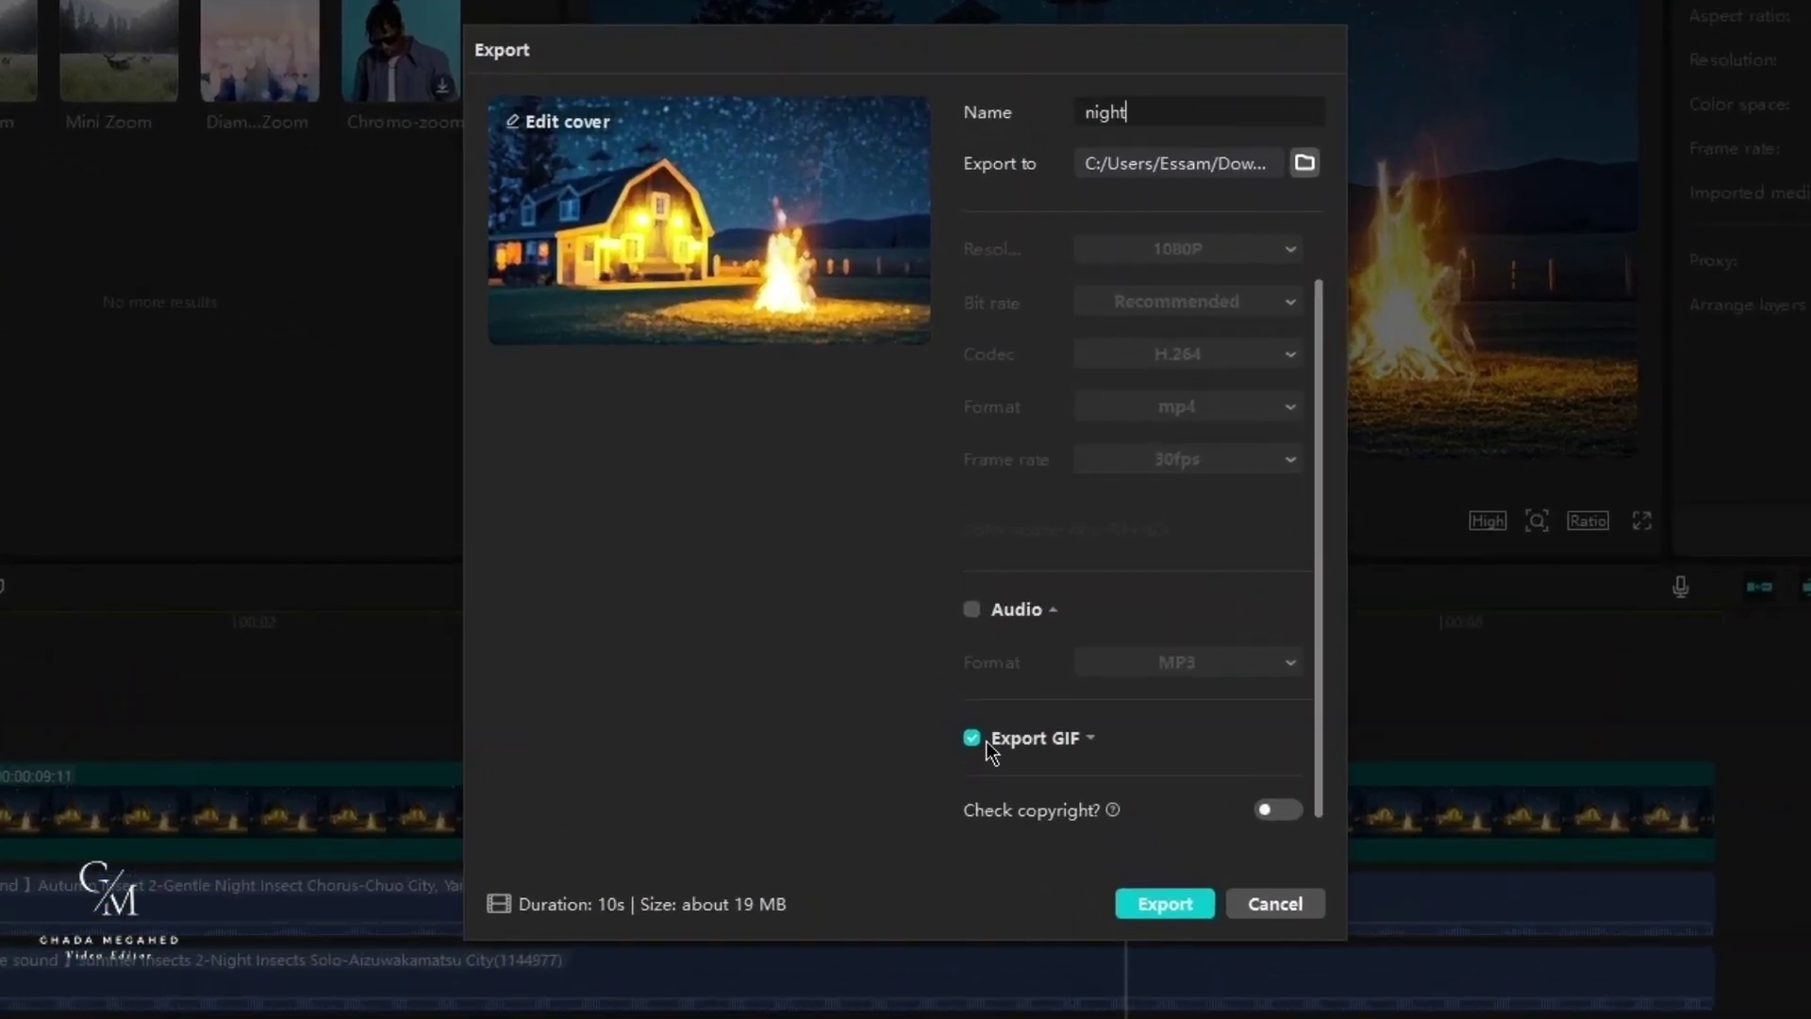
left_click(981, 739)
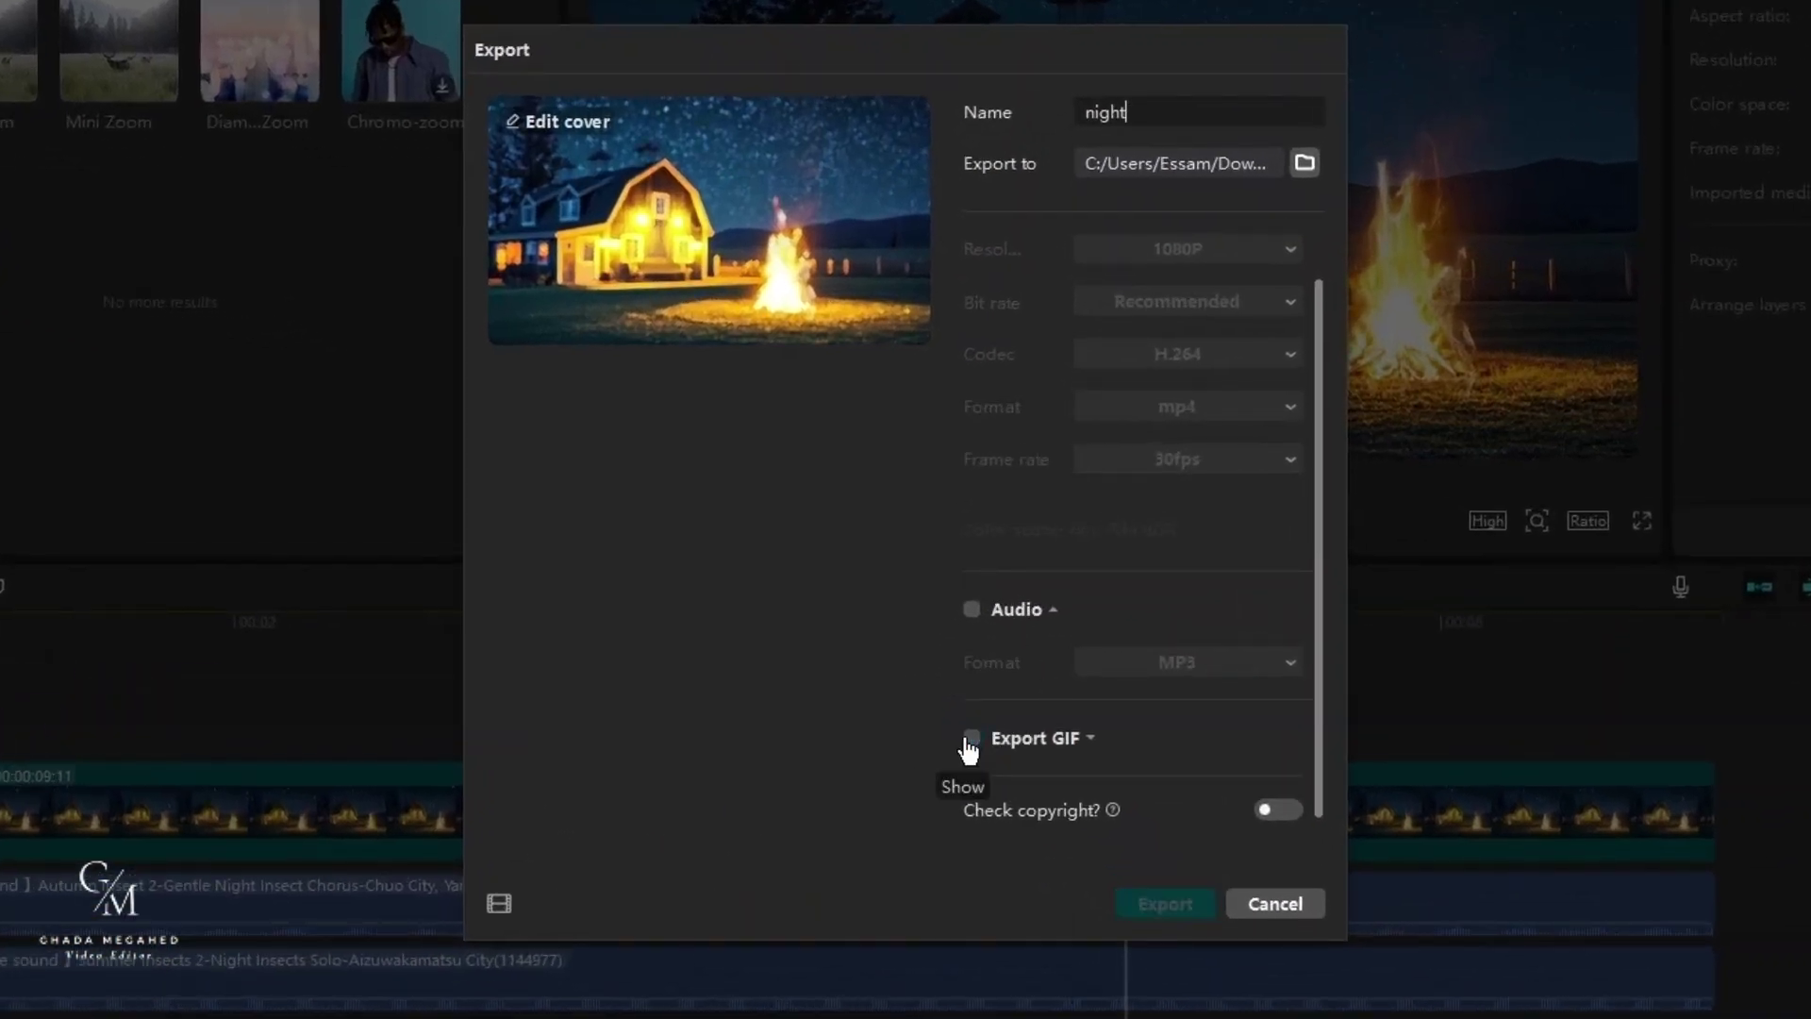
left_click(972, 740)
scroll(1148, 759, "down", 1)
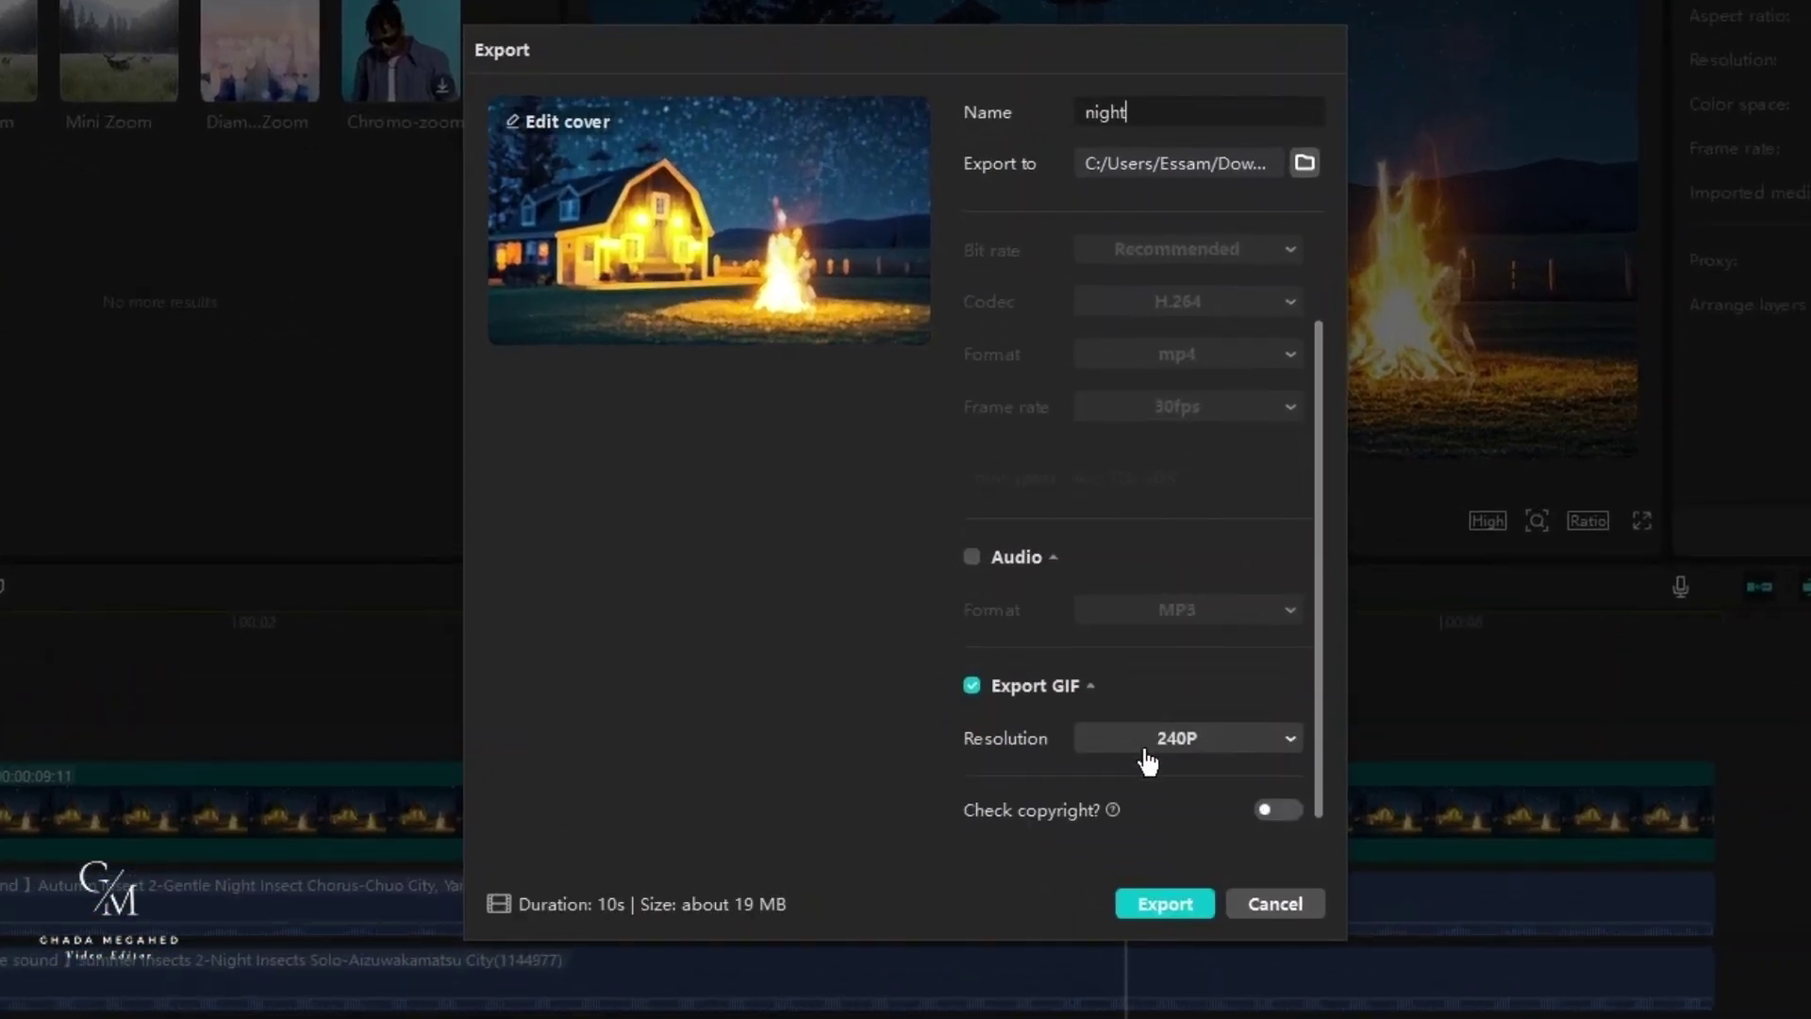
left_click(1226, 745)
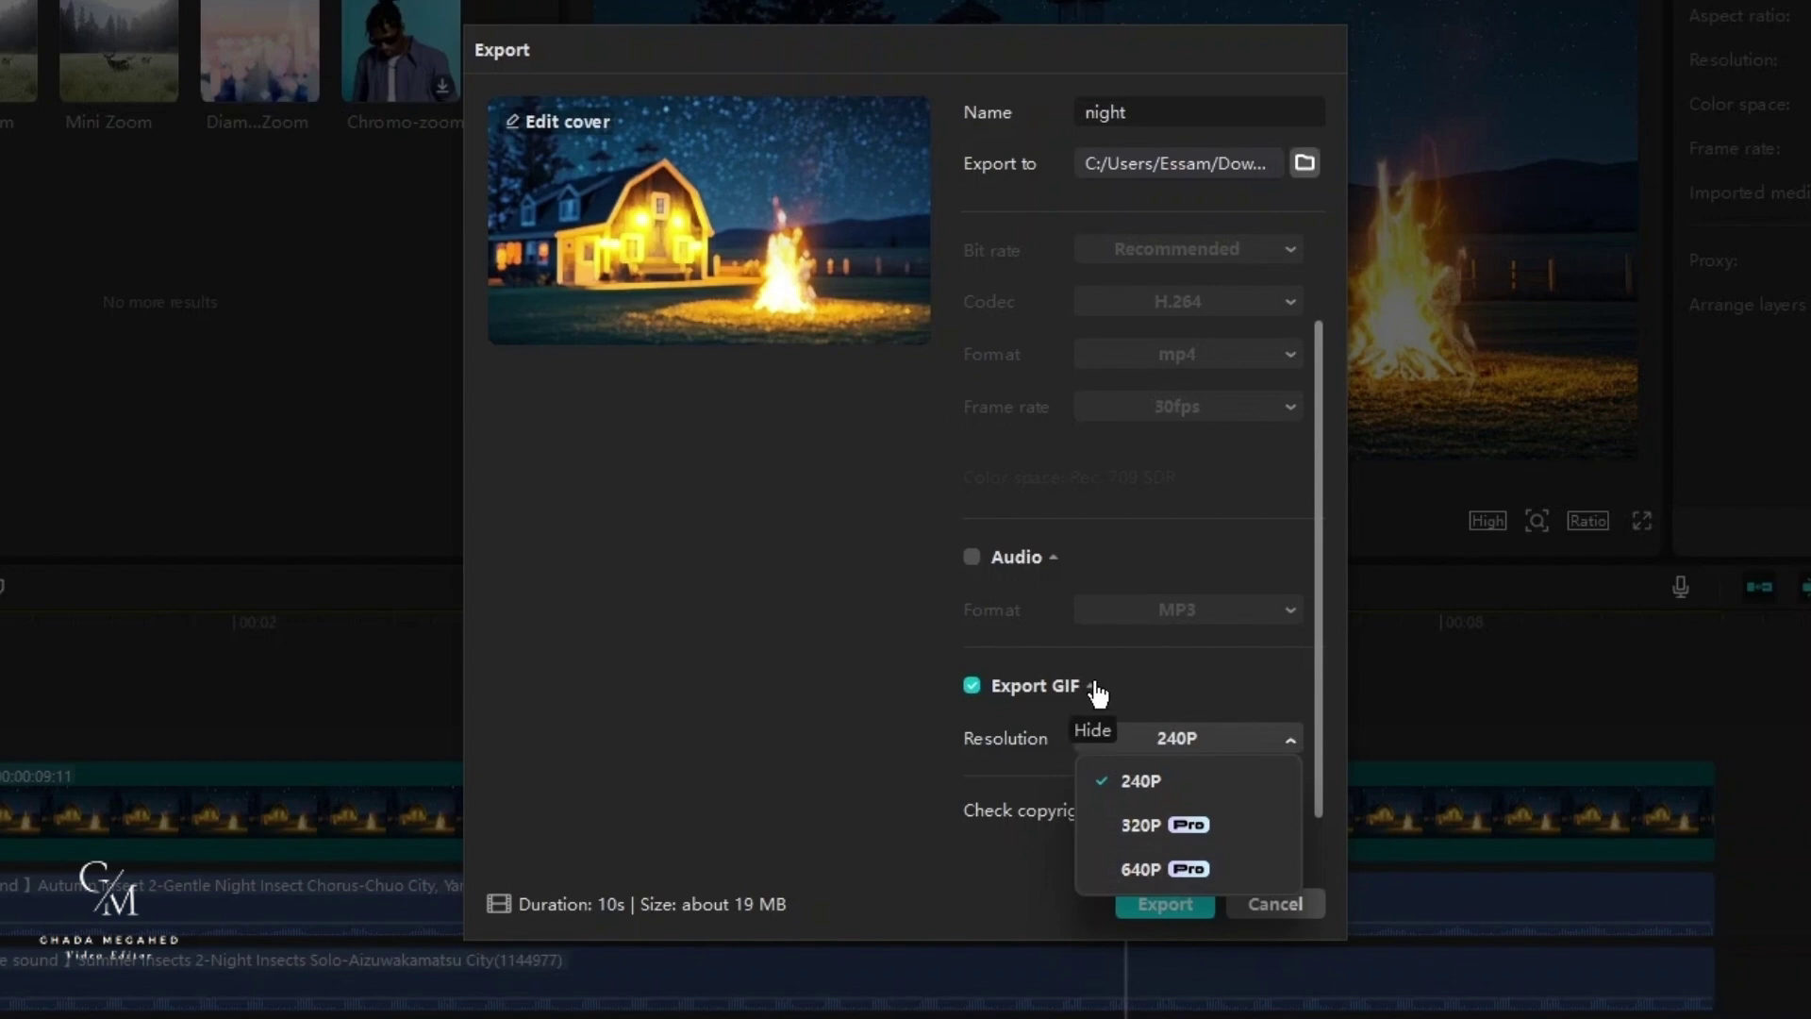
left_click(971, 686)
left_click(971, 686)
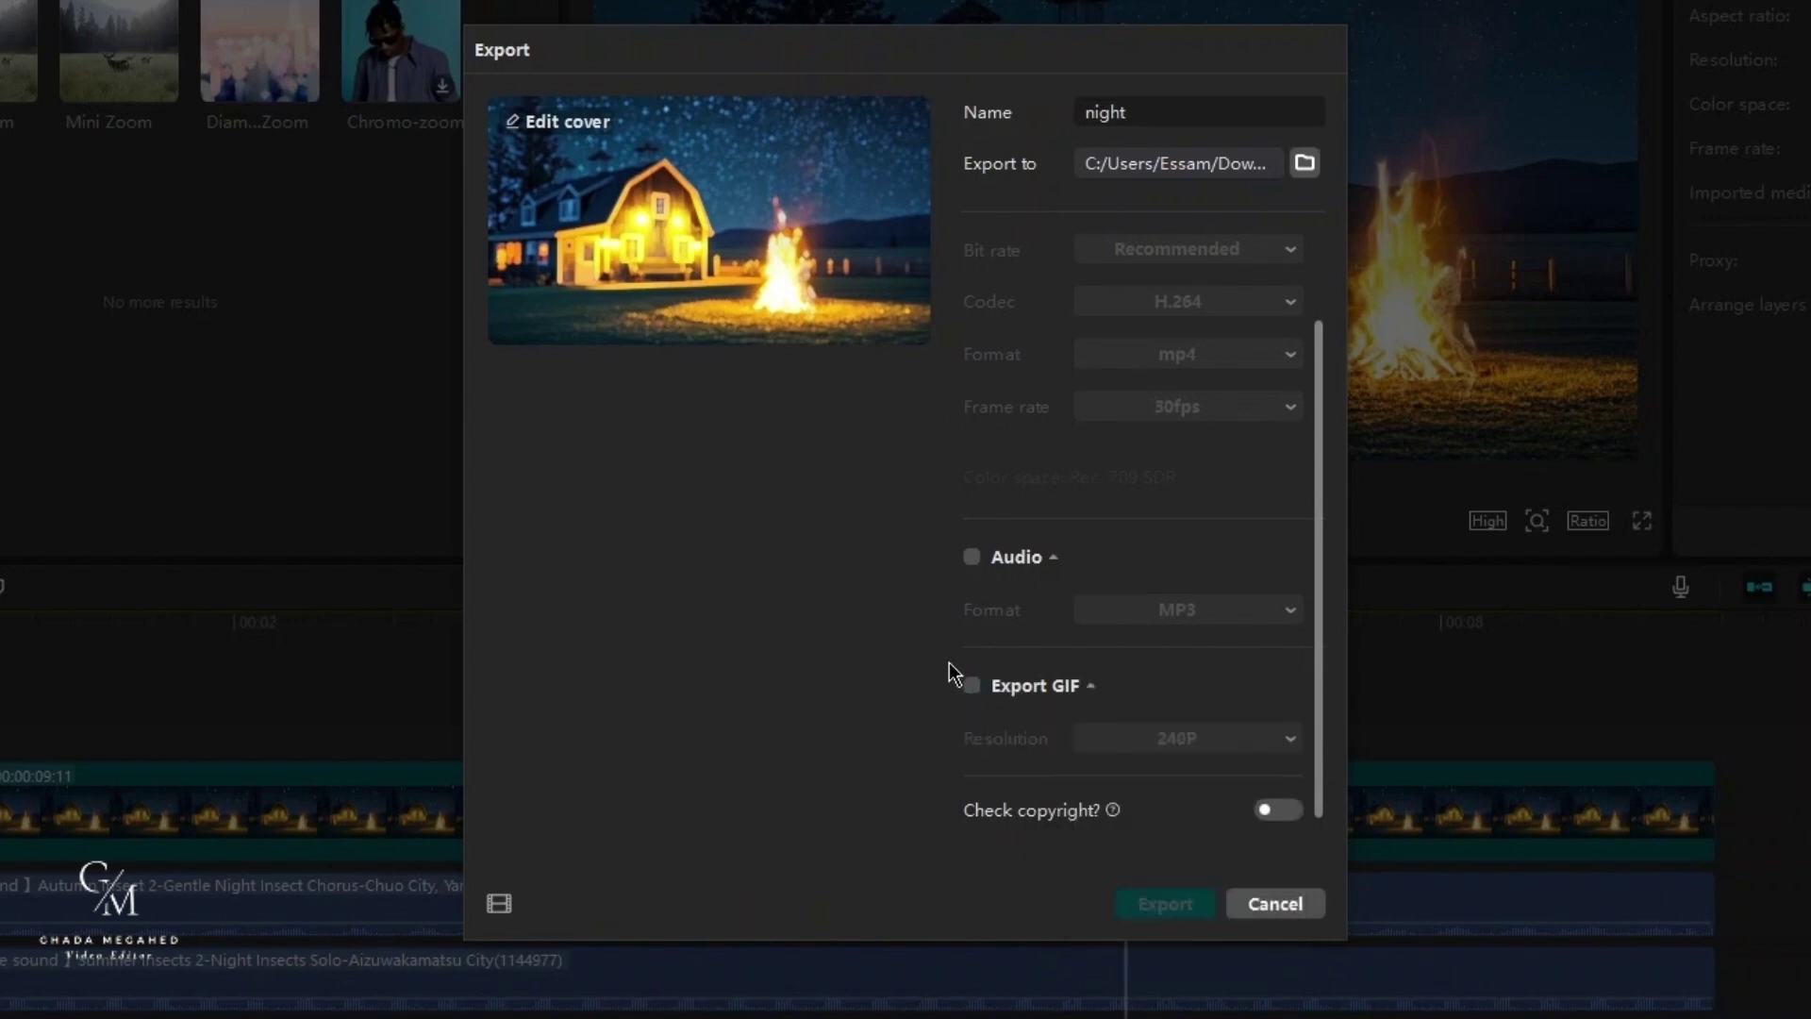
scroll(1241, 500, "up", 2)
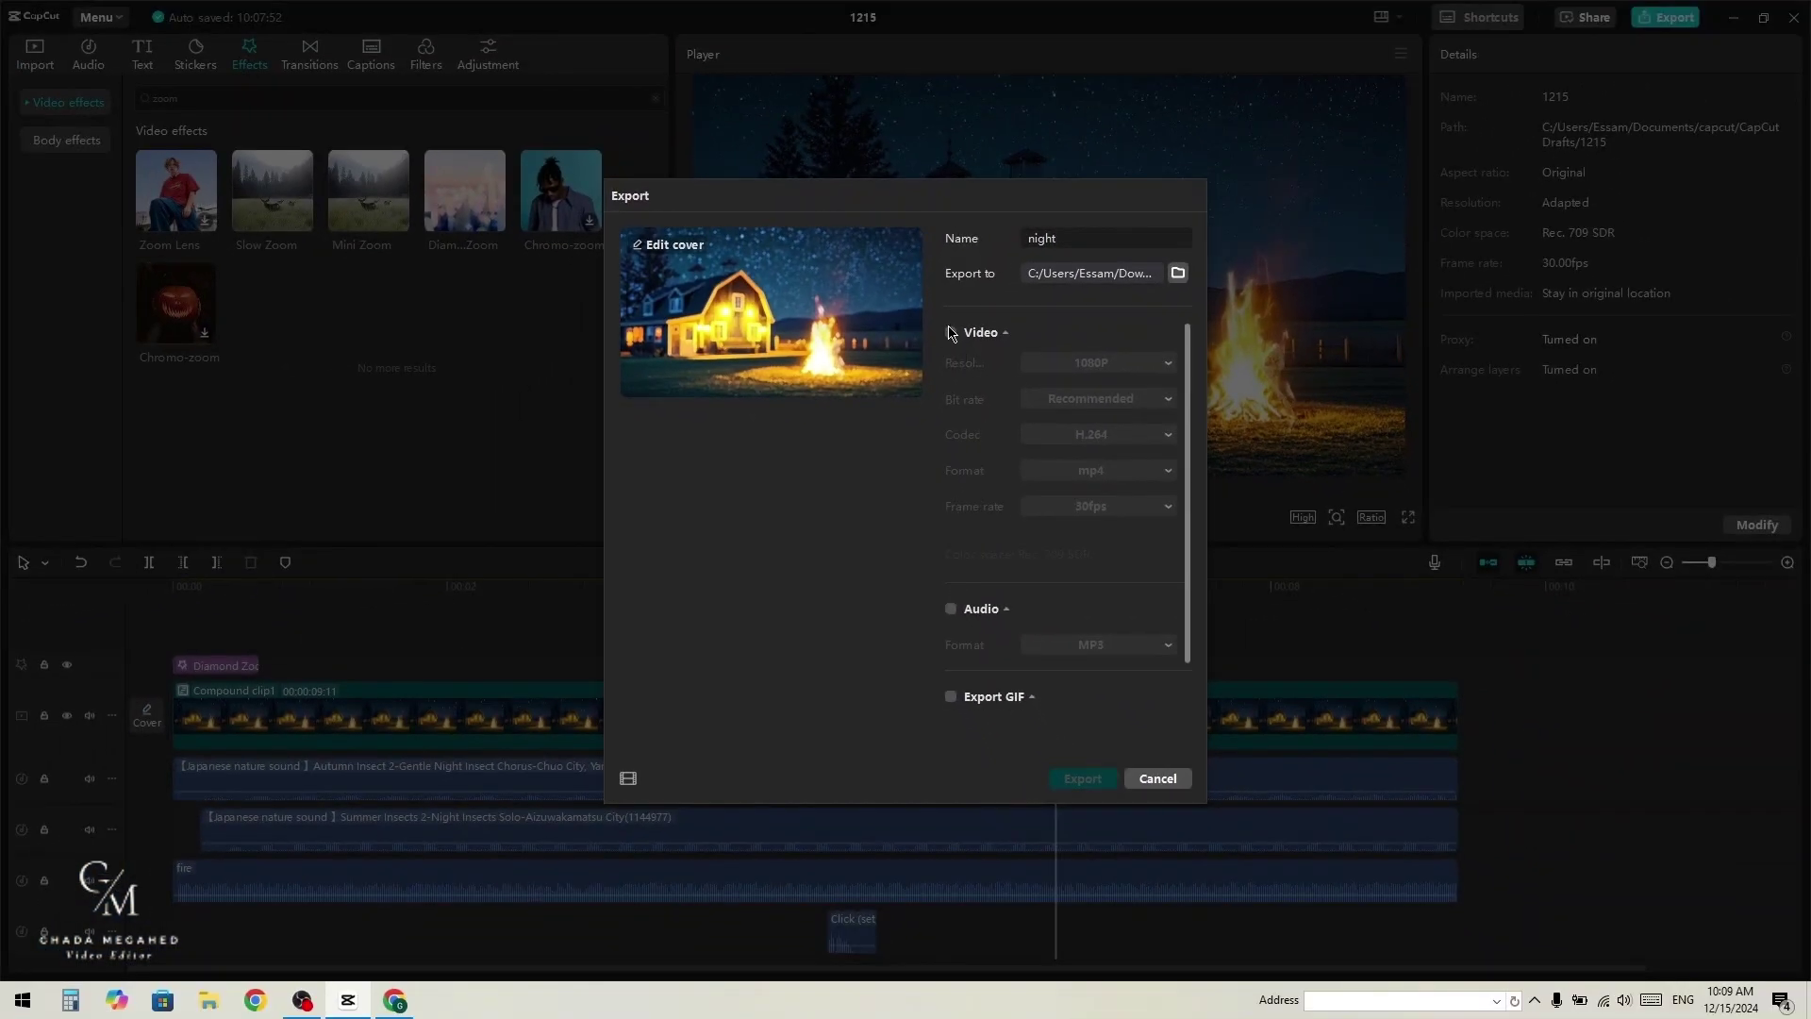
left_click(950, 333)
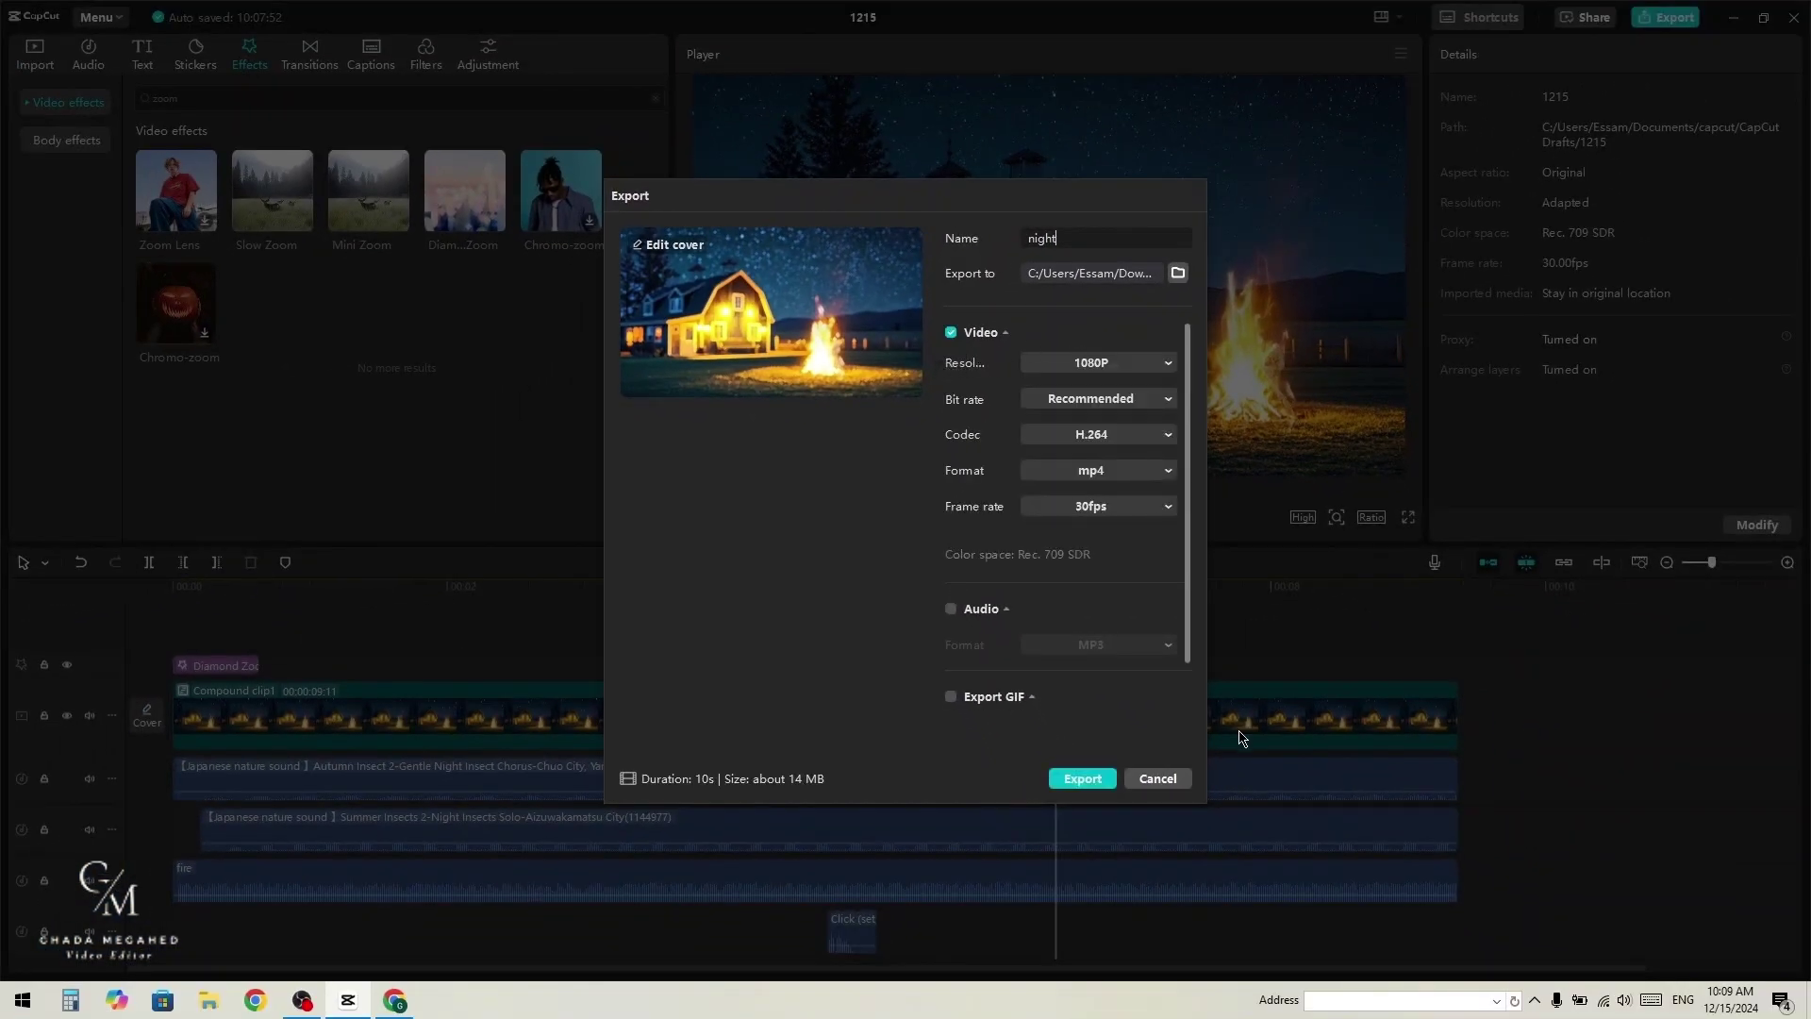
Step: Export the video as a 1080P H.264 mp4 at 30fps and open its output folder
left_click(1082, 778)
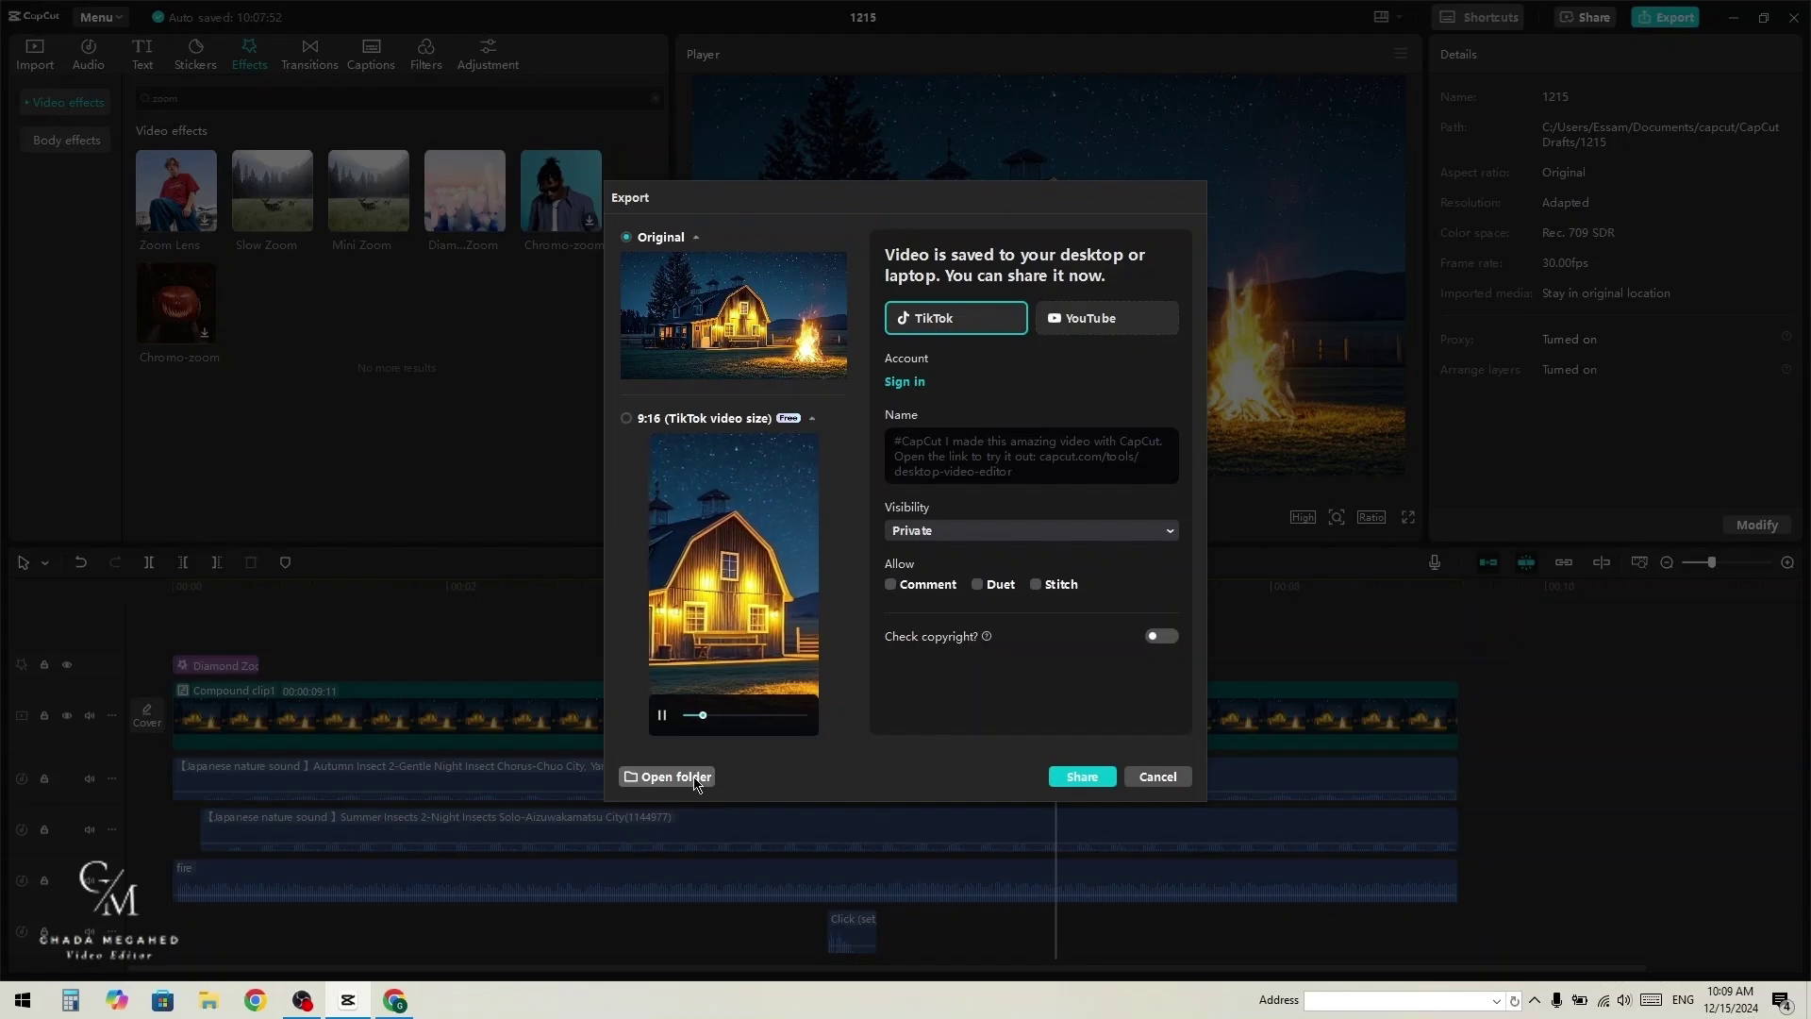
left_click(693, 777)
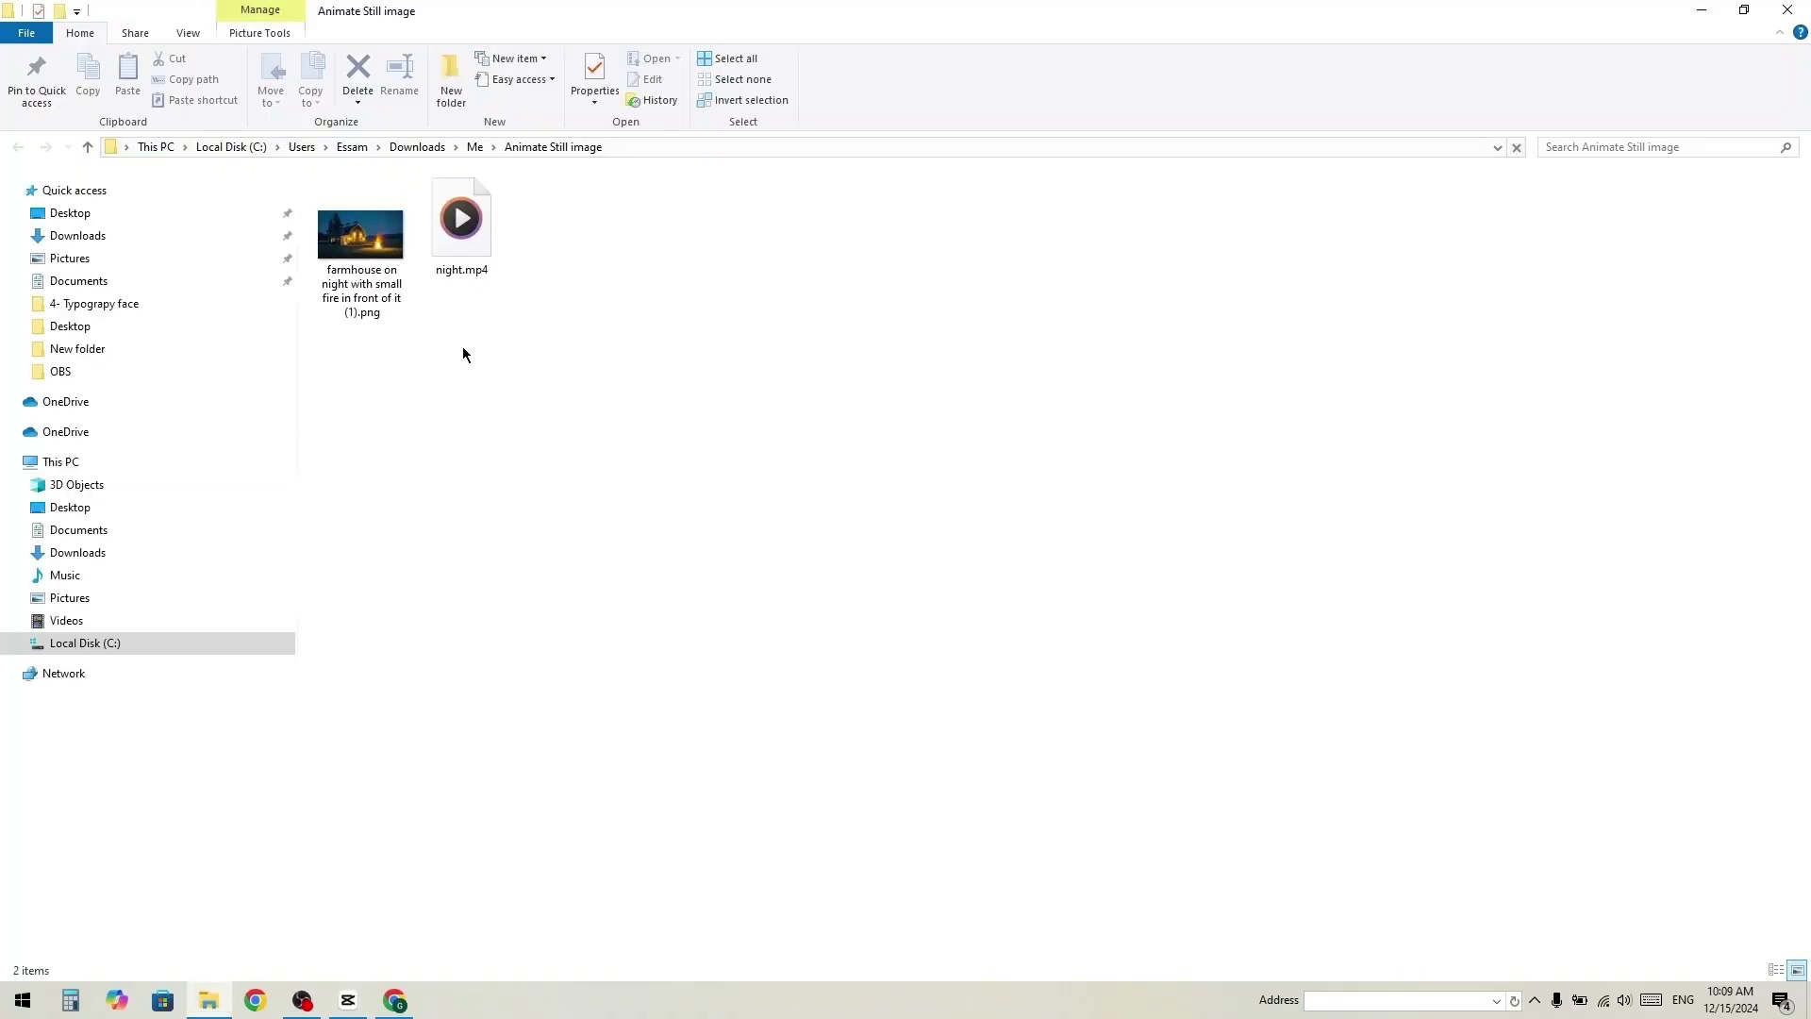
Step: Play the exported night.mp4 in Media Player to review the animation, and close the player
left_click(462, 231)
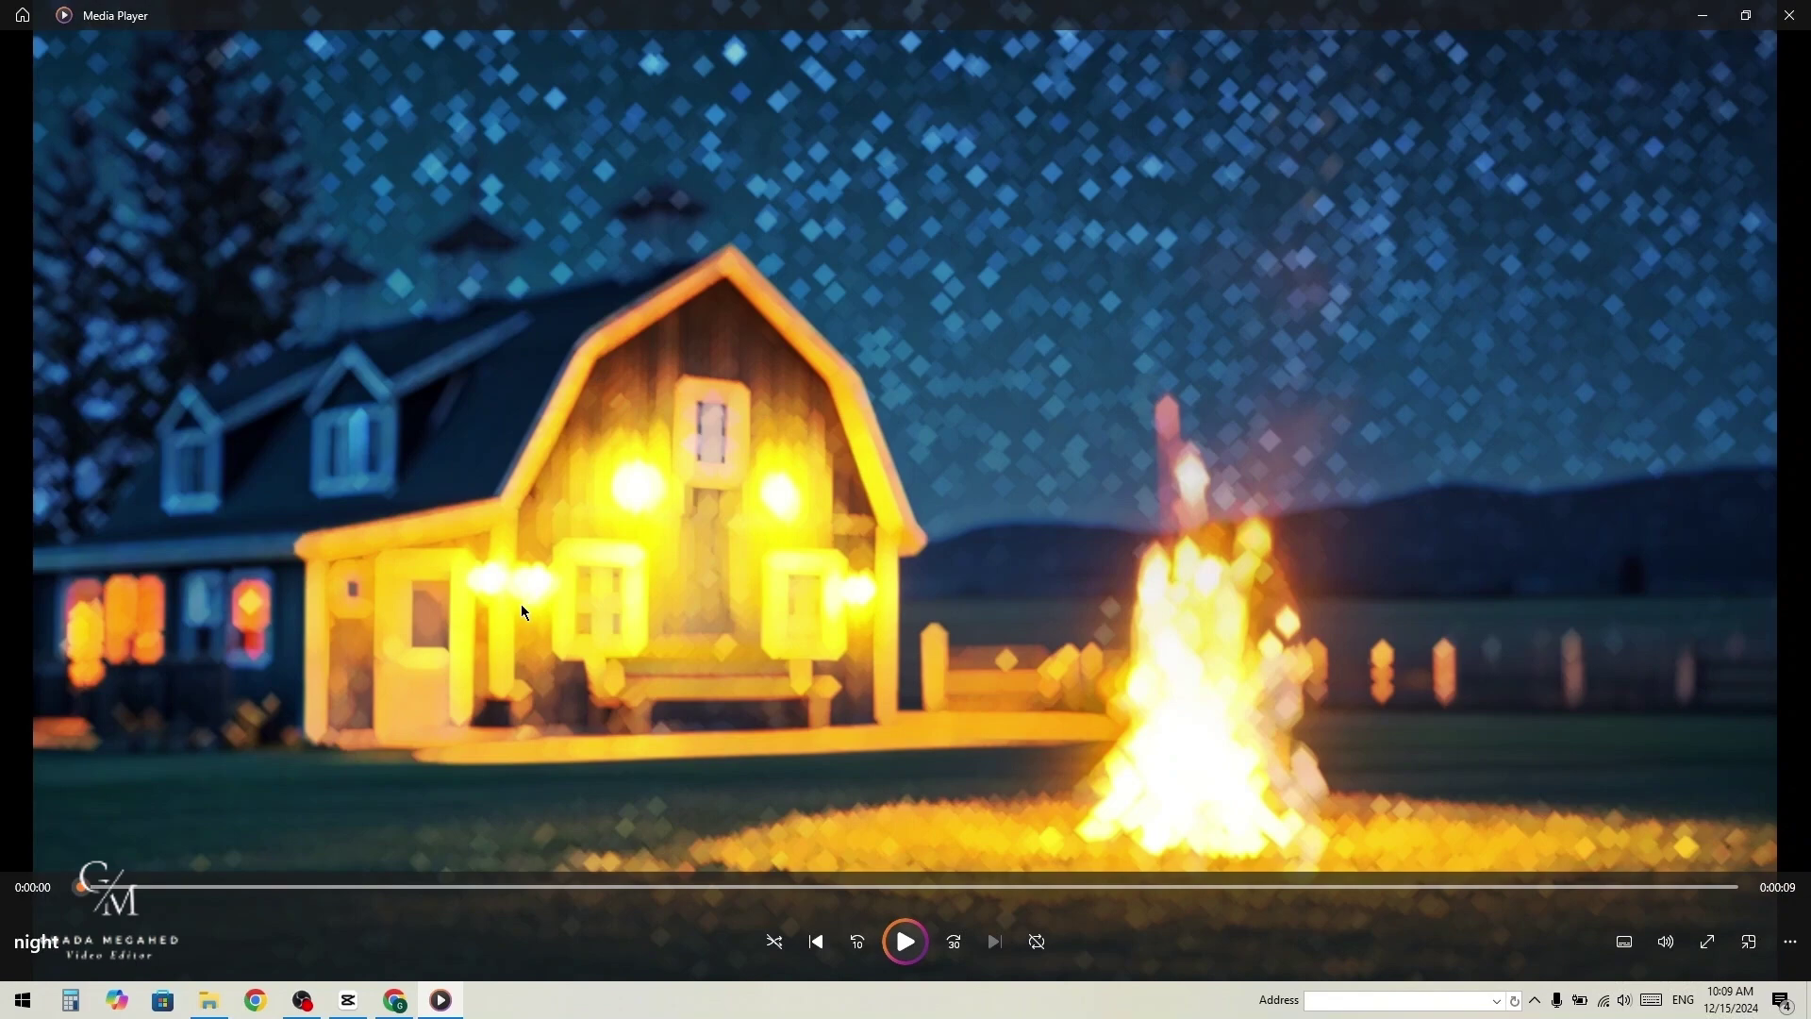
left_click(522, 605)
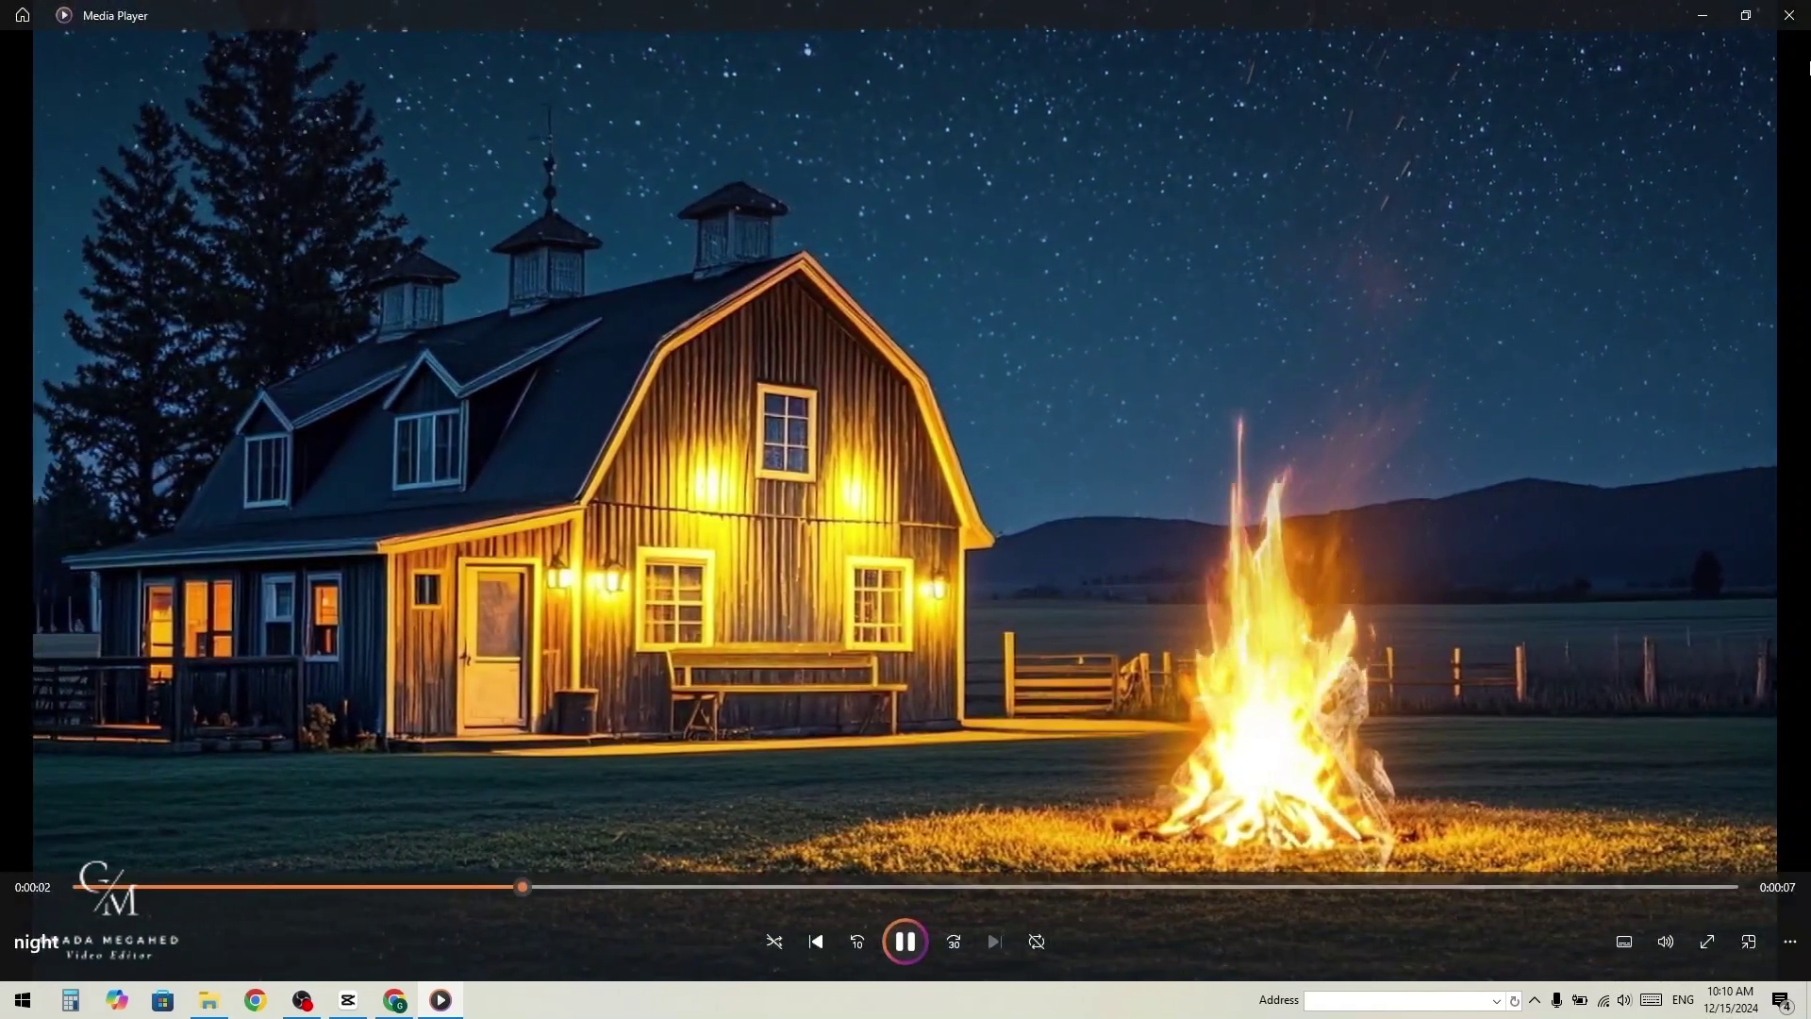
left_click(1788, 15)
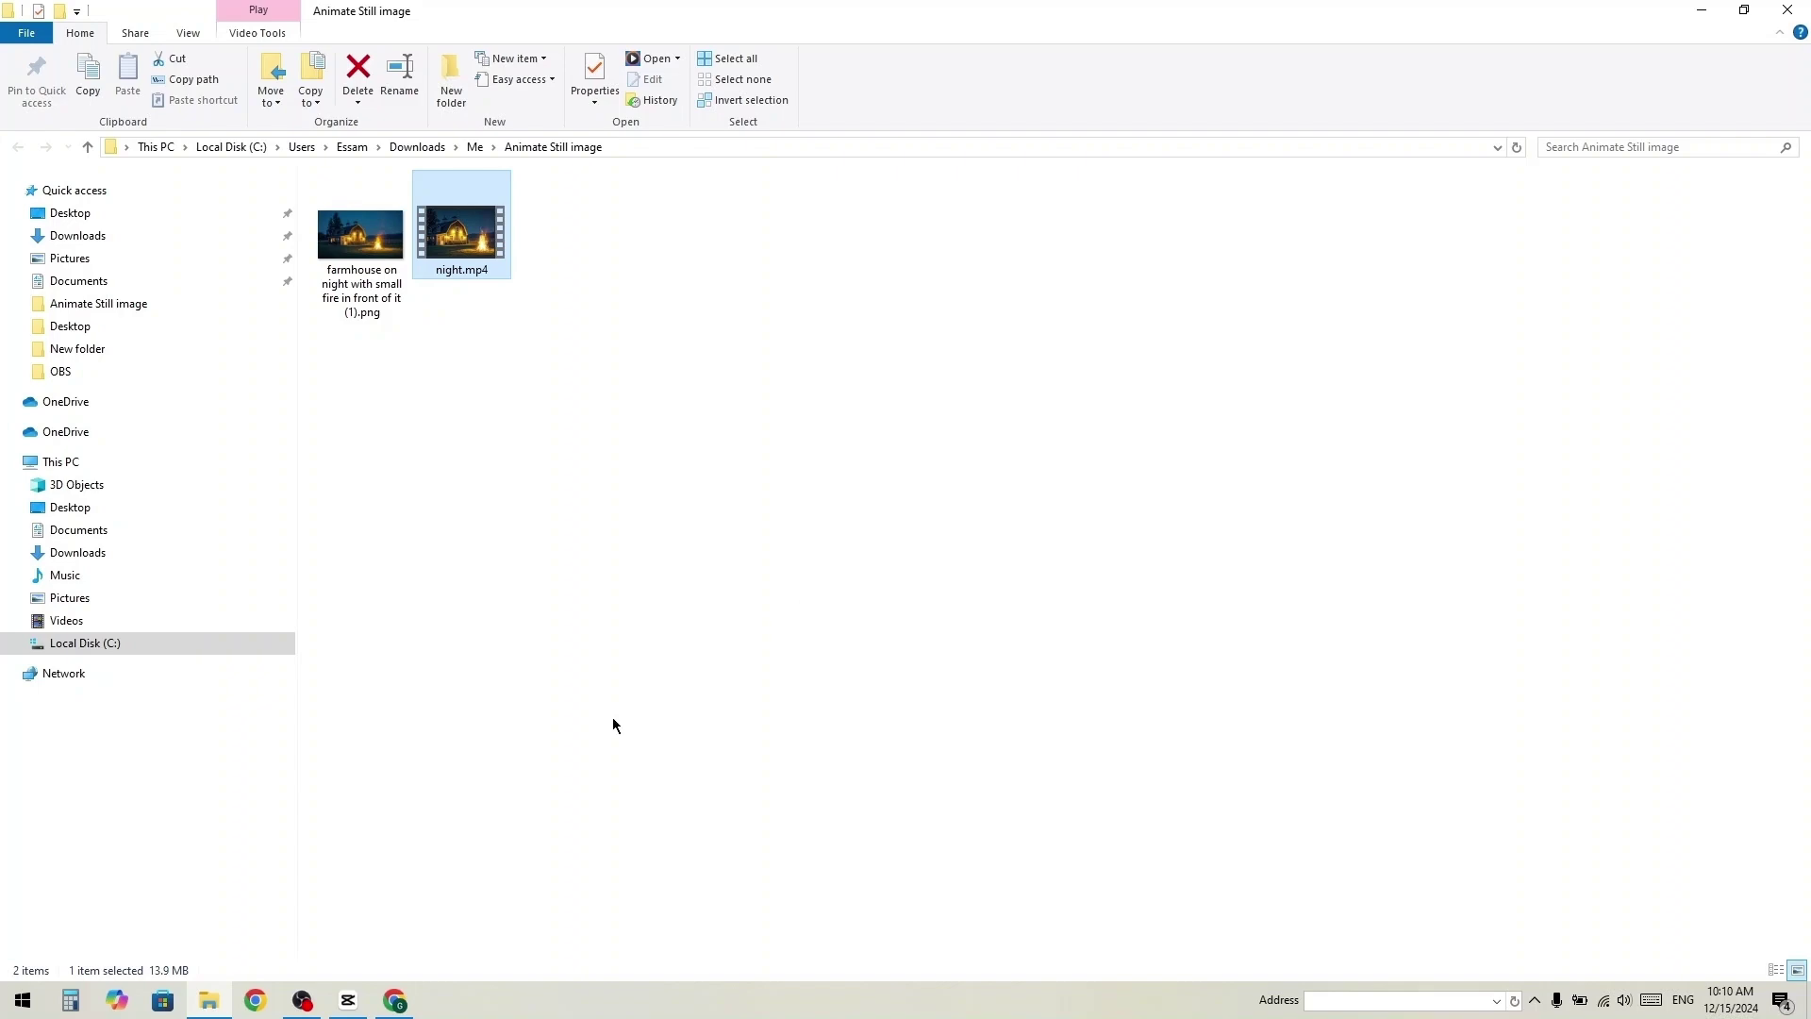
Step: Switch to the open Google Chrome window
left_click(394, 1001)
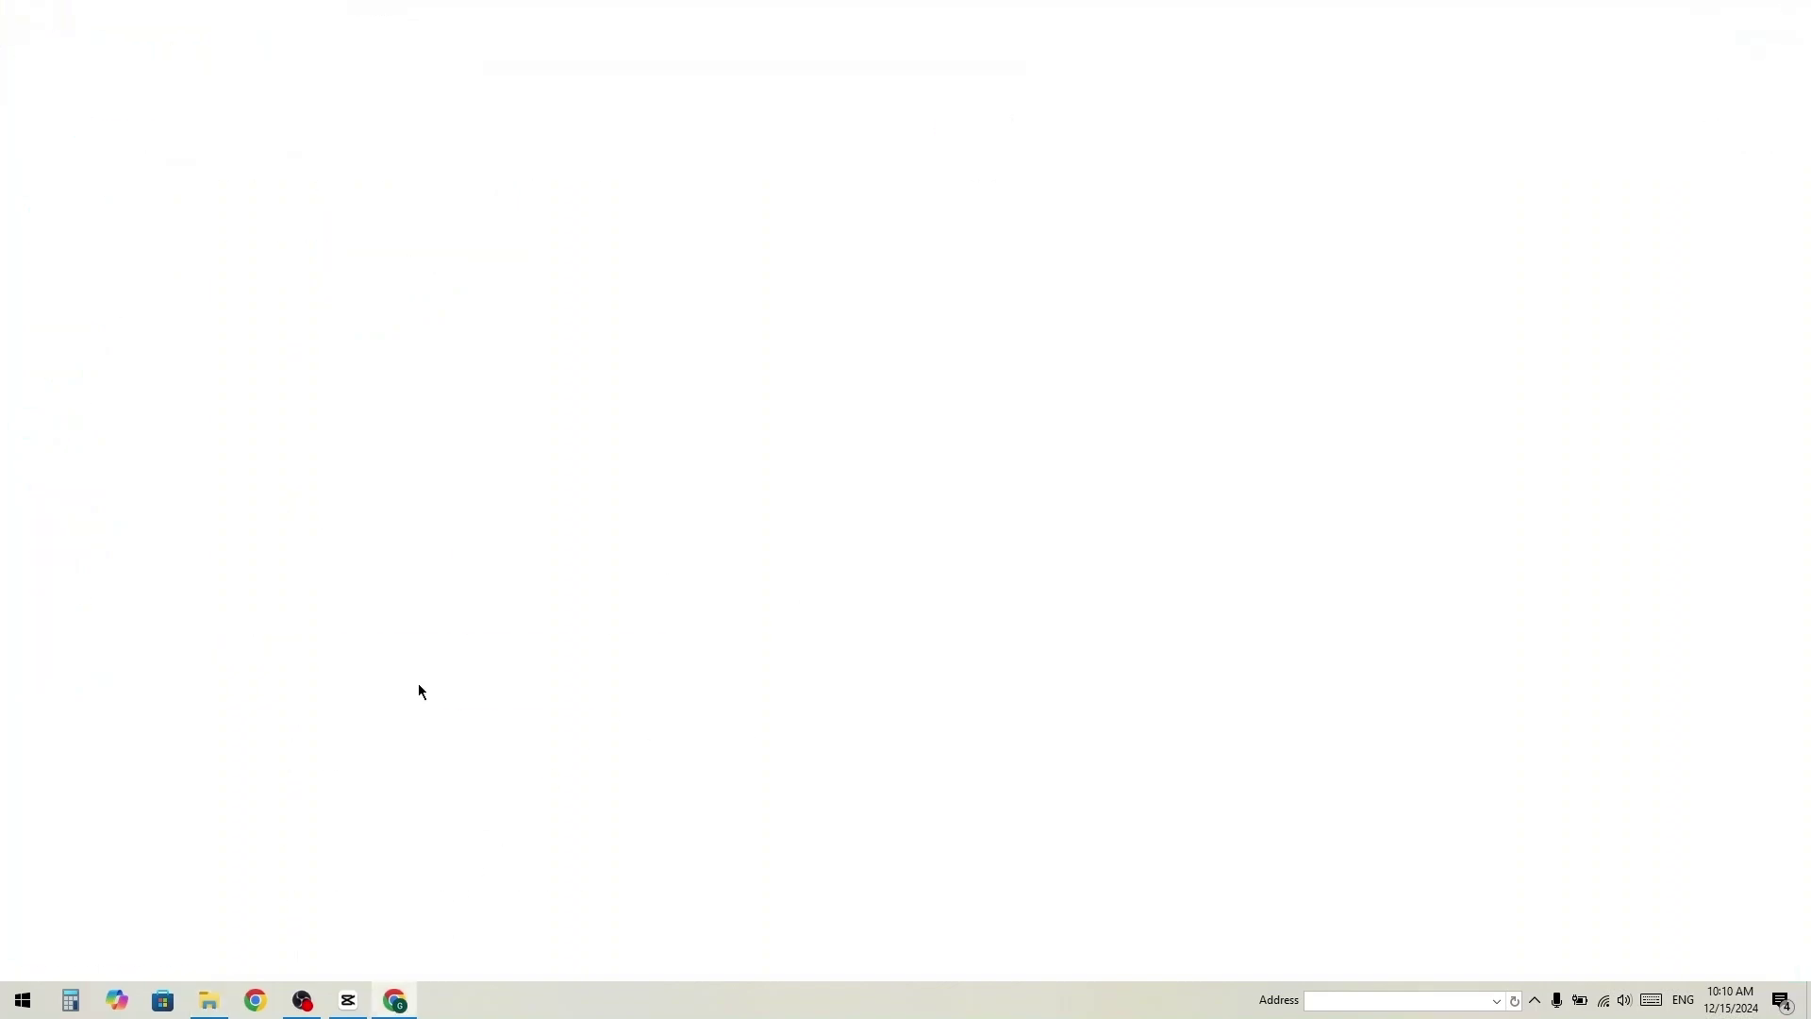